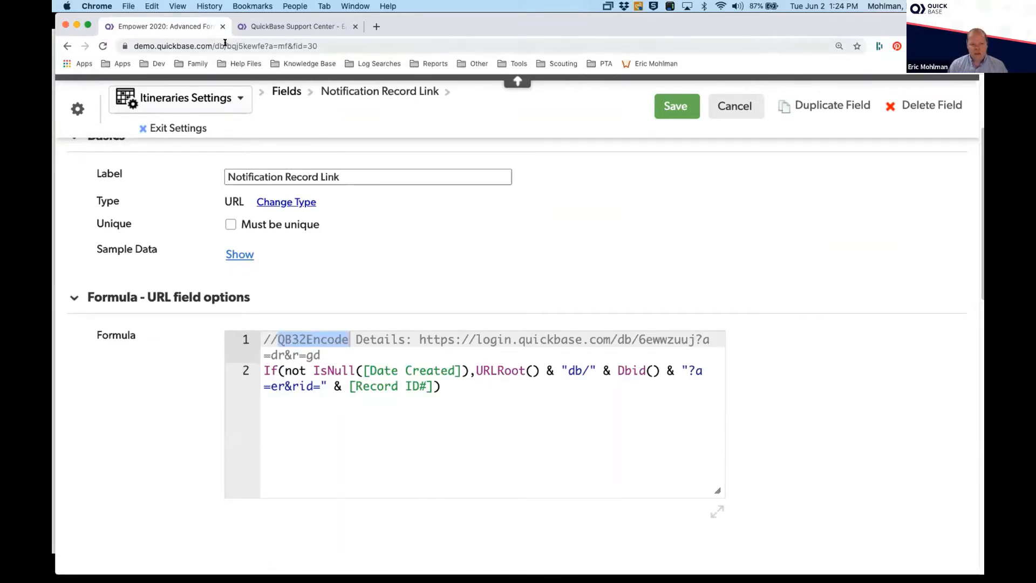
Compare the table ID in the page address with the URLRoot, Dbid and rid parts of the Notification Record Link formula
drag(226, 46, 267, 46)
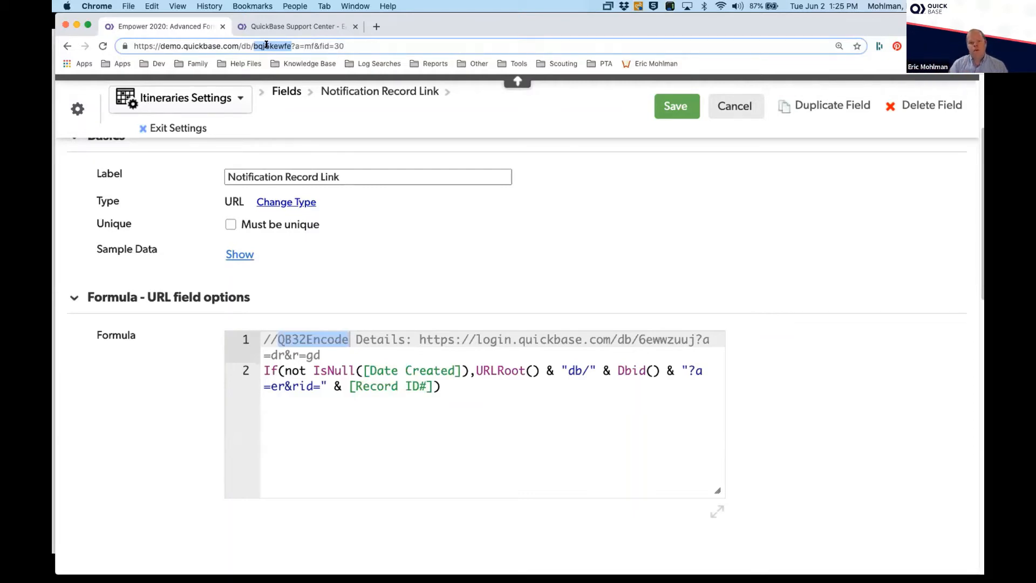
click(493, 217)
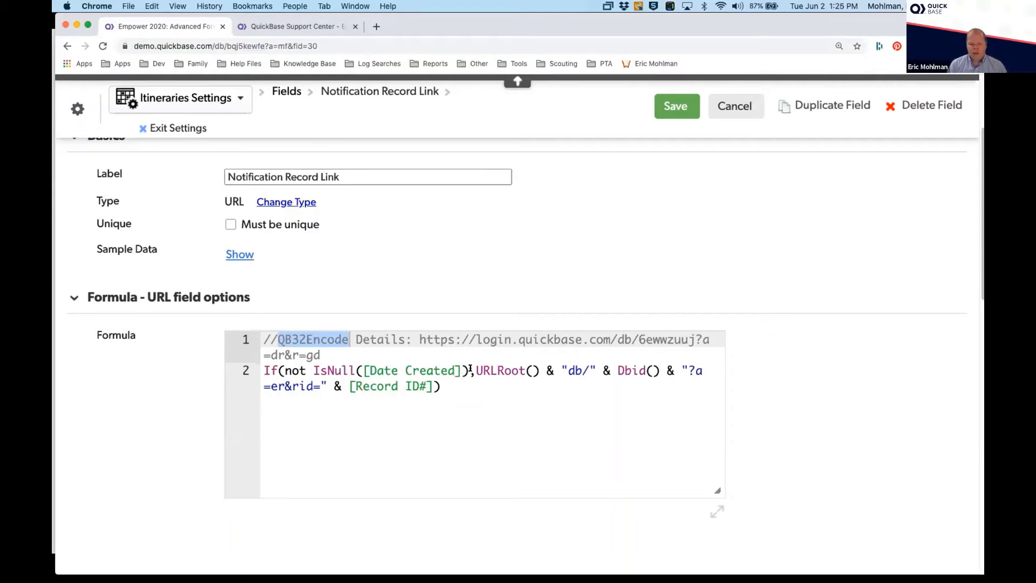
drag(474, 370, 661, 370)
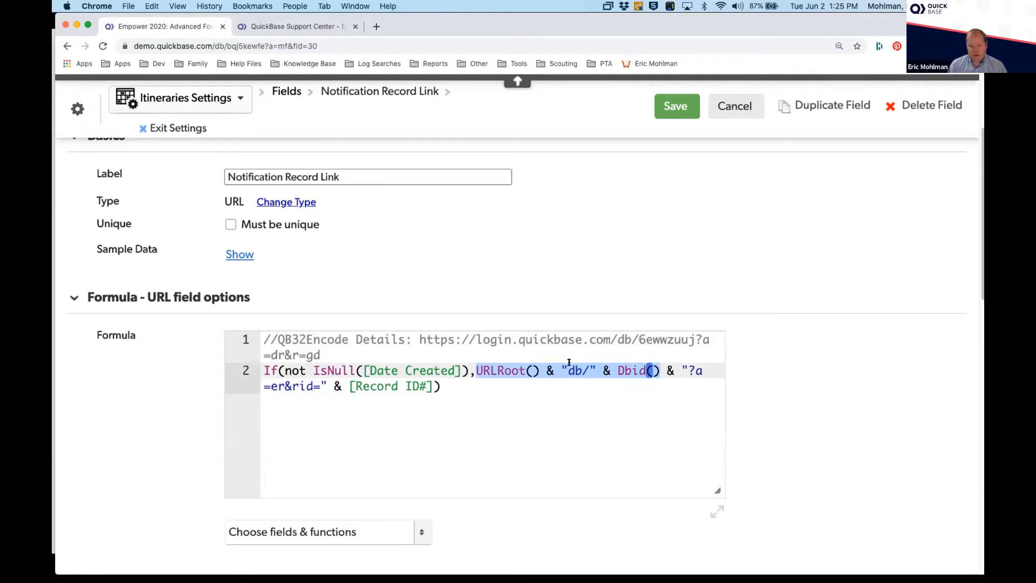
click(695, 370)
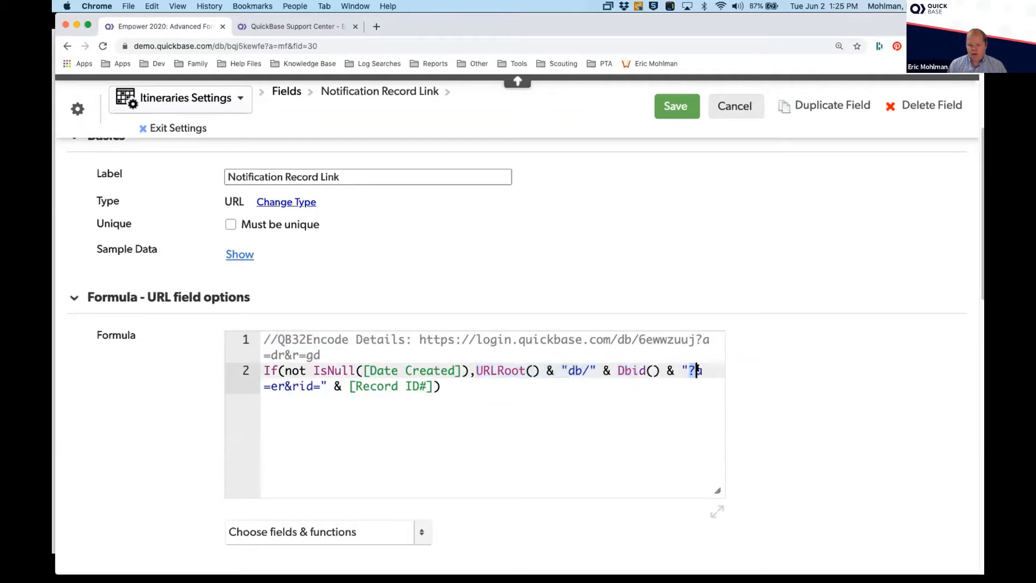
click(271, 385)
drag(274, 381, 442, 386)
click(299, 386)
click(293, 385)
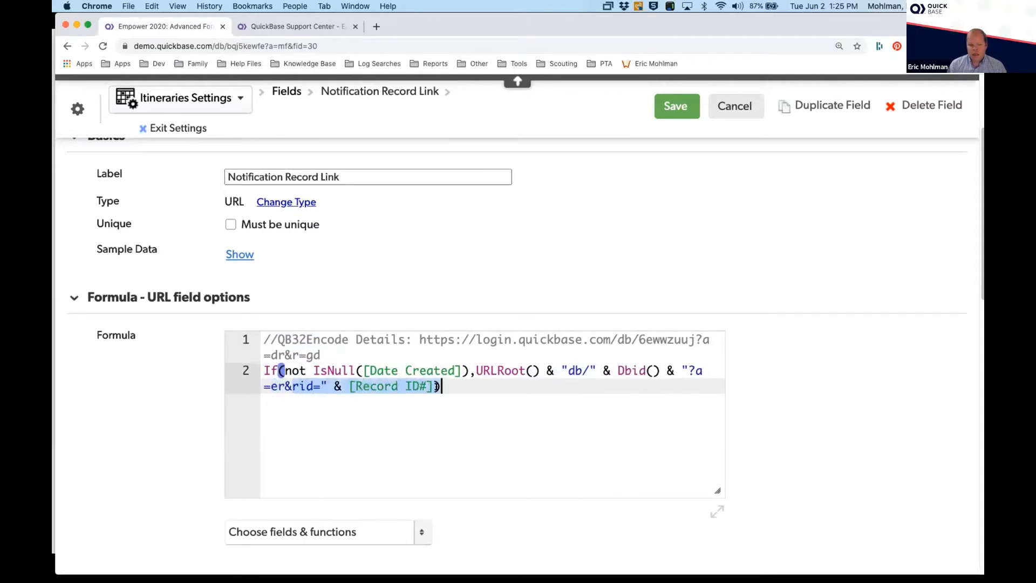
Duplicate the browser tab, return it to the Itinerary #3 record, and examine the record parameter in its address
right_click(201, 29)
click(226, 71)
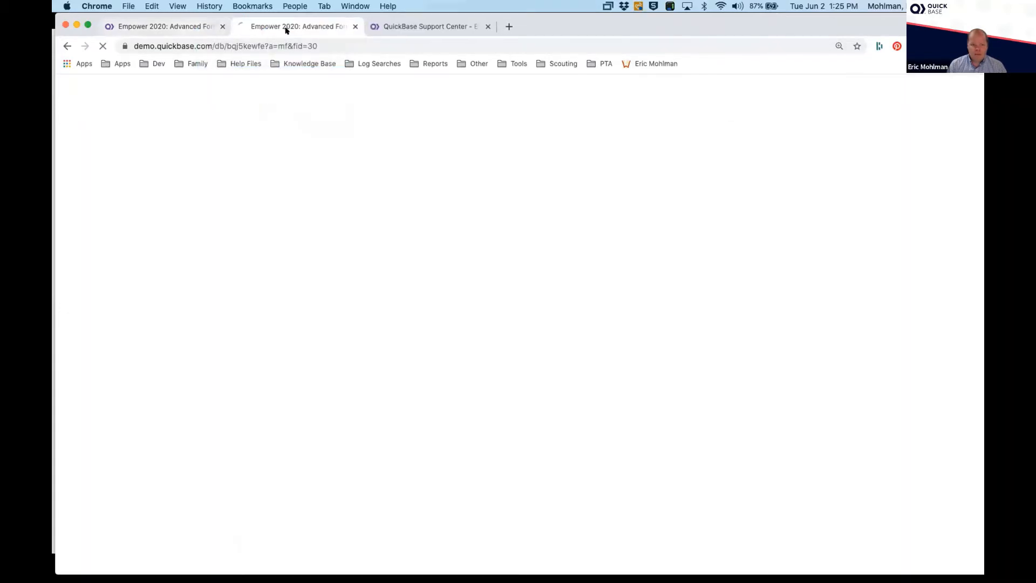
click(67, 47)
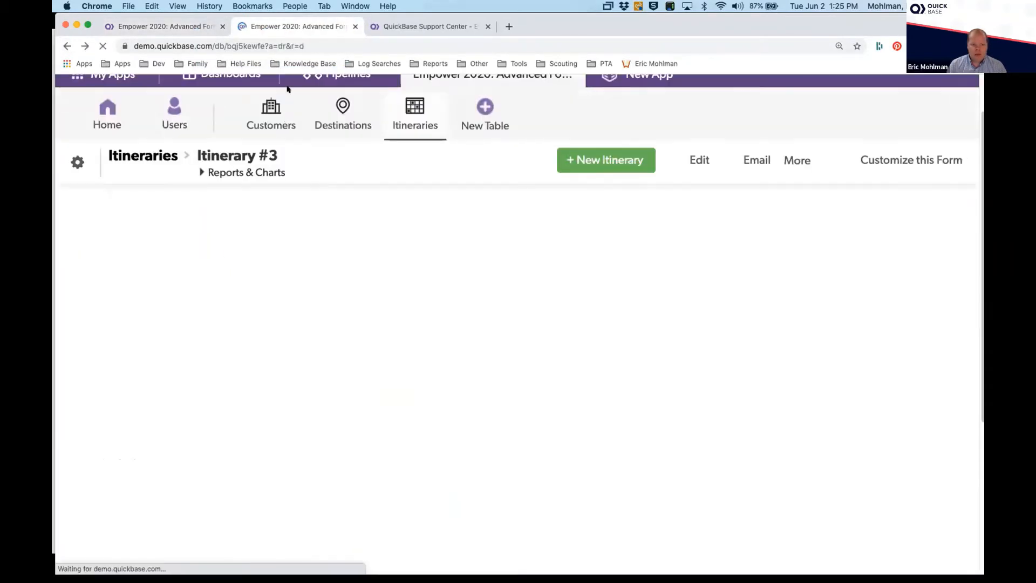
click(286, 46)
click(289, 45)
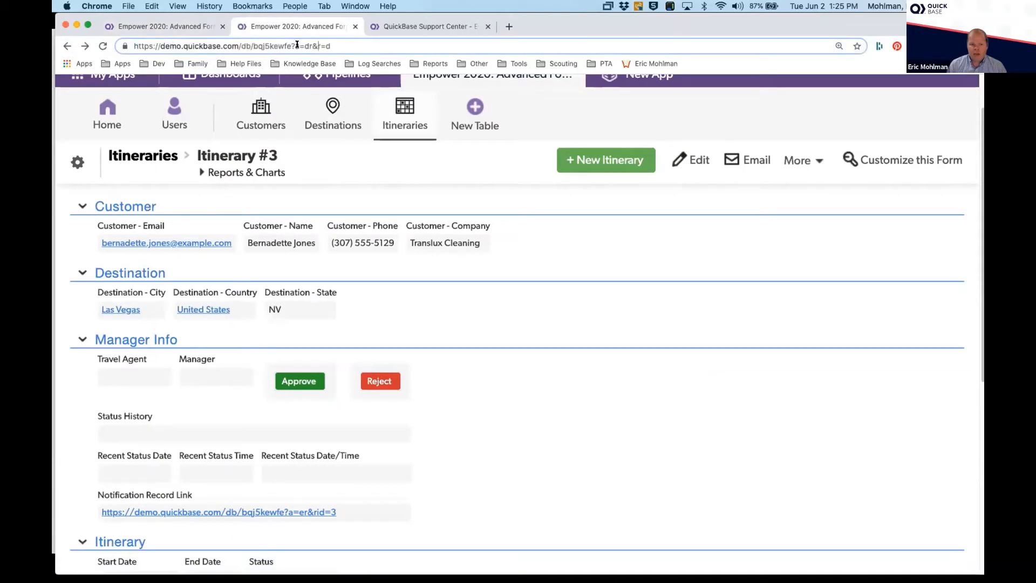
drag(312, 46, 333, 45)
In the Notification Record Link formula, replace the rid parameter with r and wrap [Record ID#] in QB32Encode()
click(189, 25)
drag(293, 385, 305, 385)
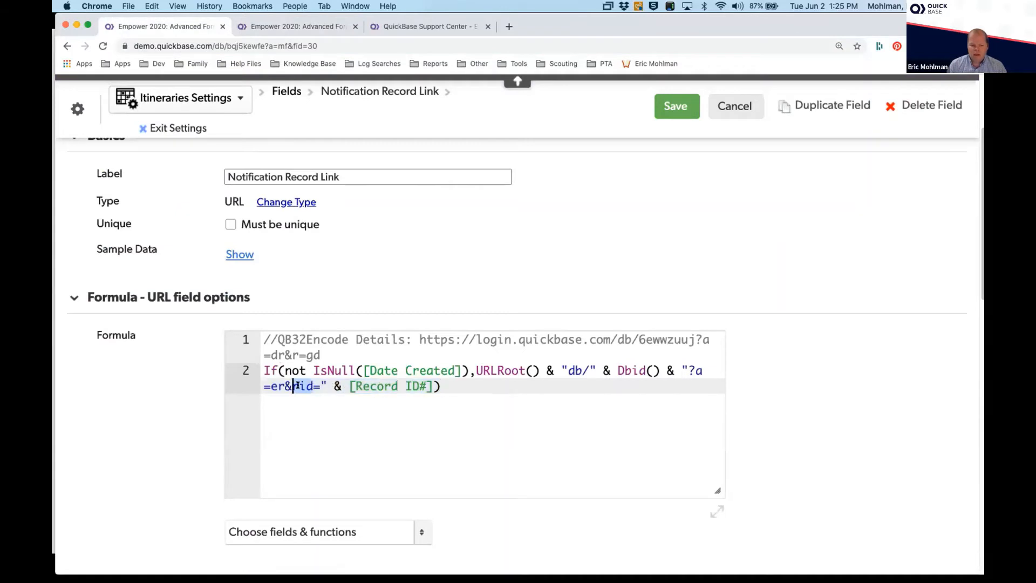
key(BackSpace)
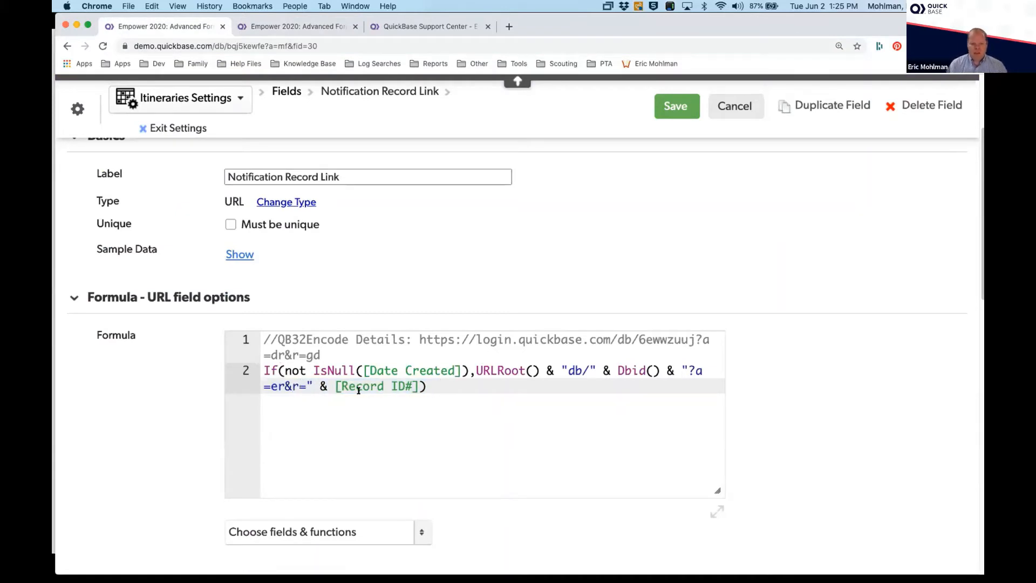
click(334, 386)
text(QB32Enc)
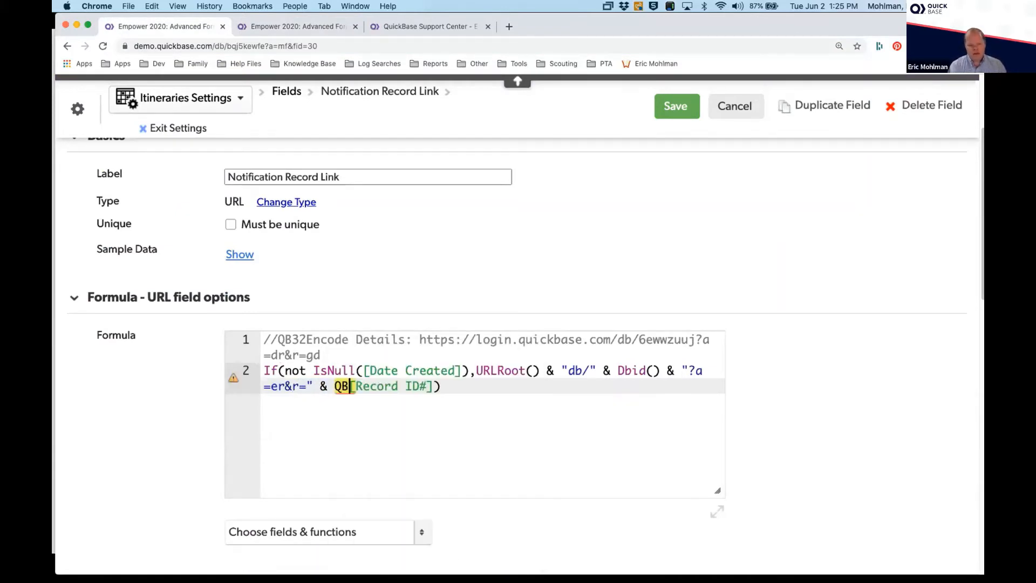
text(ode()
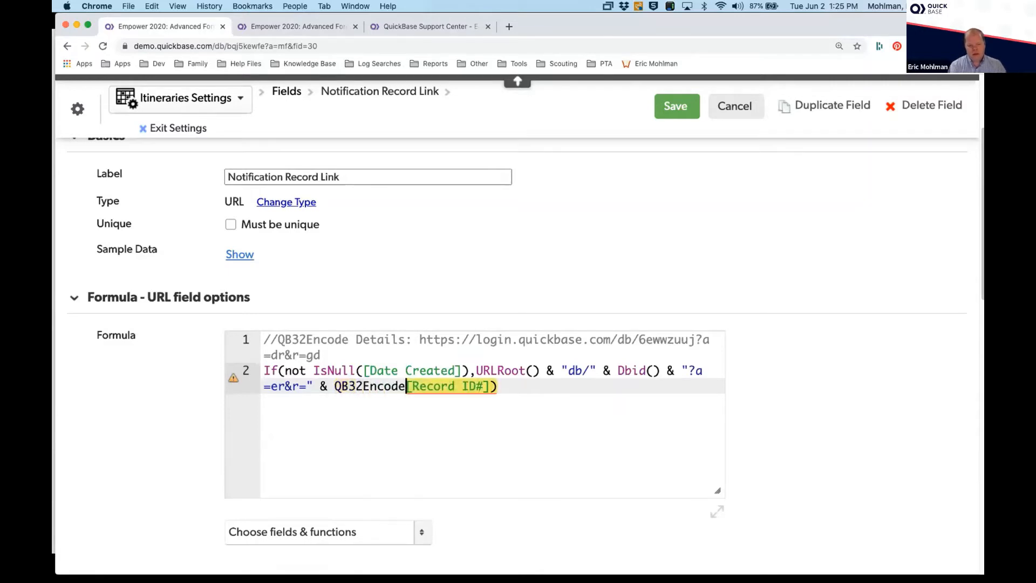
click(543, 397)
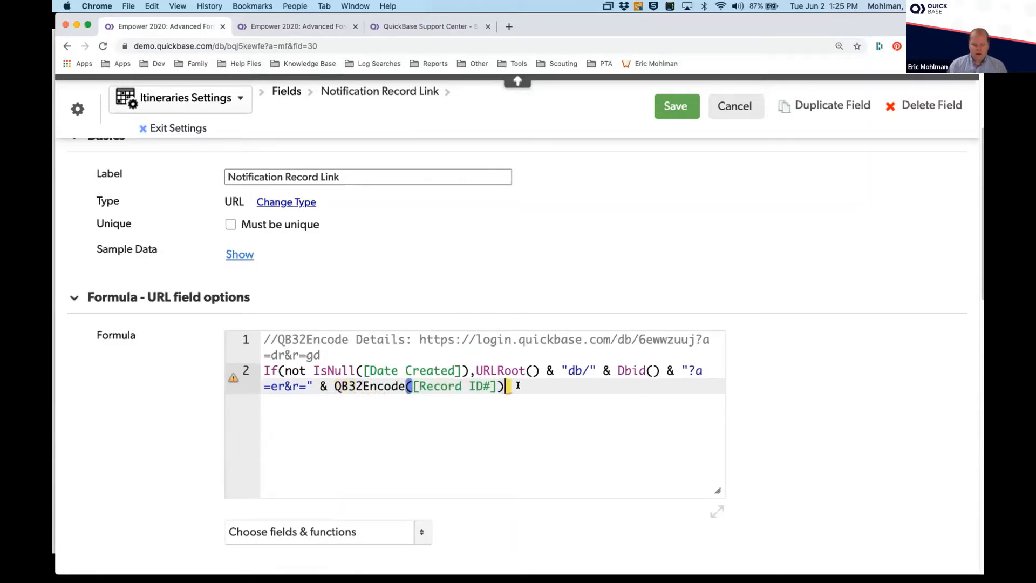
text())
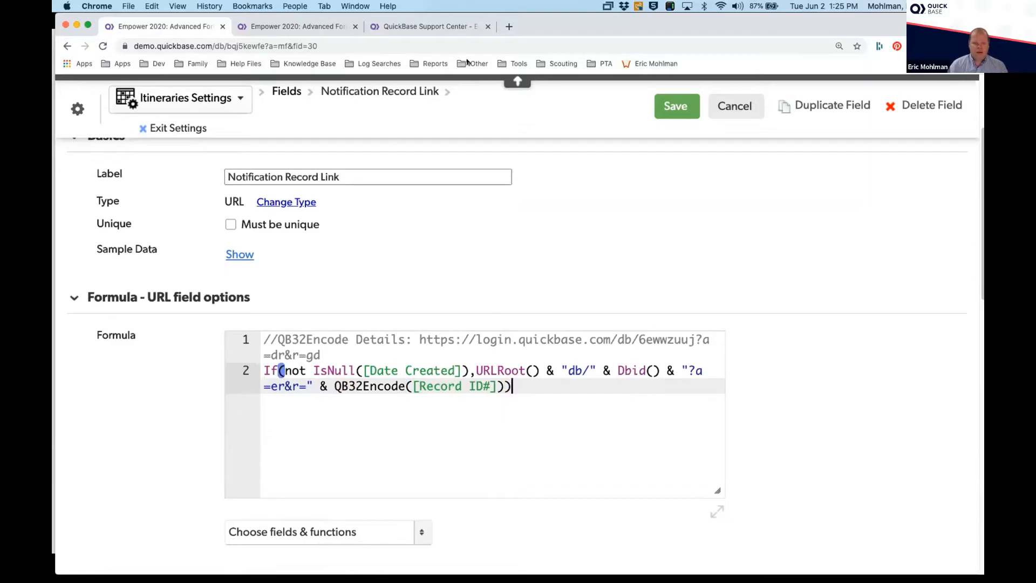
Find "qb32" in the Formula Functions Reference and examine the argument and result type of QB32Encode
click(439, 26)
key(super+g)
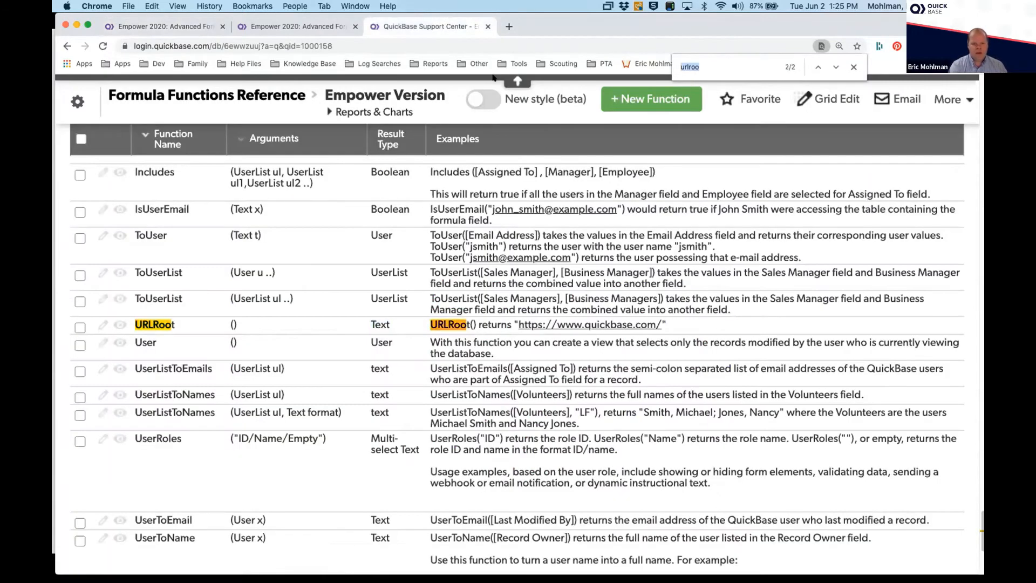
text(qb3)
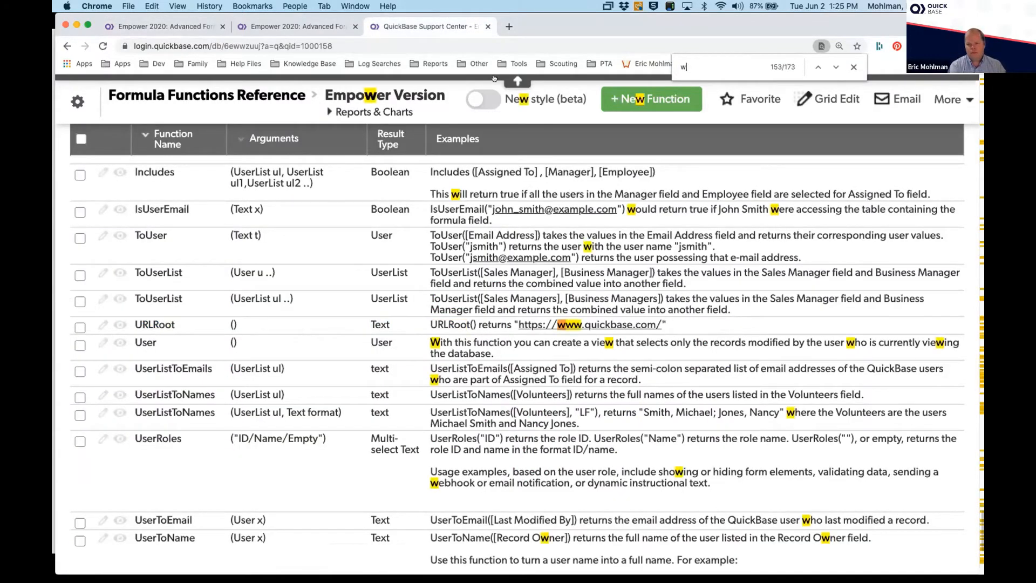
text(2)
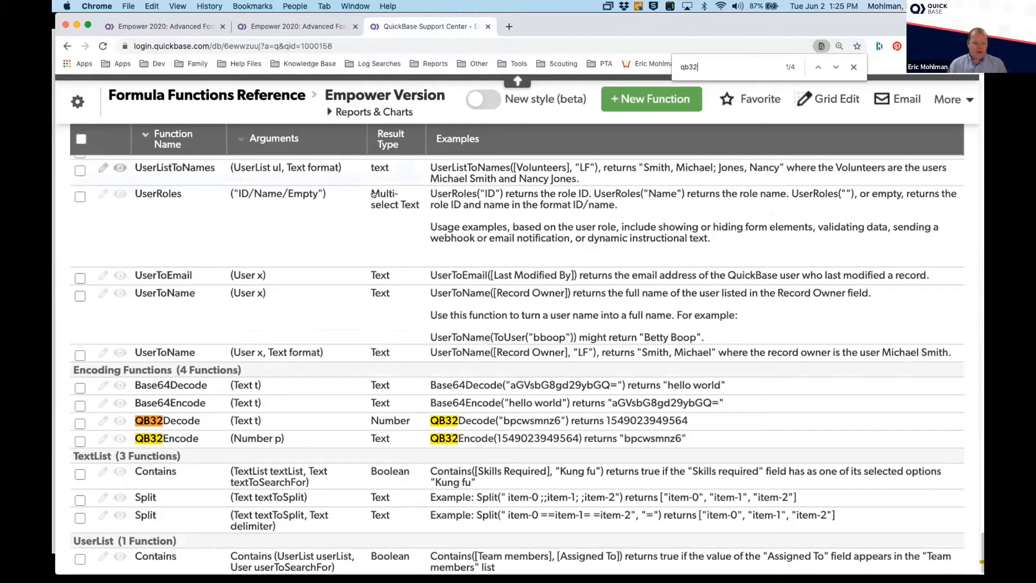
drag(231, 437, 283, 438)
click(376, 438)
drag(376, 439, 390, 438)
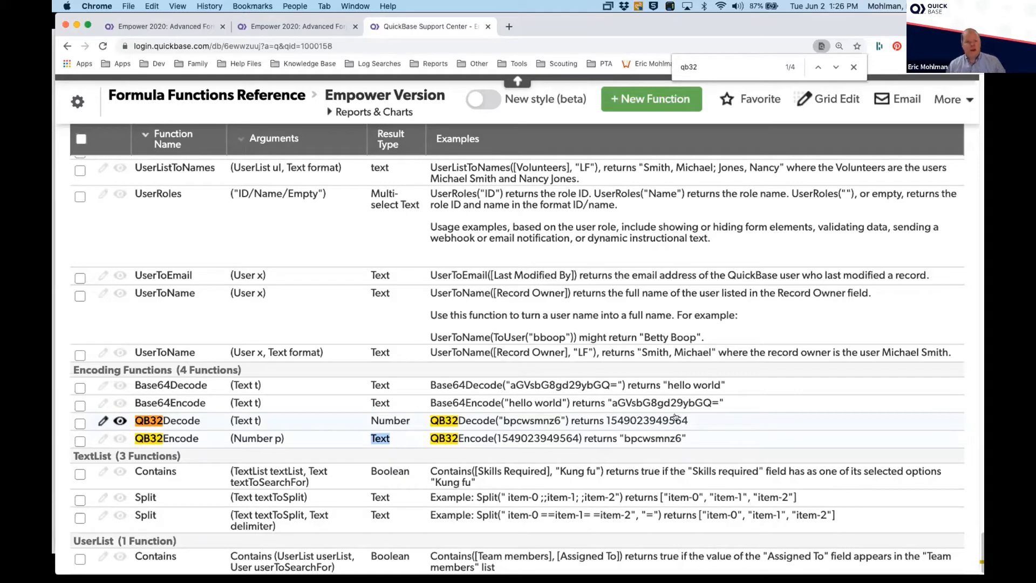
Save the Notification Record Link field and inspect the encoded link under Manager Info on Itinerary #3
click(191, 33)
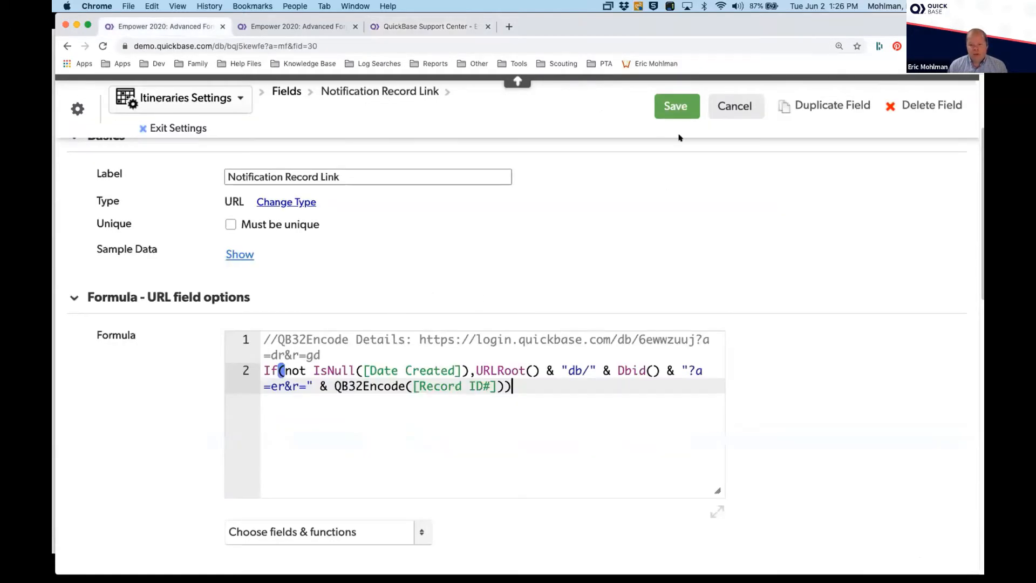
click(677, 106)
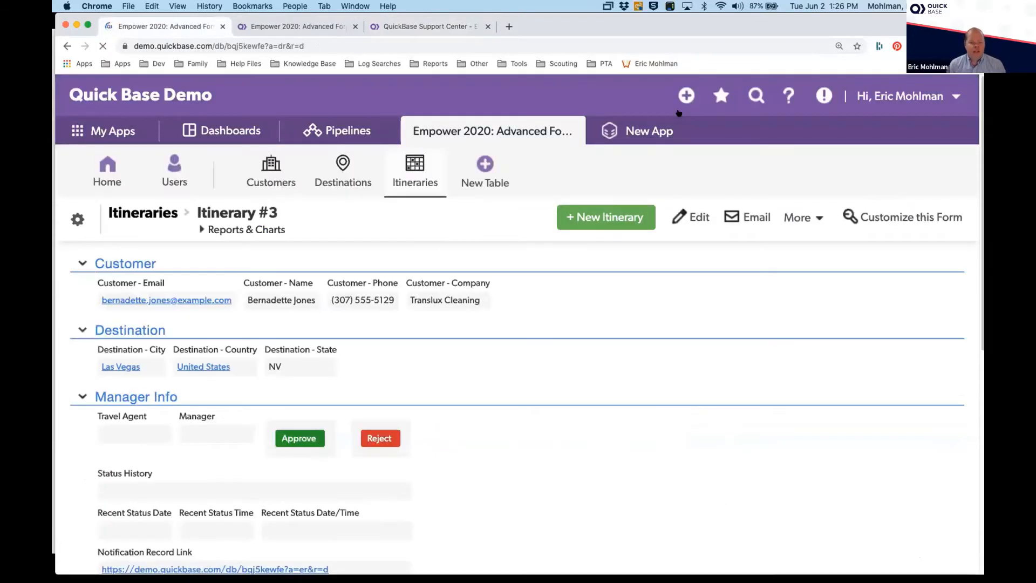
scroll(463, 351, down, 5)
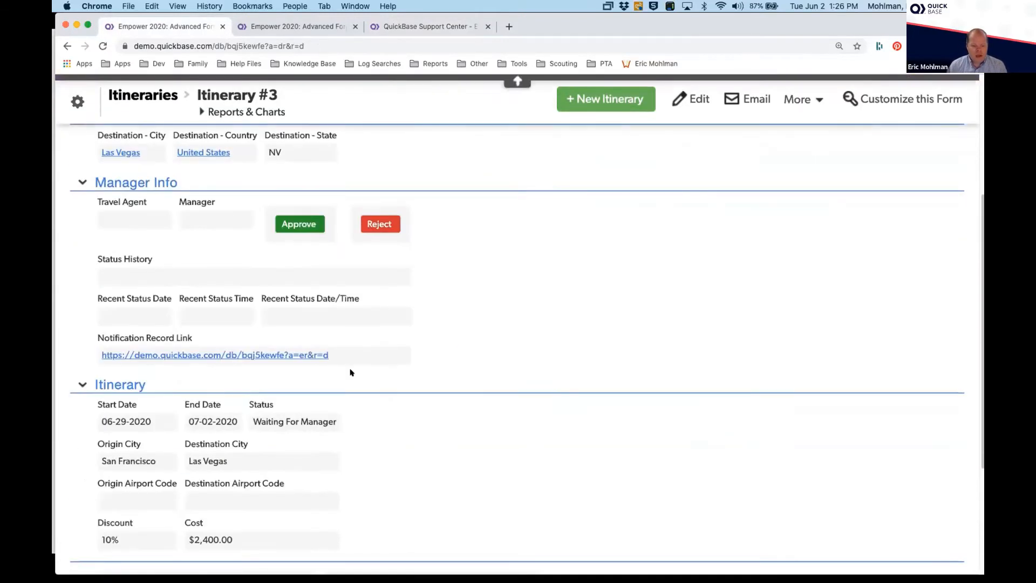
drag(330, 355, 107, 355)
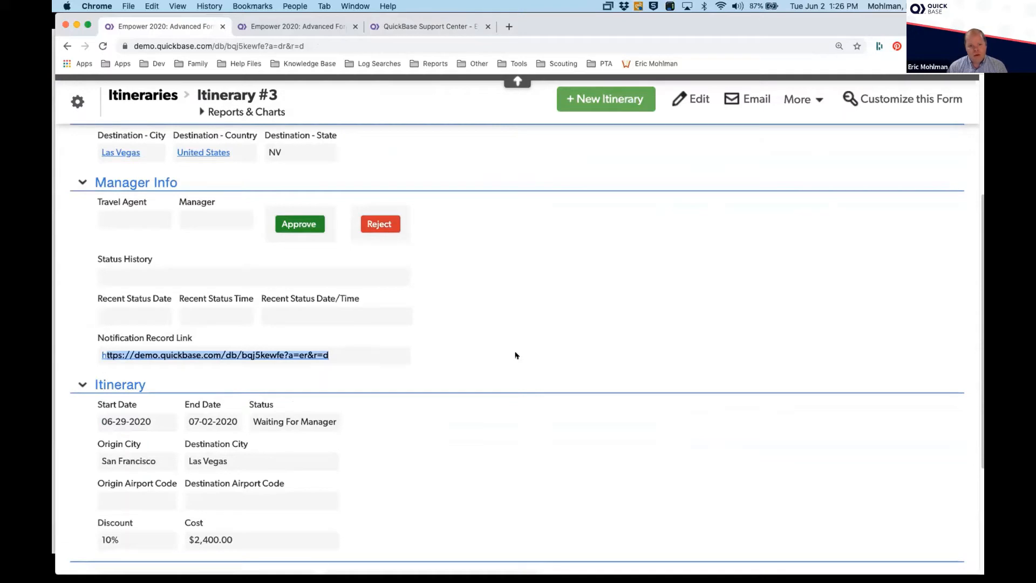
click(435, 359)
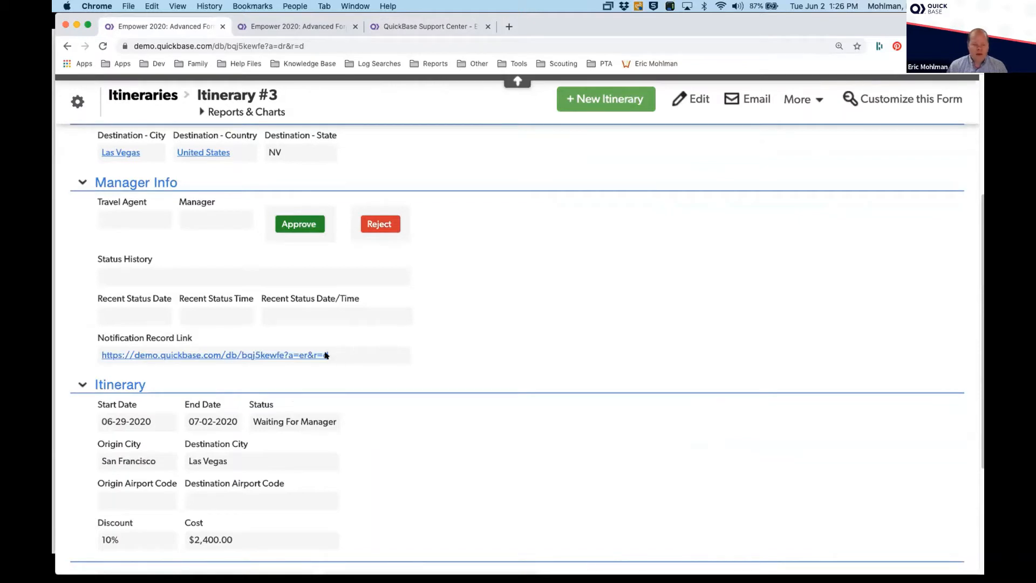
drag(326, 355, 311, 354)
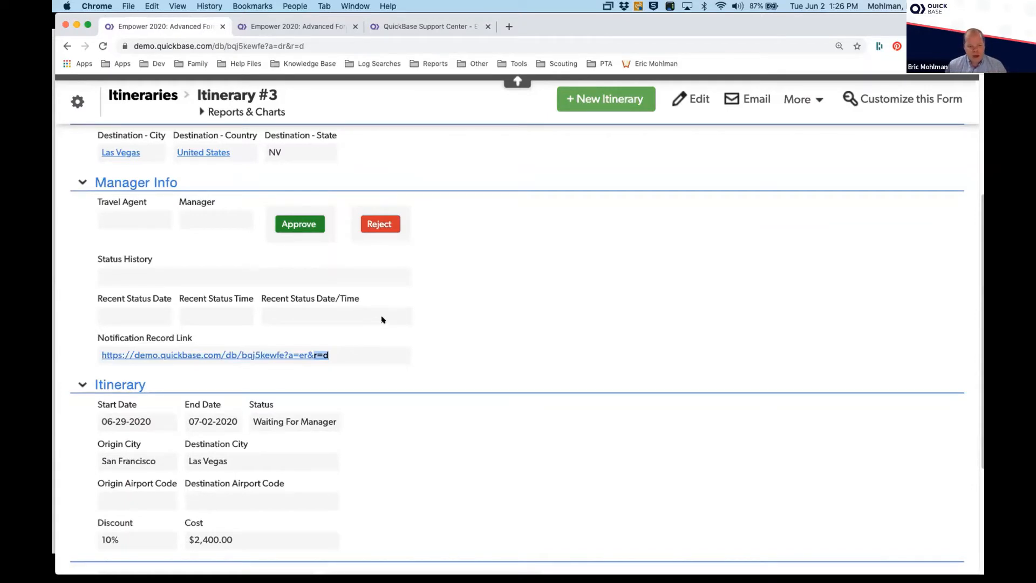
Switch to the PowerPoint presentation and advance to the third exercise, Automate creation of airport code
key(super+Tab)
key(super+Tab)
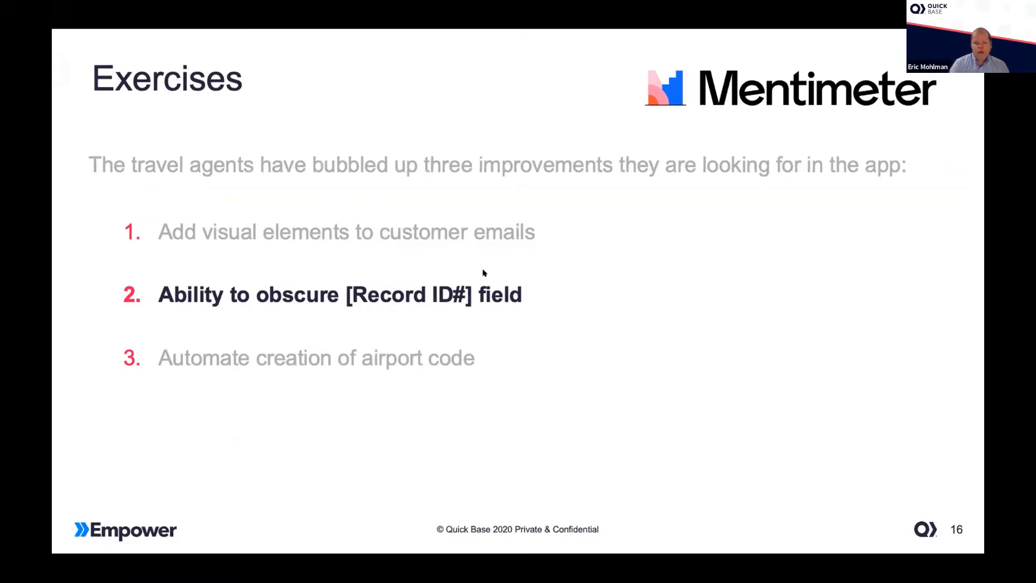
key(Right)
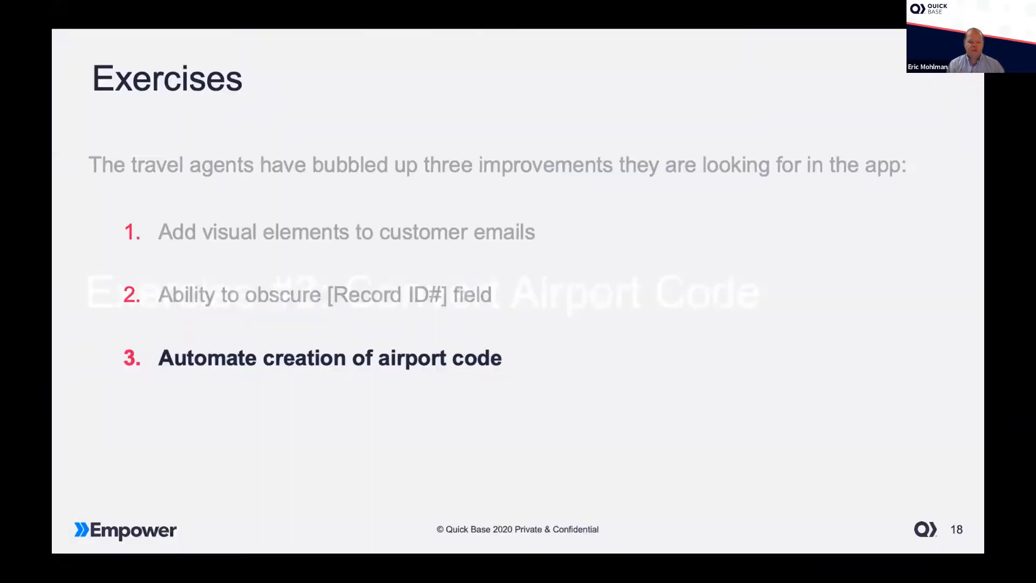
Switch back to Chrome and open Use Case 3: Convert Airport Code from the app's home page
key(super+Tab)
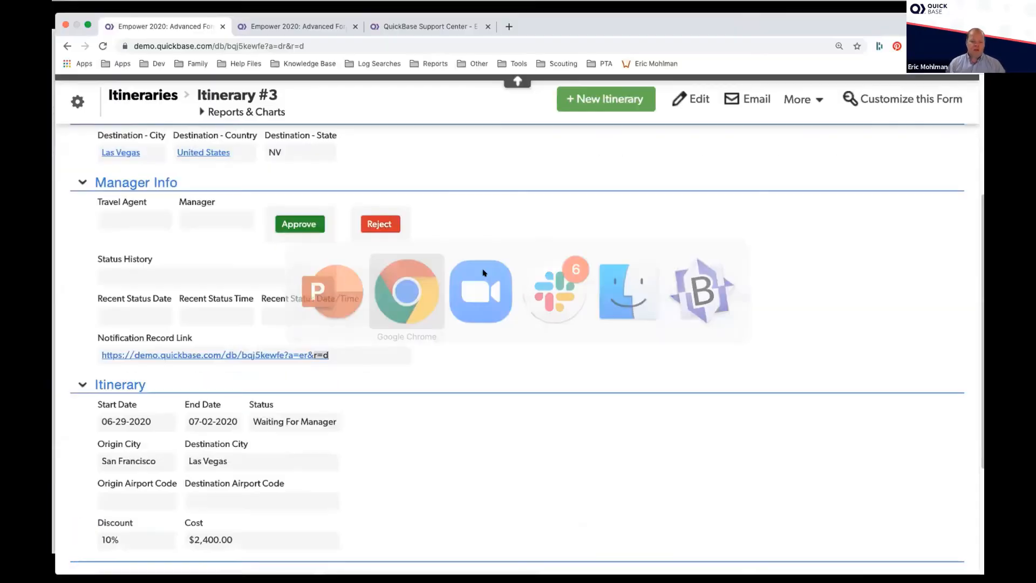
scroll(215, 184, up, 5)
click(110, 169)
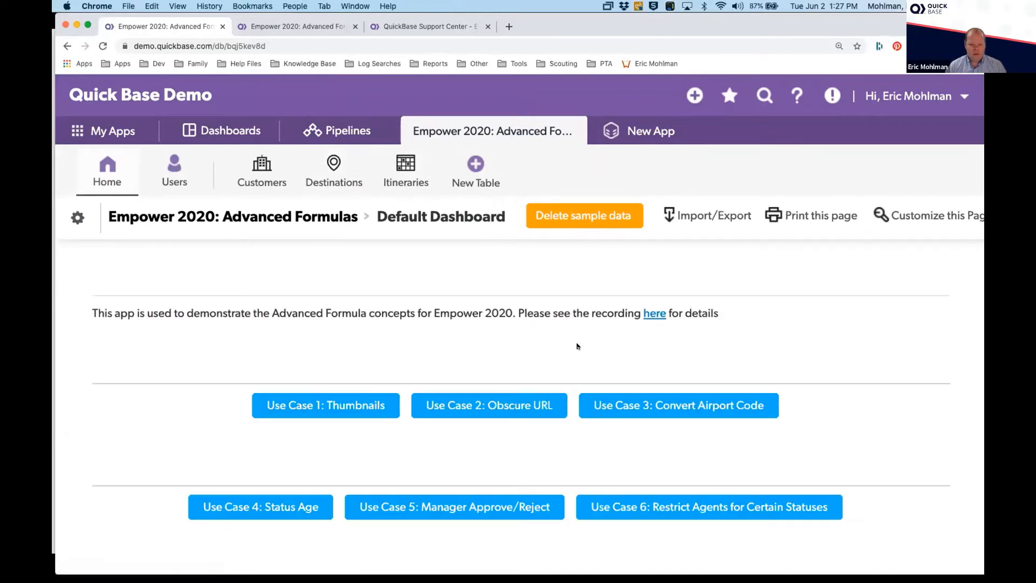
click(657, 402)
key(super+Tab)
key(super+Tab)
key(super+Tab)
key(super+Tab)
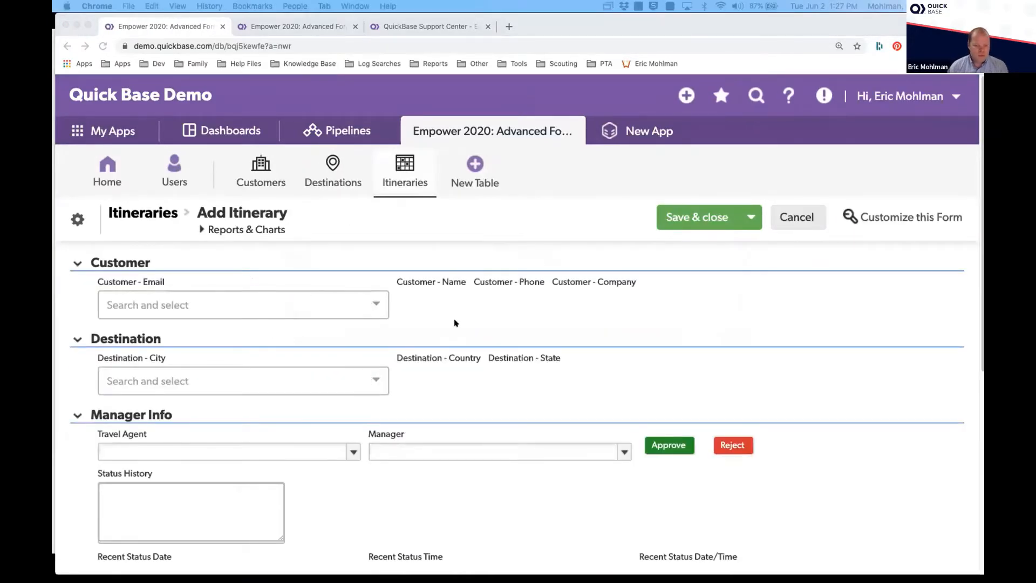
Open the field properties of Origin Airport Code from the itinerary form and widen its formula editor
scroll(448, 320, down, 1)
scroll(444, 318, down, 5)
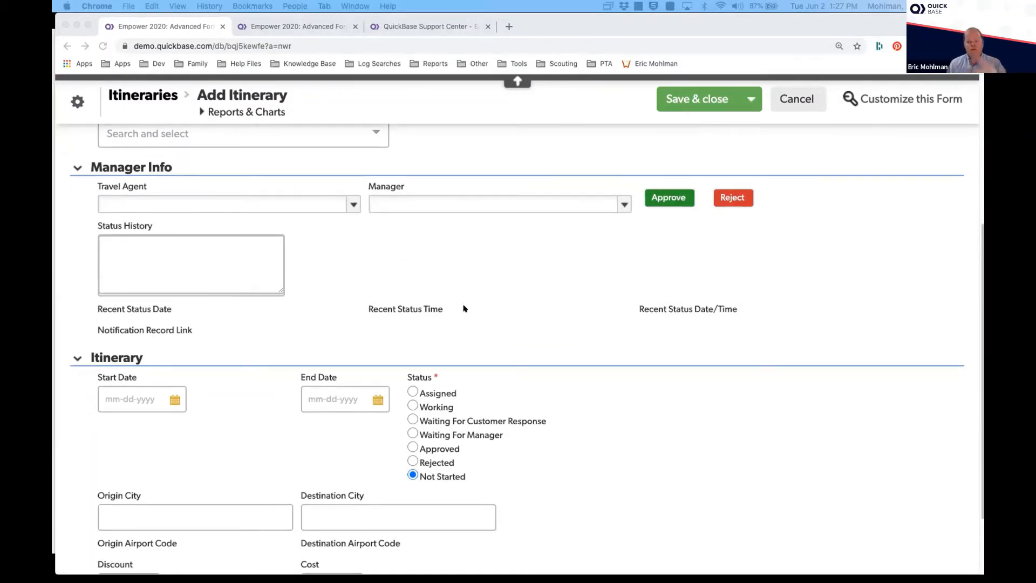
scroll(480, 320, down, 2)
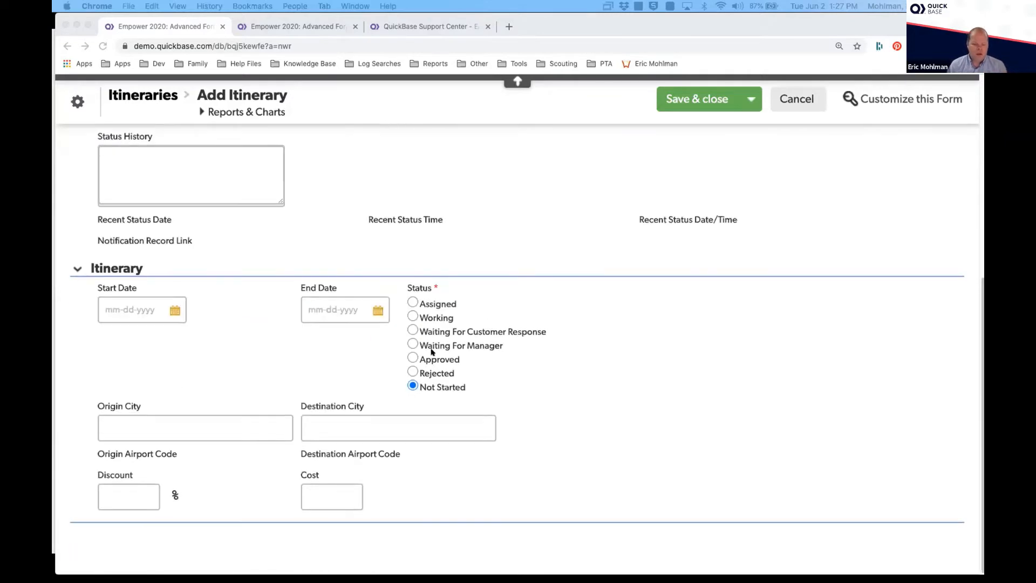
right_click(156, 452)
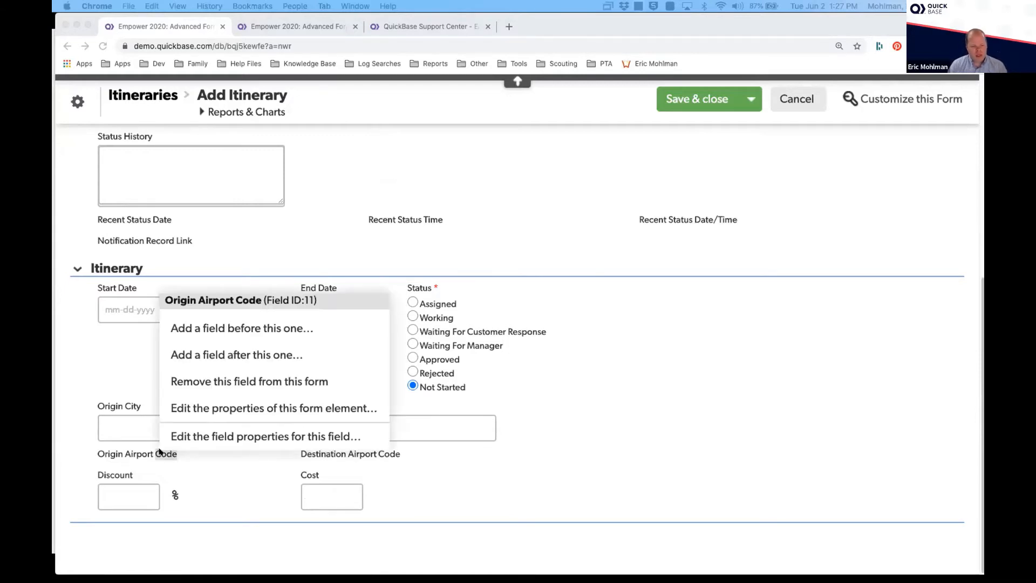
click(226, 435)
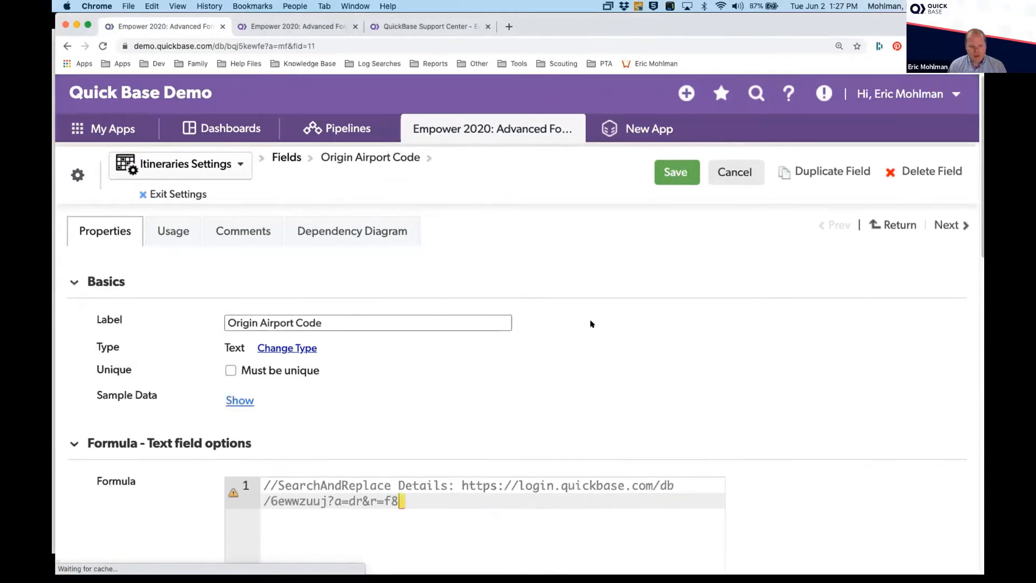
scroll(518, 302, down, 3)
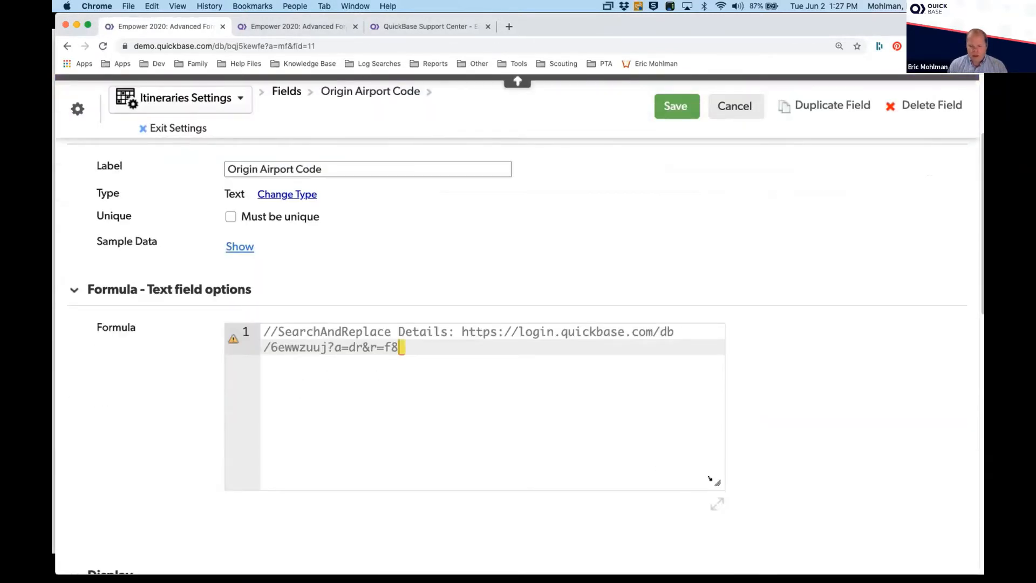
drag(710, 479, 883, 484)
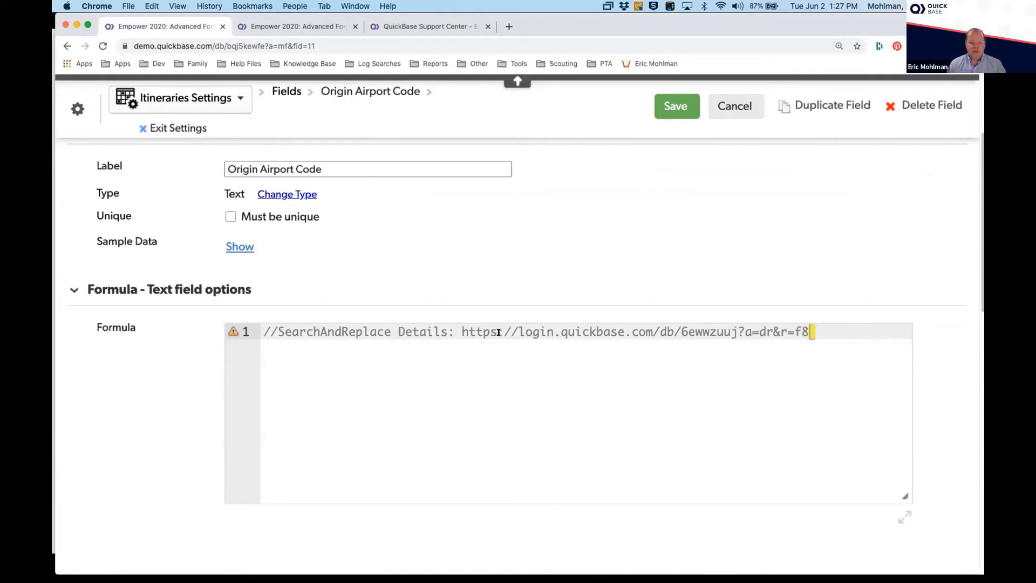
Add a blank line and start a new line below the SearchAndReplace comment in the Origin Airport Code formula
click(838, 334)
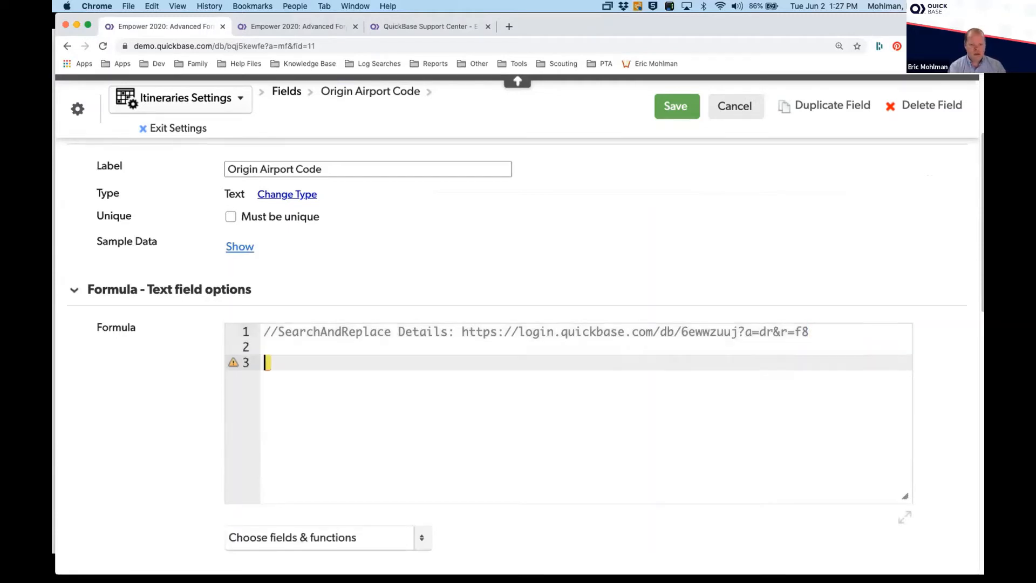
key(Return)
key(Return)
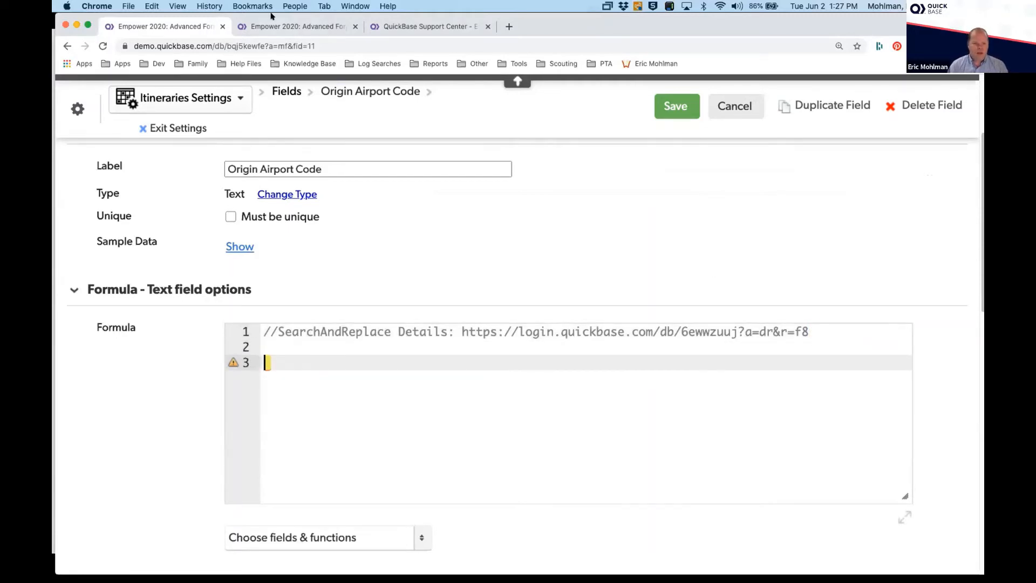
In the second browser tab, open a blank itinerary form through Use Case 3: Convert Airport Code on the app's home page
click(295, 26)
click(116, 115)
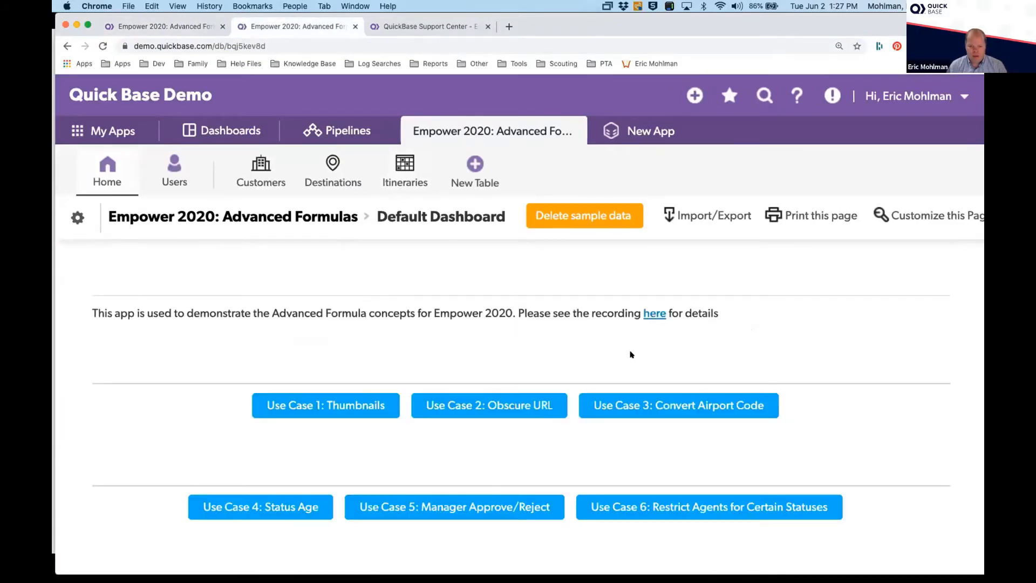
click(666, 404)
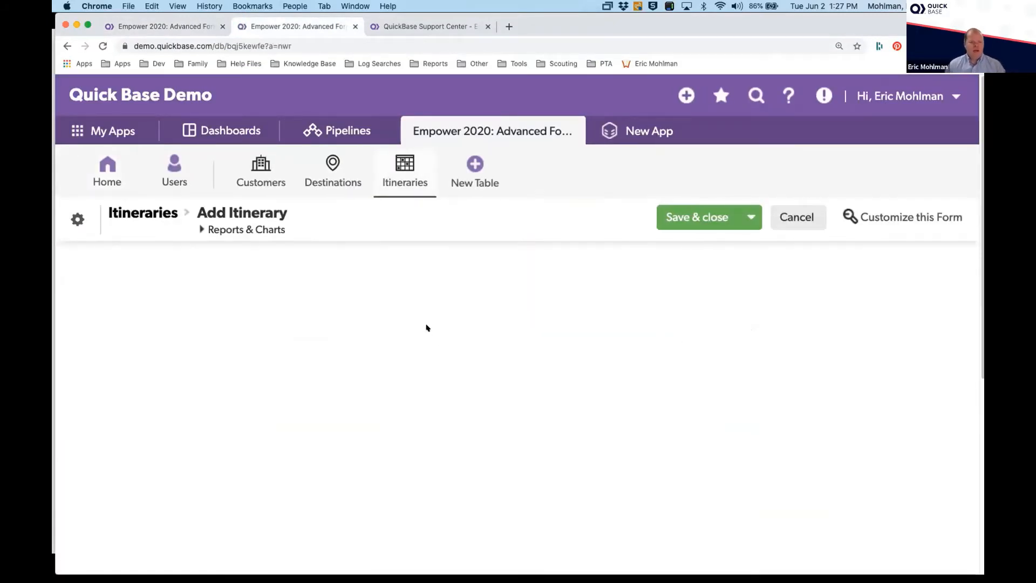
scroll(283, 338, down, 5)
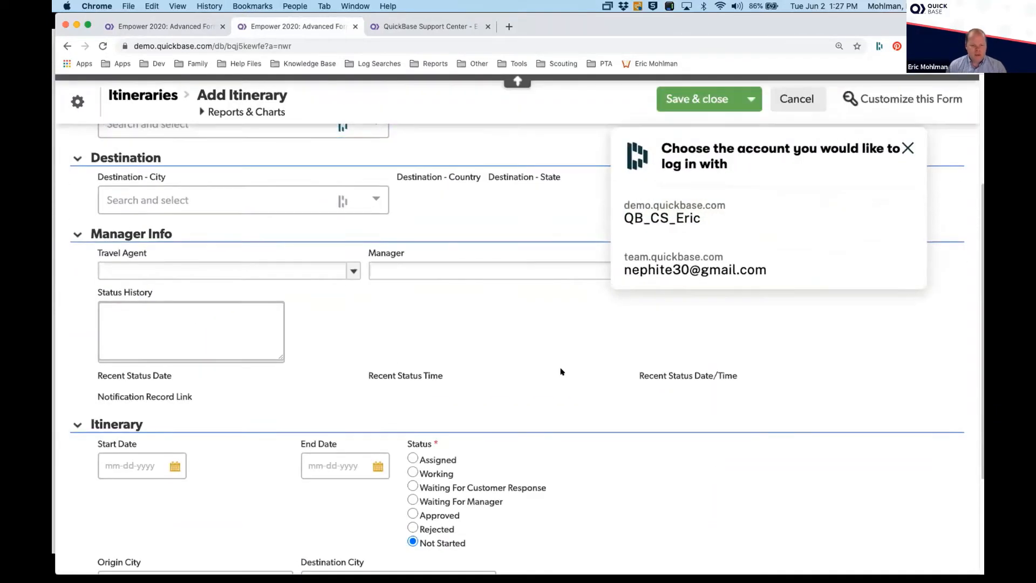
scroll(437, 325, down, 4)
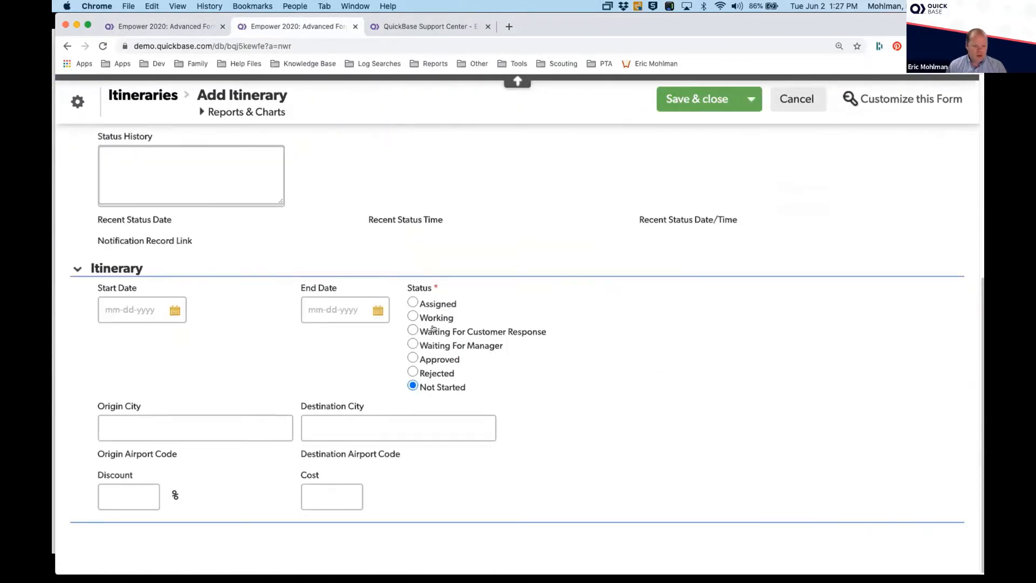
click(153, 429)
scroll(233, 338, up, 9)
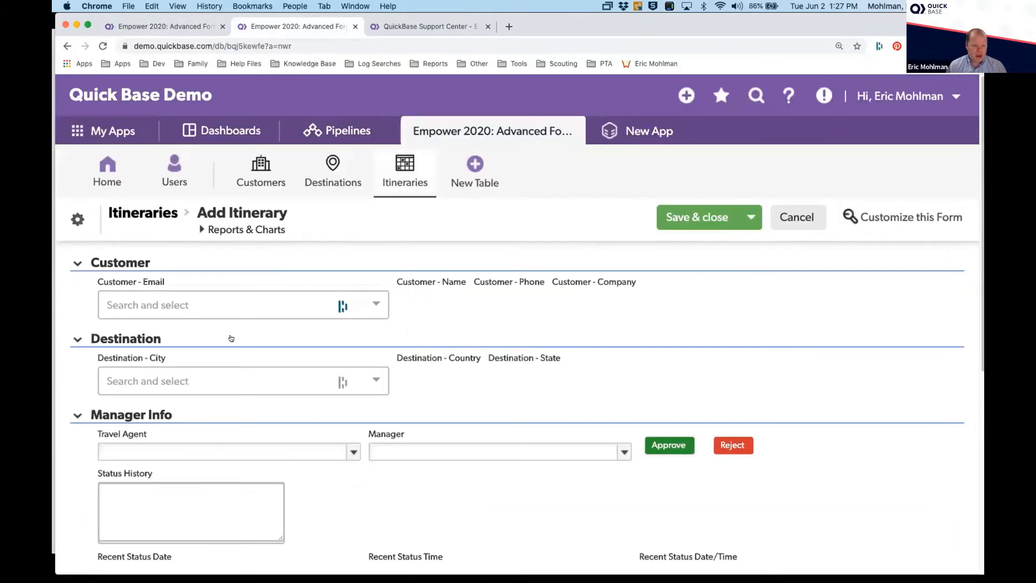
Choose the customer from Saotechnology Sun and the Salt Lake City, UT, United States destination for the new itinerary
click(306, 307)
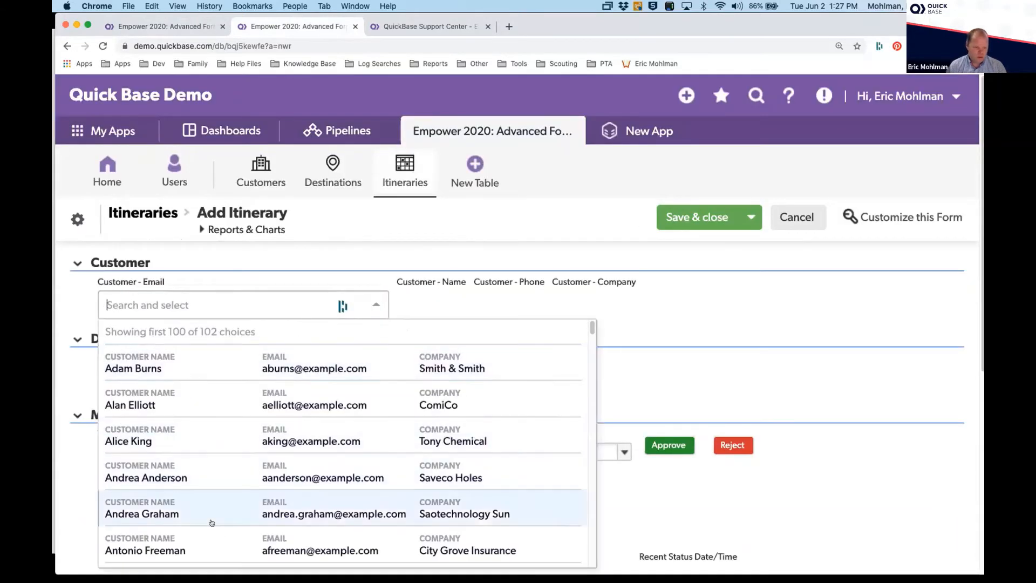
click(138, 515)
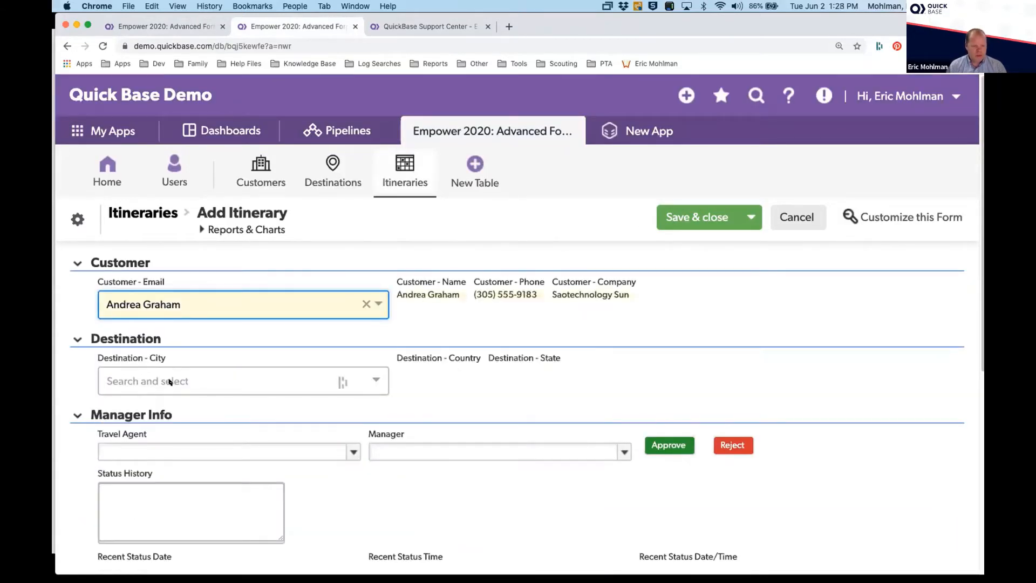
click(173, 382)
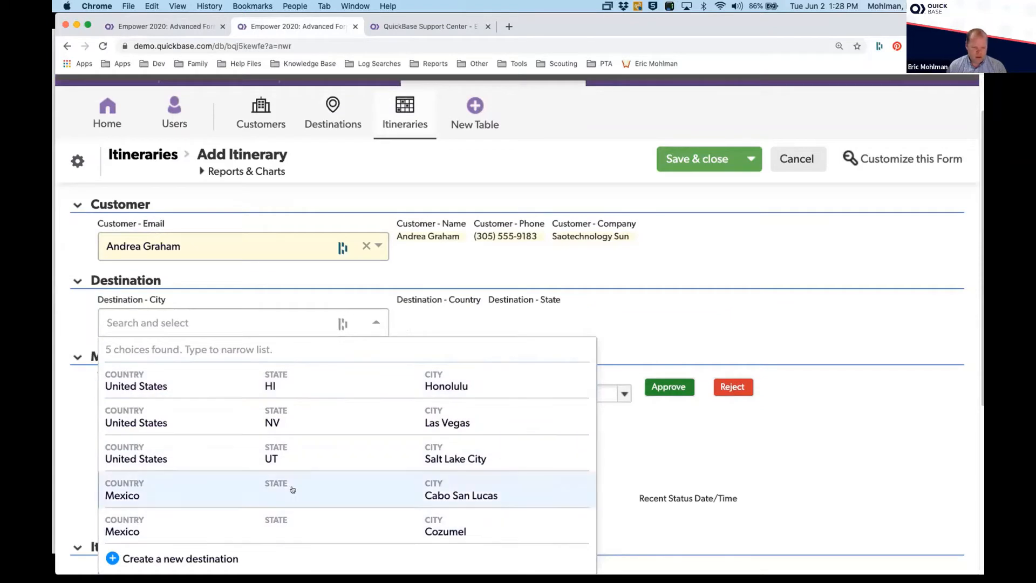
click(312, 451)
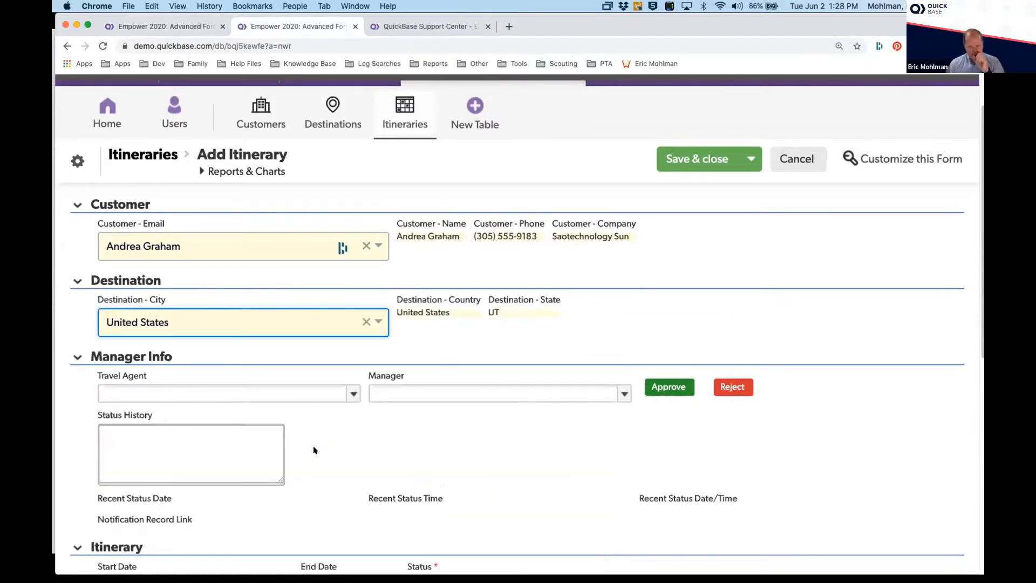
Assign a travel agent to the new itinerary under Manager Info
scroll(407, 430, down, 3)
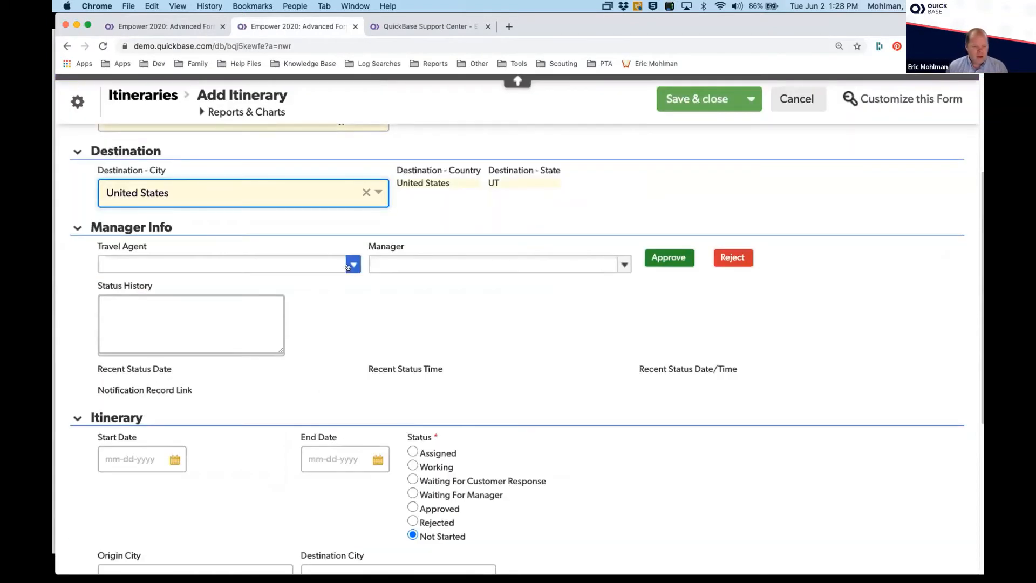
click(353, 264)
click(196, 321)
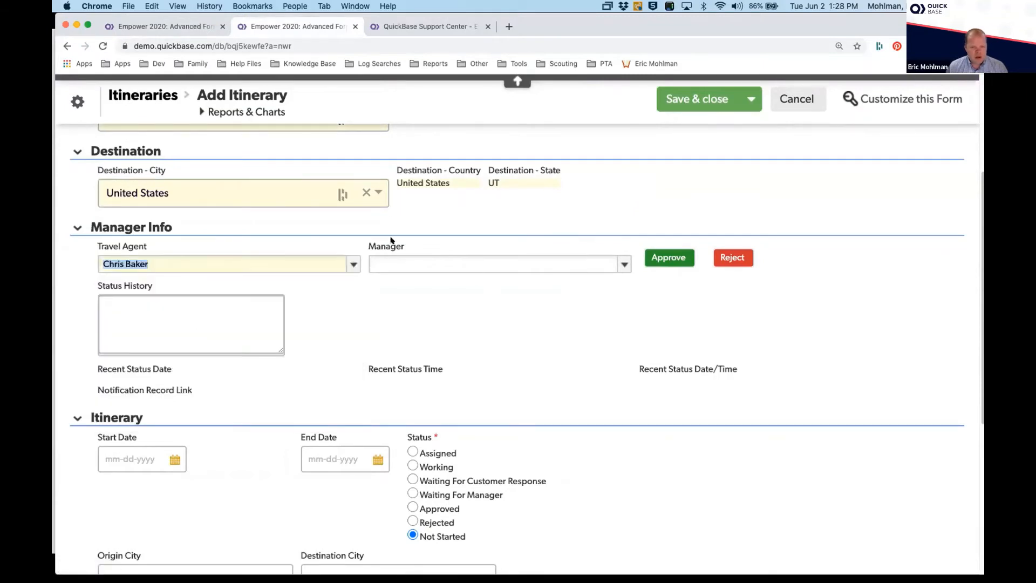
click(183, 325)
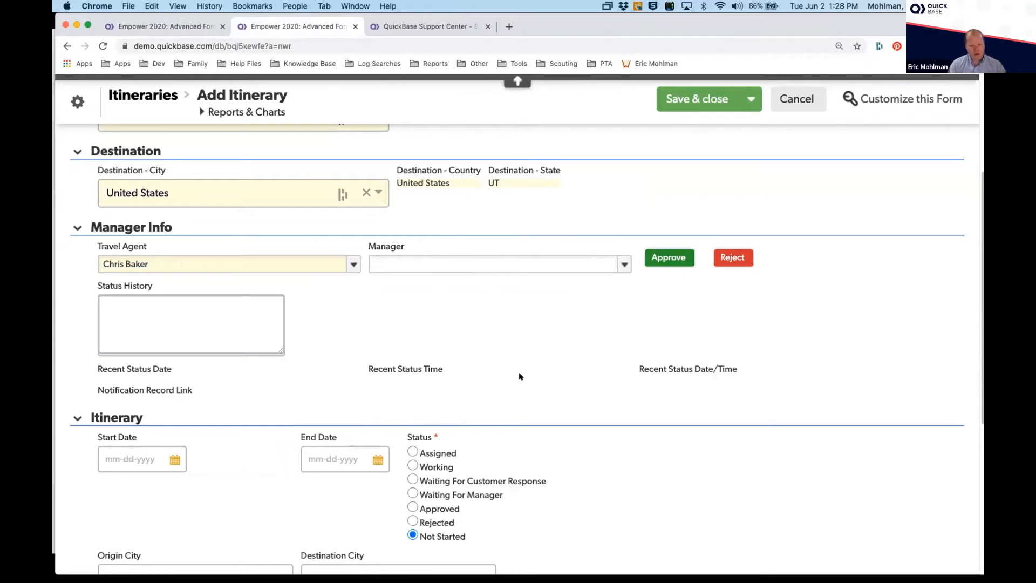
Set the itinerary's Start Date to 07-31-2020 and its End Date to 08-08-2020
scroll(515, 375, down, 3)
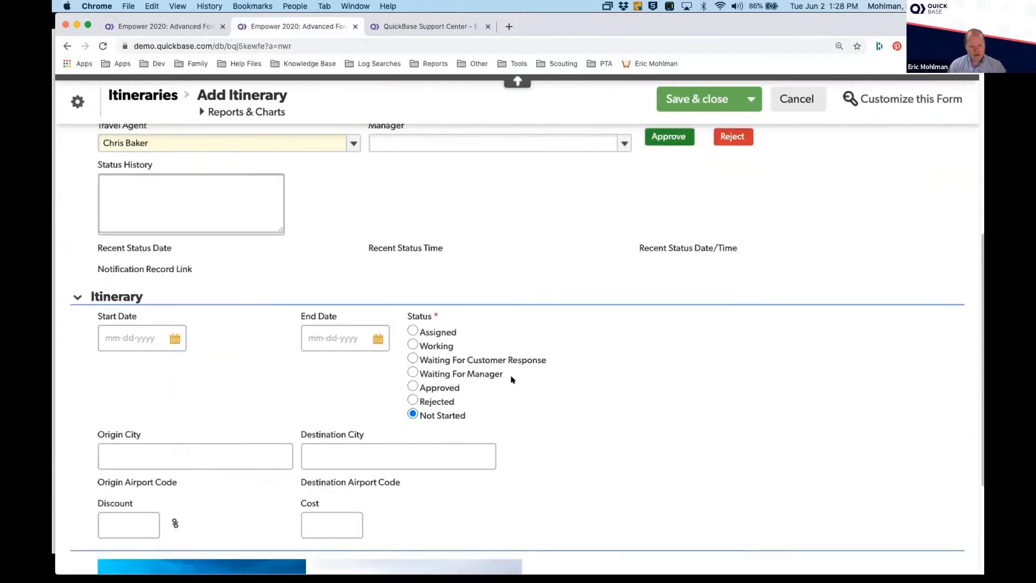
click(168, 336)
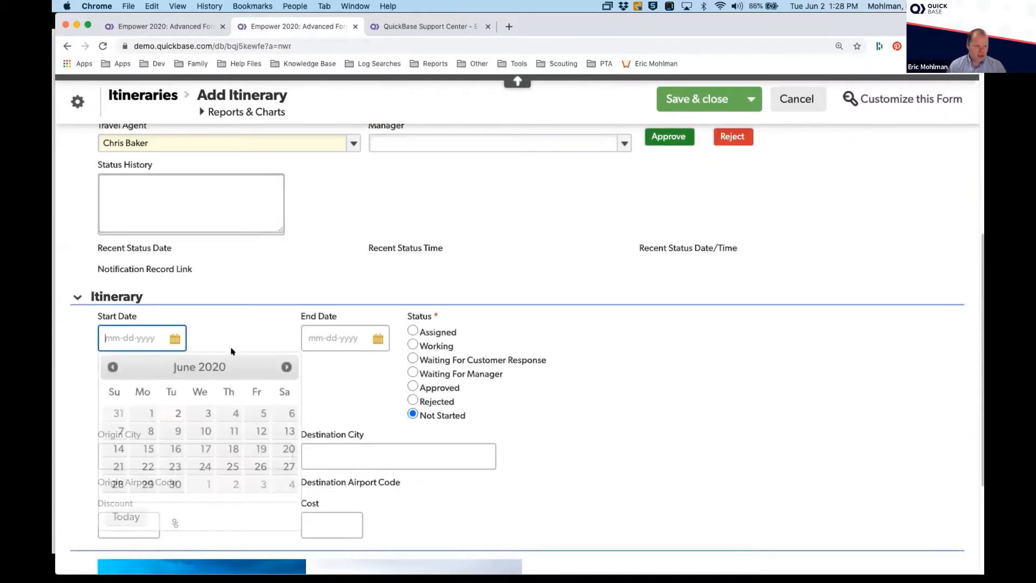
click(286, 367)
click(257, 485)
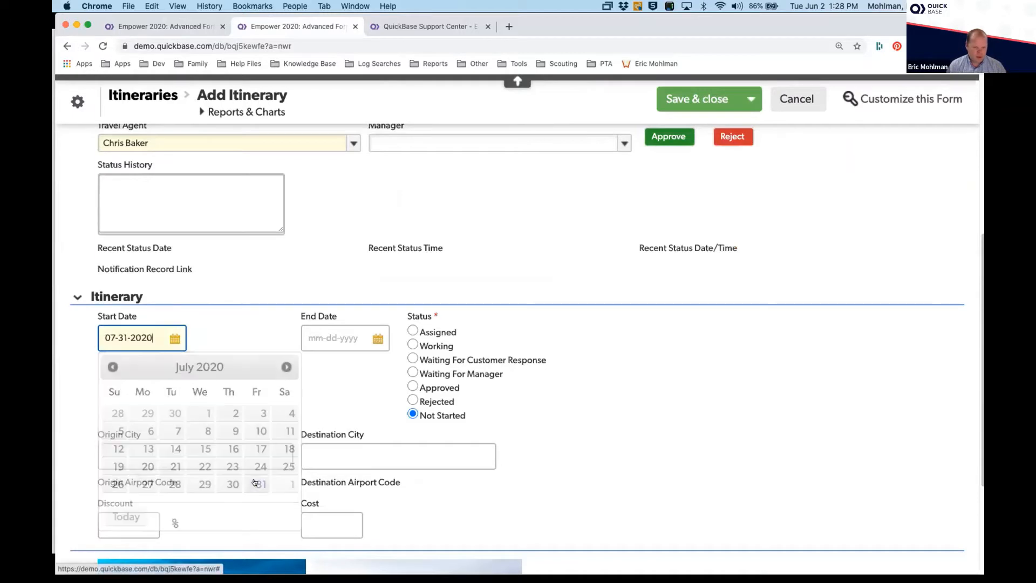
click(378, 338)
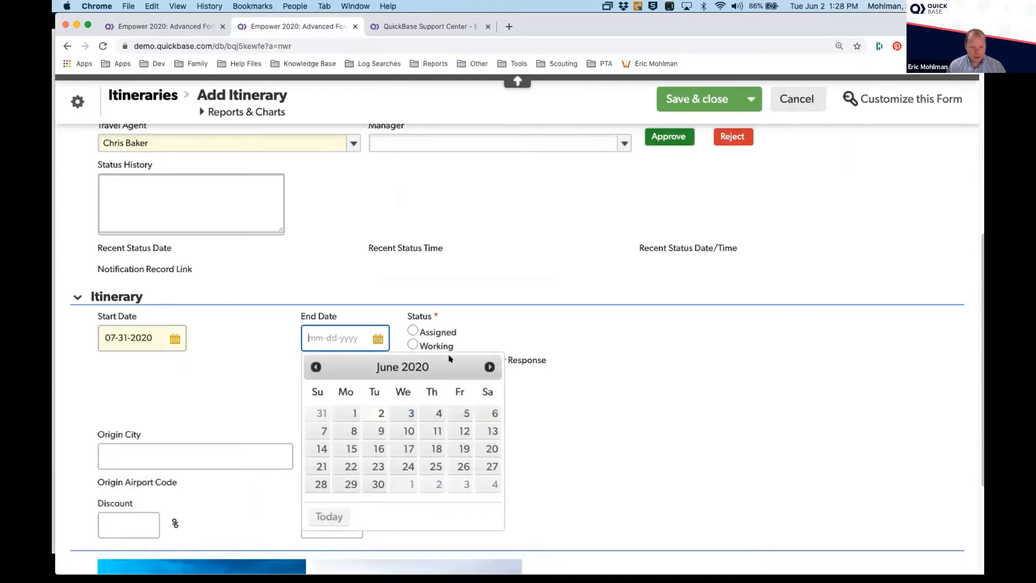
click(490, 367)
click(490, 367)
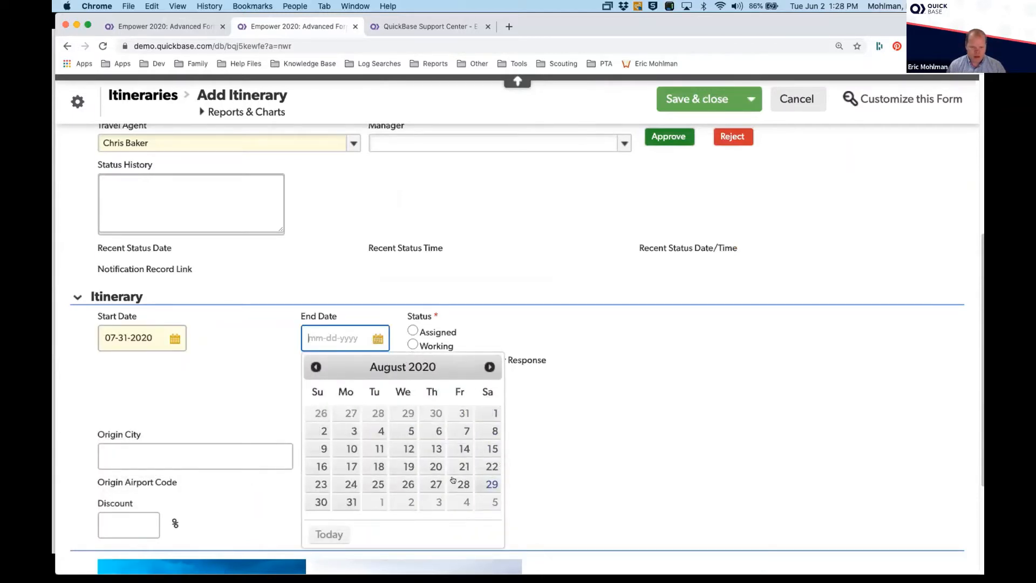
click(492, 431)
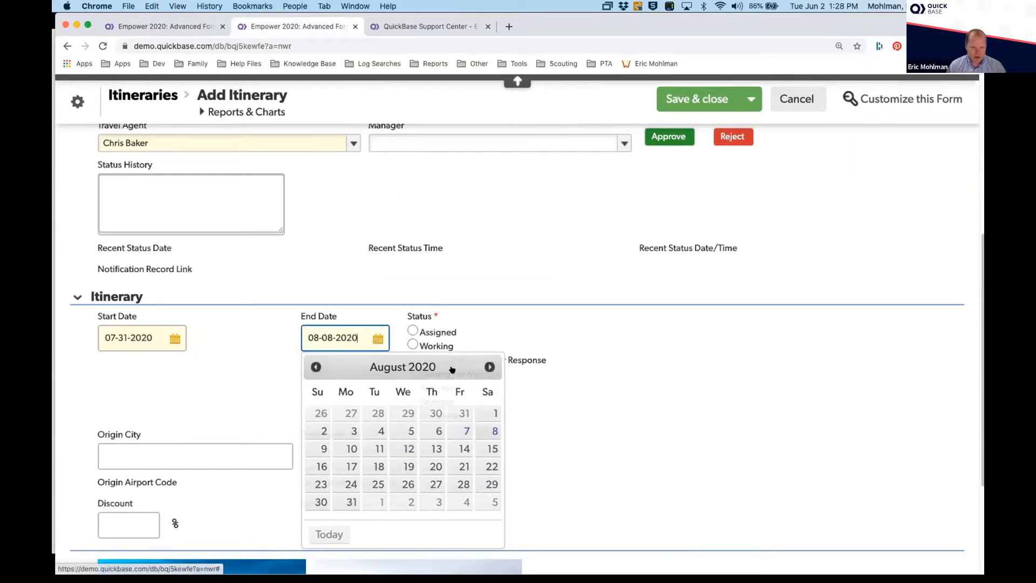
Enter Oceanside as the Origin City and Salt Lake City as the Destination City
scroll(298, 386, down, 3)
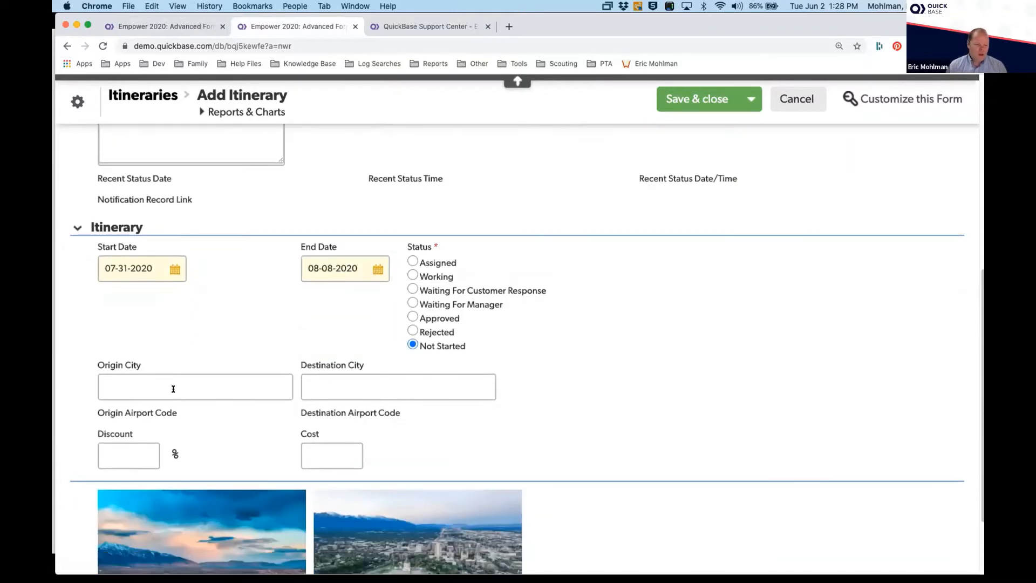
click(171, 386)
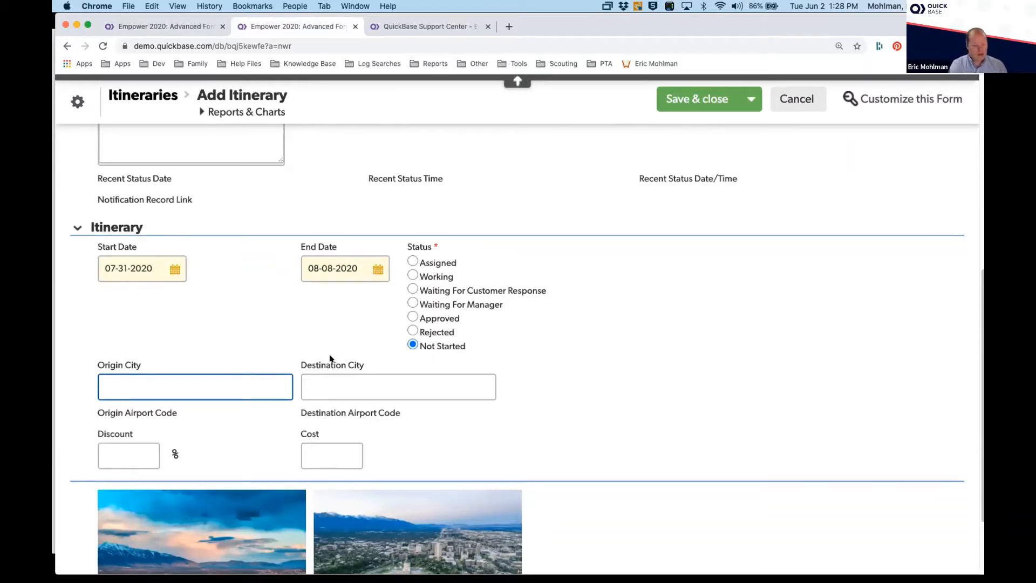
text(Oa)
key(BackSpace)
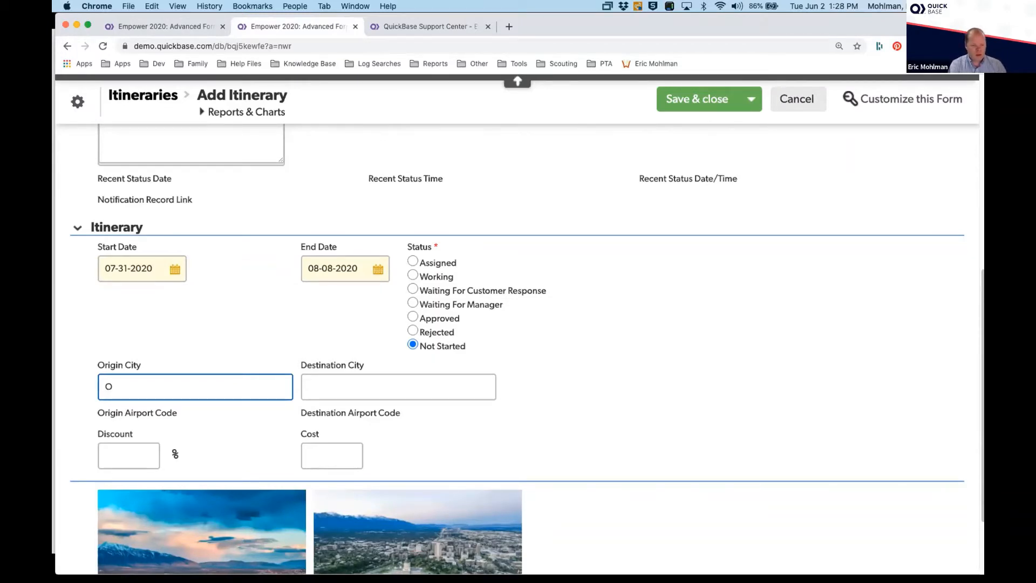
text(ceanside)
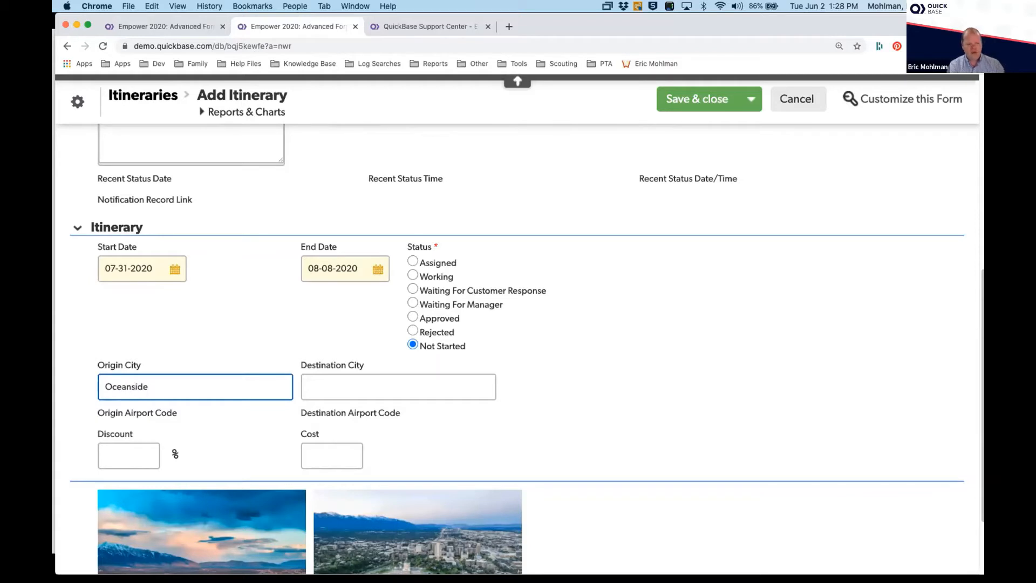
key(Tab)
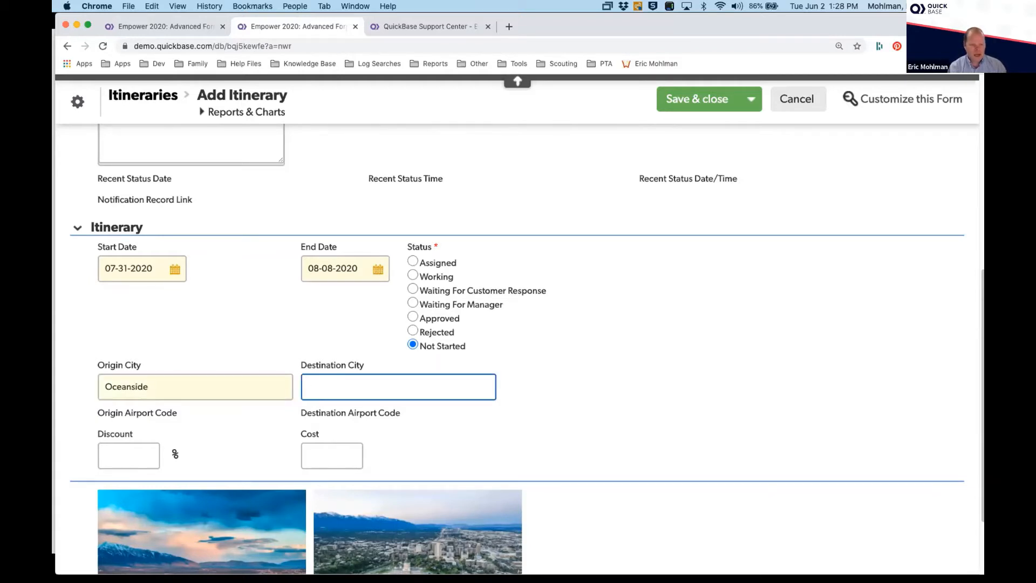
text(Salt Lake City)
key(Tab)
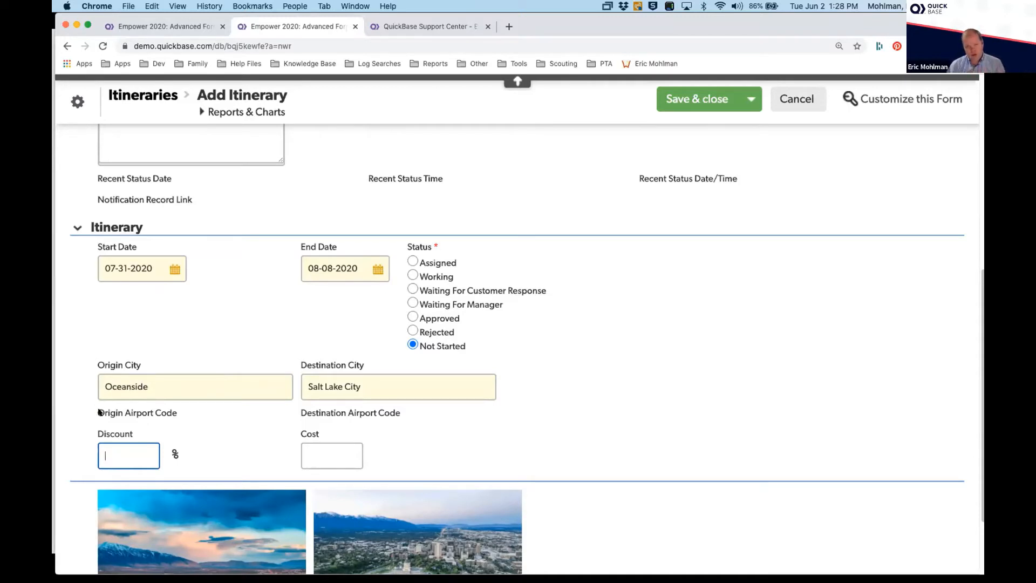
Point out the Origin Airport Code field on the form, and save and close the new itinerary
drag(98, 412, 183, 414)
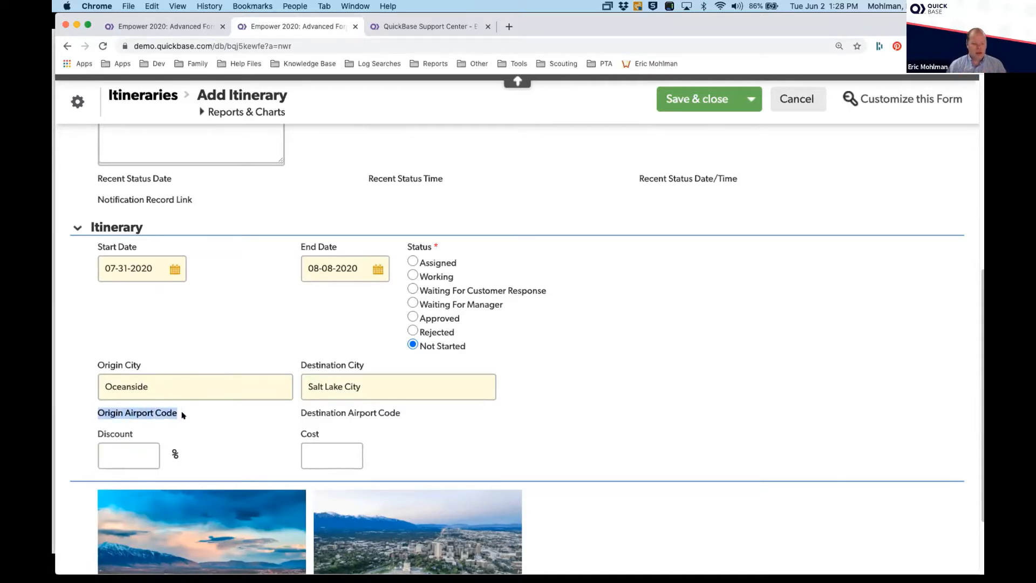
click(241, 416)
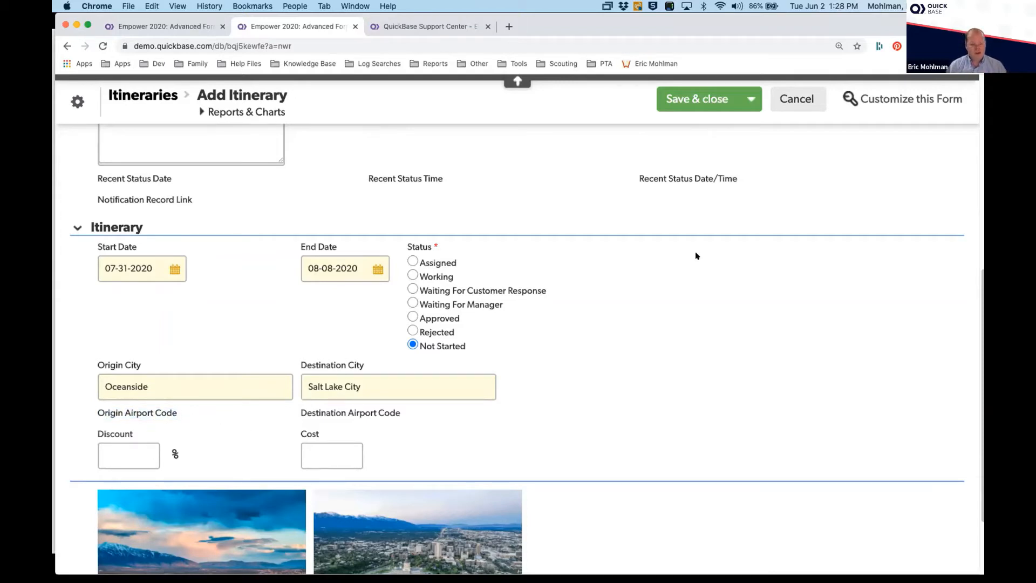
click(700, 108)
Return to the Origin Airport Code field properties in the first browser tab and open the Quick Base formula function reference
click(166, 29)
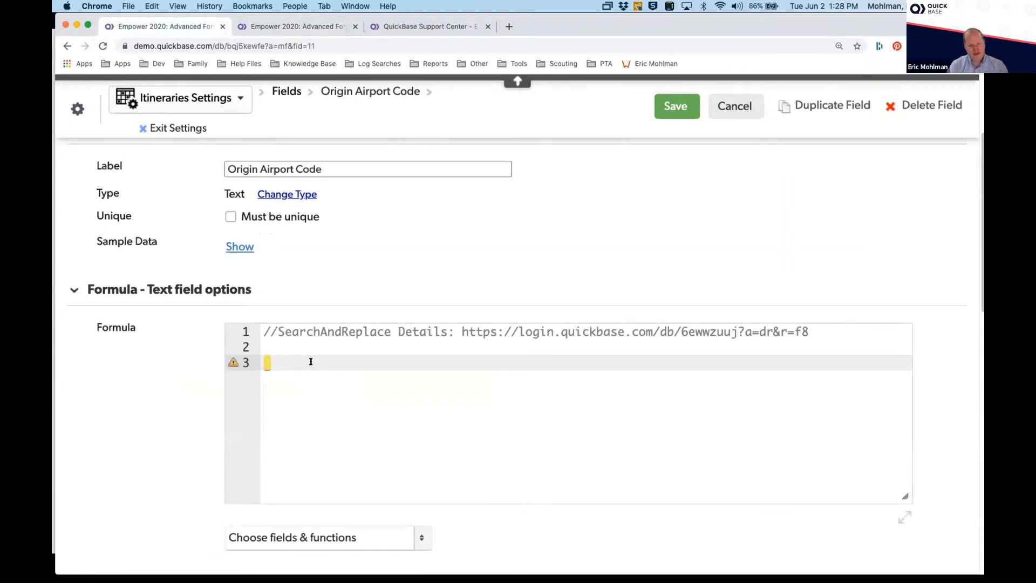
scroll(378, 378, down, 3)
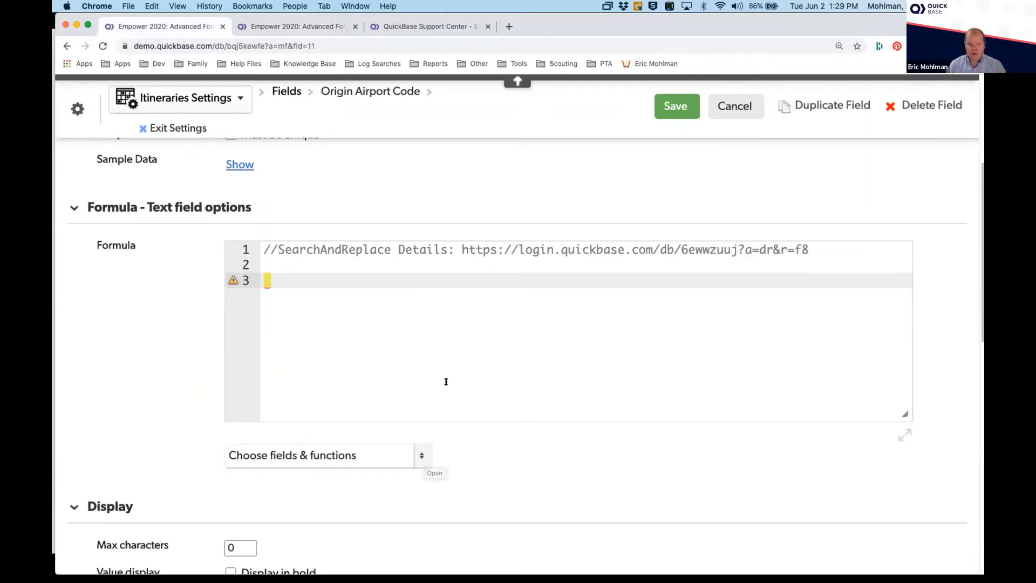
click(420, 455)
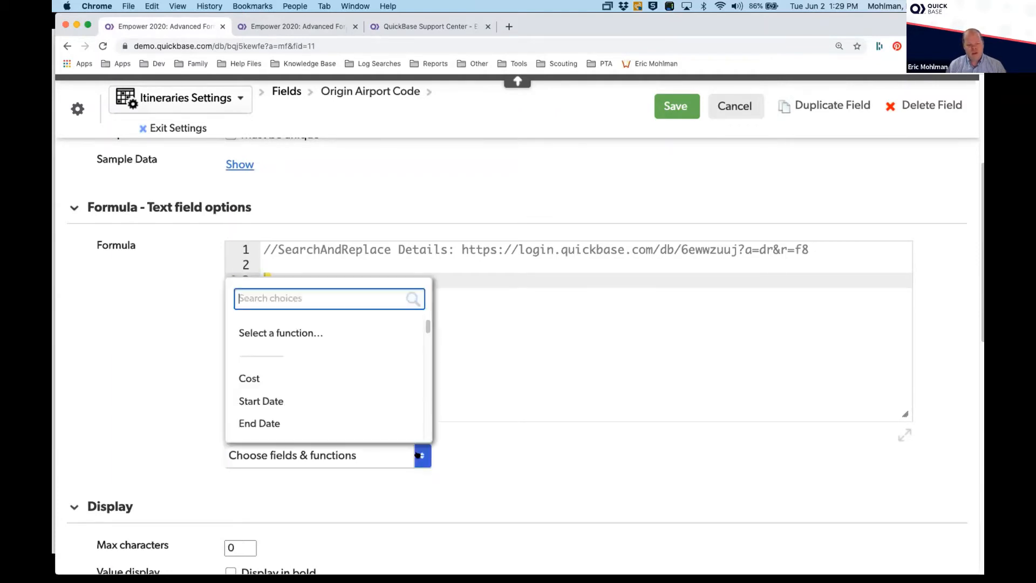
scroll(334, 397, down, 1)
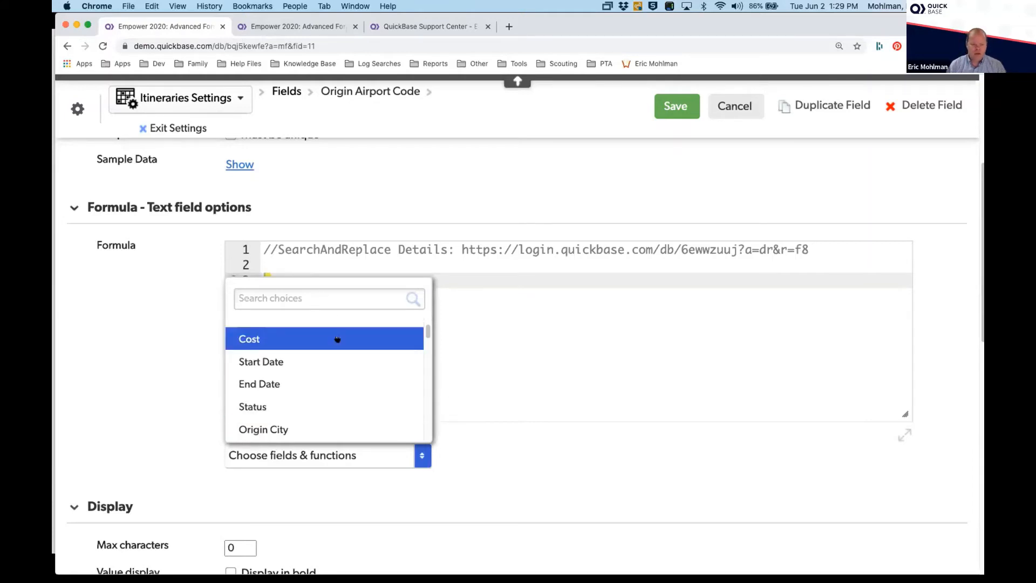
scroll(338, 339, up, 1)
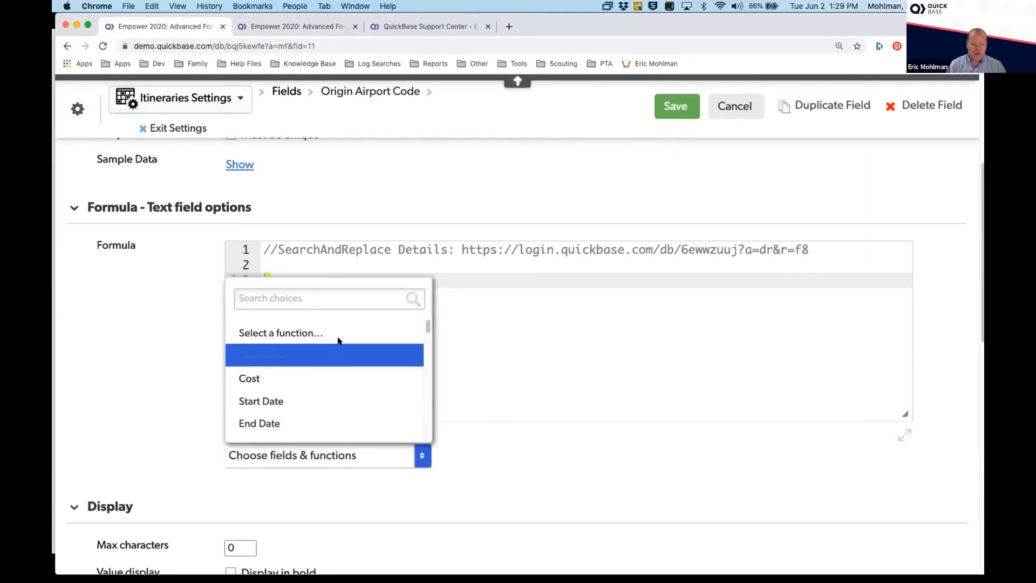
click(276, 333)
Look up the text version of the Contains function and review its syntax, description and examples
scroll(304, 334, down, 3)
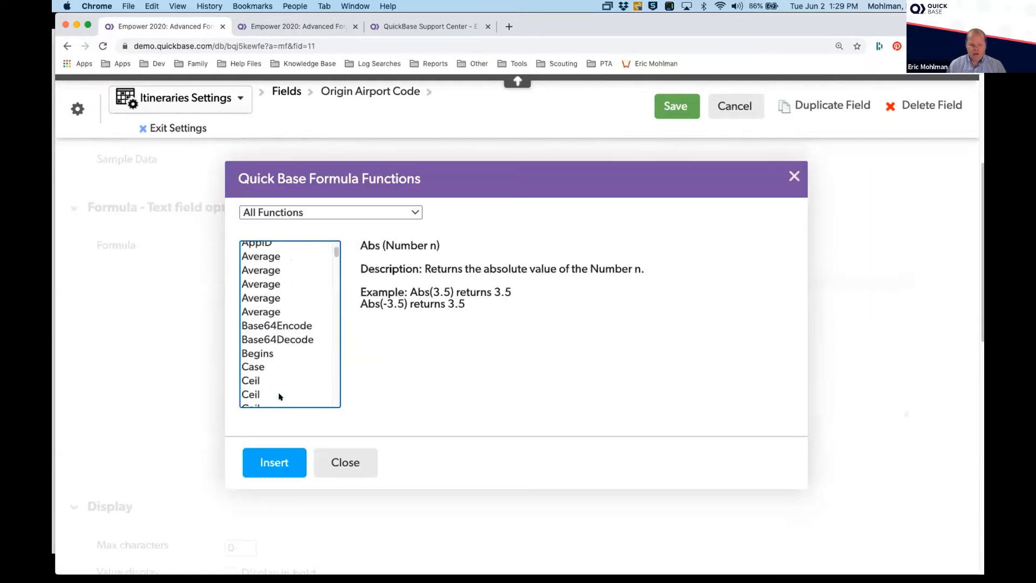
scroll(272, 332, down, 3)
click(272, 331)
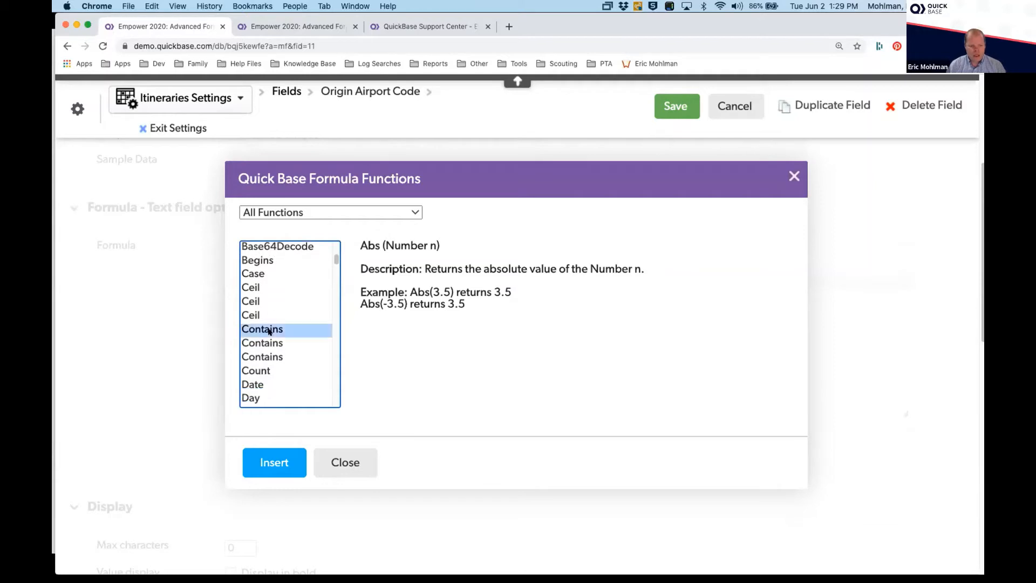
drag(359, 244, 491, 246)
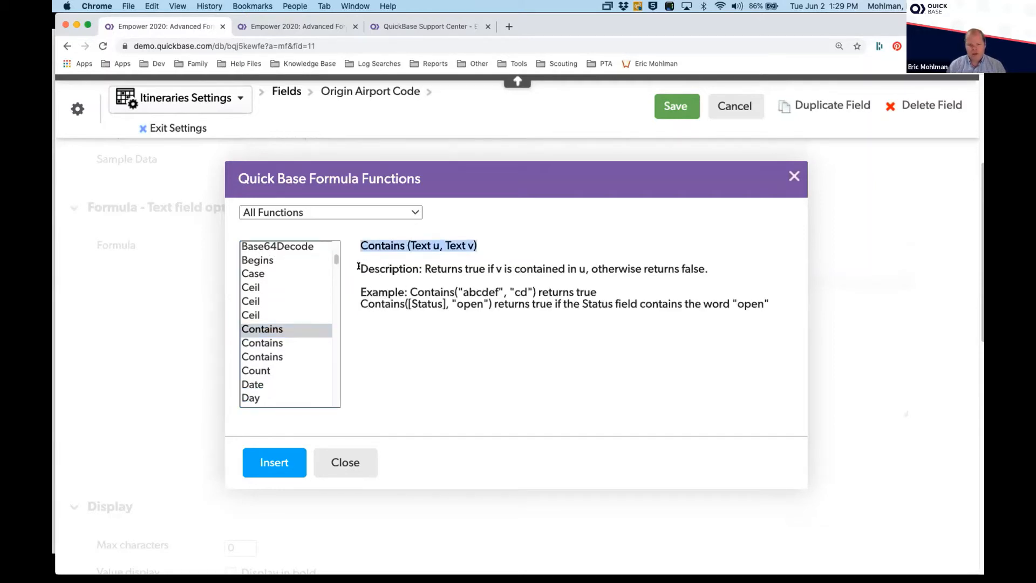
drag(358, 266, 704, 267)
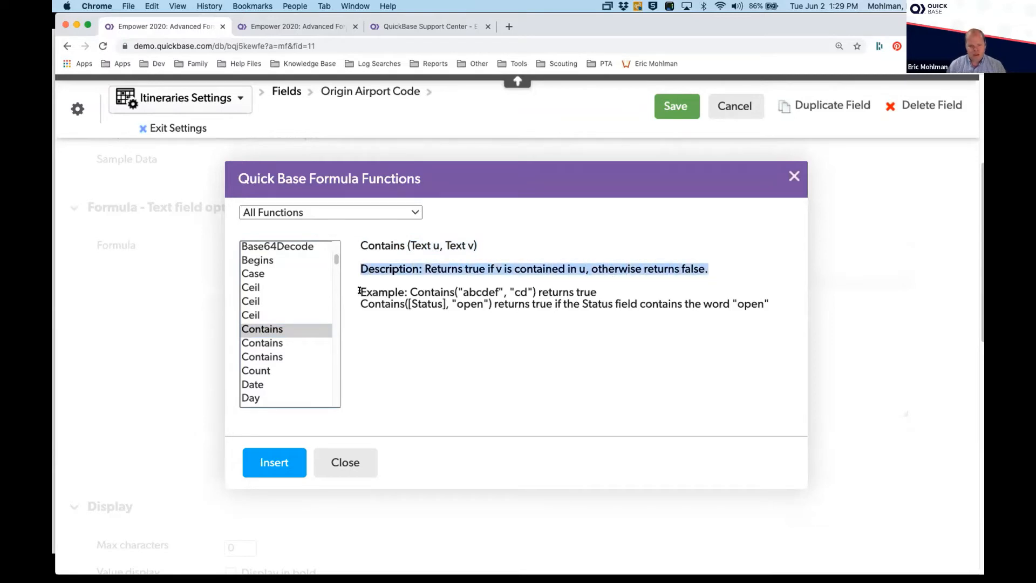
drag(359, 292, 725, 311)
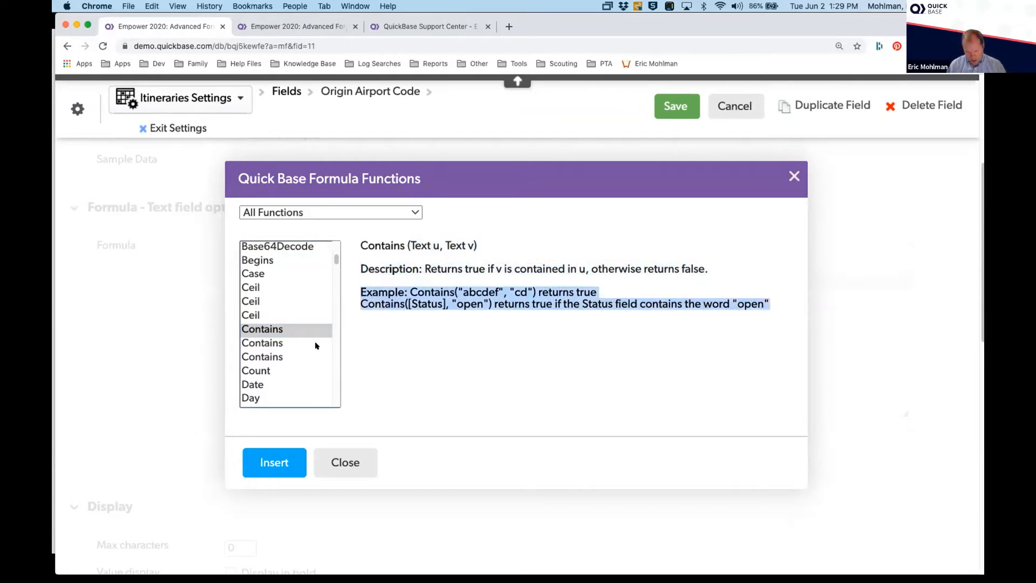
Find the SearchAndReplace function in the function list, review its three arguments, and insert it into the formula
scroll(316, 346, down, 15)
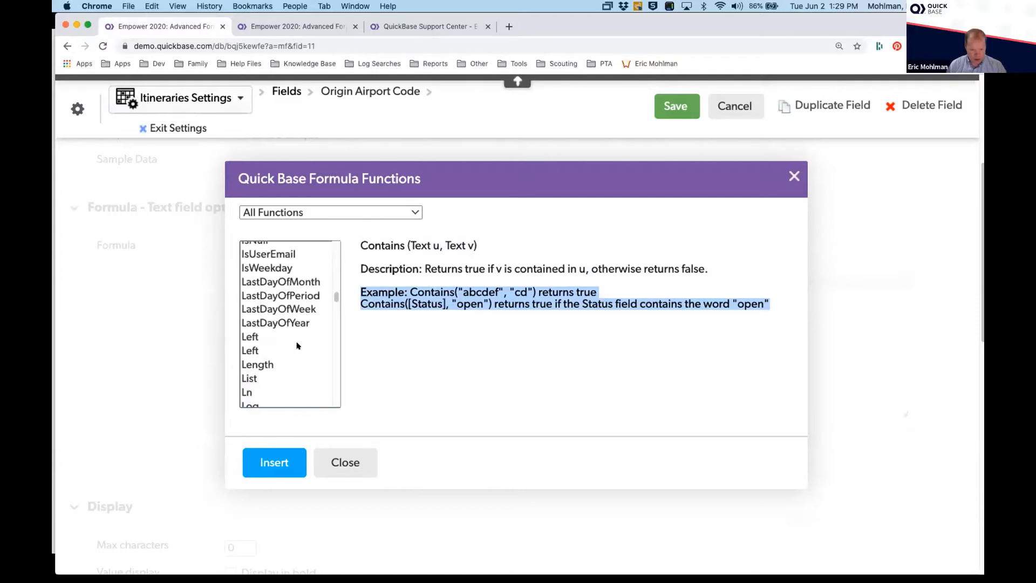
scroll(297, 346, down, 15)
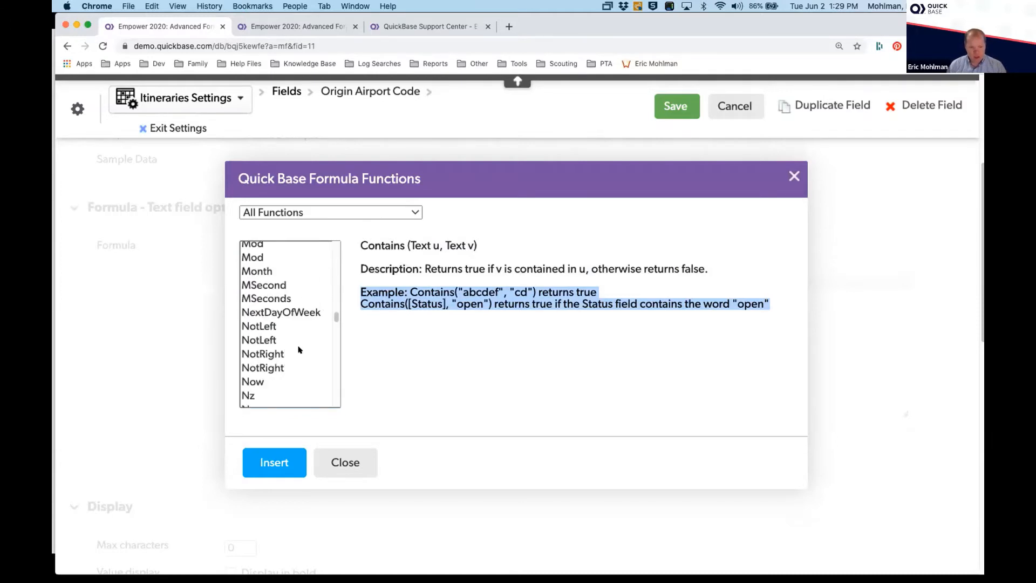
scroll(298, 349, down, 3)
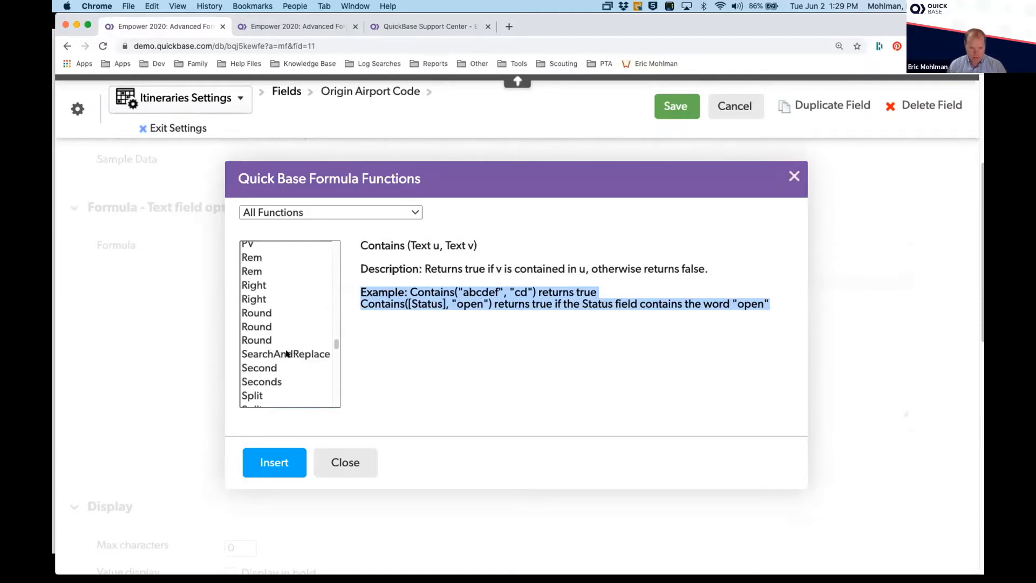
click(289, 354)
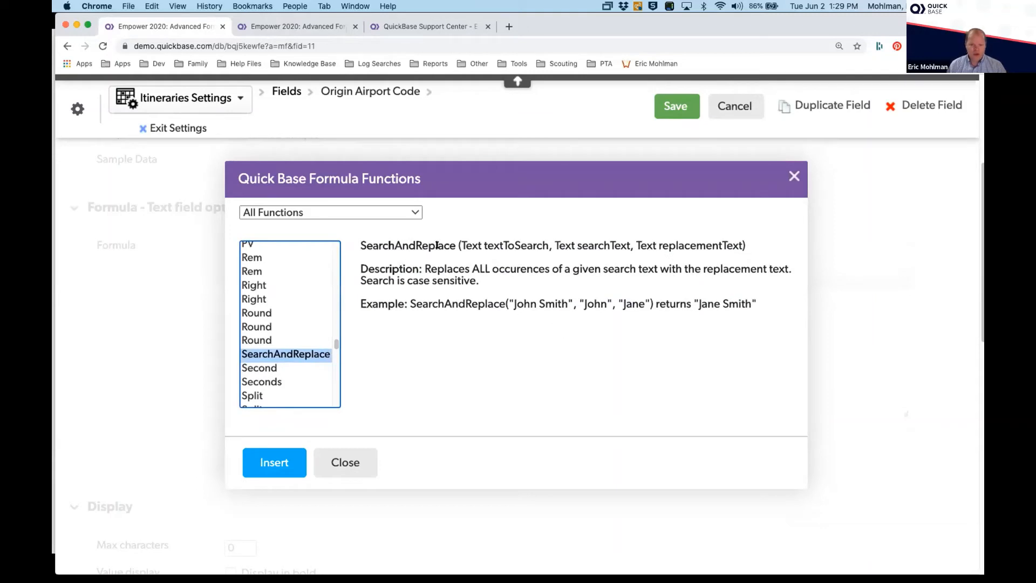
drag(459, 246, 546, 245)
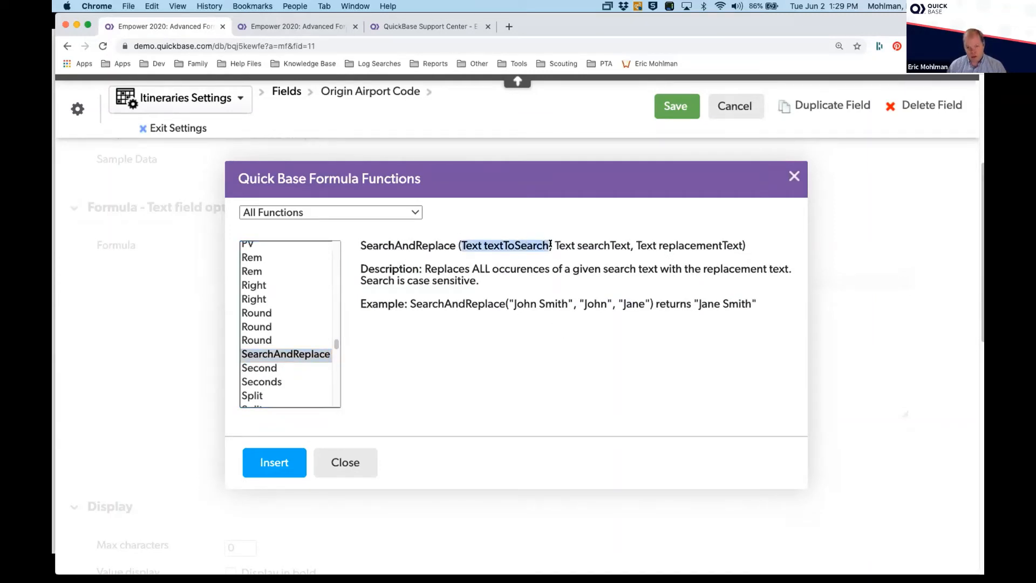
drag(553, 245, 742, 246)
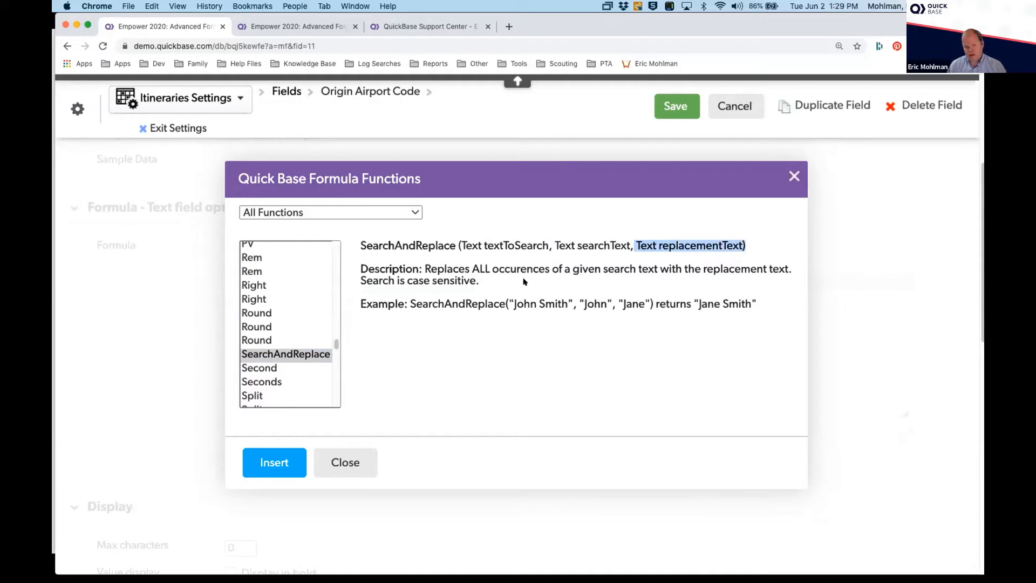
click(273, 462)
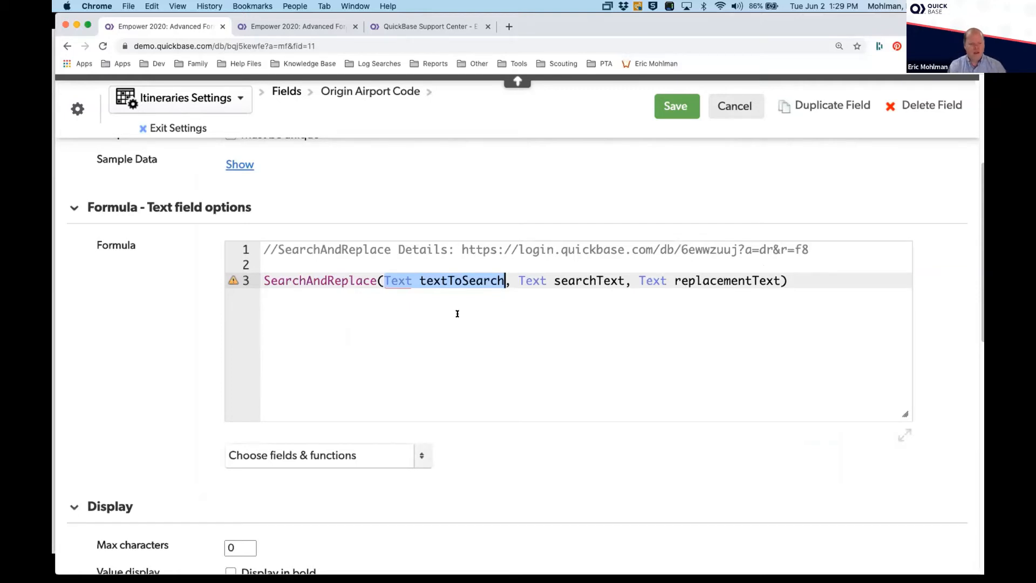
Replace the textToSearch placeholder in the SearchAndReplace formula with the [Origin City] field
text([)
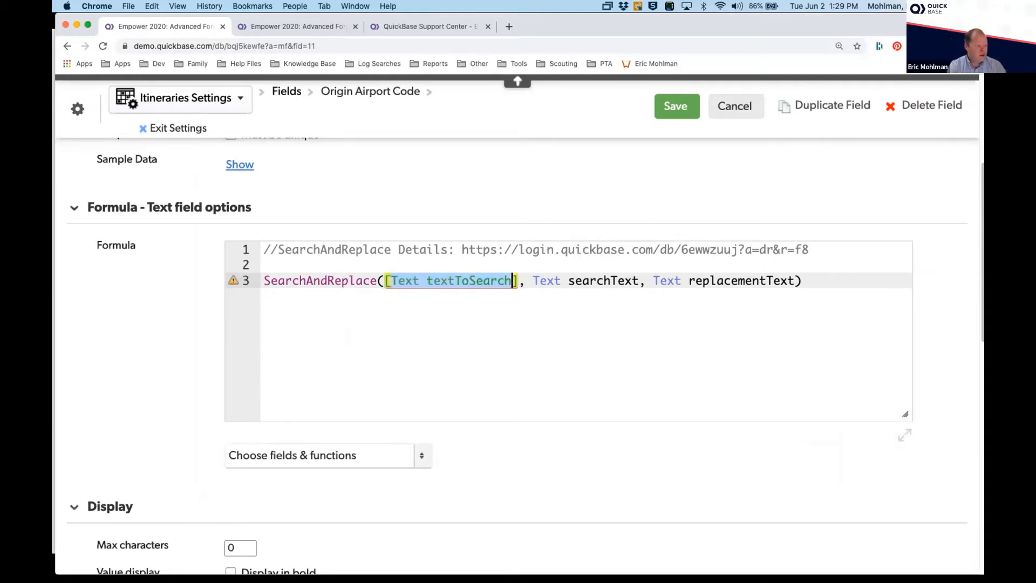
text(Origin S)
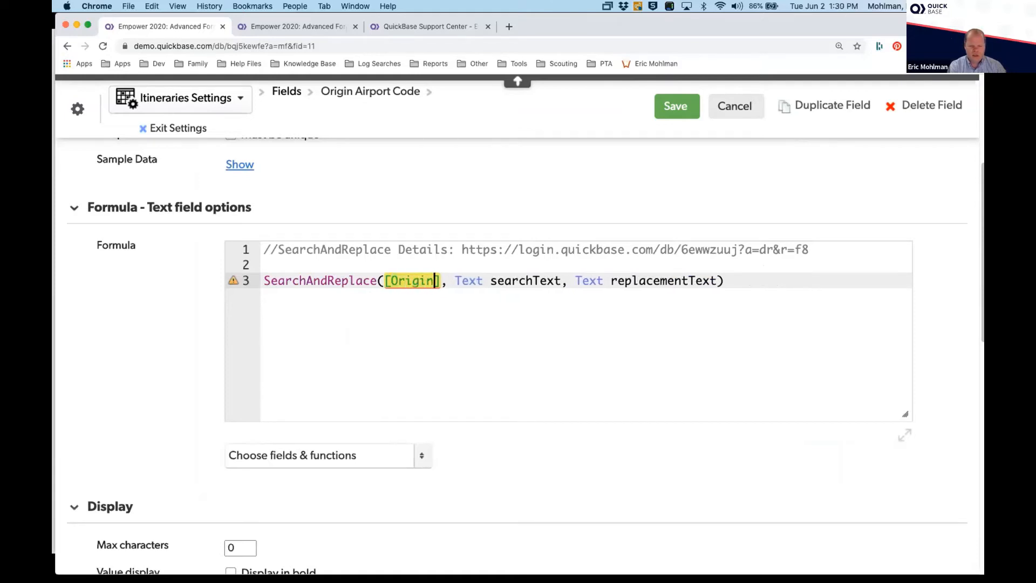
key(BackSpace)
text(City)
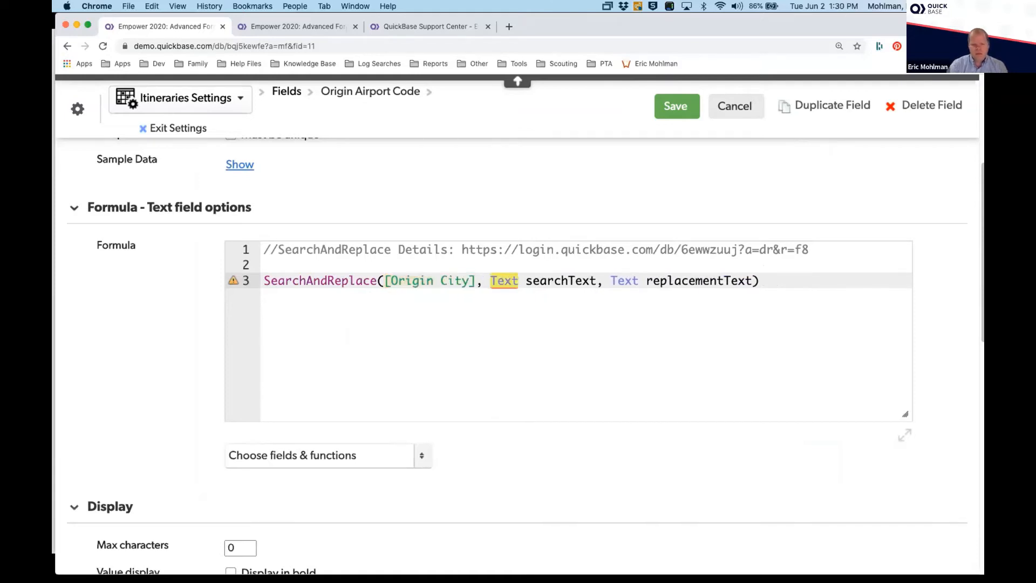
Fill in "Oakland" as the formula's search text and "OAK" as its replacement text
drag(484, 281, 597, 281)
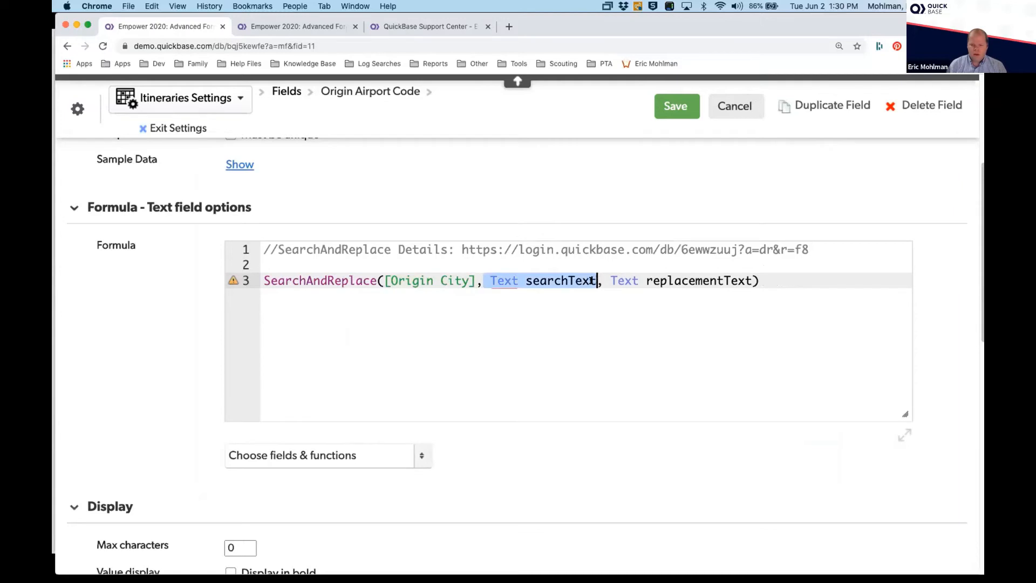
text("Oakland")
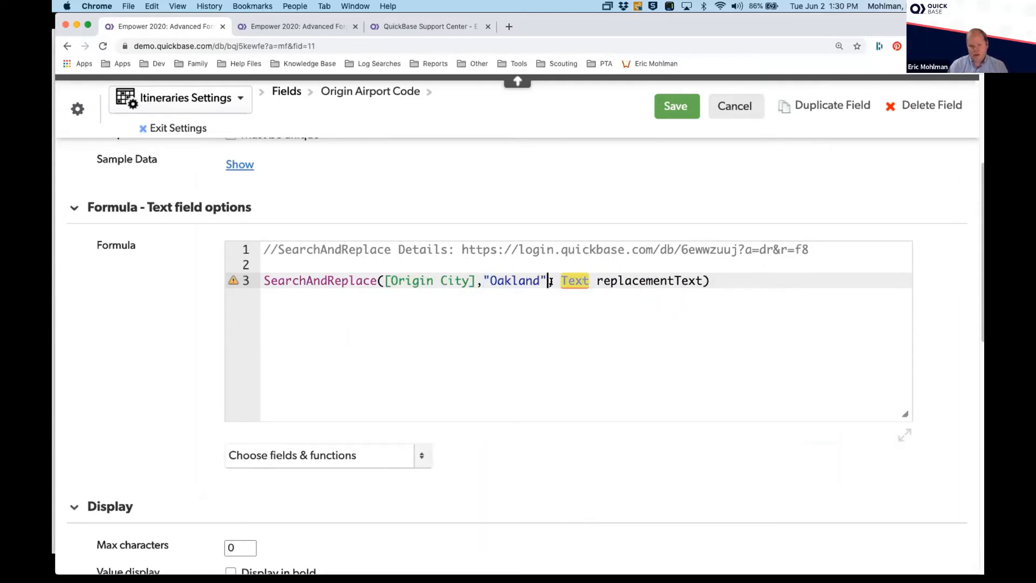
drag(551, 281, 699, 277)
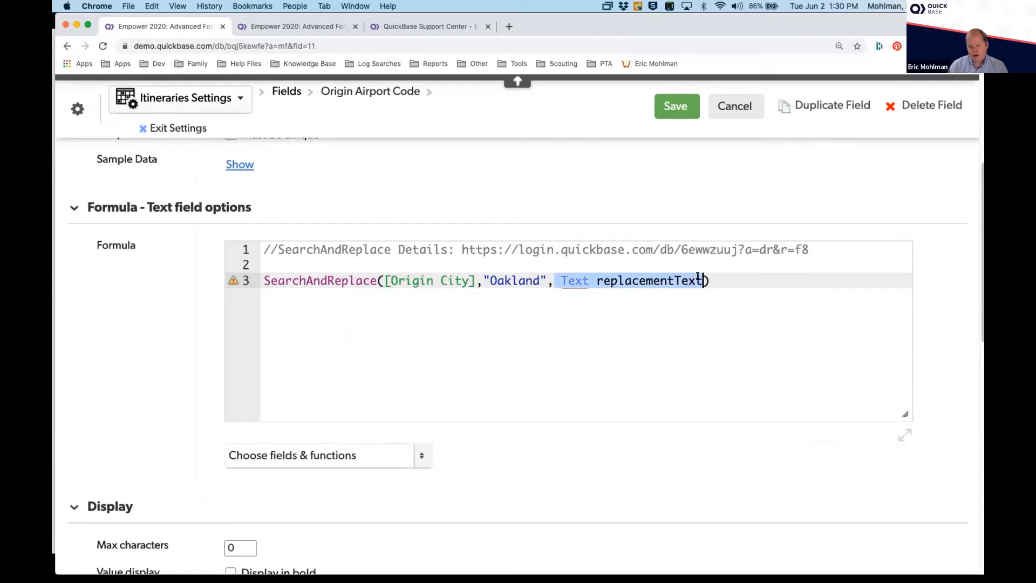
text(")
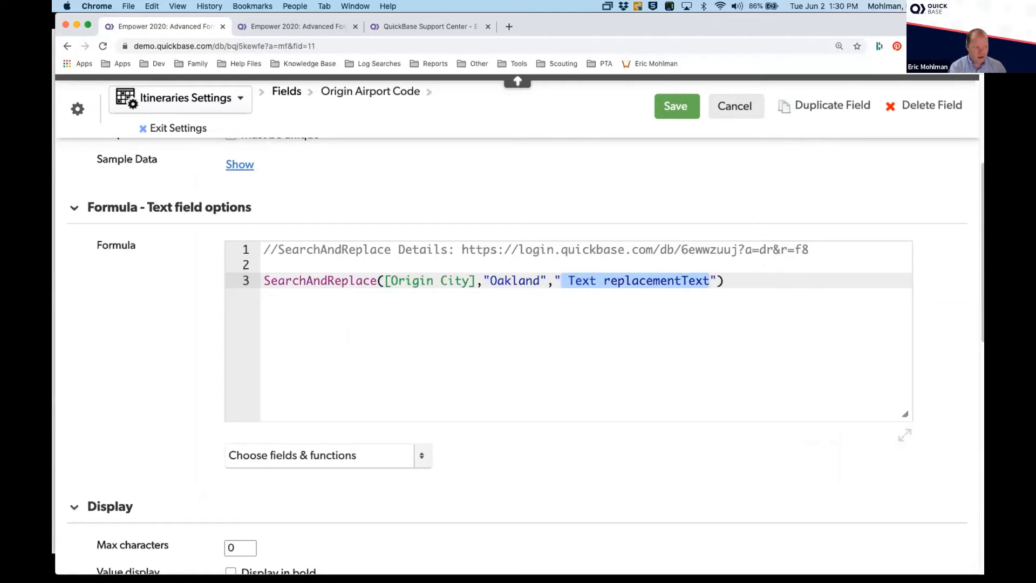
text(OAK)
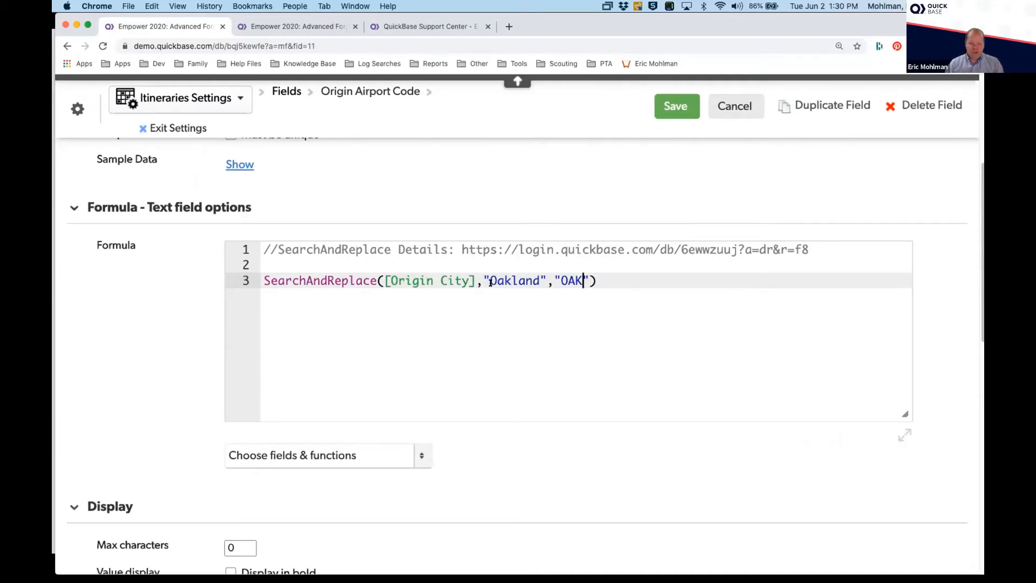
Remove the closing quotation mark after OAK to demonstrate the editor's syntax check, and put it back
click(588, 280)
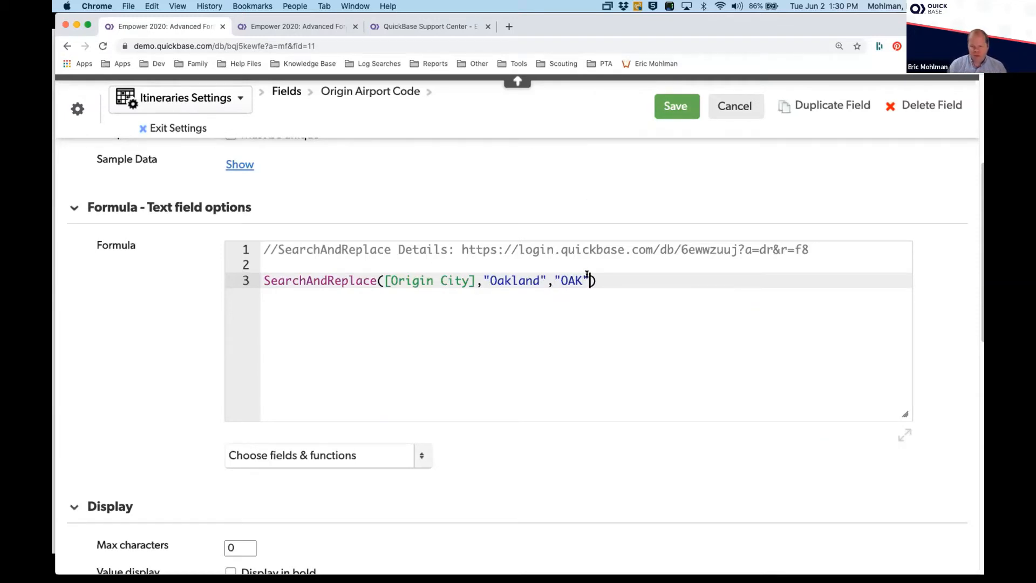
key(BackSpace)
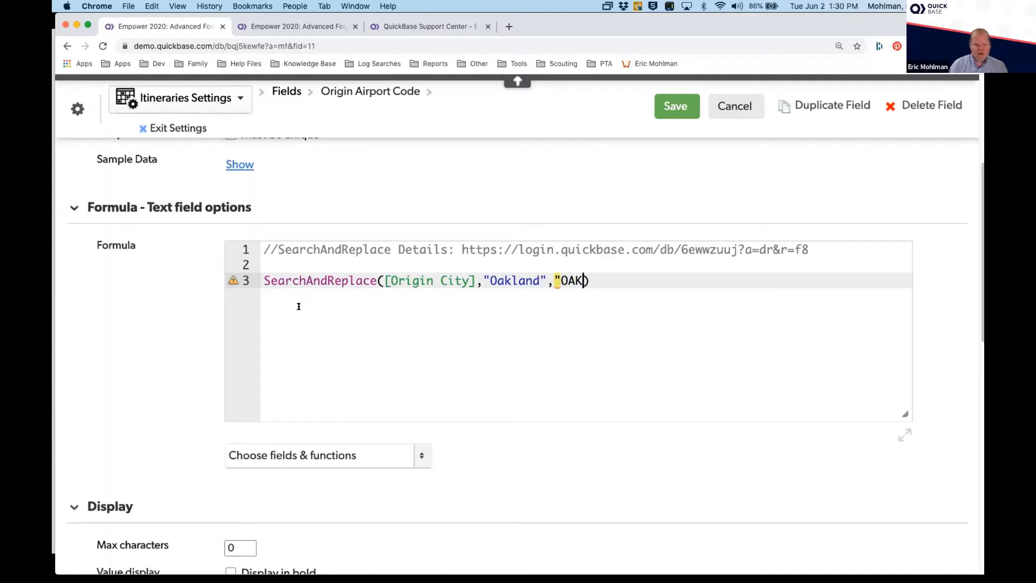
mouse_move(229, 280)
text(")
Save the Origin Airport Code field and check its value on the itinerary in the second browser tab
click(677, 106)
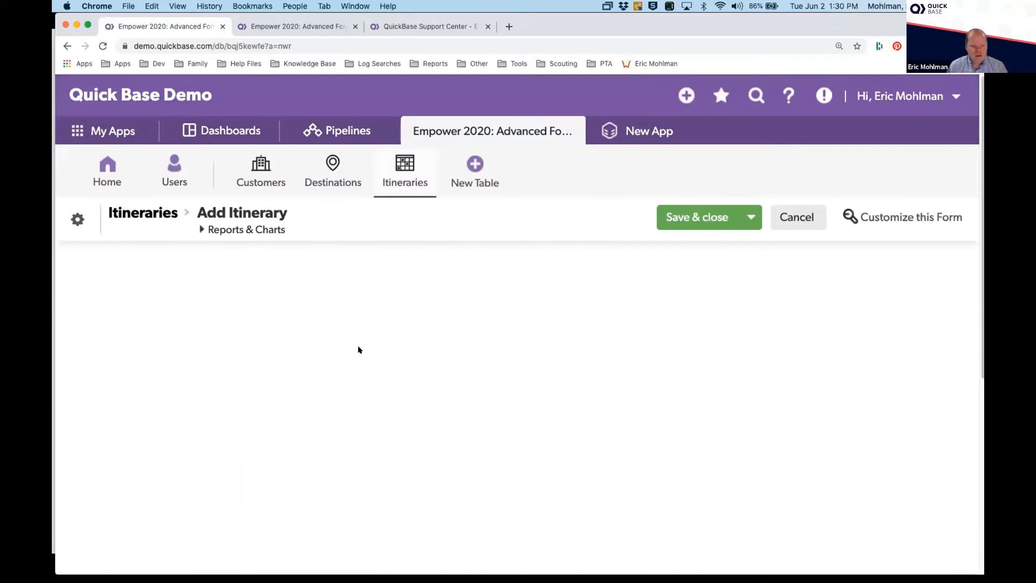
scroll(359, 350, down, 3)
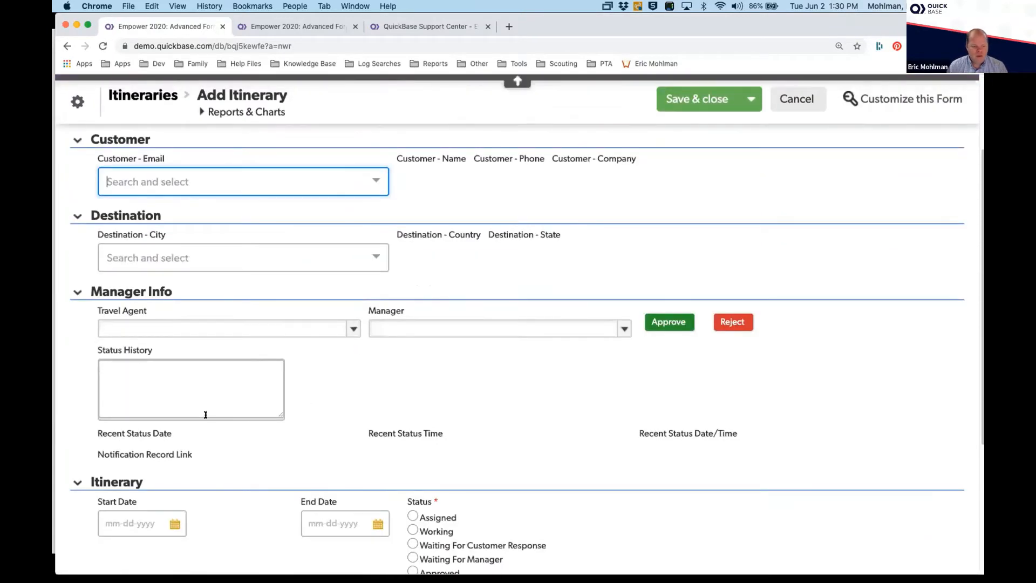
scroll(297, 407, down, 4)
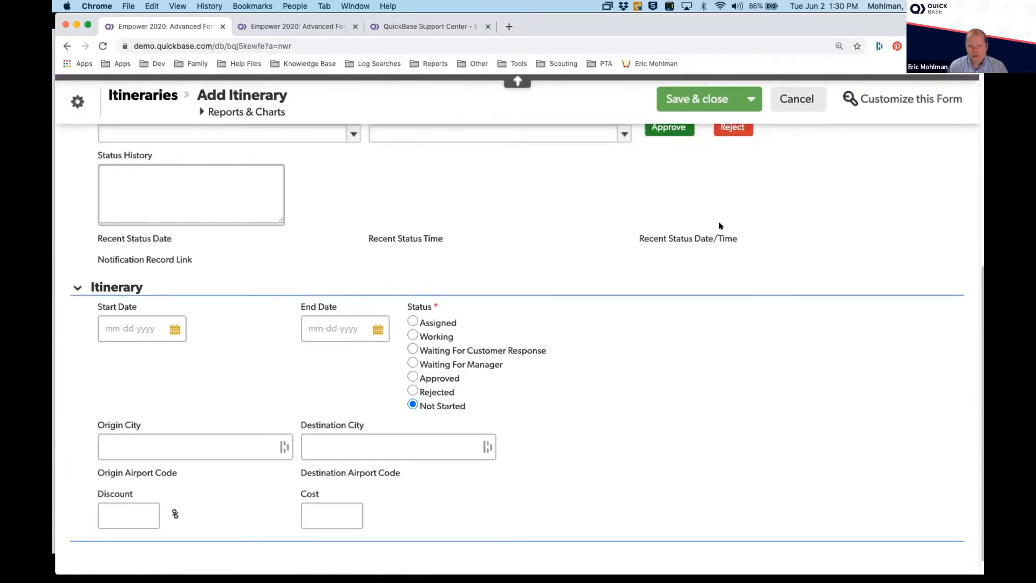
scroll(707, 200, up, 7)
key(ctrl+Tab)
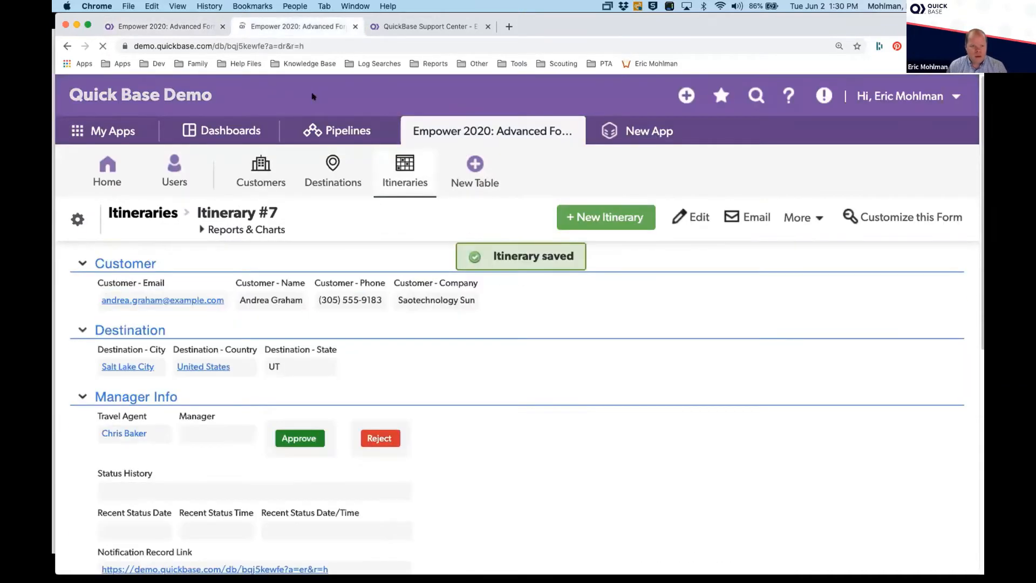
scroll(455, 265, down, 5)
scroll(455, 266, down, 1)
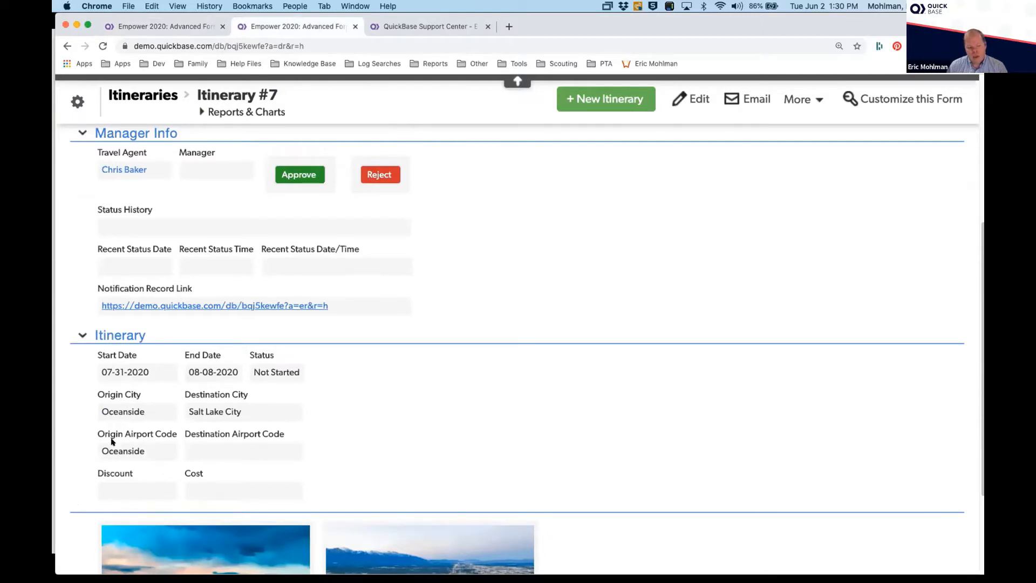
Edit the itinerary to change its Origin City to Oakland, and save and close the record
click(699, 100)
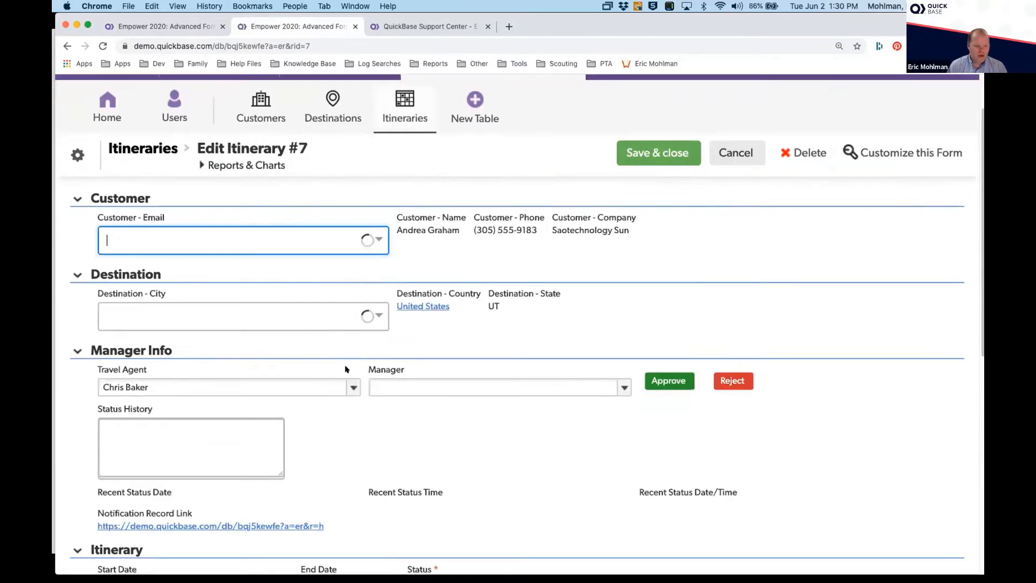
scroll(343, 367, down, 6)
double_click(180, 394)
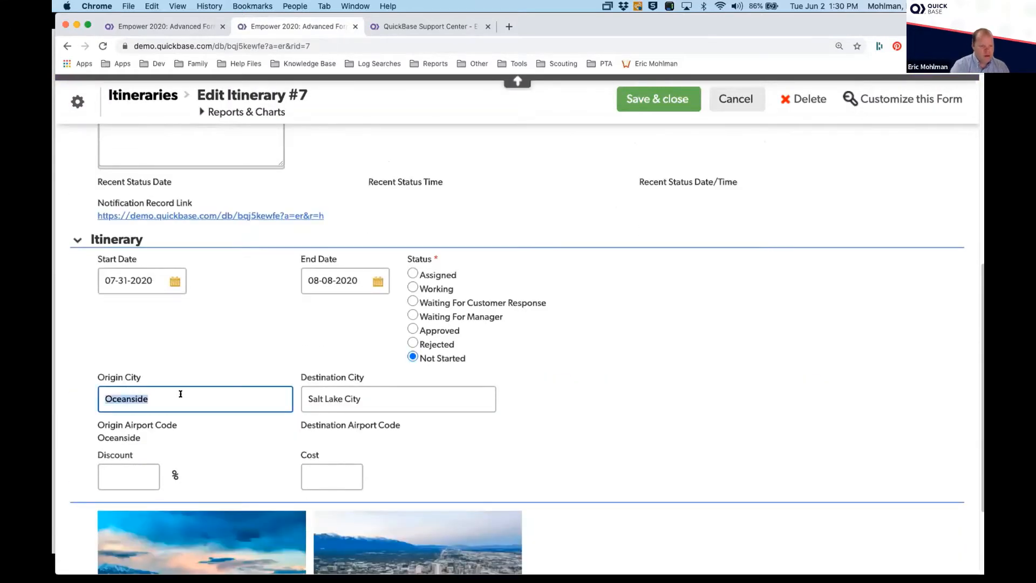
text(Oak)
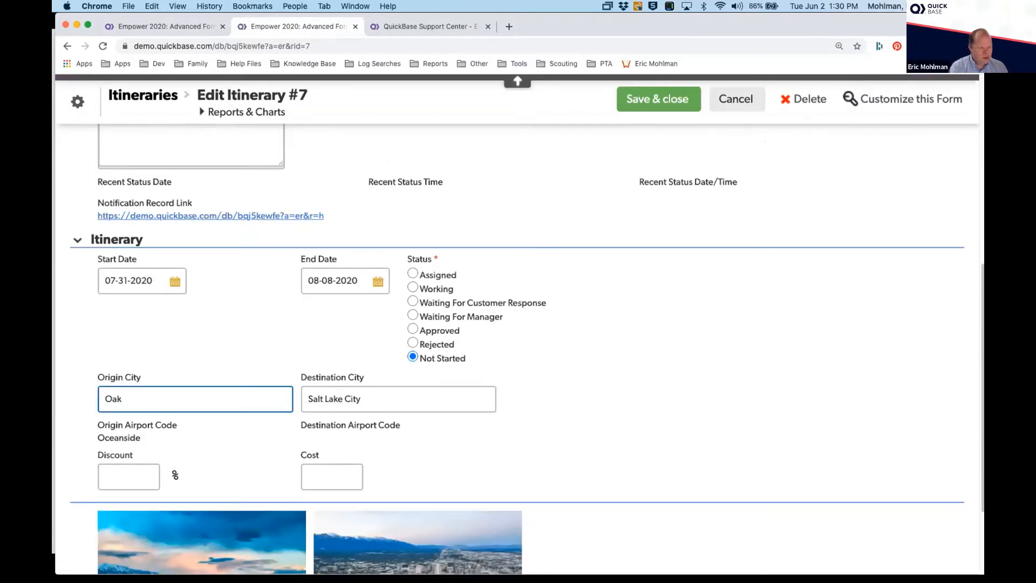
text(land)
key(Tab)
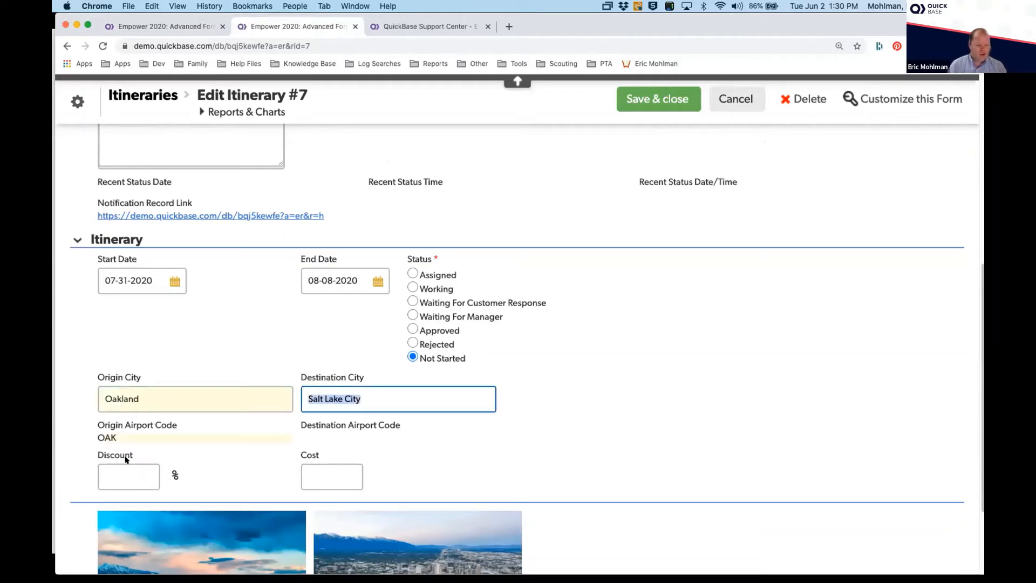
click(654, 104)
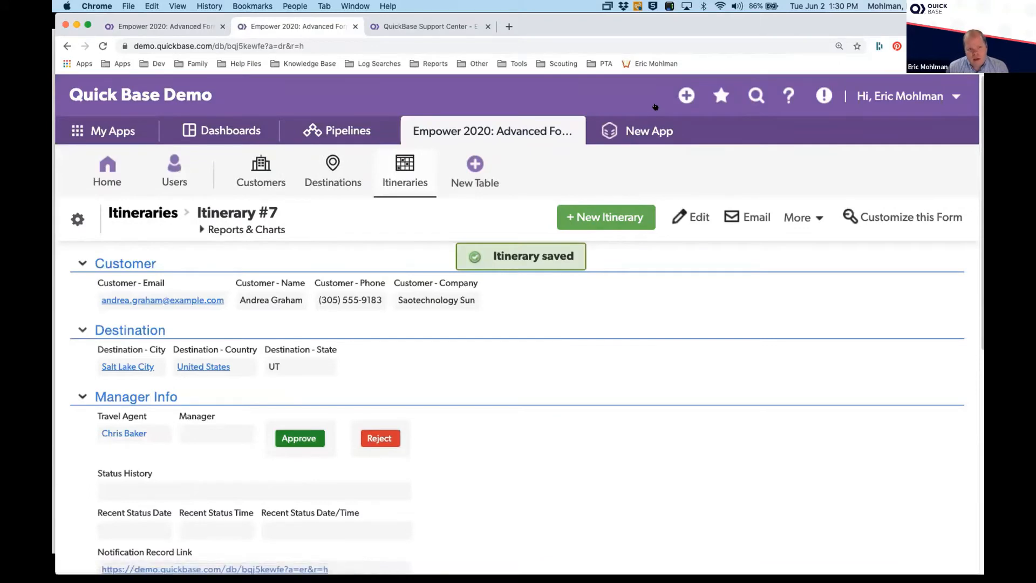
Open the field properties of Origin City from the itinerary record
scroll(319, 375, down, 5)
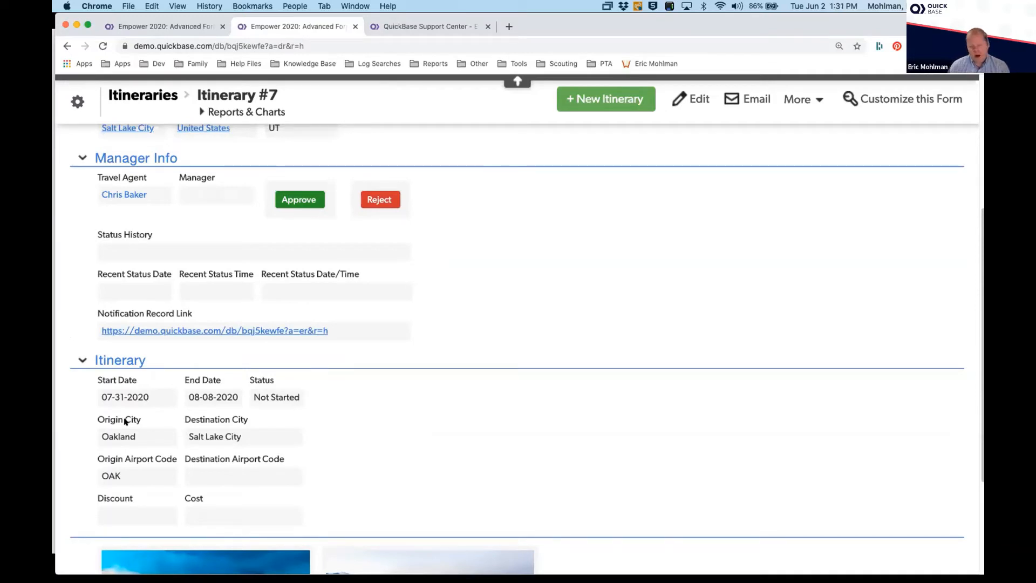
right_click(124, 420)
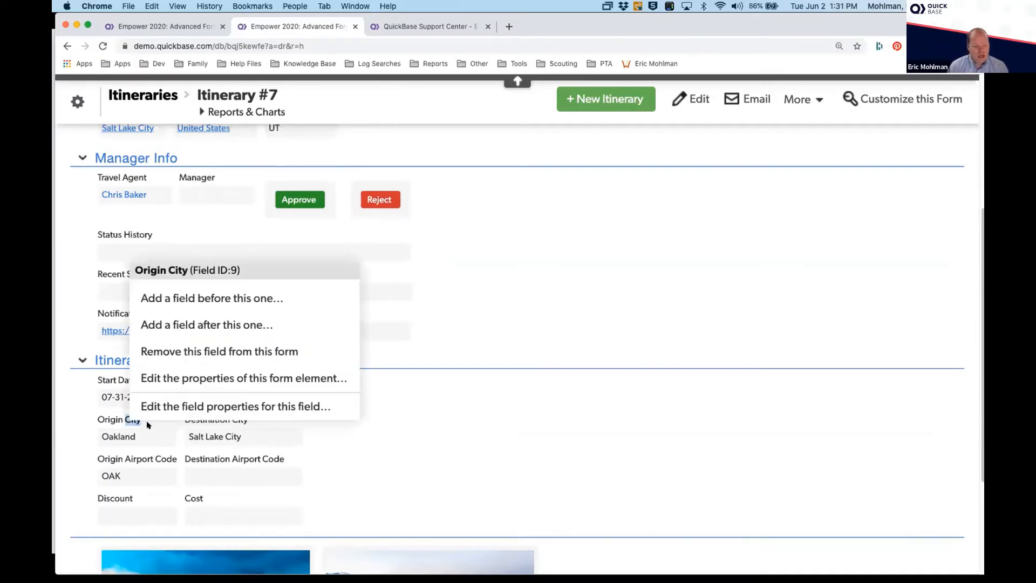
click(185, 405)
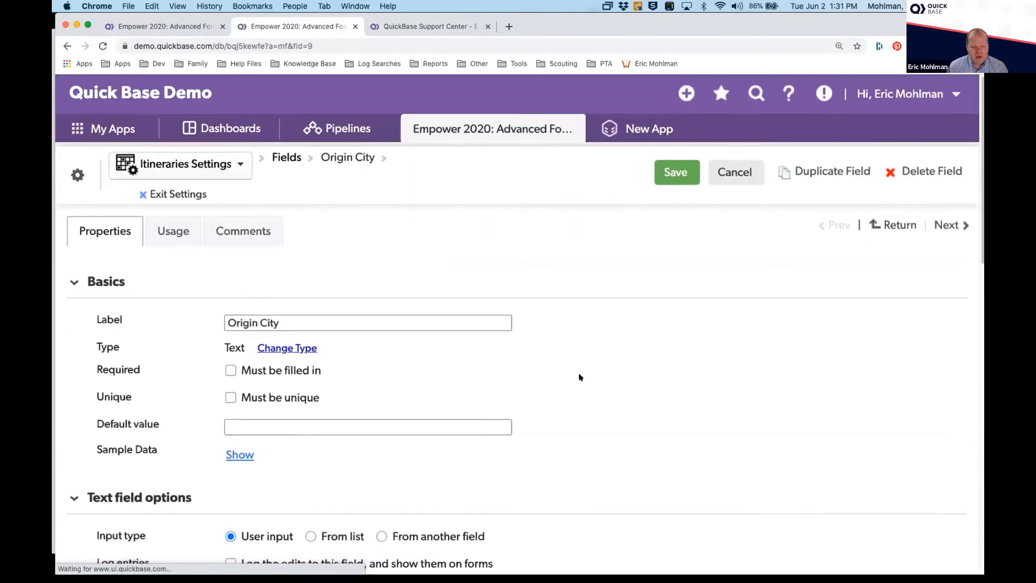
Return to the itinerary record and open the field properties of Origin Airport Code at its formula
scroll(578, 378, down, 5)
scroll(582, 377, up, 5)
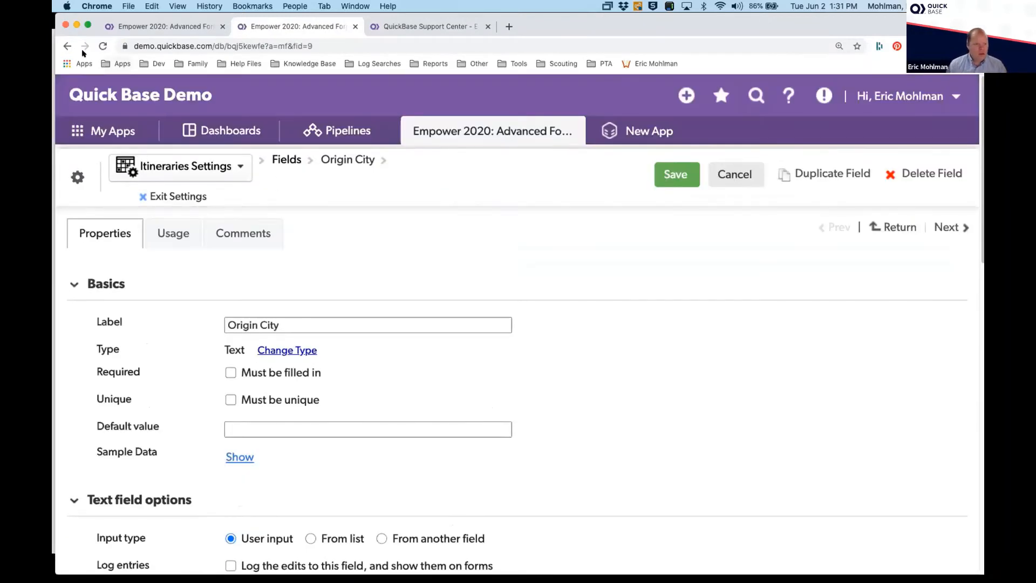
click(68, 46)
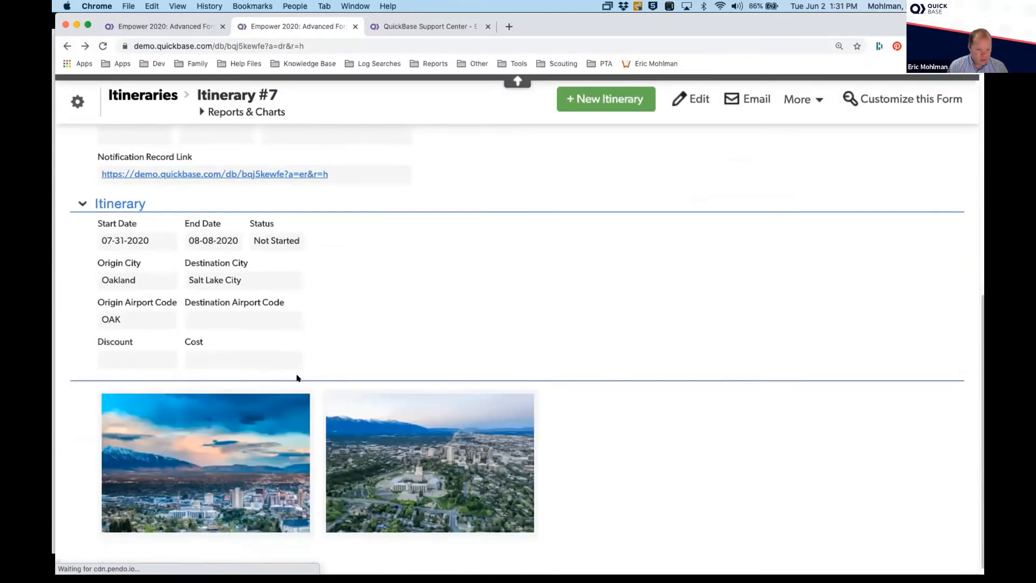
right_click(116, 305)
click(185, 446)
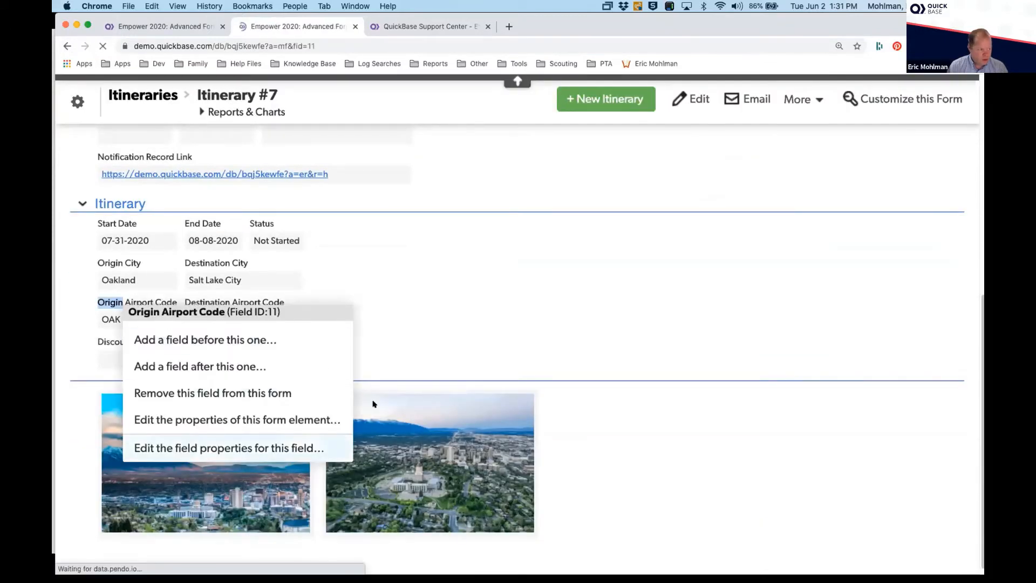
scroll(385, 392, down, 3)
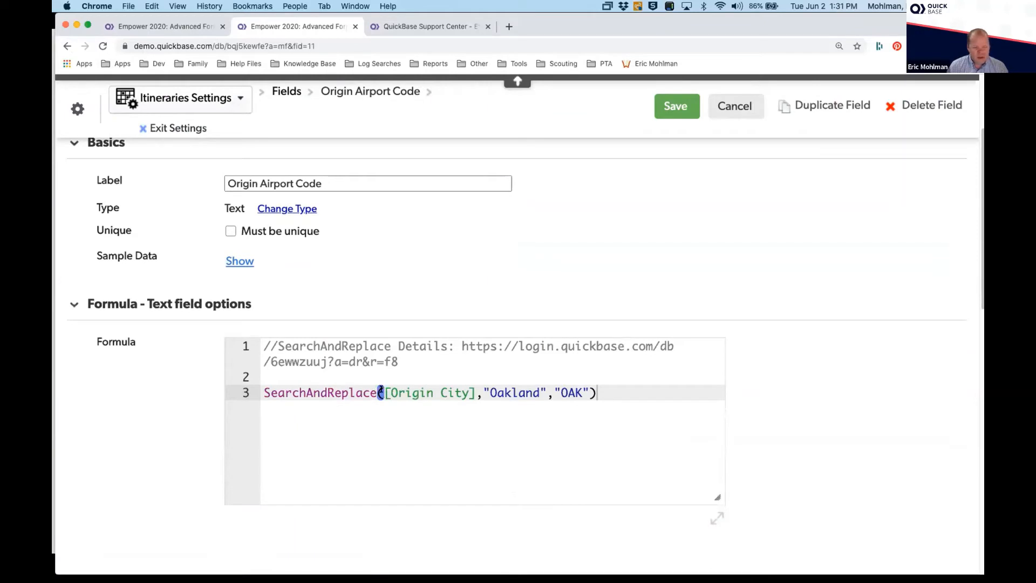
Insert four more copies of SearchAndReplace( in front of the existing call, and enlarge the formula editor
drag(380, 392, 236, 388)
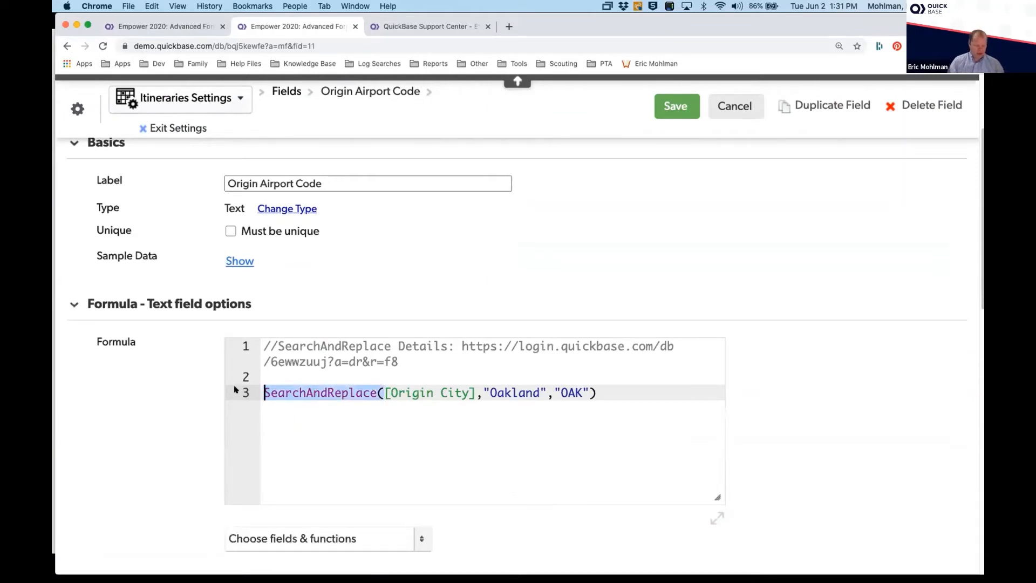
key(ctrl+c)
click(262, 389)
key(ctrl+v)
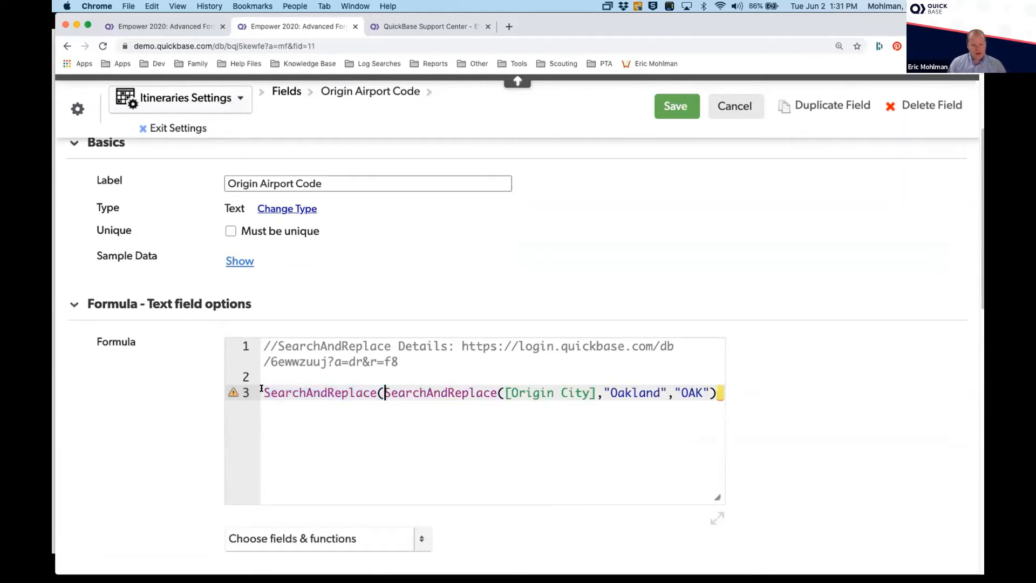
key(super+v)
key(super+v)
key(super+v)
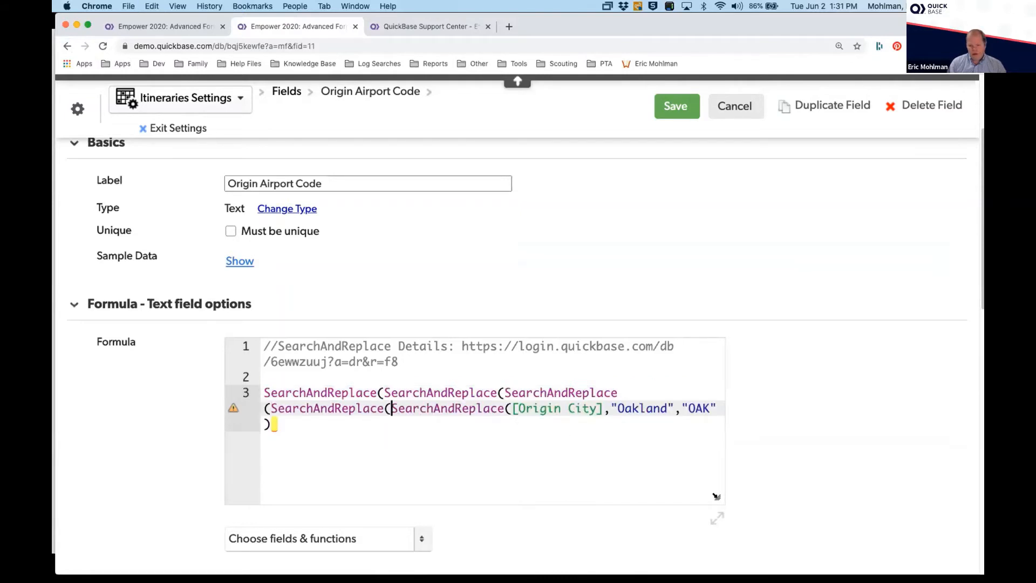
drag(715, 493, 973, 550)
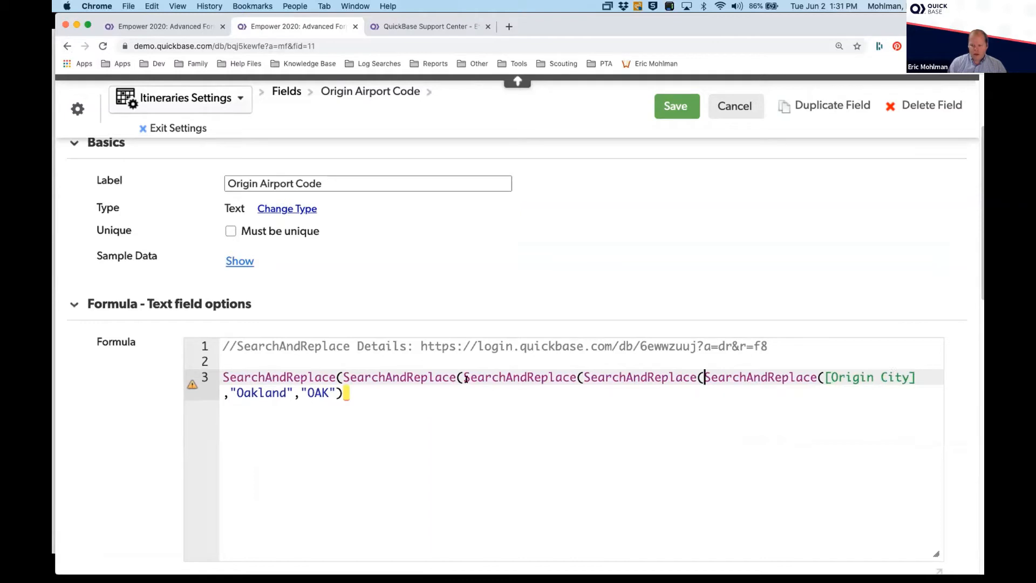
Put the "Oakland","OAK") arguments on their own indented line, ending with a comma and a line break
click(225, 388)
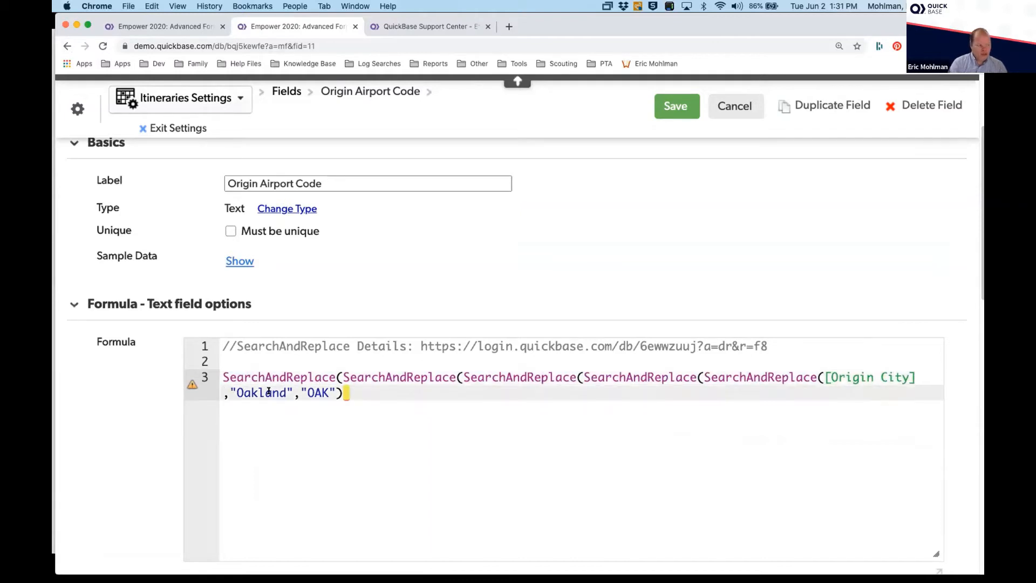
key(Return)
key(Tab)
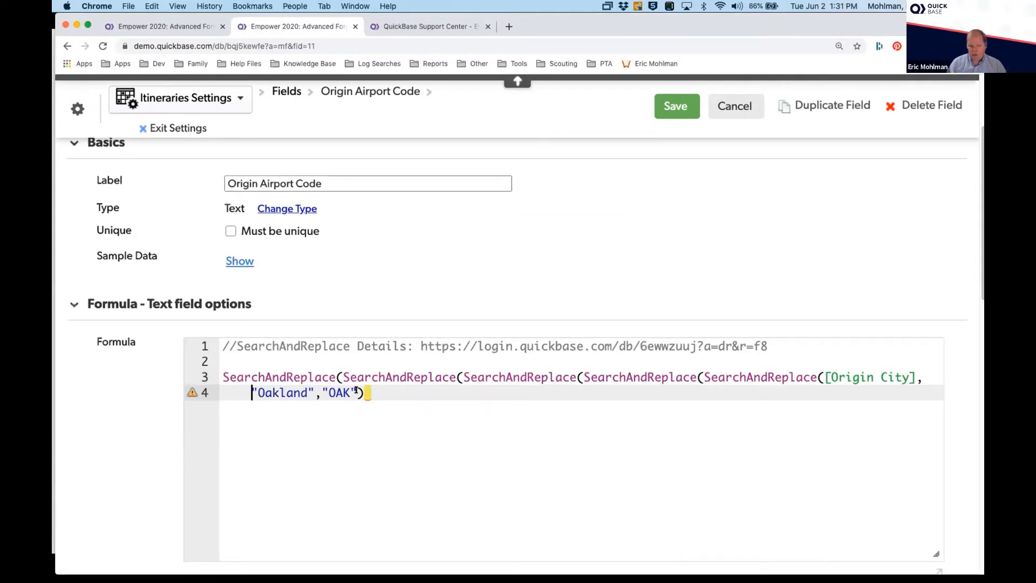
text(,)
key(Return)
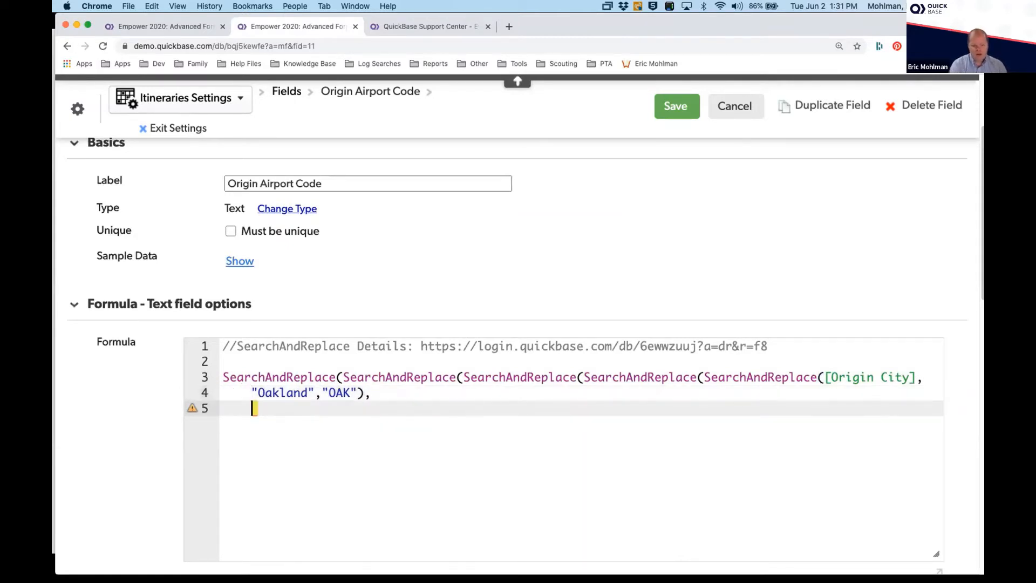
Add the line "San Diego","SAN"), to the nested formula
text(")
text(San Dieg)
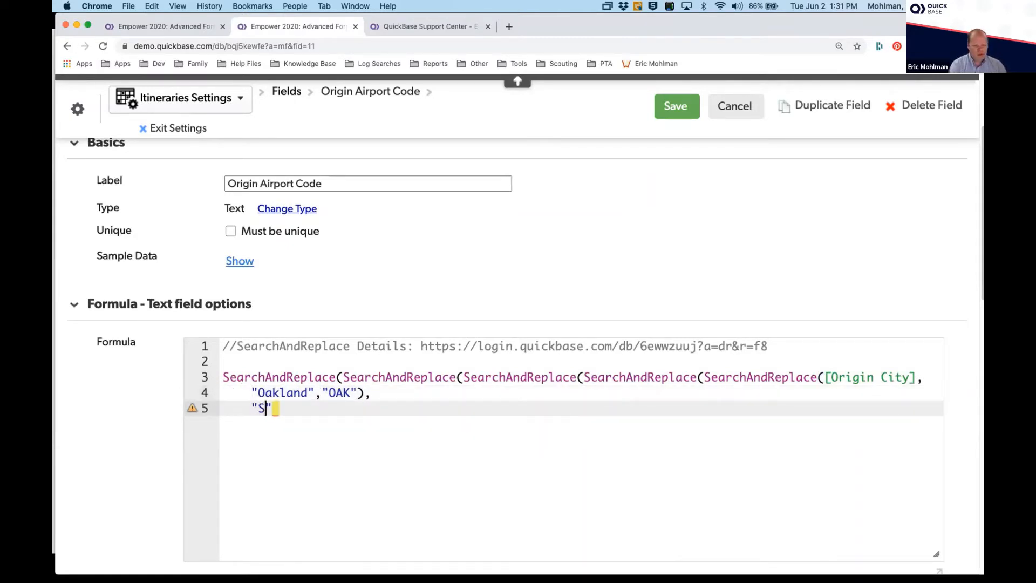
text(o",")
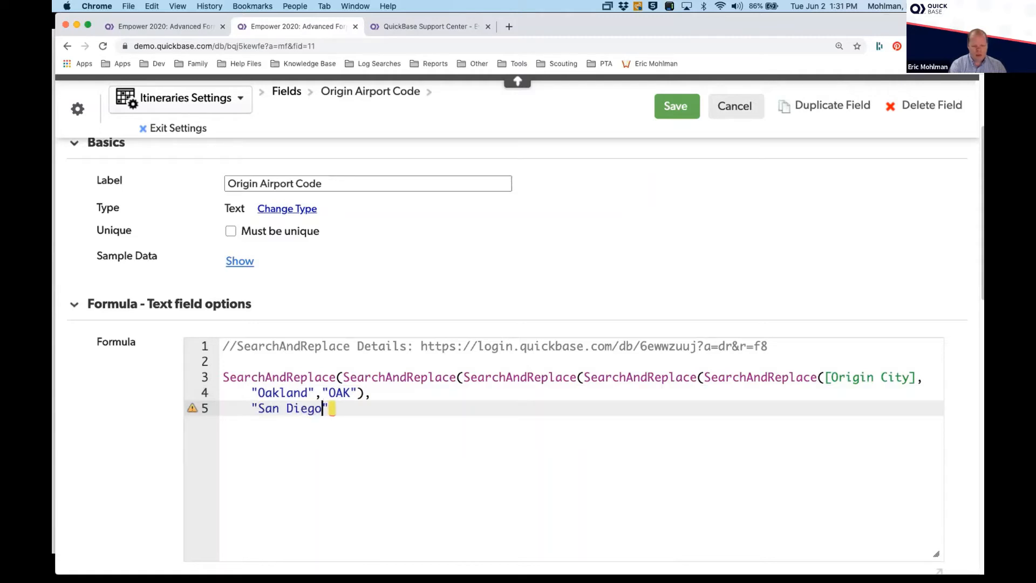
text(SAN"),)
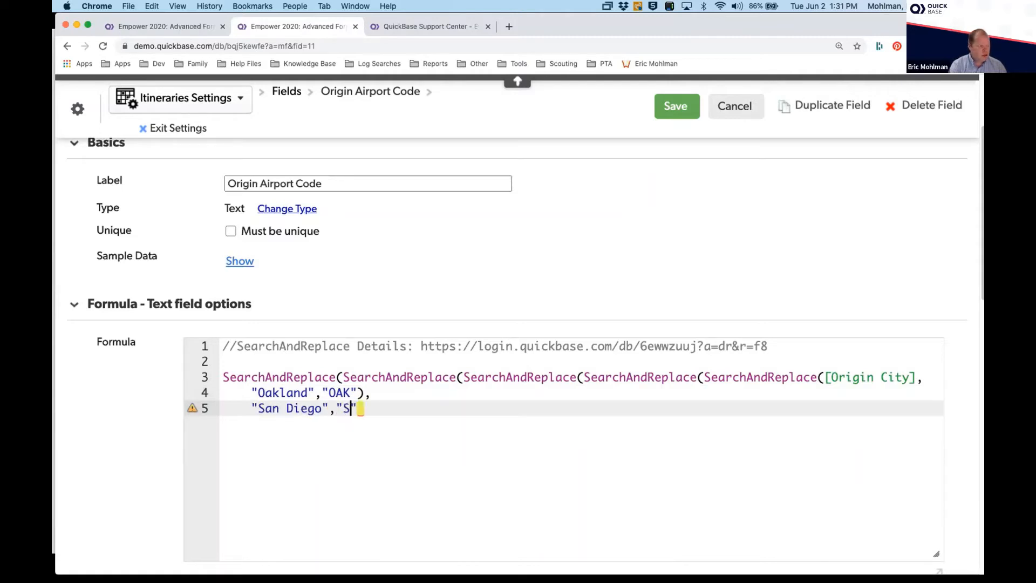
key(Return)
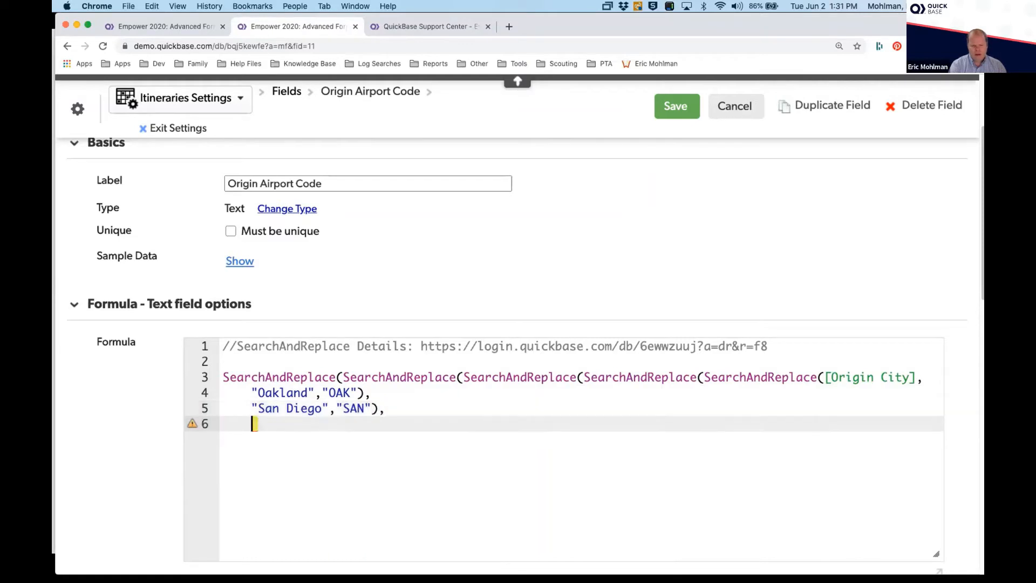
Add the line "Los Angeles","LAX"), below the San Diego pair in the formula
text(")
text(Los Angel)
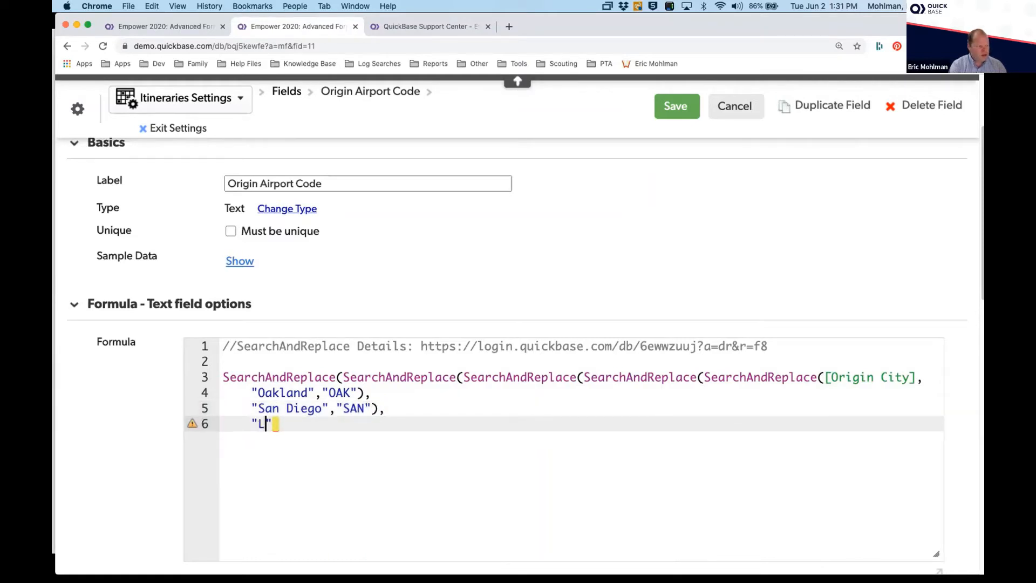
text(es",")
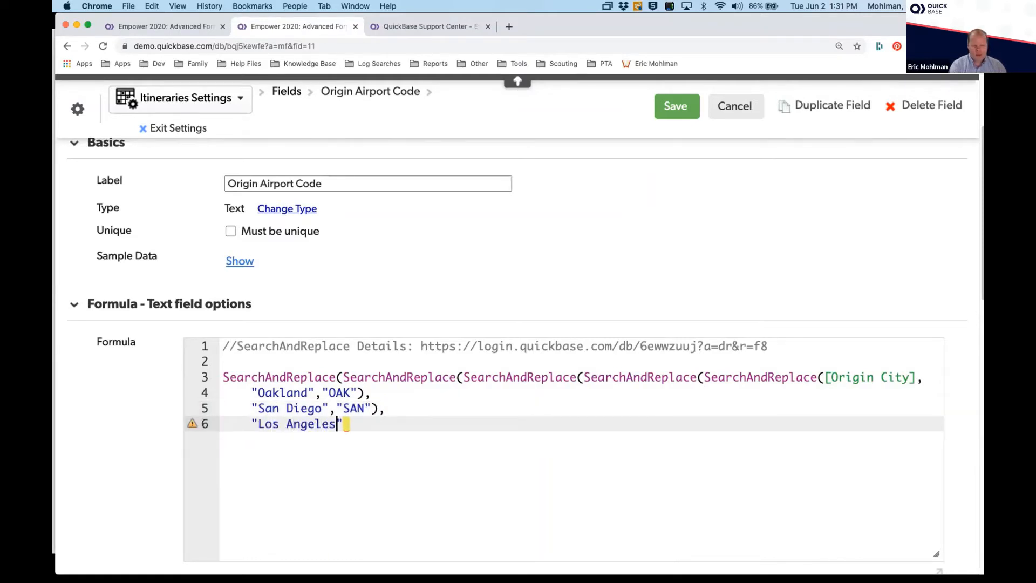
text(LAX"),)
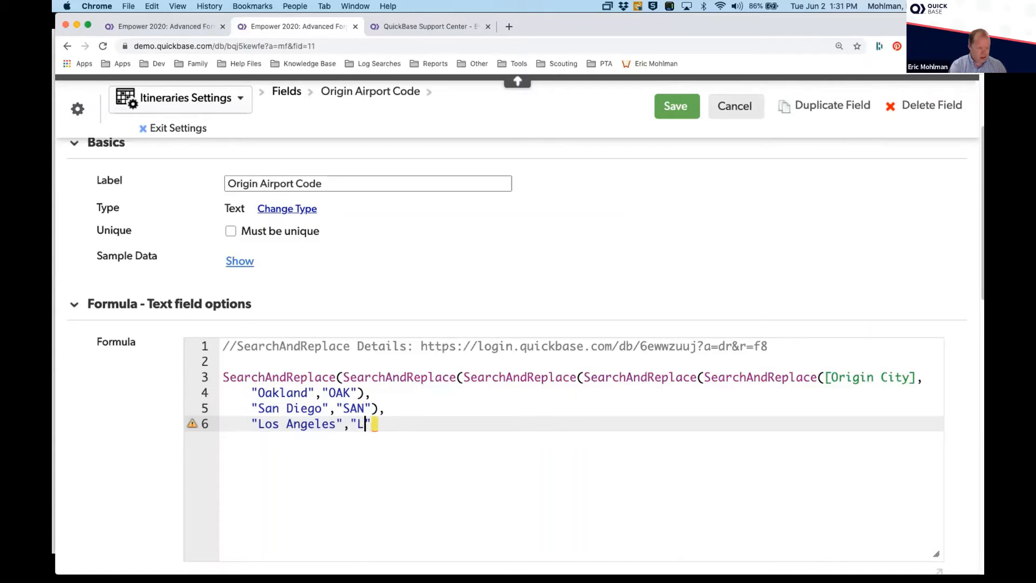
key(Return)
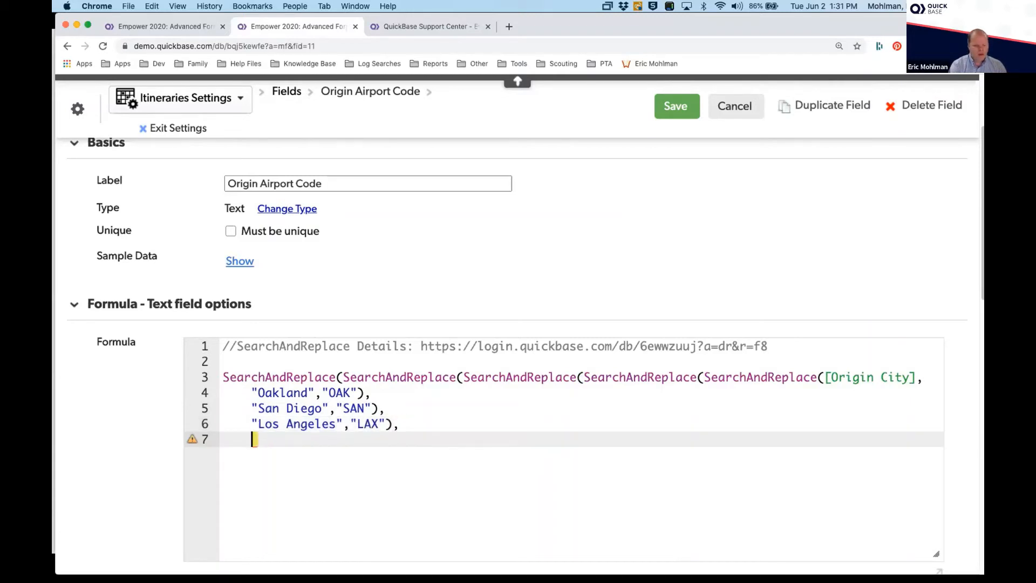
Add the line "San Jose","SJC"), below the Los Angeles pair in the formula
text(")
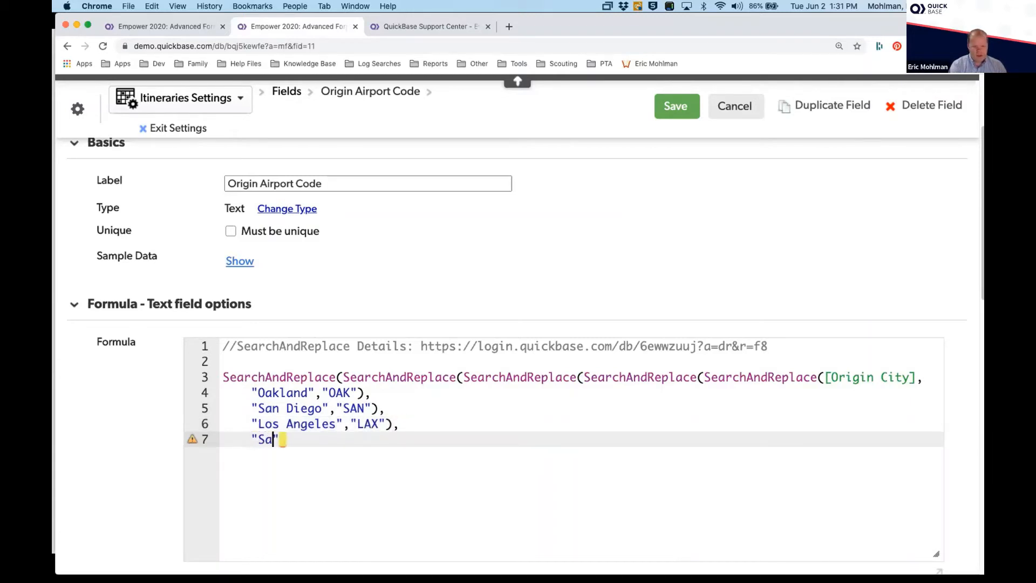
text(San Jose")
text(,)
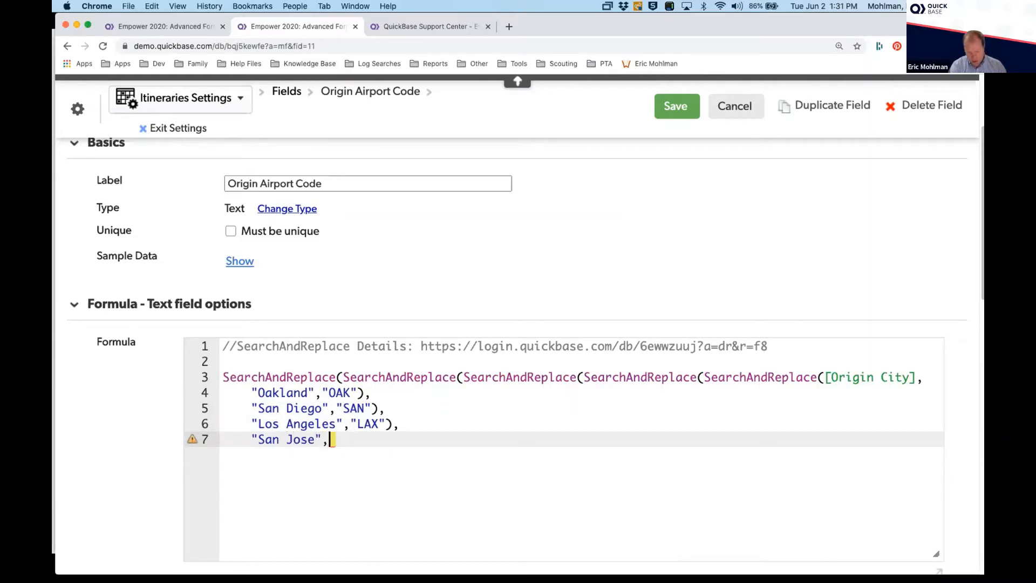
text("SJC")
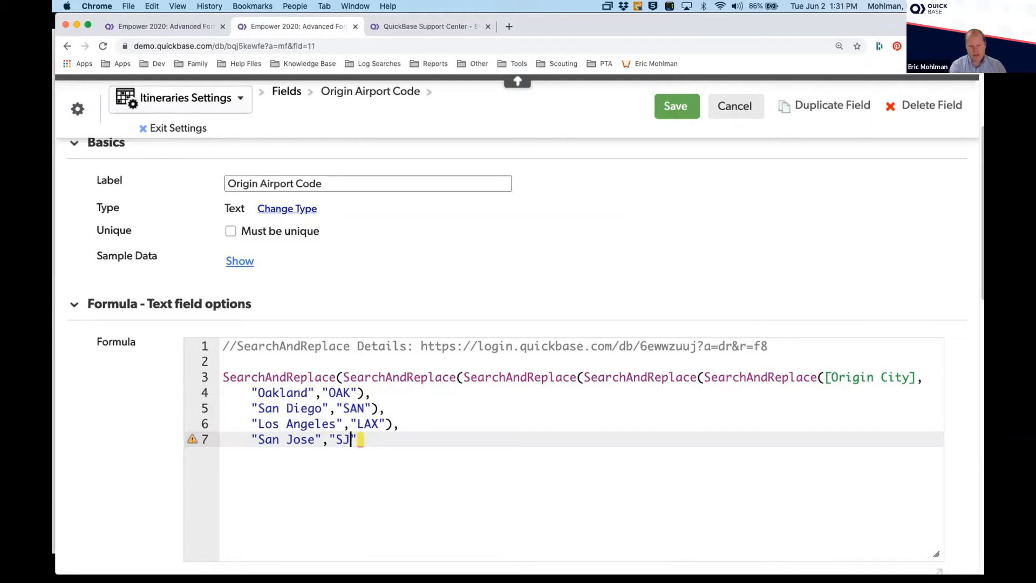
text(),)
key(Return)
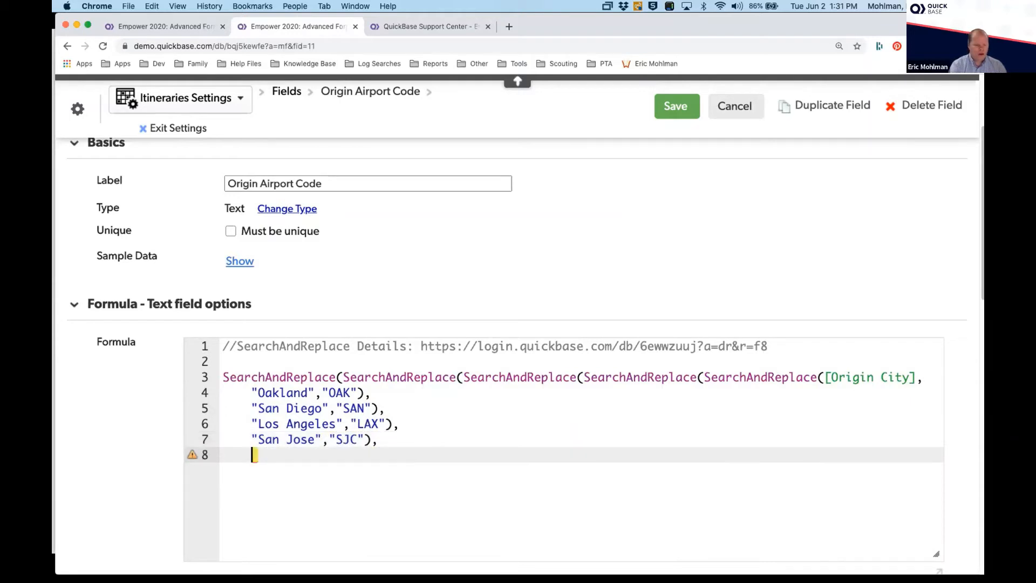
Finish the formula with "San Francisco","SFO" and the closing parenthesis on its own line, and save the field
text(")
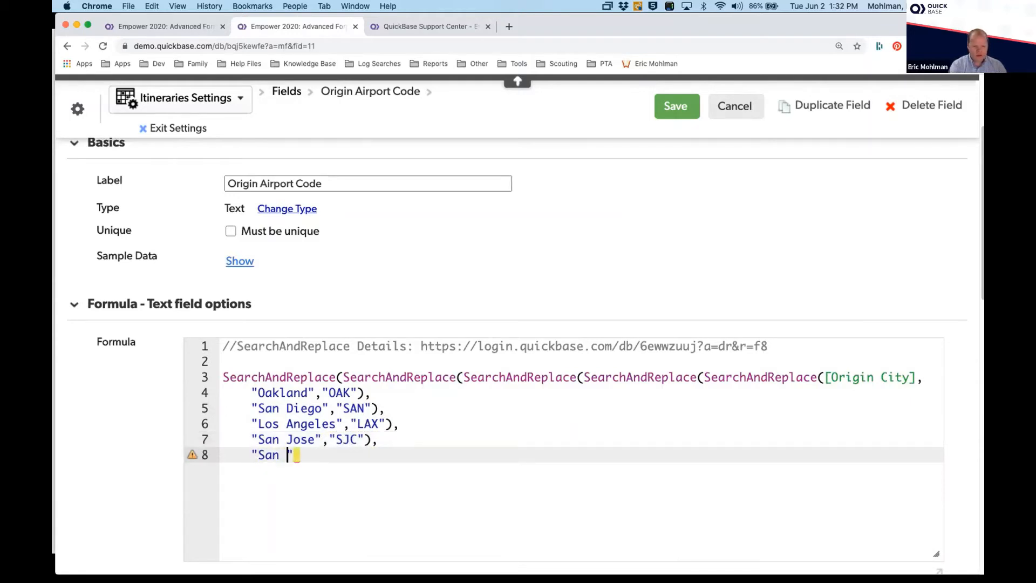
text(San Francisco",)
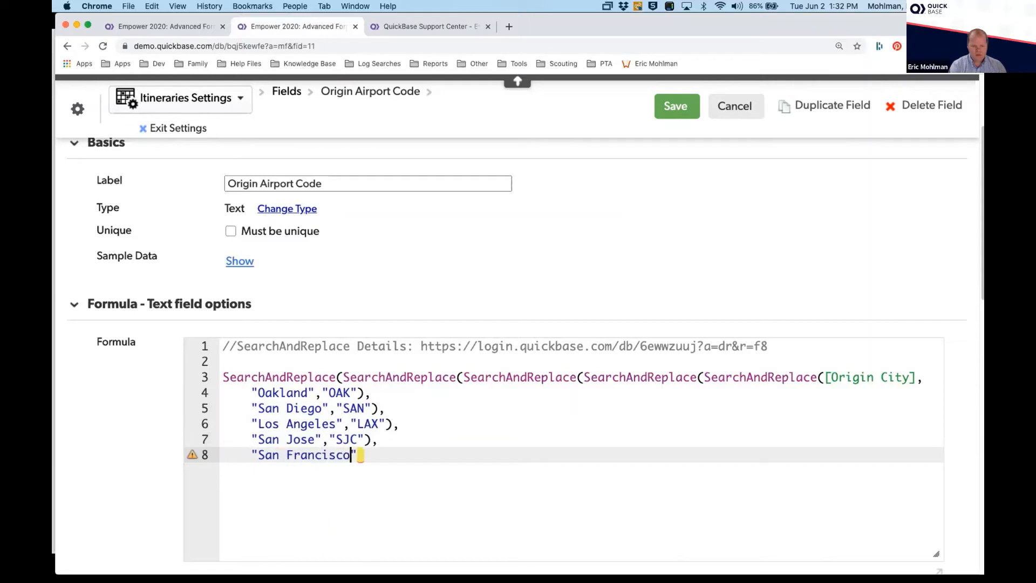
text("SFO"))
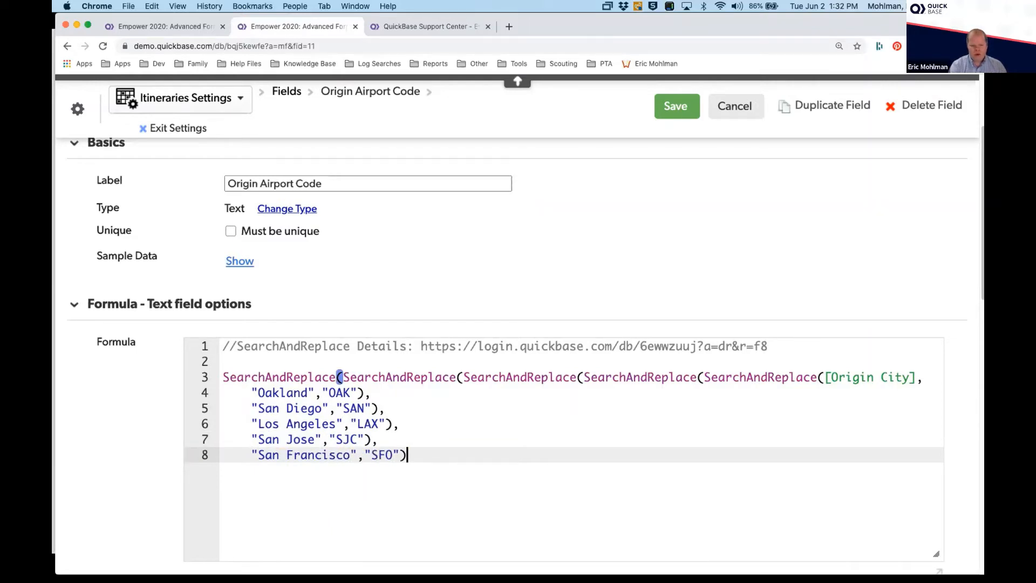
key(Left)
key(Return)
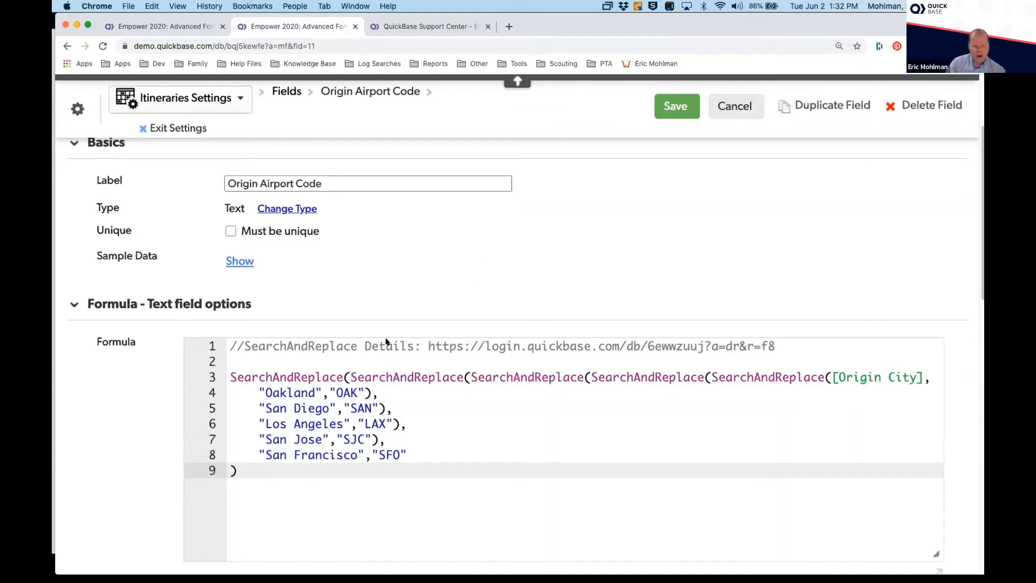
click(670, 105)
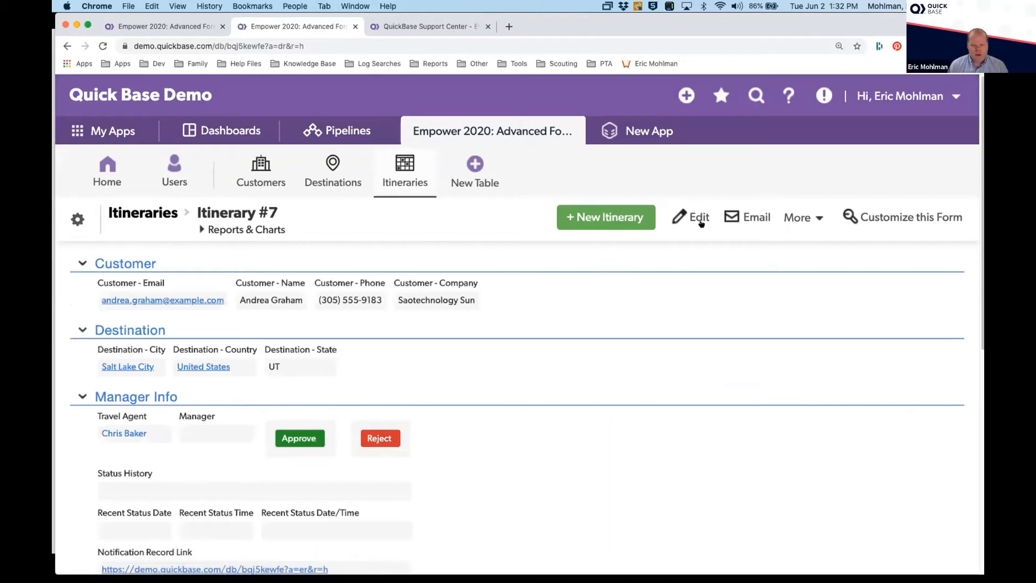
Open the itinerary for editing and set its Origin City to San Jose to test the airport code formula
click(700, 222)
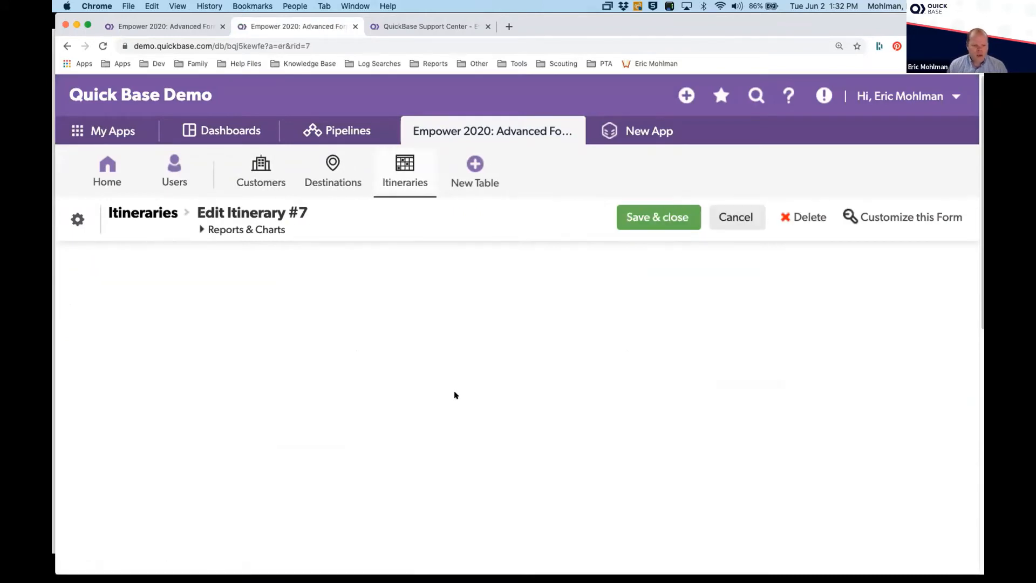
scroll(447, 394, down, 5)
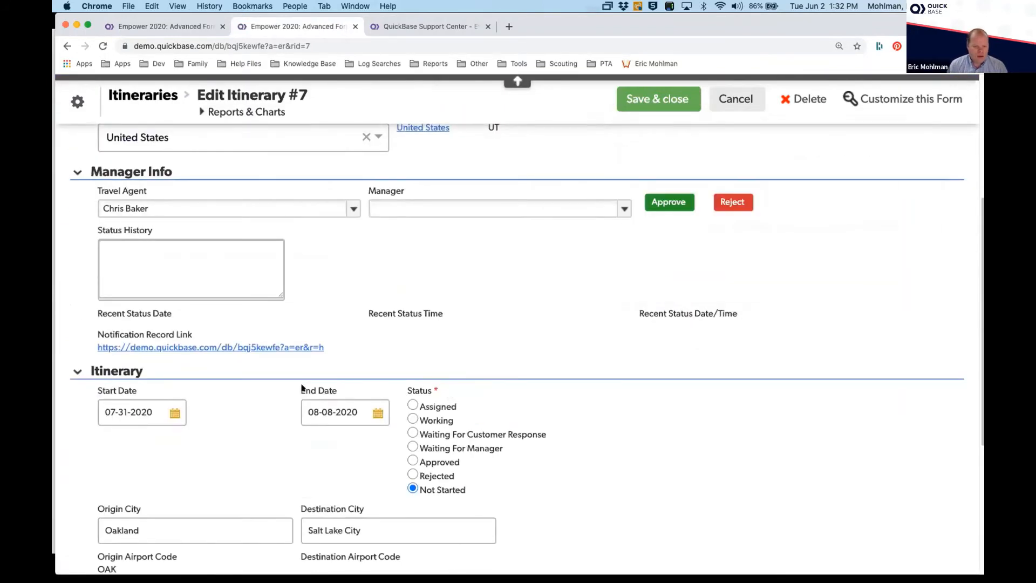
scroll(282, 389, down, 4)
click(243, 408)
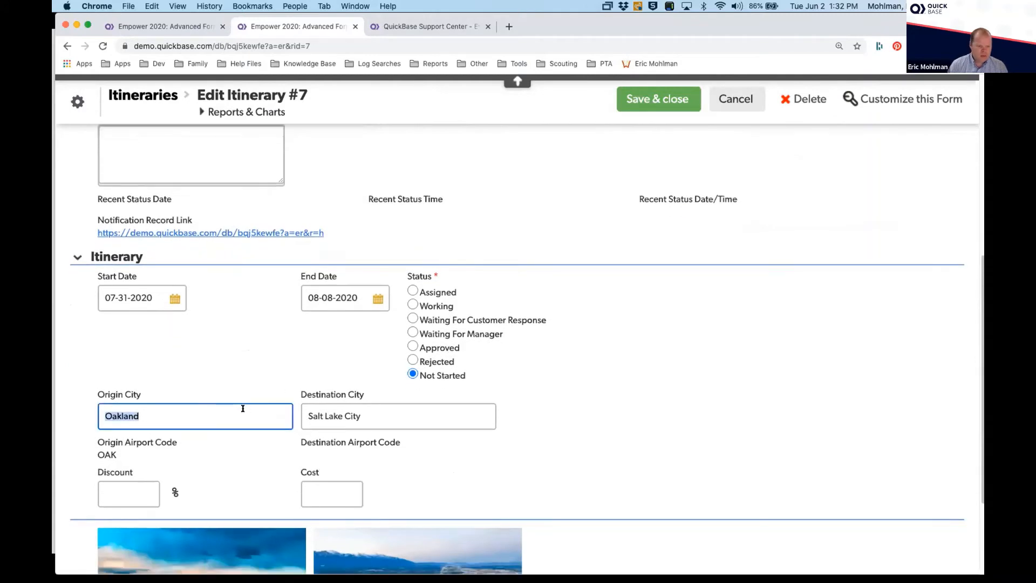
text(San Jo)
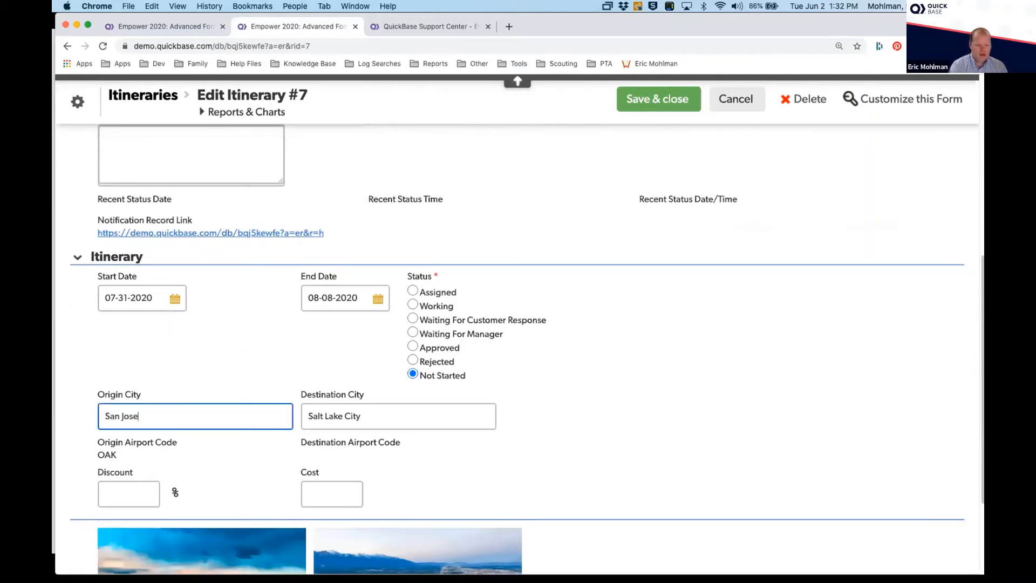
text(se)
key(Tab)
key(shift+Tab)
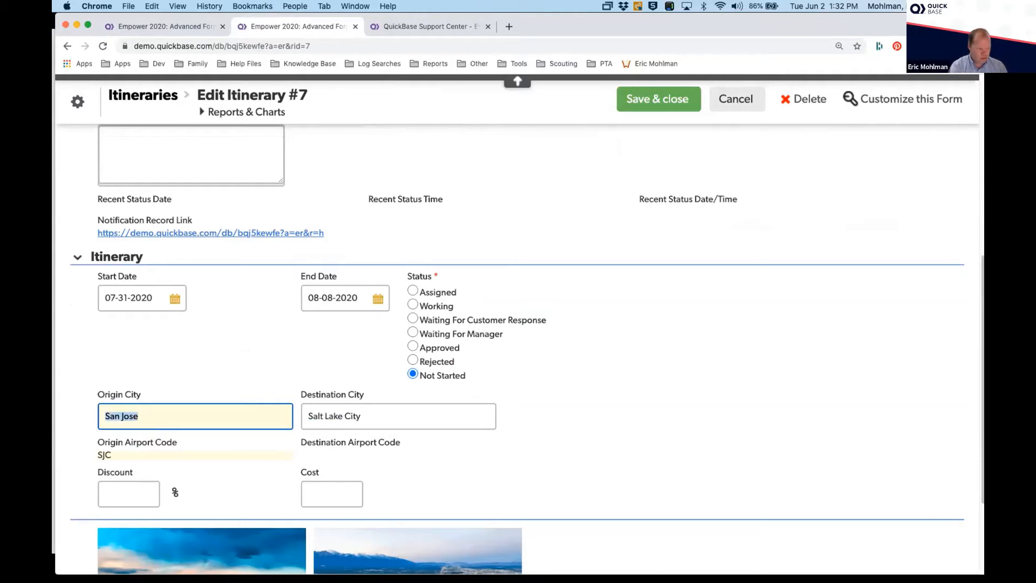
Change the Origin City to San Diego, and save and close the itinerary
text(San Diego)
key(Tab)
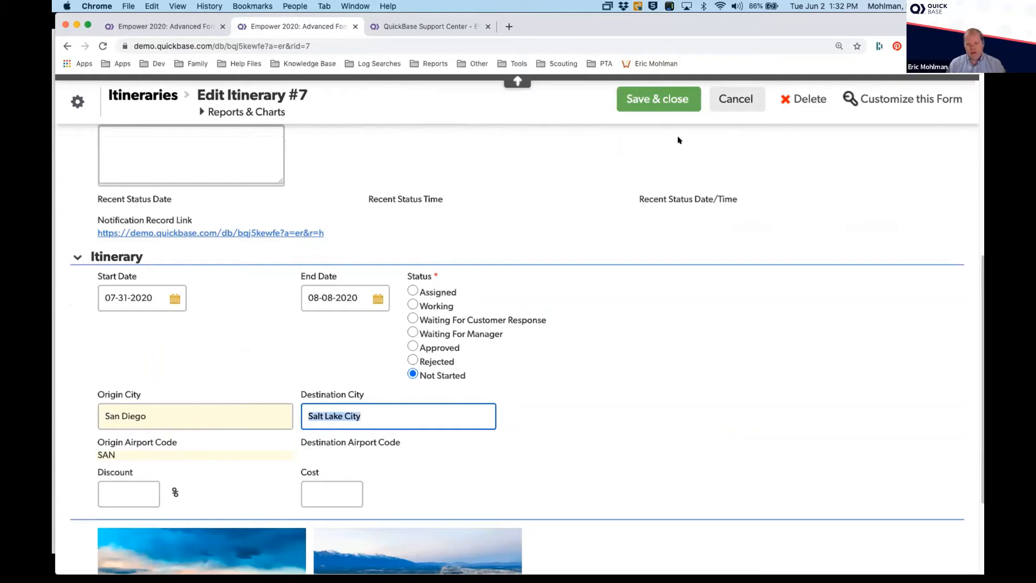
click(654, 102)
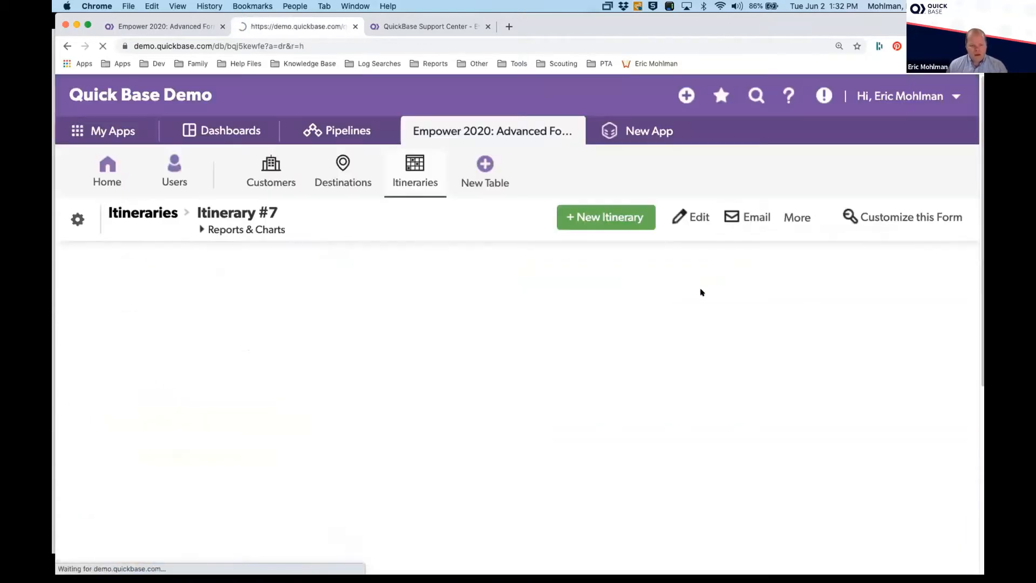
Open the field properties of Destination Airport Code from the itinerary form, ready to write its formula
scroll(516, 369, down, 5)
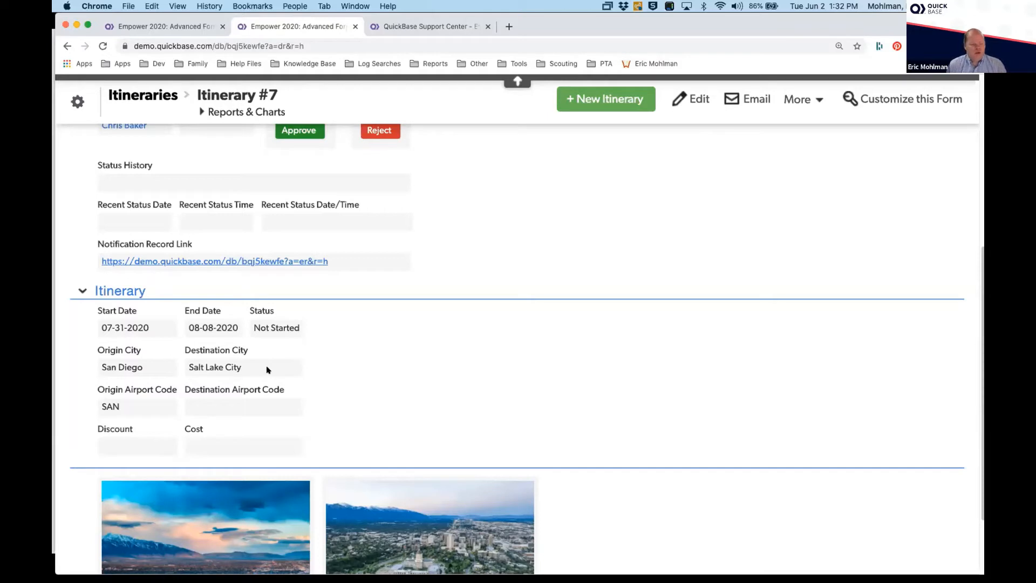
double_click(224, 389)
click(291, 532)
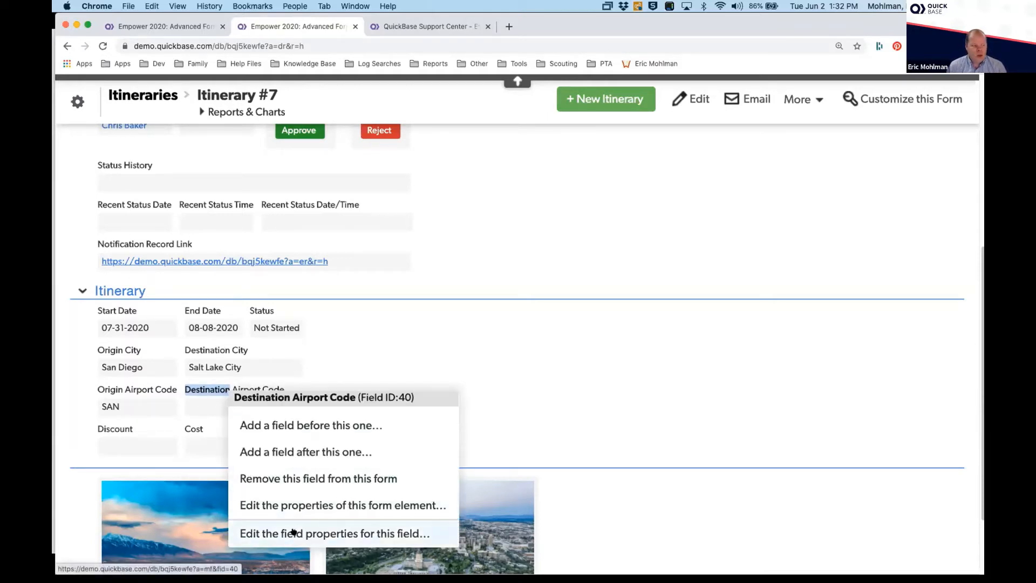
scroll(362, 378, down, 4)
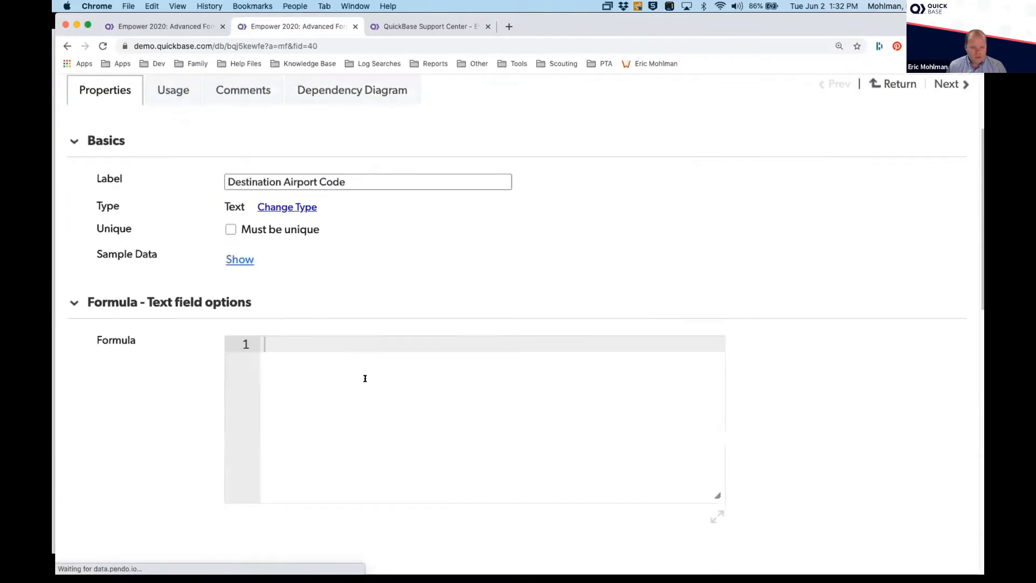
click(314, 368)
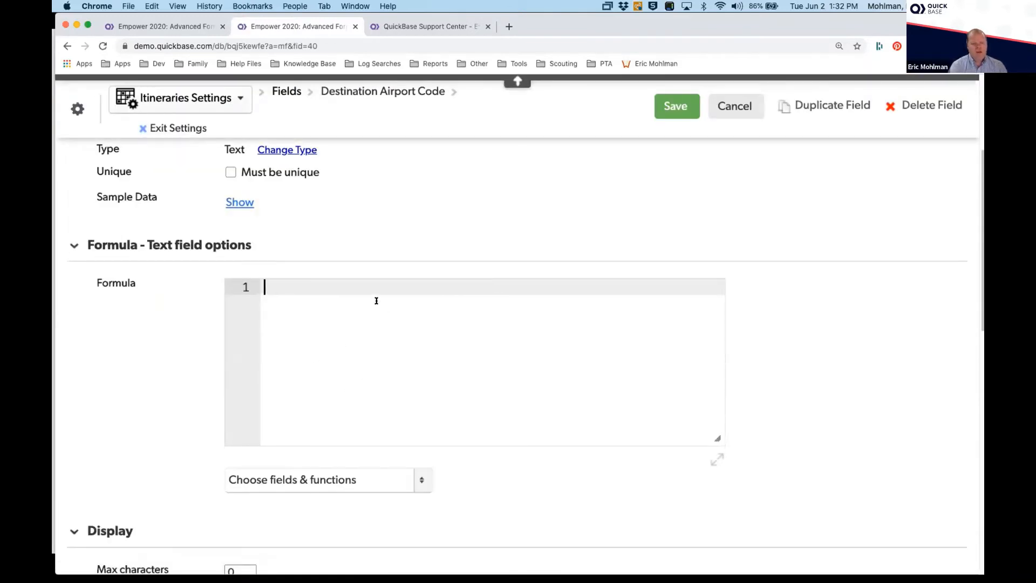
Insert the Case function into the empty Destination Airport Code formula from the list of formula functions
click(419, 480)
click(300, 358)
scroll(285, 328, down, 3)
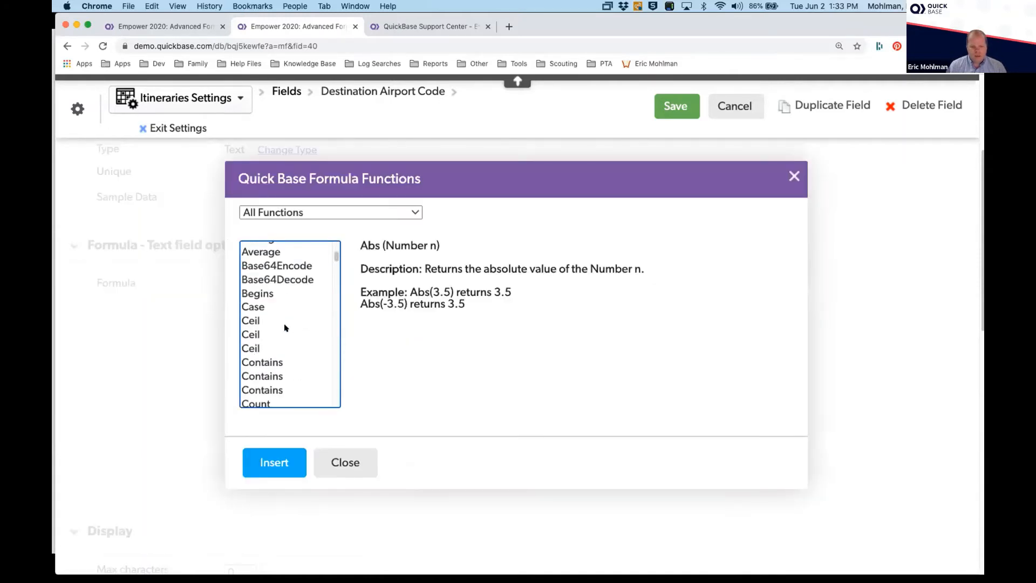
click(267, 306)
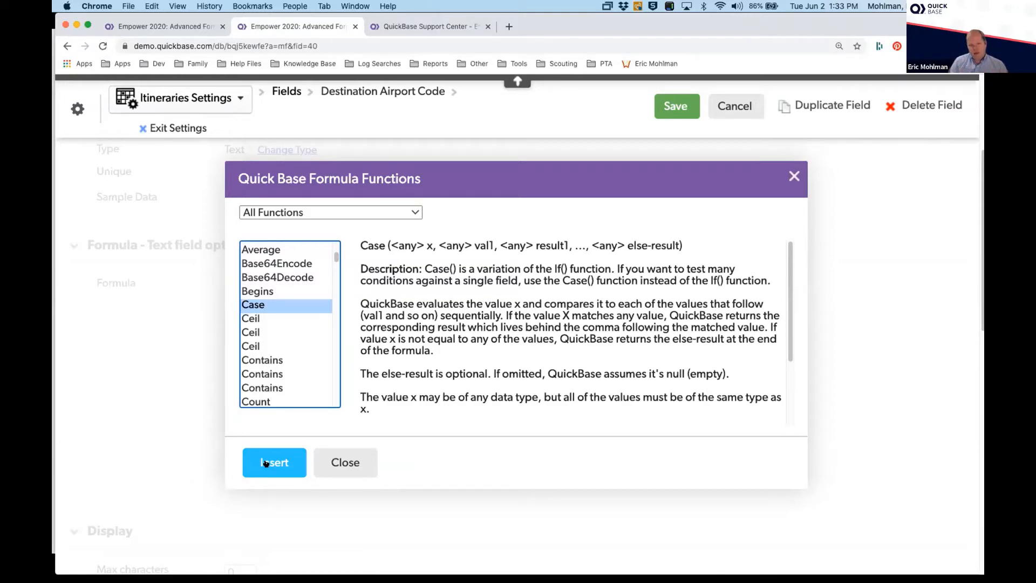
click(265, 463)
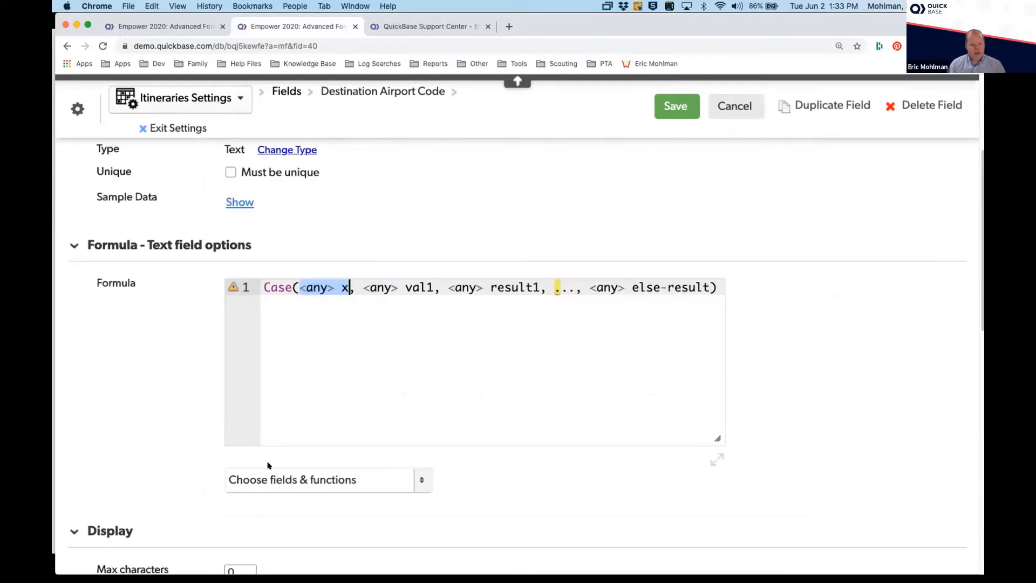
Make [Destination City] the value the Case function tests, remove the remaining placeholder arguments, and put the closing parenthesis on its own line
text([Destination)
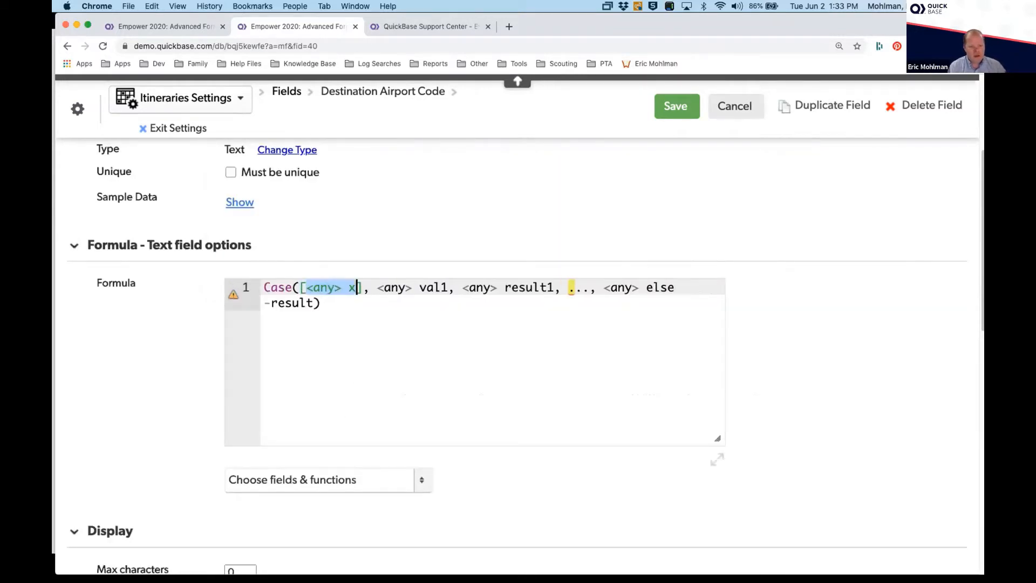
text( City)
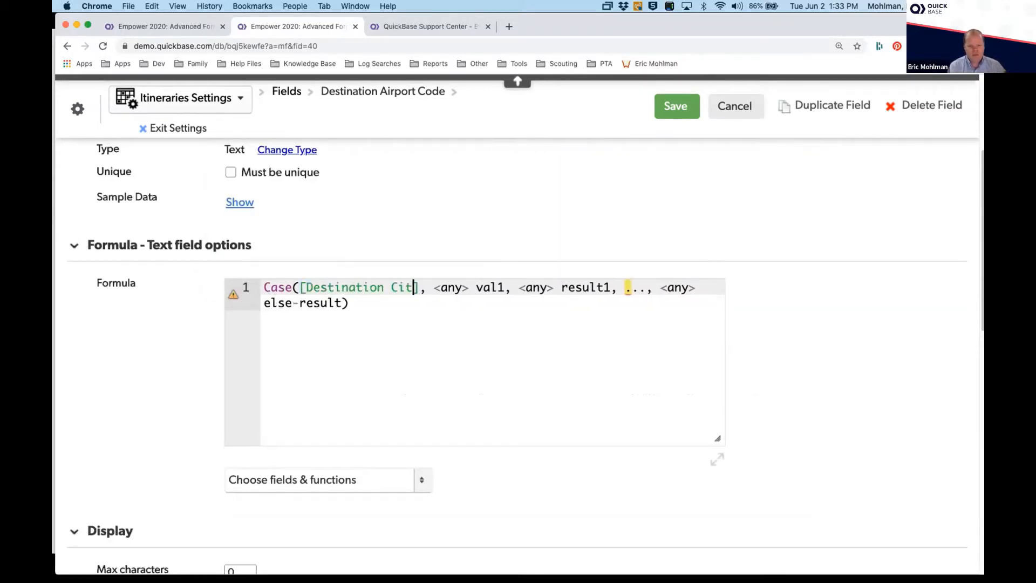
key(Return)
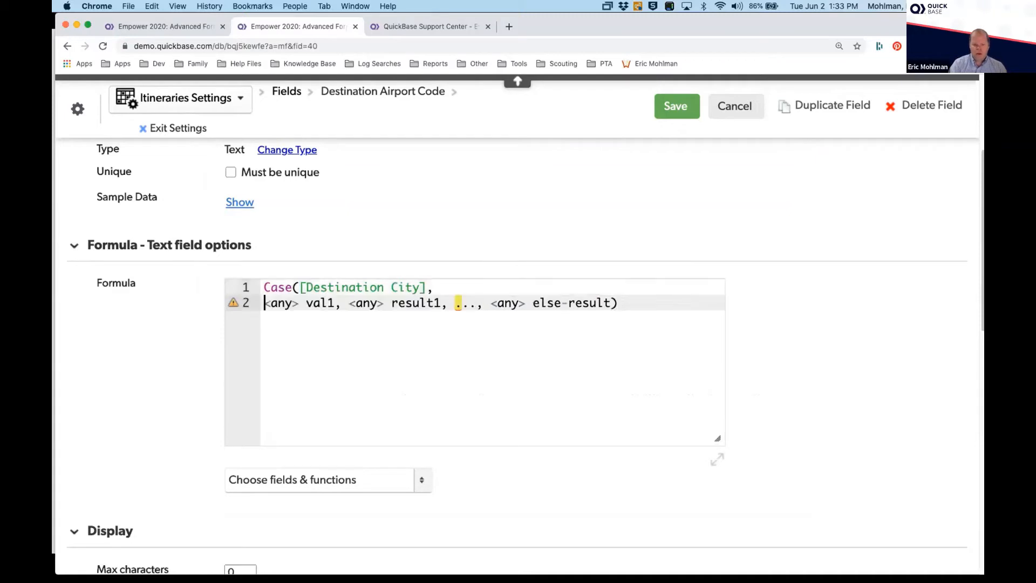
key(shift+End)
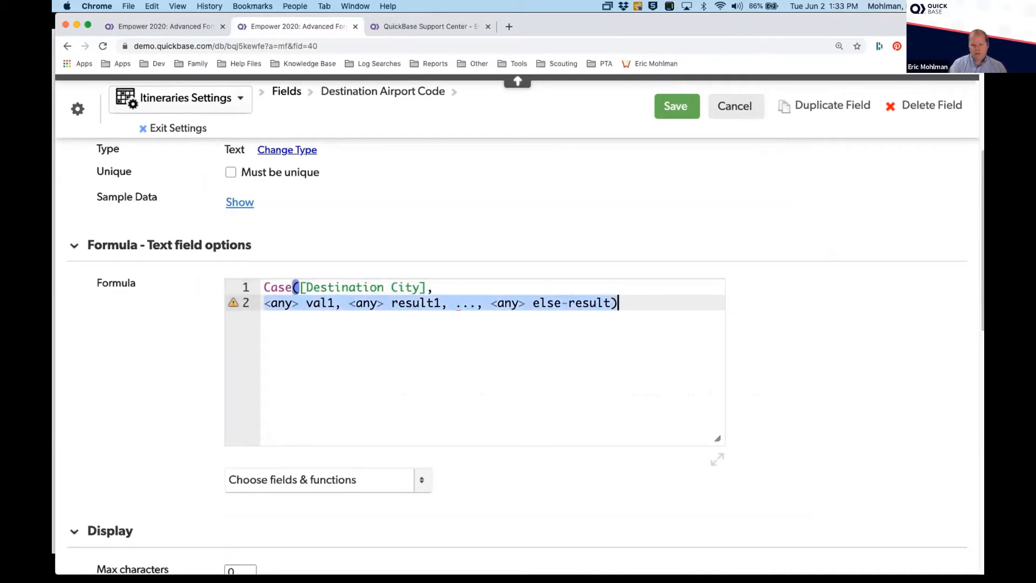
key(shift+Left)
key(BackSpace)
key(Return)
key(Up)
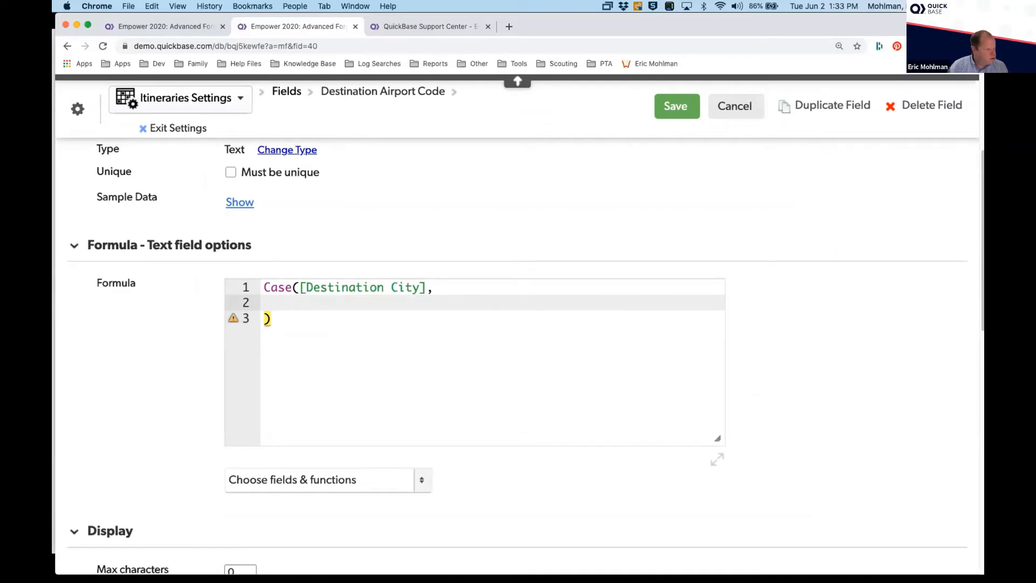
Fill in the cases Las Vegas–LAS, Honolulu–HNL, Salt Lake City–SLC, Cozumel–CZM, Cabo San Lucas–CSL and Cabo–CSL, with "Unknown" as the else result
key(super+Tab)
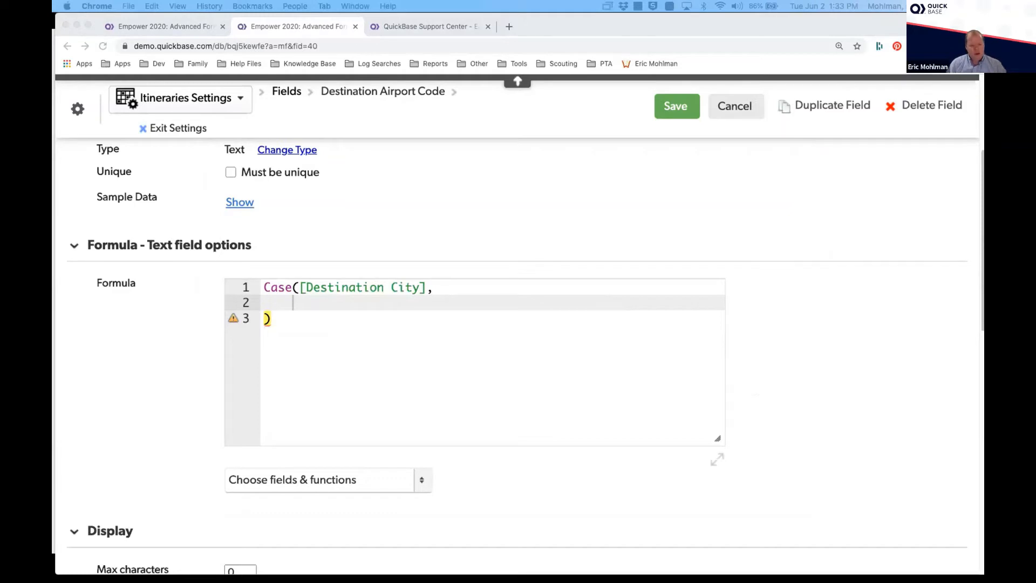
key(super+Tab)
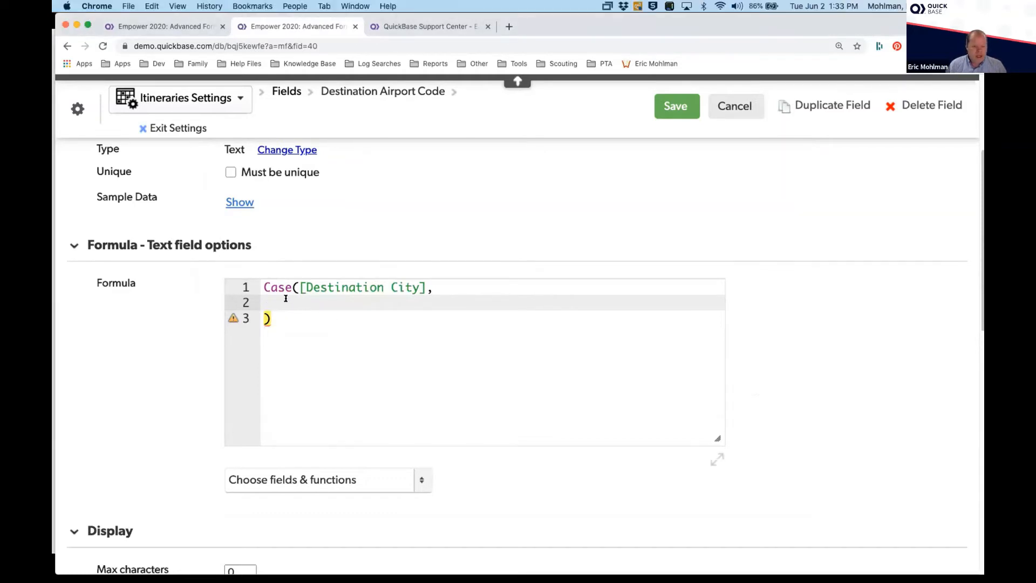
key(shift+Home)
text("Las Vegas","LAS",   "Honolulu","HNL",   "Salt Lake City","SLC",   "Cozumel","CZM",   "Cabo San Lucas","CSL",   "Cabo","CSL",   "Unknown")
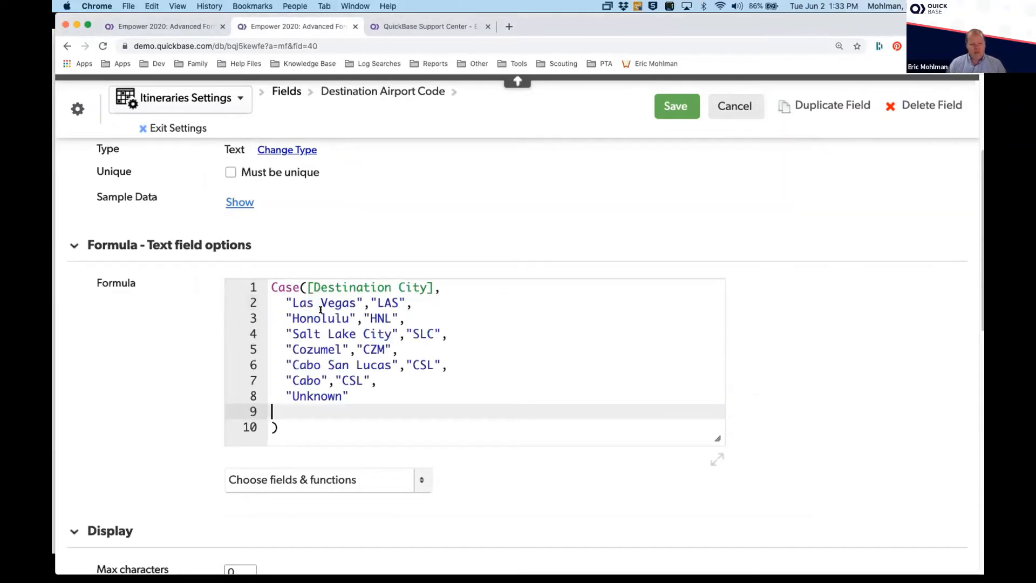
key(BackSpace)
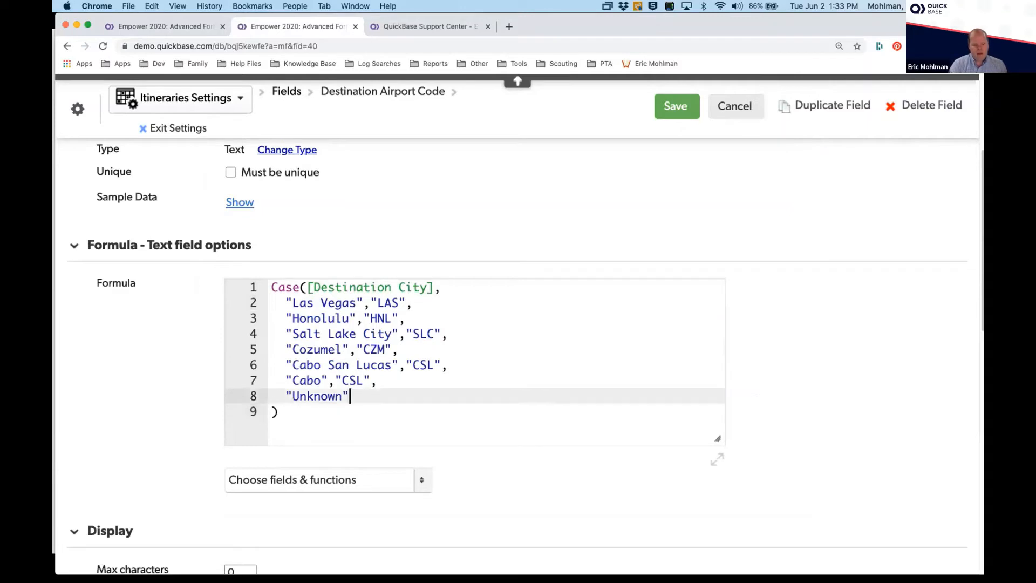
Review the first three city and code pairs, save the field, and check the Destination Airport Code on the itinerary
click(292, 303)
drag(293, 303, 401, 303)
drag(292, 318, 389, 318)
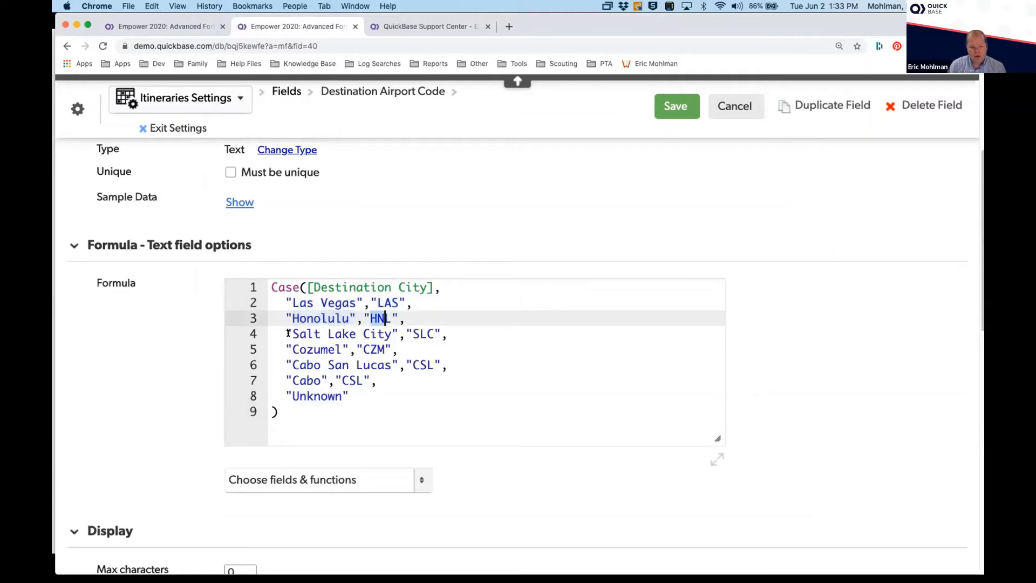
drag(292, 334, 449, 334)
click(667, 107)
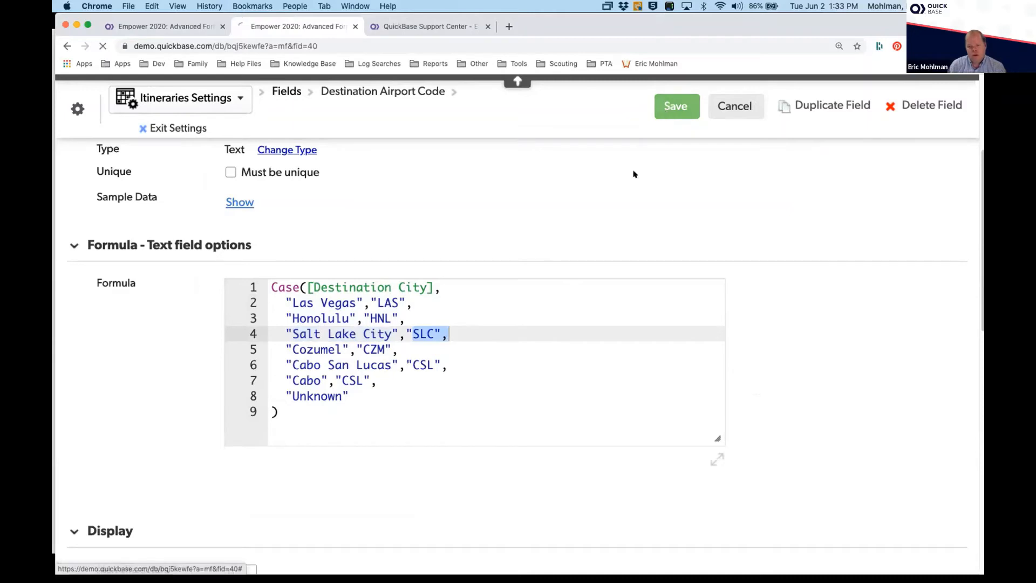
scroll(367, 351, down, 6)
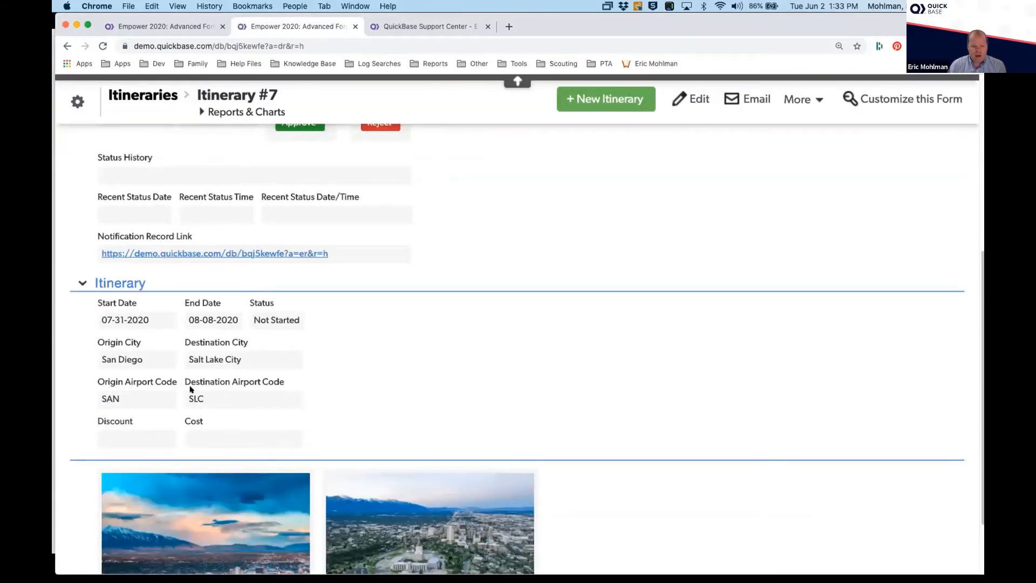
drag(190, 389, 208, 403)
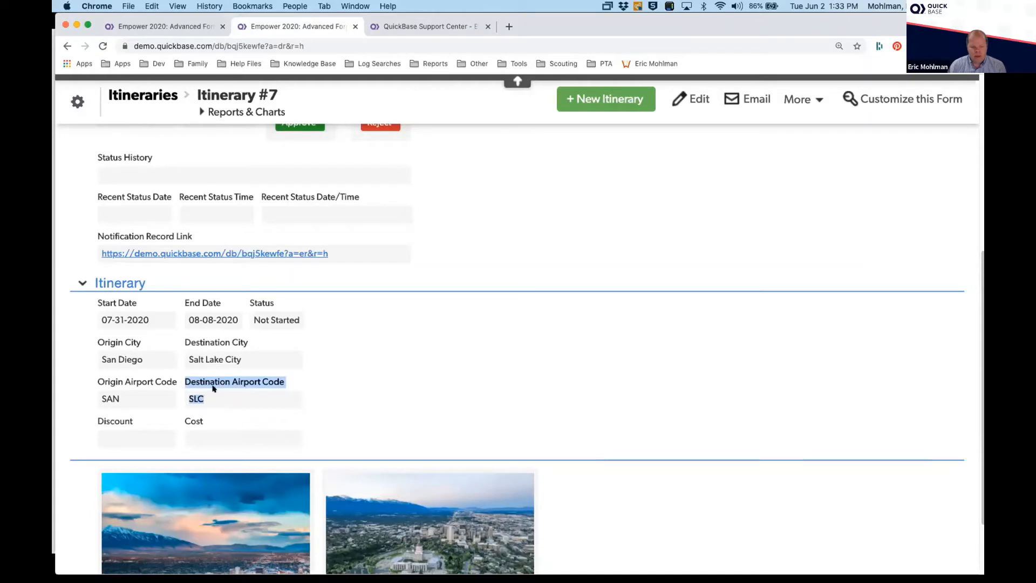
click(213, 388)
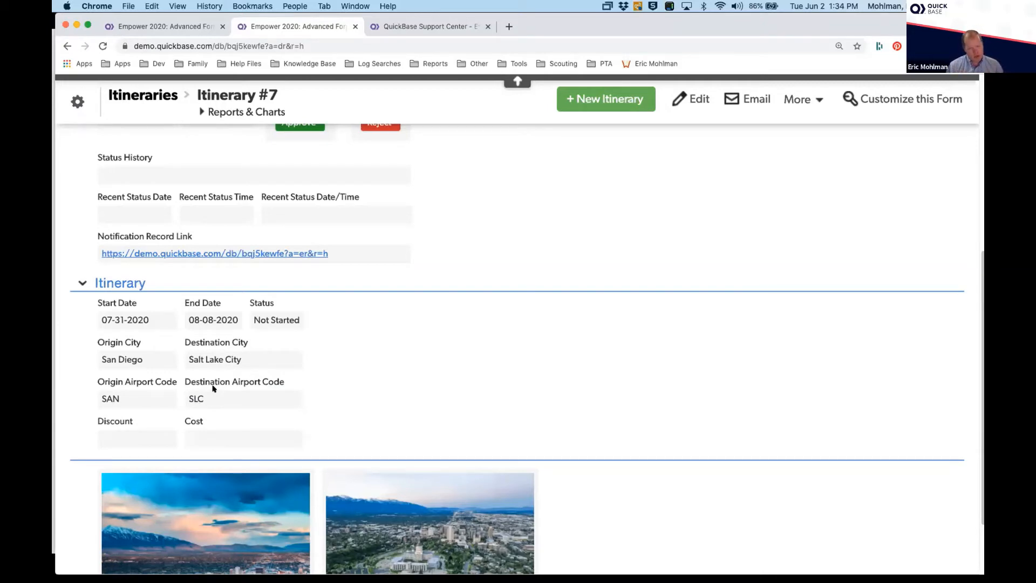
Open the Destinations table in a new browser tab and add the Airport Code column to its report
scroll(213, 387, up, 6)
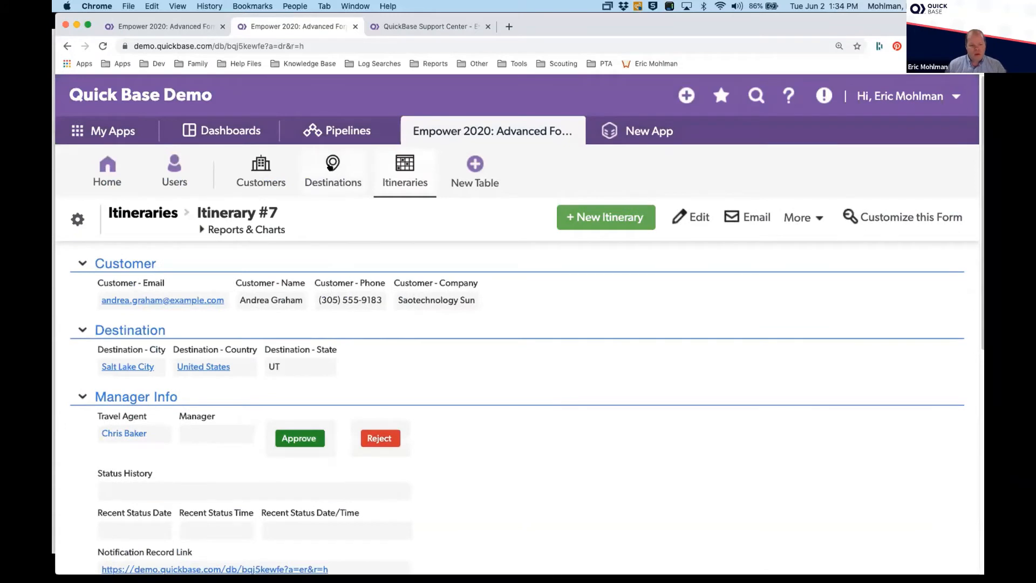
right_click(331, 165)
key(Escape)
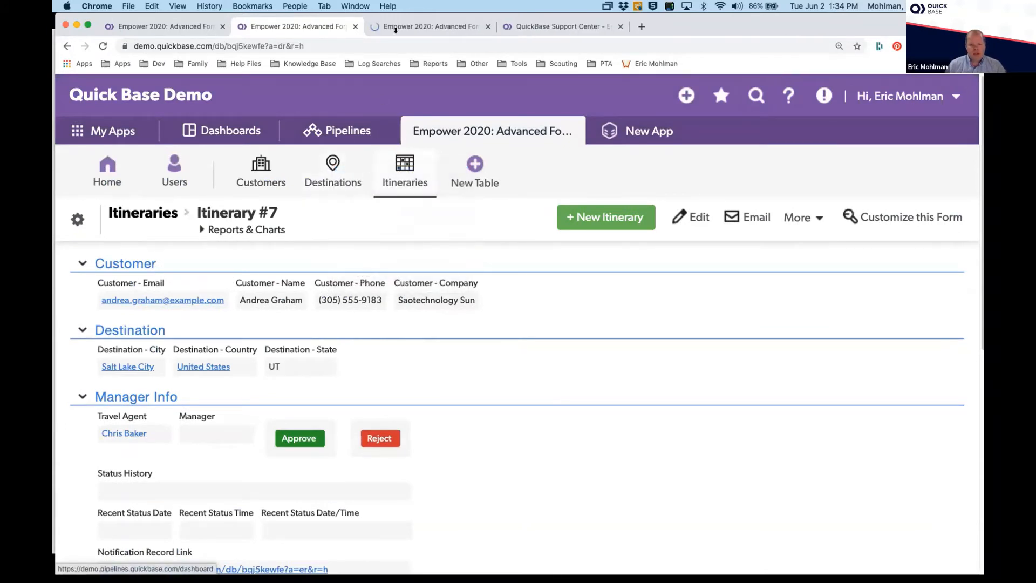
click(398, 26)
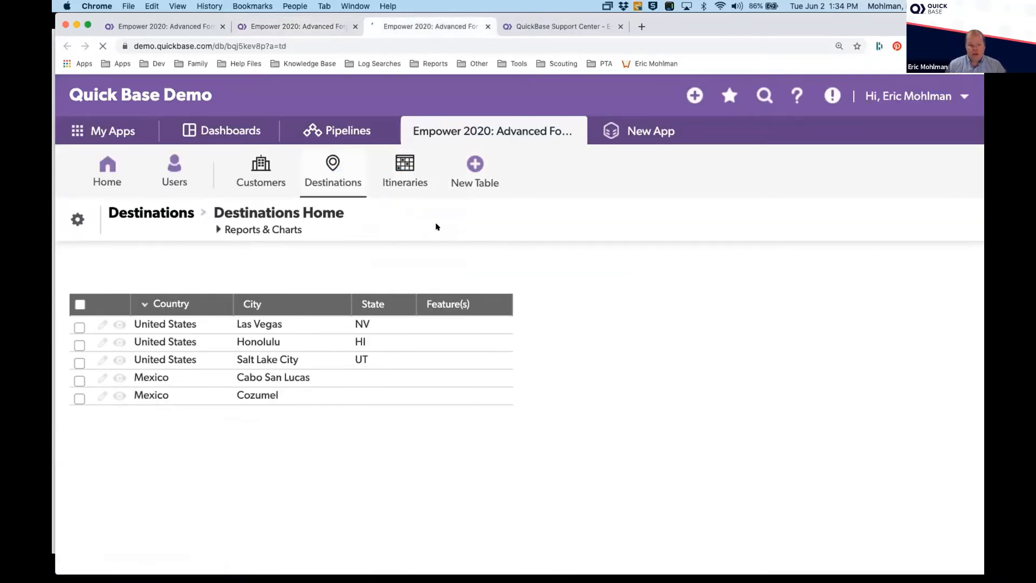
click(499, 305)
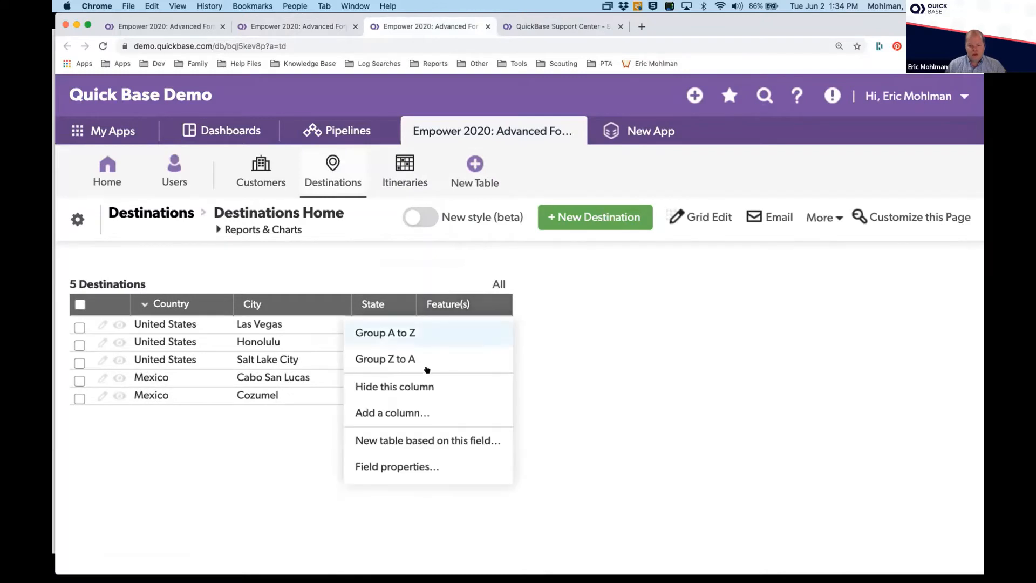
click(400, 411)
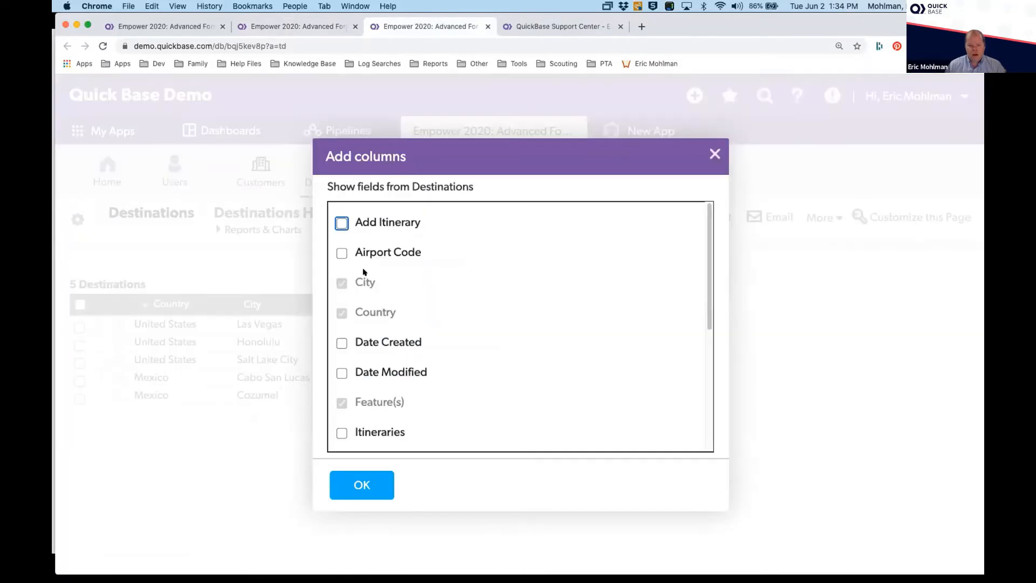
click(342, 253)
click(378, 482)
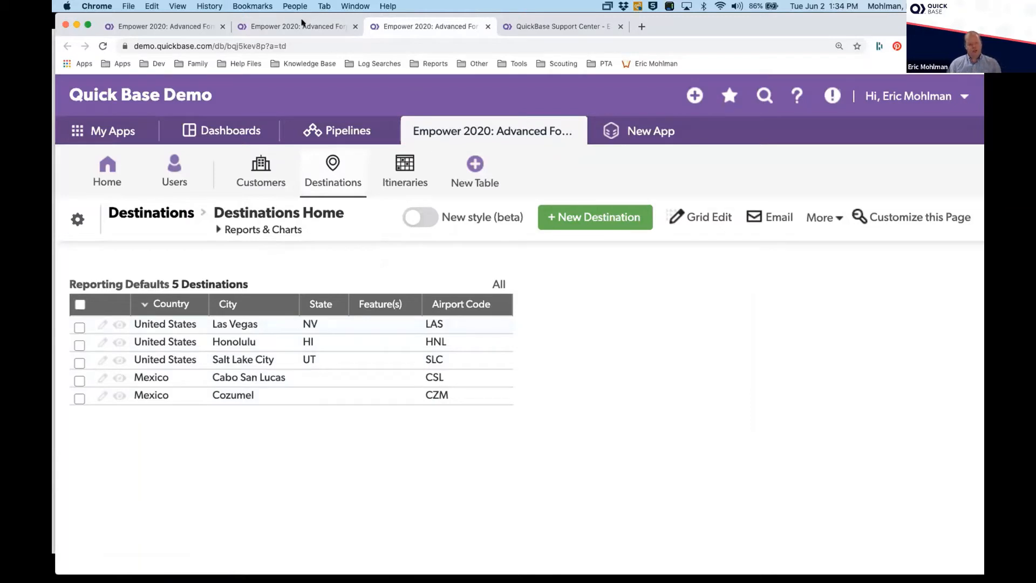
Return to the itinerary and add the Destination - Airport Code field to the form after Destination City
click(302, 25)
scroll(507, 346, down, 4)
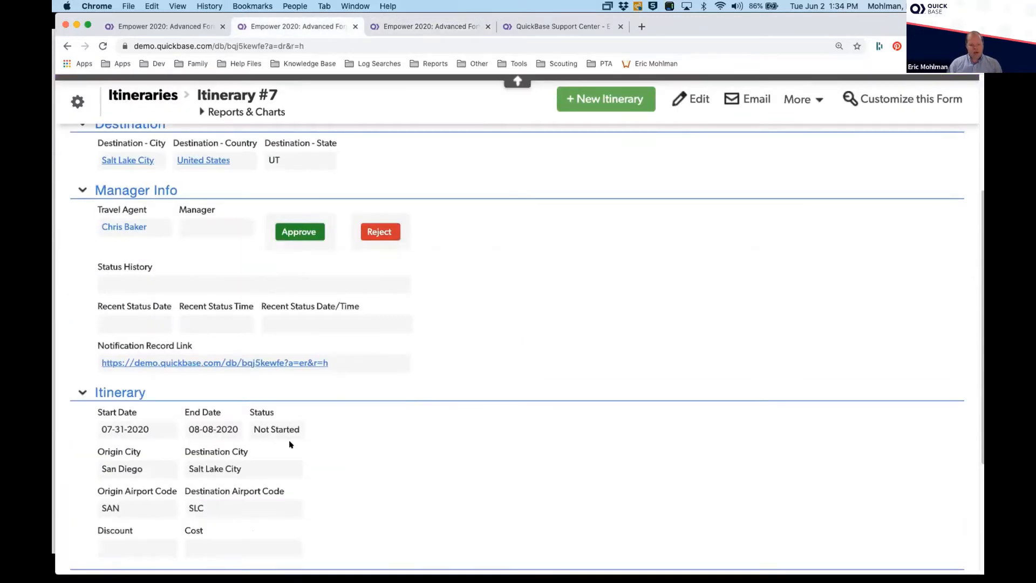
right_click(239, 450)
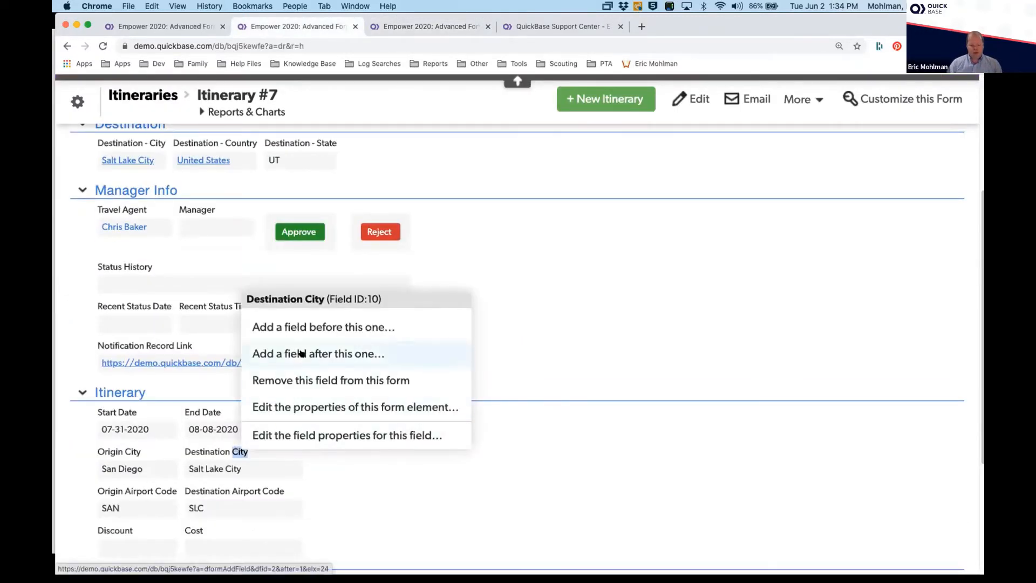
click(302, 353)
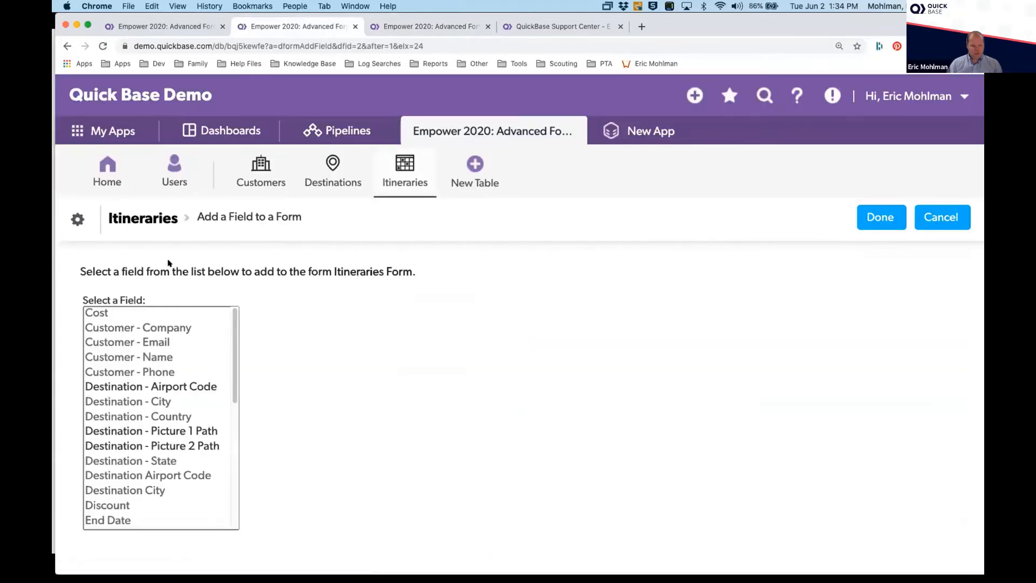
click(164, 385)
click(880, 217)
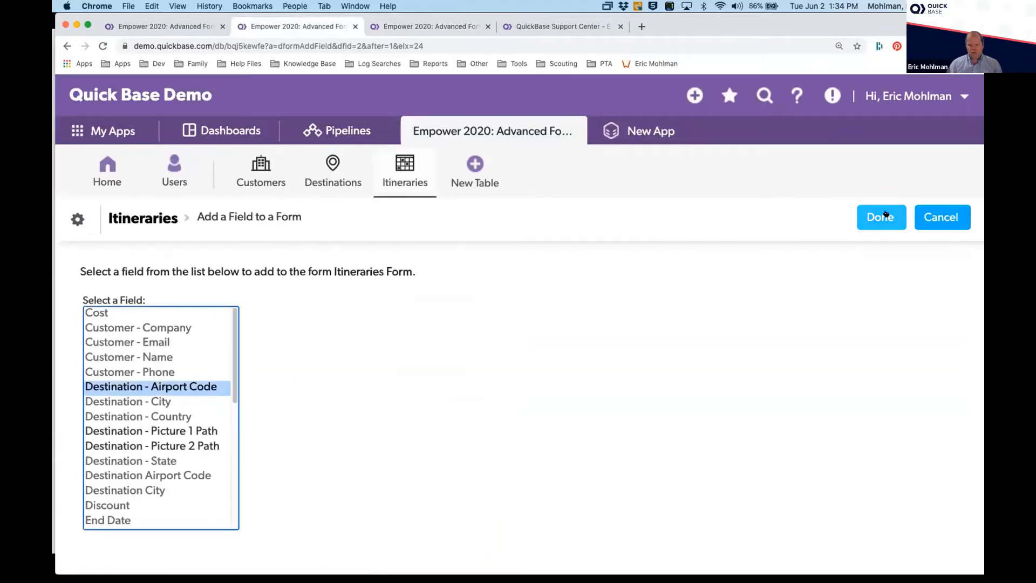
scroll(576, 458, down, 3)
scroll(560, 460, down, 3)
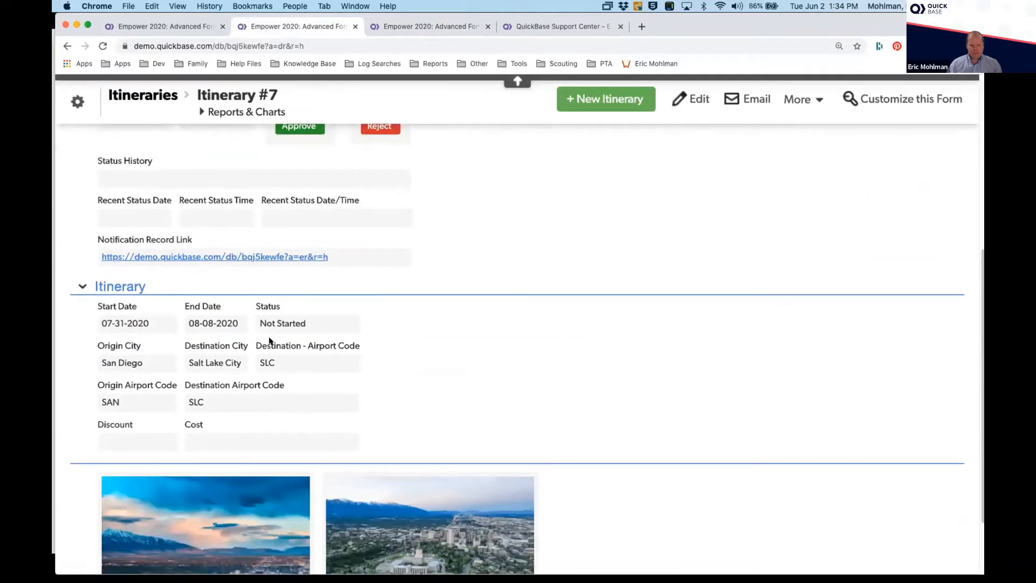
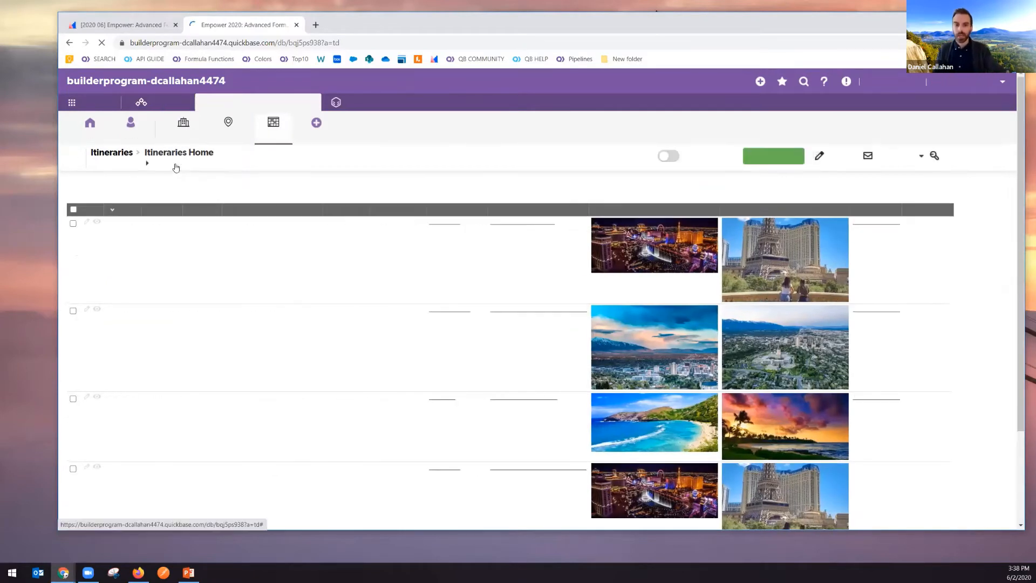
Open the Stale Itineraries report of the Itineraries table
click(174, 164)
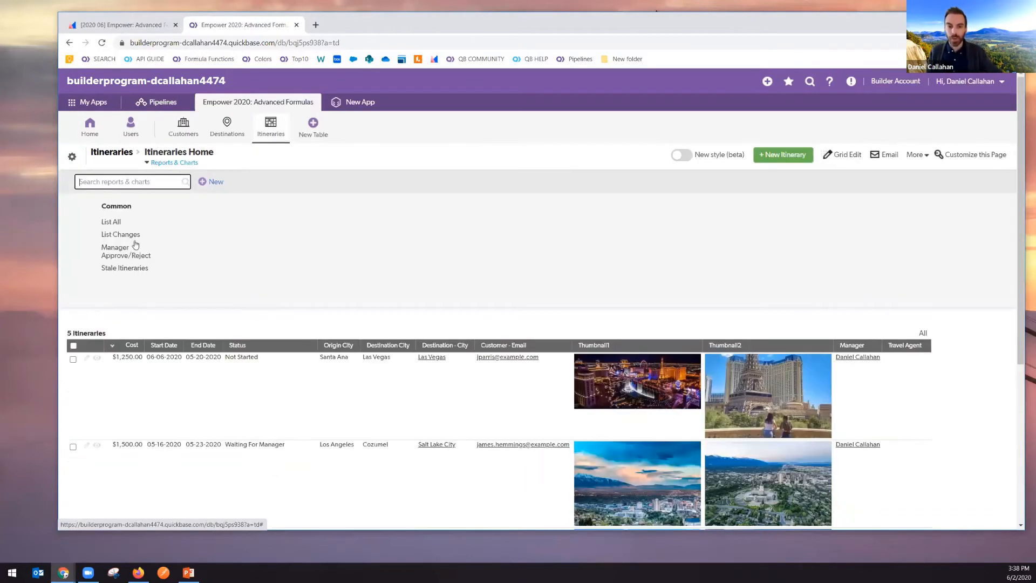
click(120, 271)
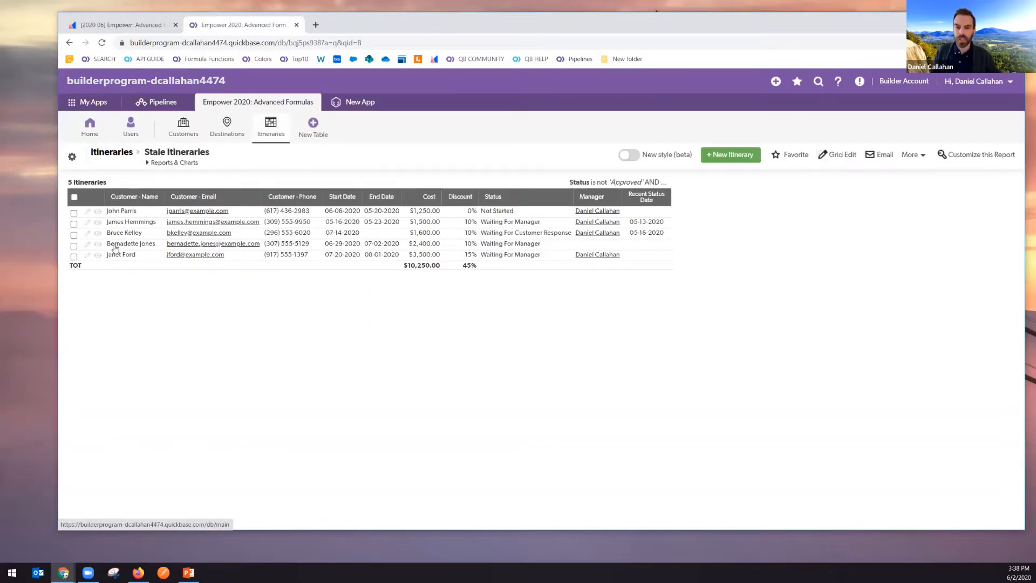
Open the second listed itinerary in a new tab and place the Stale Itineraries report in a separate window side by side with it
middle_click(98, 224)
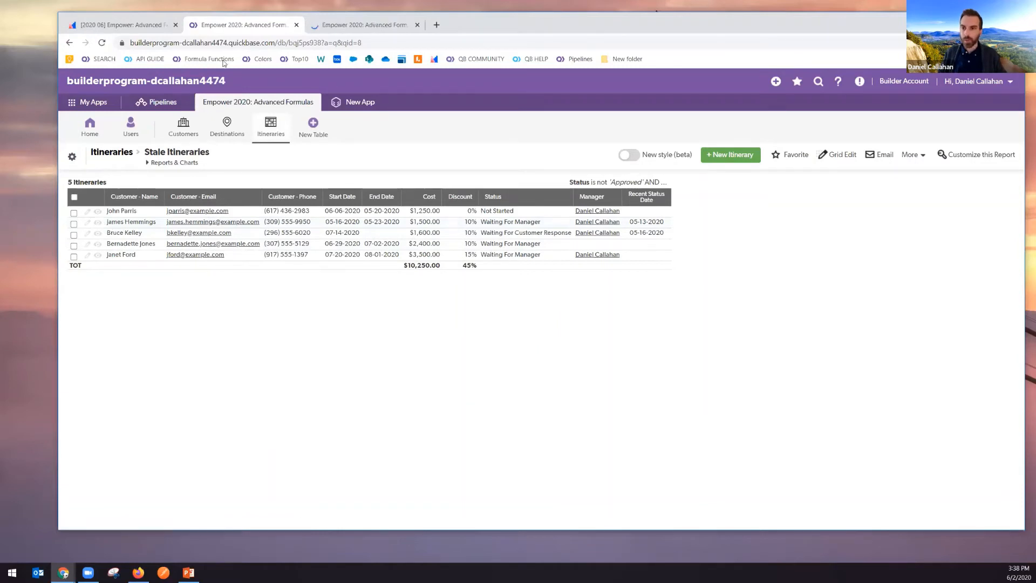
drag(54, 104, 80, 105)
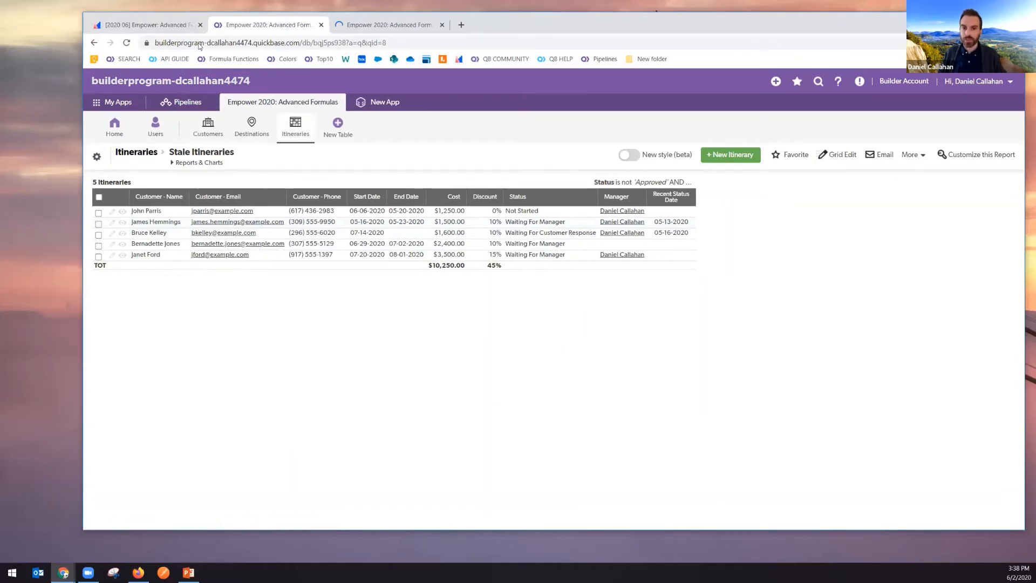
drag(93, 27, 64, 37)
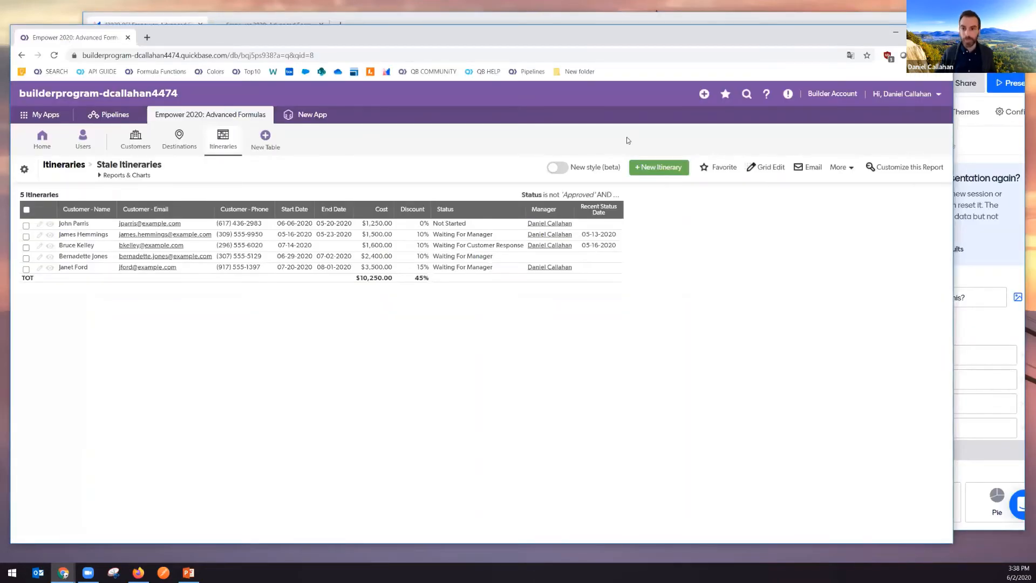
key(super+Left)
click(635, 196)
click(675, 13)
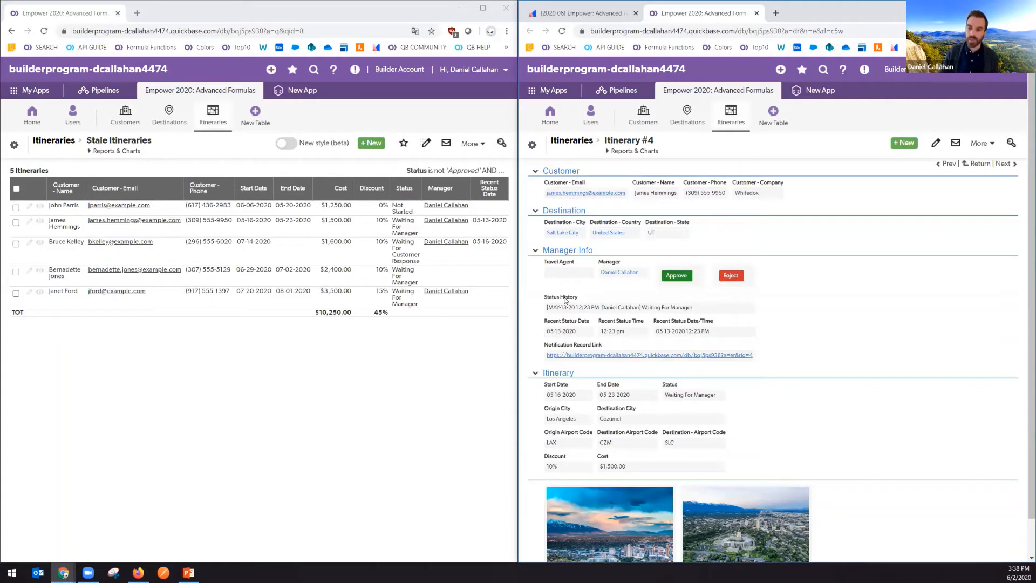
right_click(564, 325)
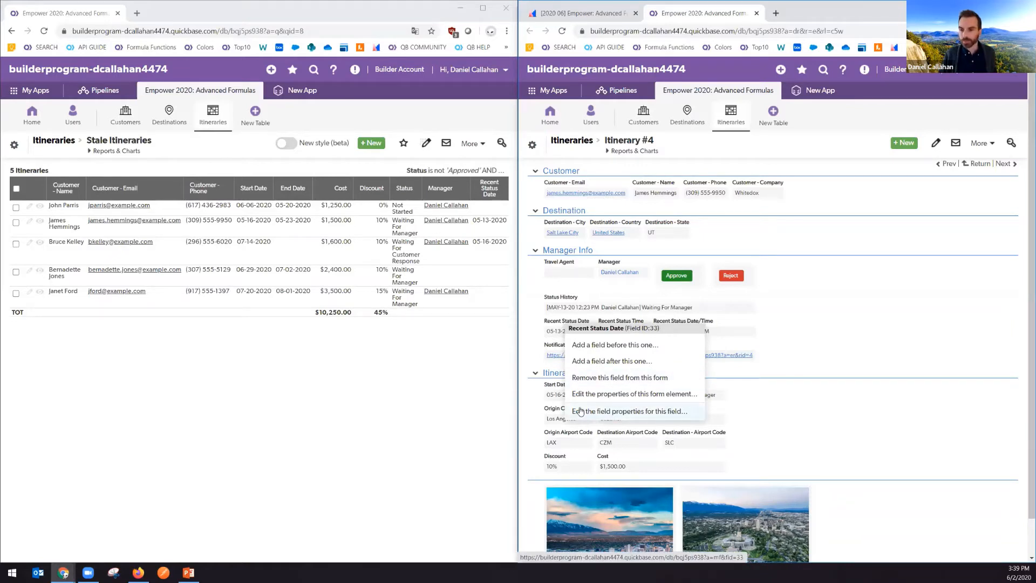
click(580, 412)
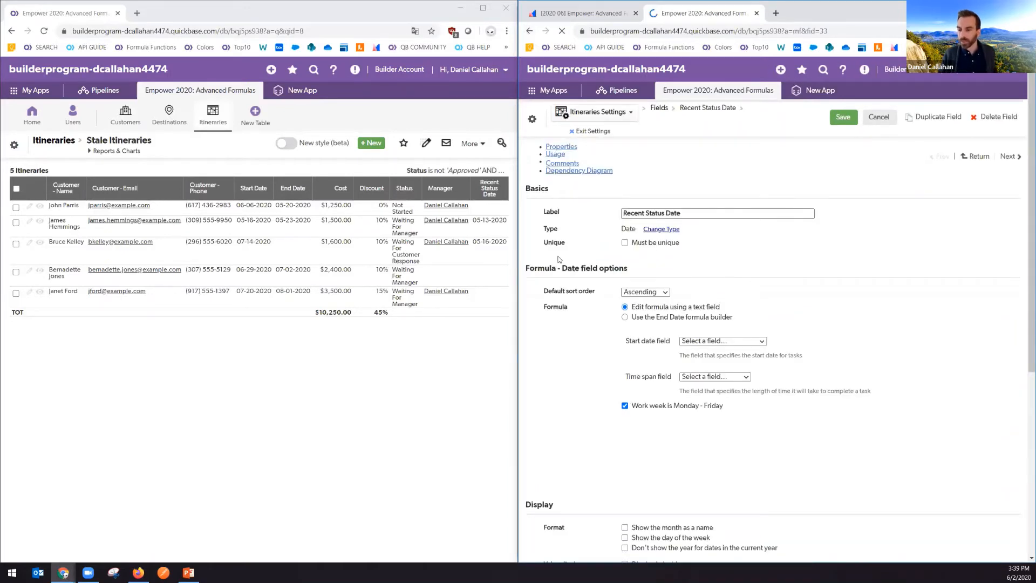
key(alt+Left)
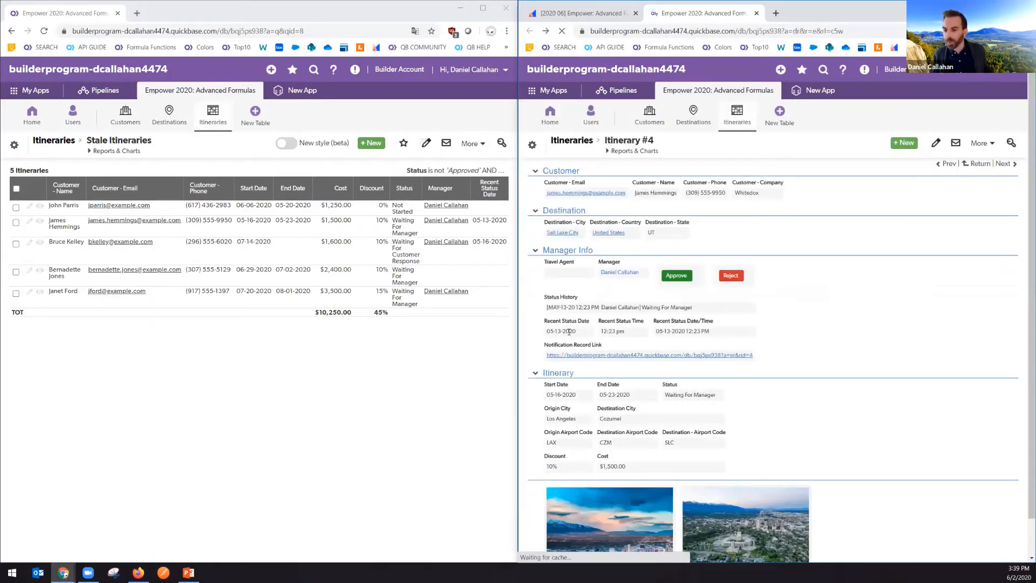
Move the itinerary into the report's window and open the Recent Status Date field's properties in the other window
right_click(563, 331)
right_click(590, 409)
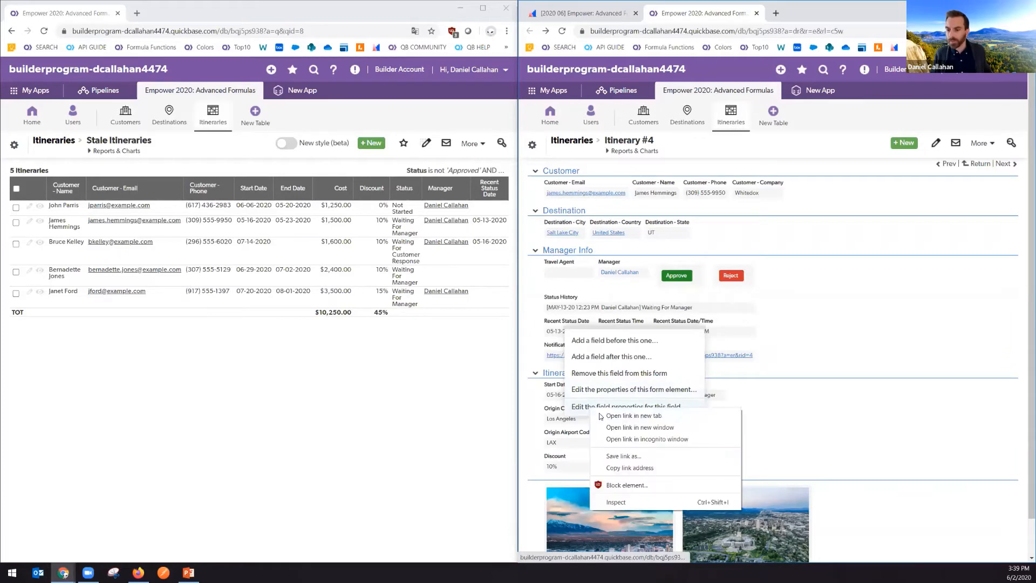
click(634, 416)
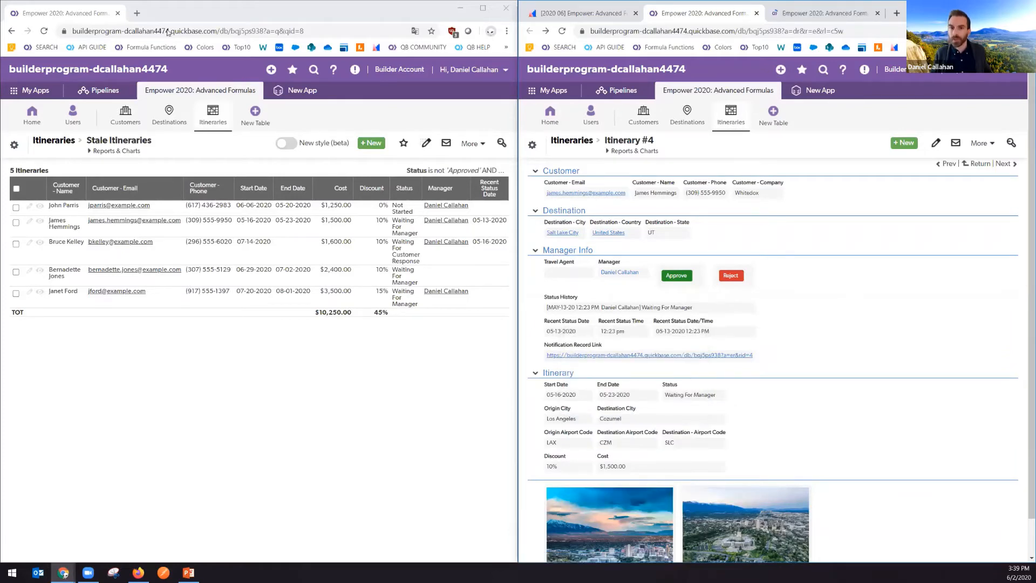
drag(694, 14, 113, 15)
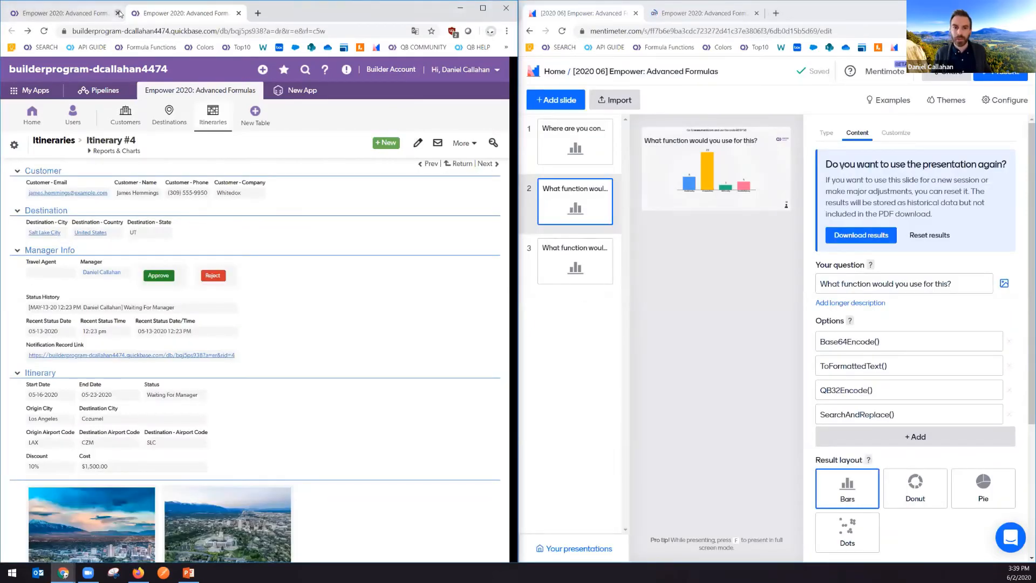
drag(707, 13, 566, 15)
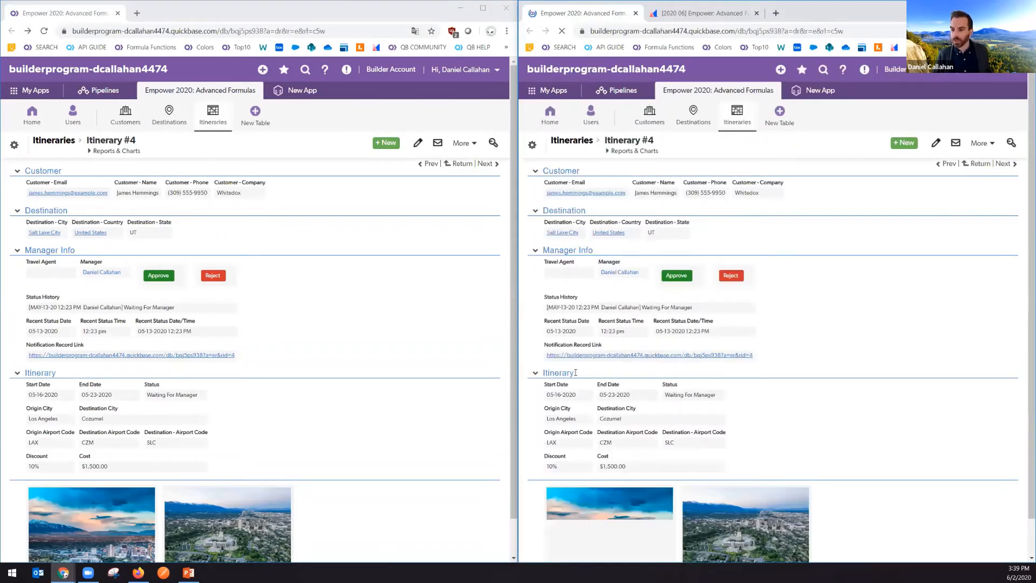
right_click(573, 341)
click(588, 409)
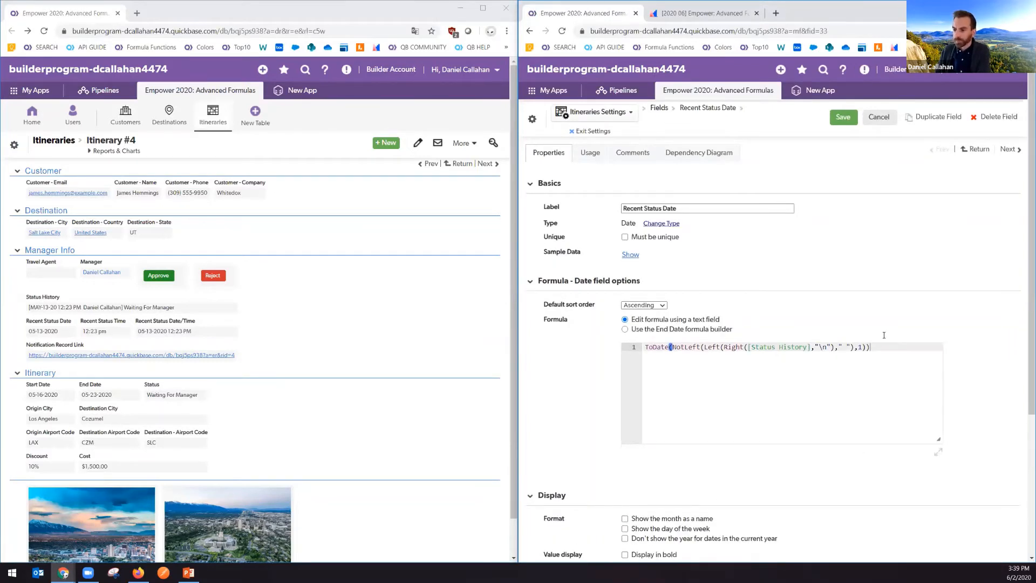
Replace the Recent Status Date formula with a Right function on [Status History] using "\n" as the delimiter
drag(882, 337, 648, 338)
key(BackSpace)
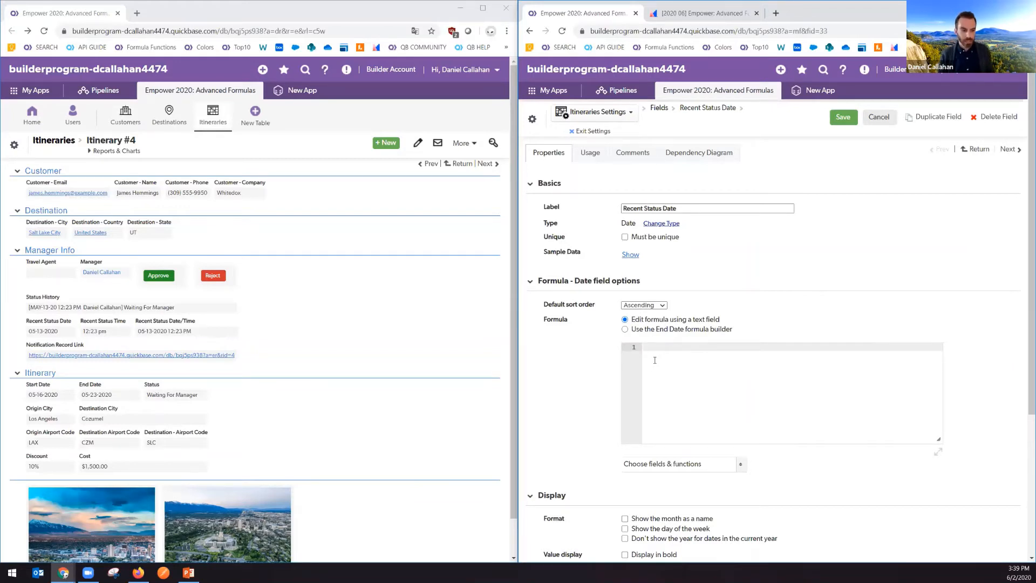
text(Right()
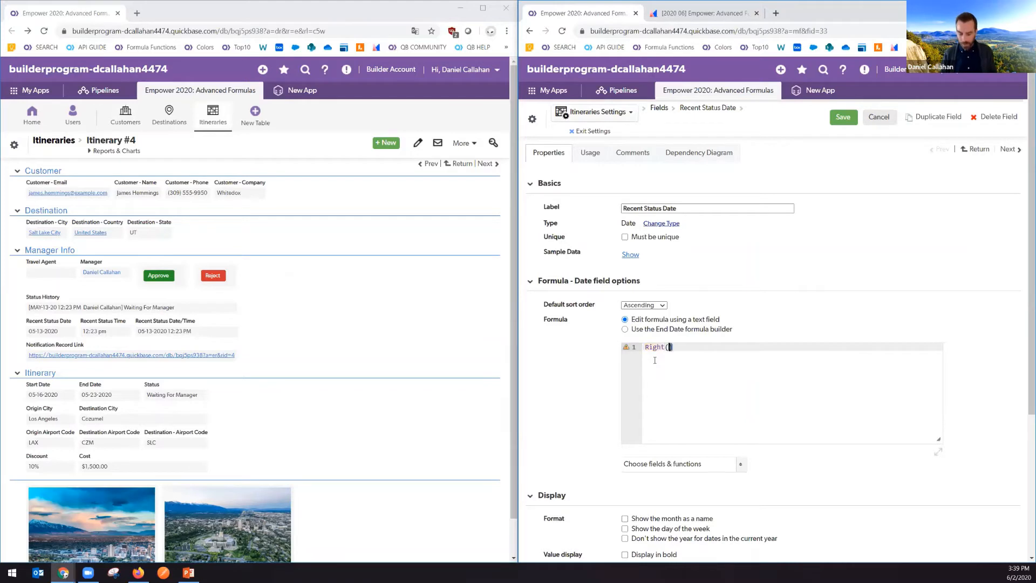
text([Status Hist)
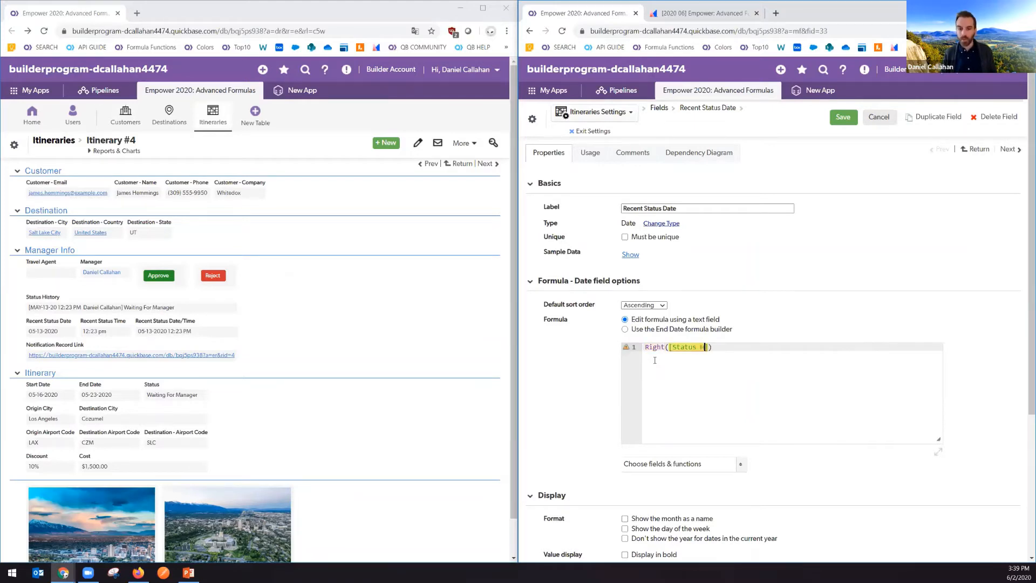
text(ory])
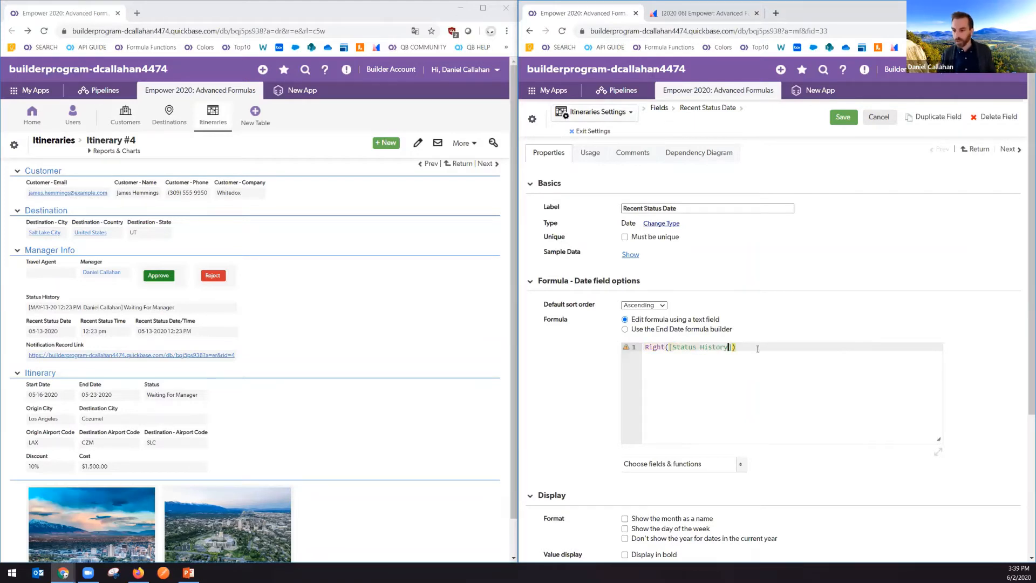
key(Right)
click(667, 465)
click(721, 347)
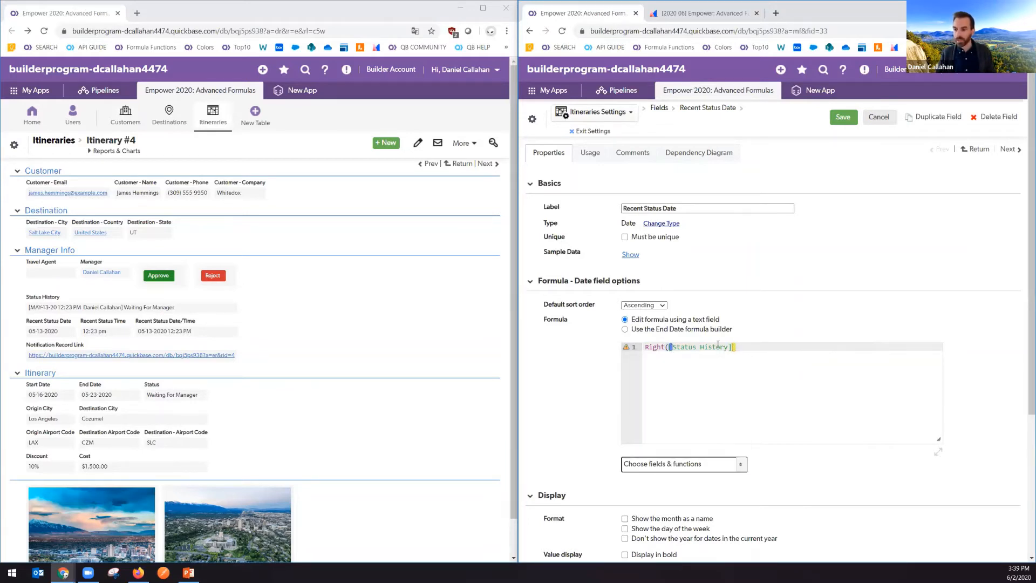
click(733, 347)
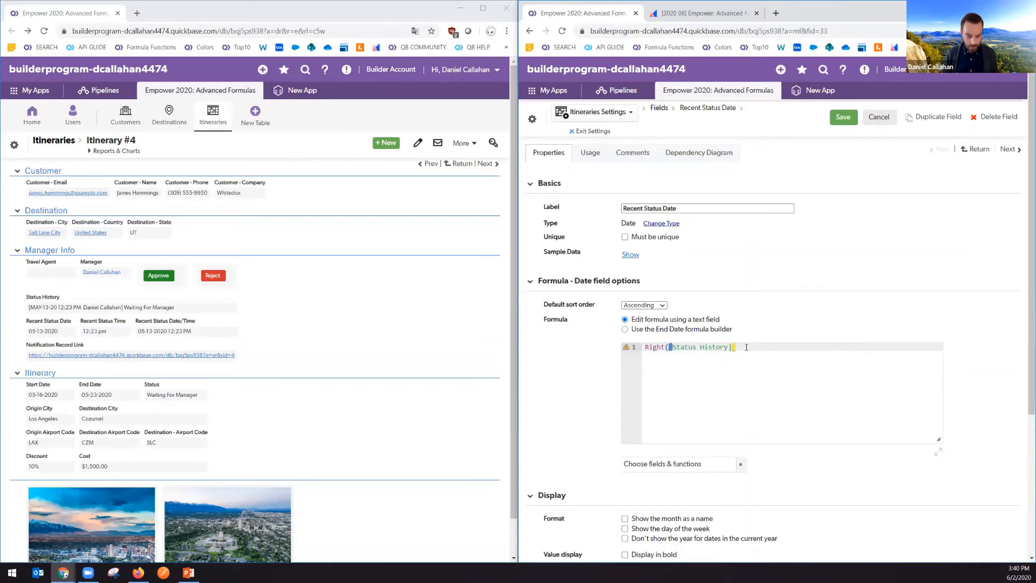
text(, )
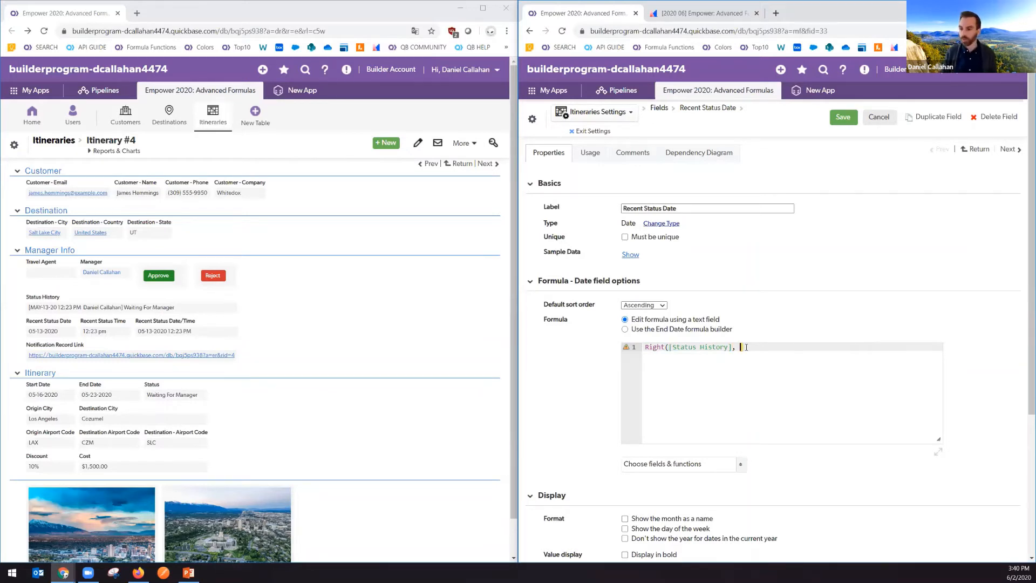
text("\n)
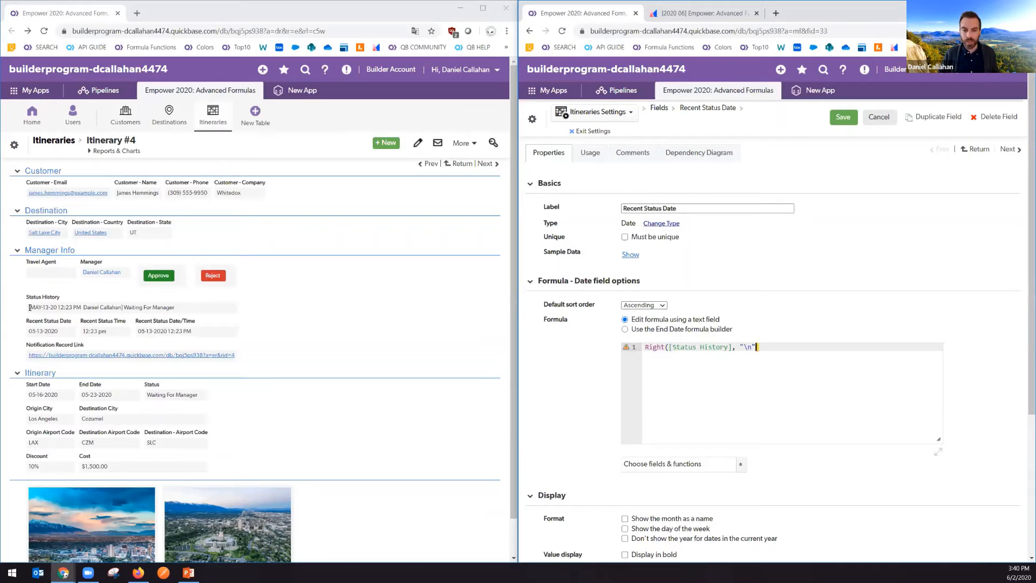
Wrap the Right expression in a Left function with a space delimiter: Left(Right([Status History], "\n"), " ")
drag(28, 307, 179, 312)
click(177, 312)
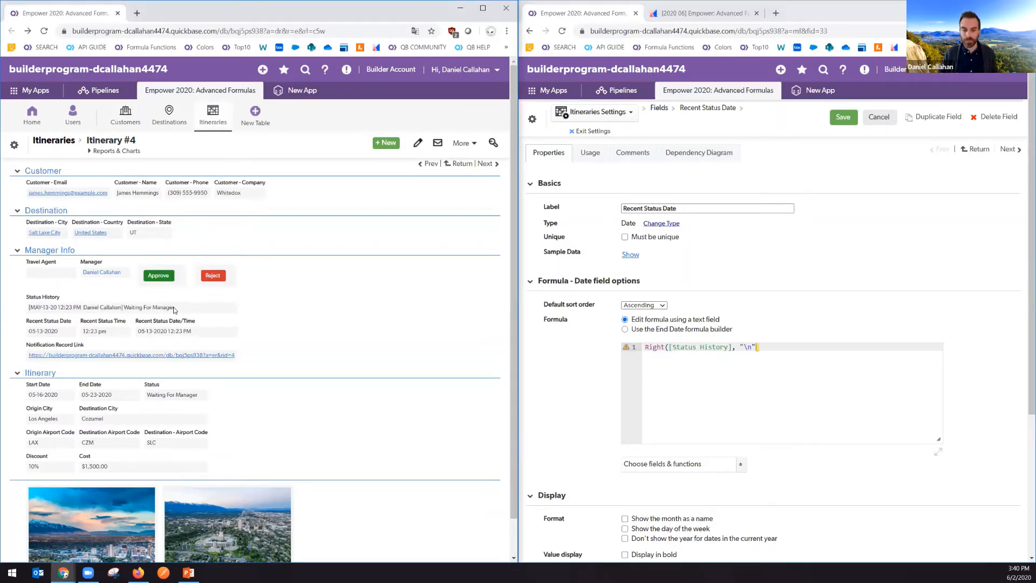
click(644, 348)
text(Left()
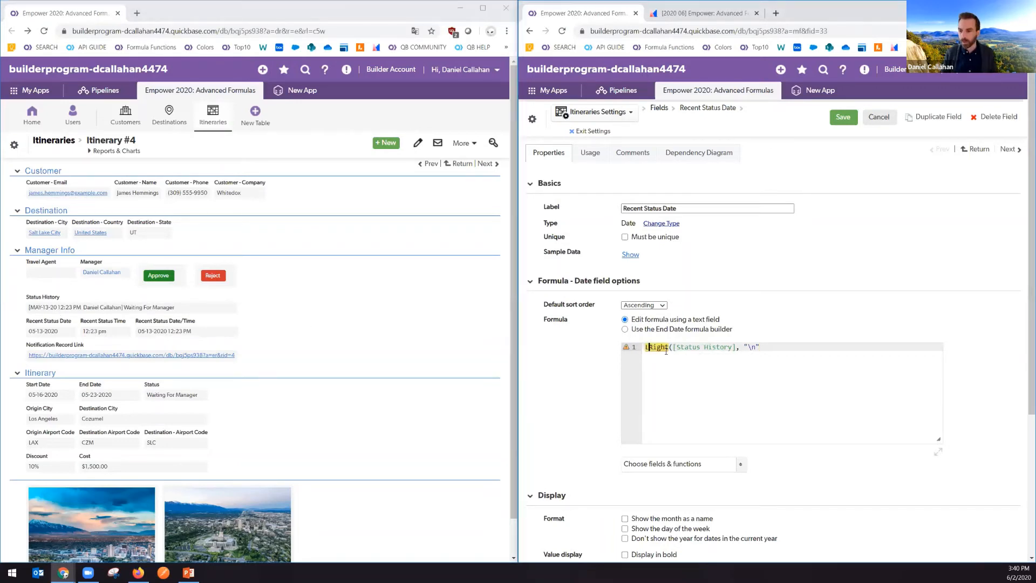
click(790, 348)
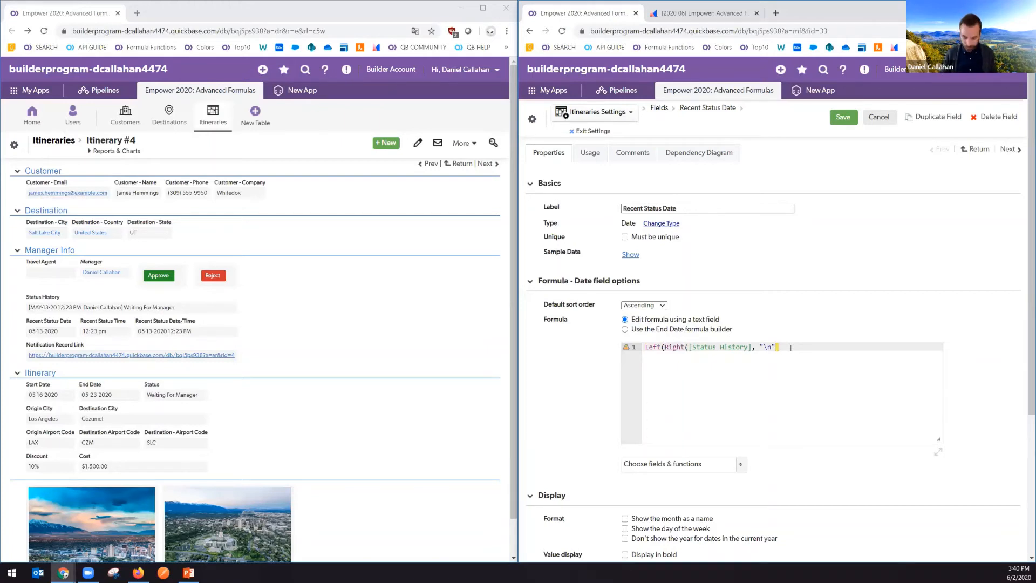
text(, " )
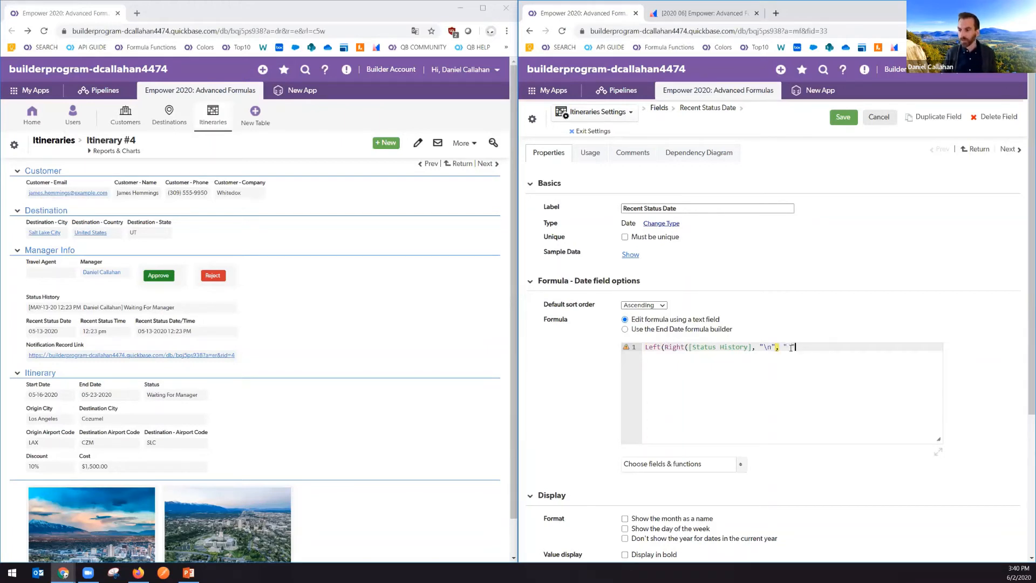
text())
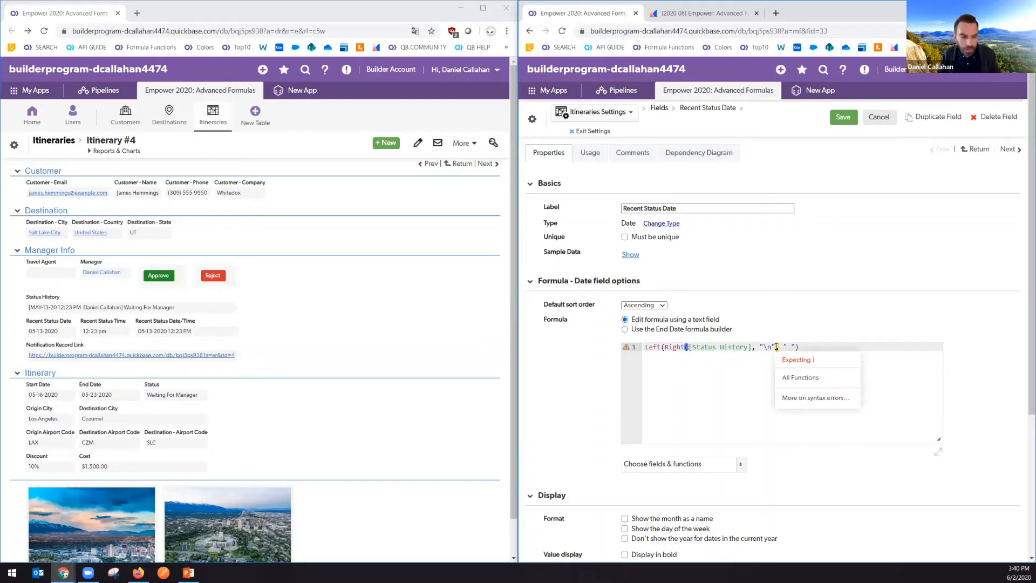
click(777, 347)
text(),)
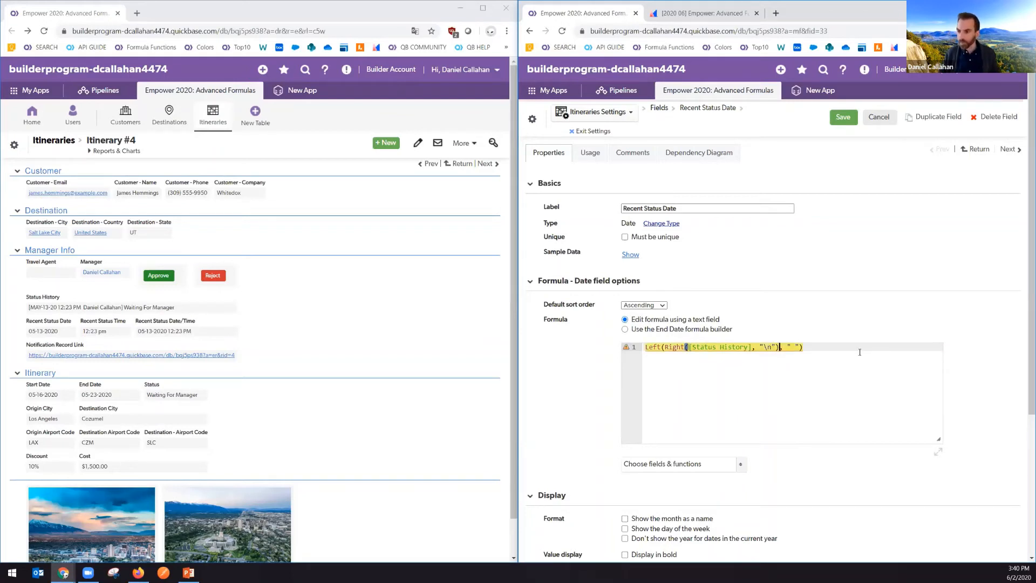
key(End)
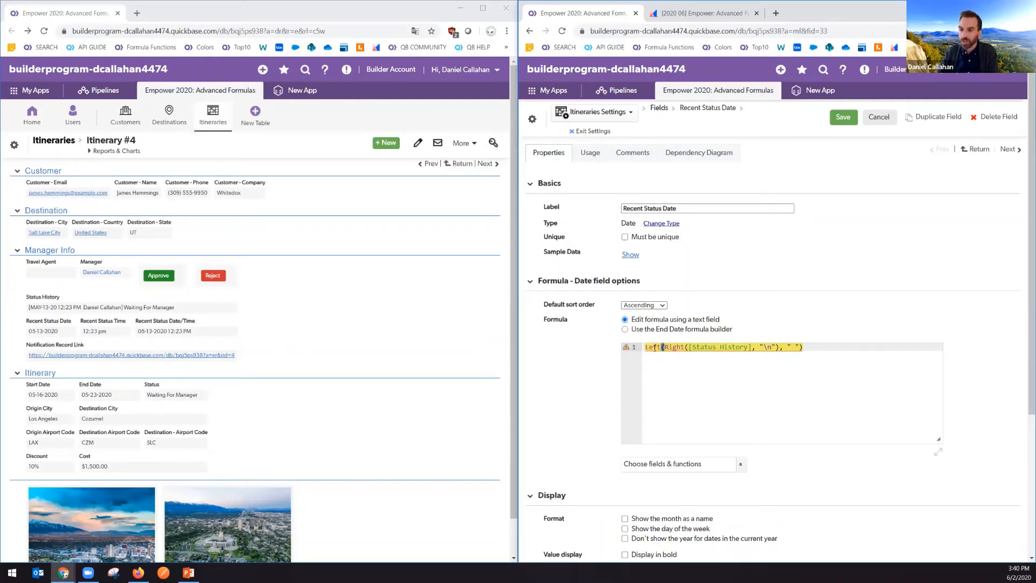
Examine the date part of the itinerary's Status History entry alongside the formula at a larger page zoom
mouse_move(654, 346)
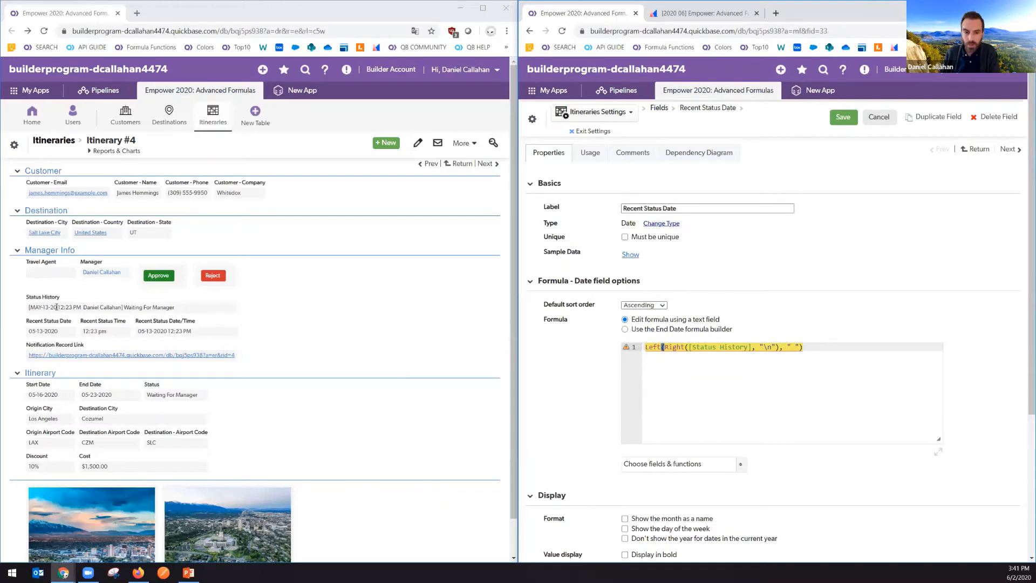
drag(56, 307, 29, 305)
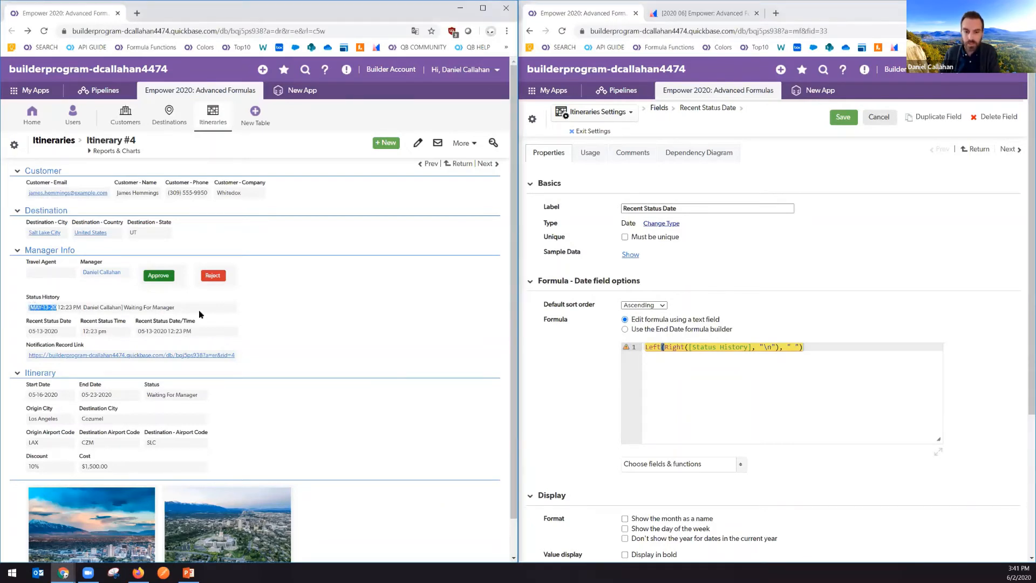
click(282, 315)
key(ctrl+plus)
key(ctrl+plus)
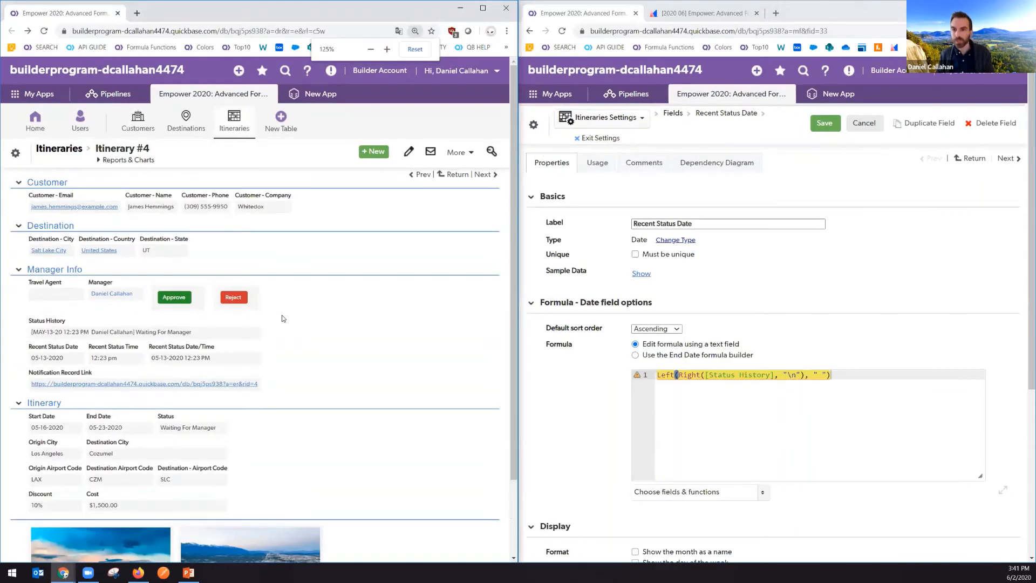
key(ctrl+plus)
scroll(269, 318, down, 1)
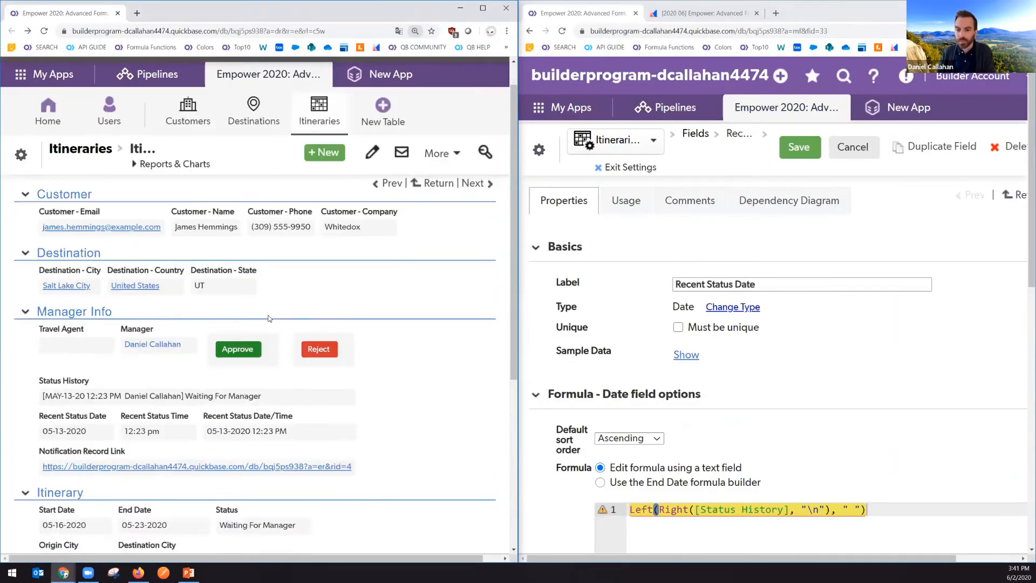
scroll(269, 318, down, 2)
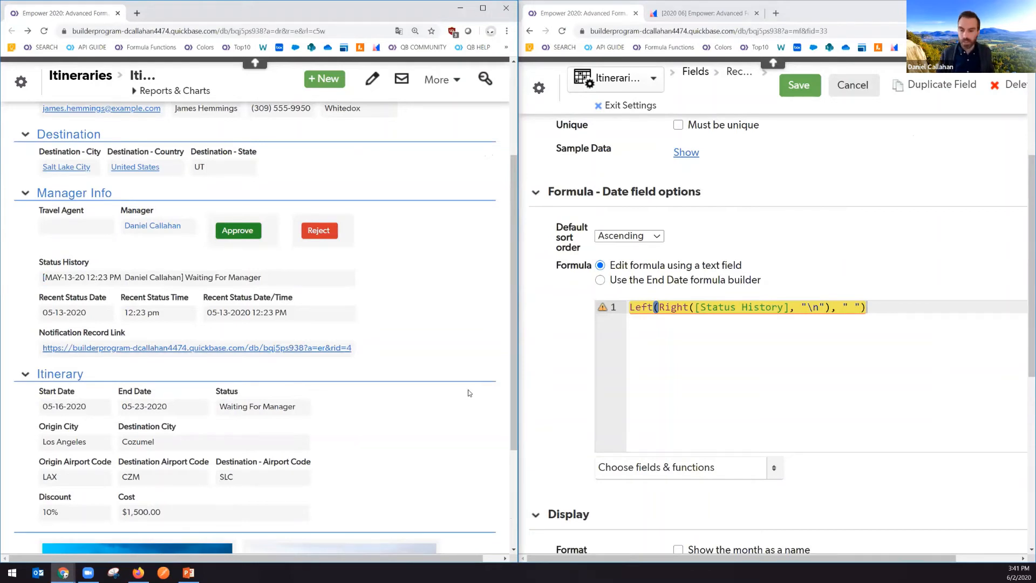
Wrap the formula in a NotLeft function that removes 1 character: NotLeft(Left(Right([Status History], "\n"), " "), 1)
click(695, 319)
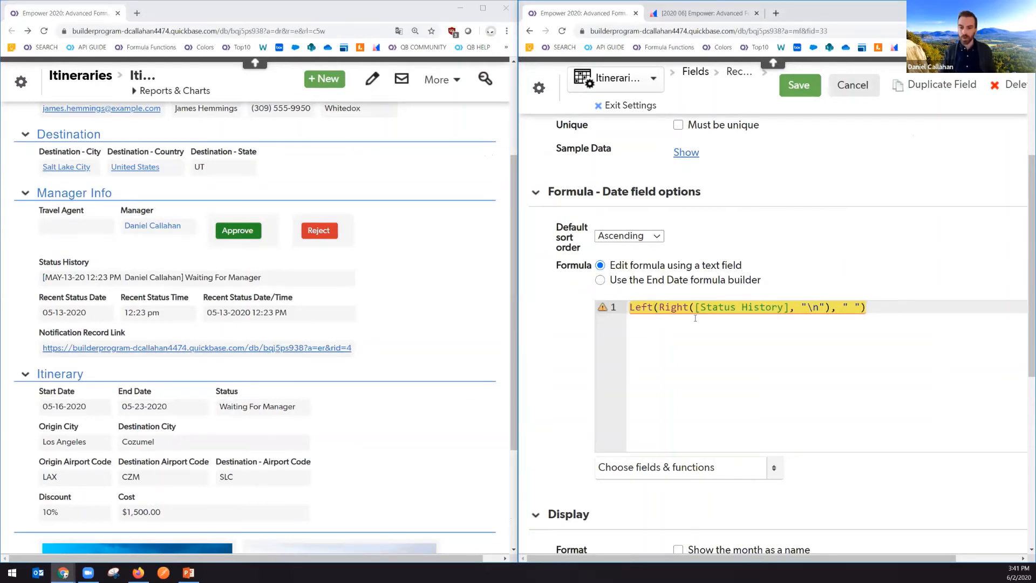
text(NotLeft()
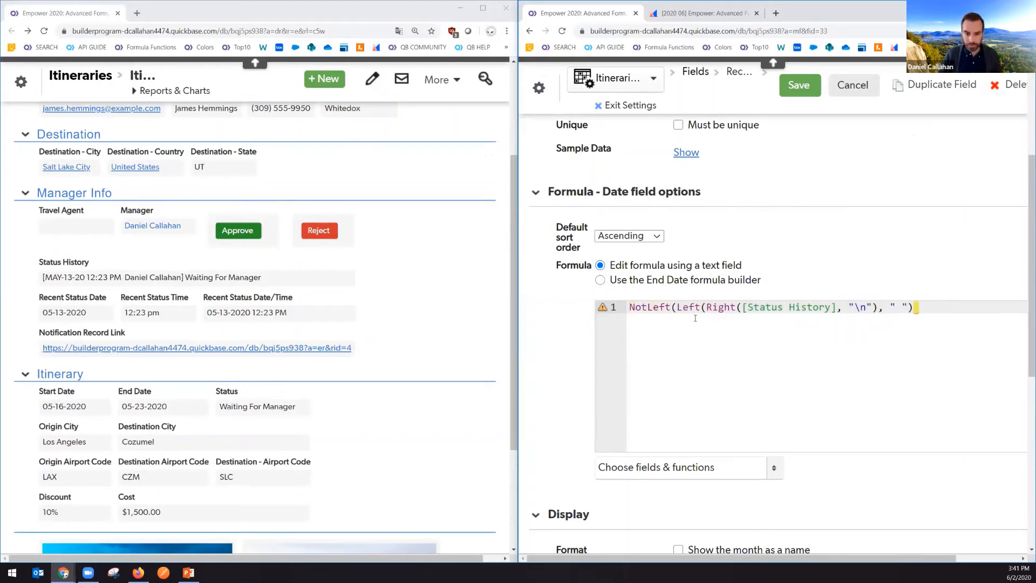
key(Right)
key(Right)
key(Right)
key(Right)
key(Right)
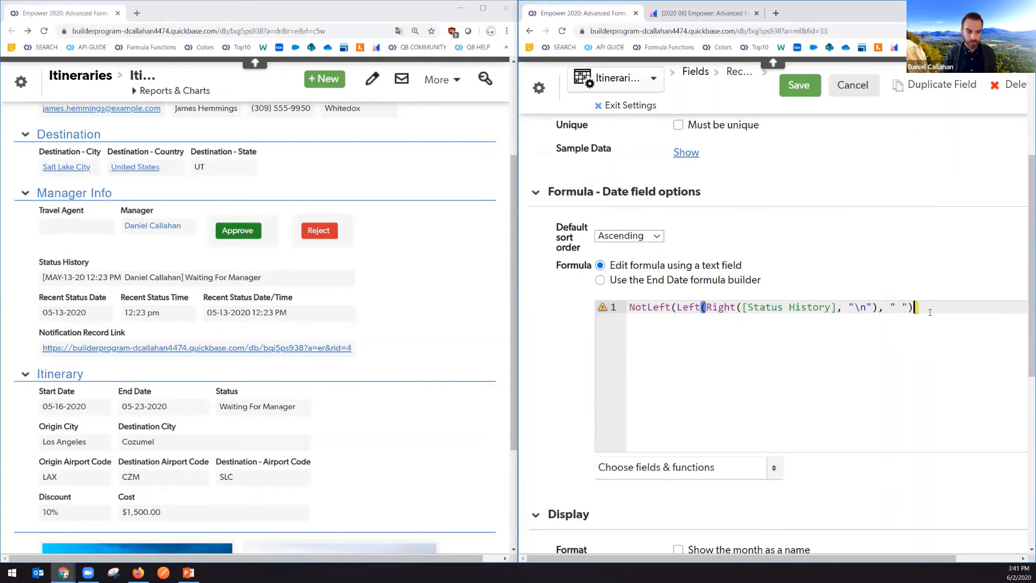
text(, 1))
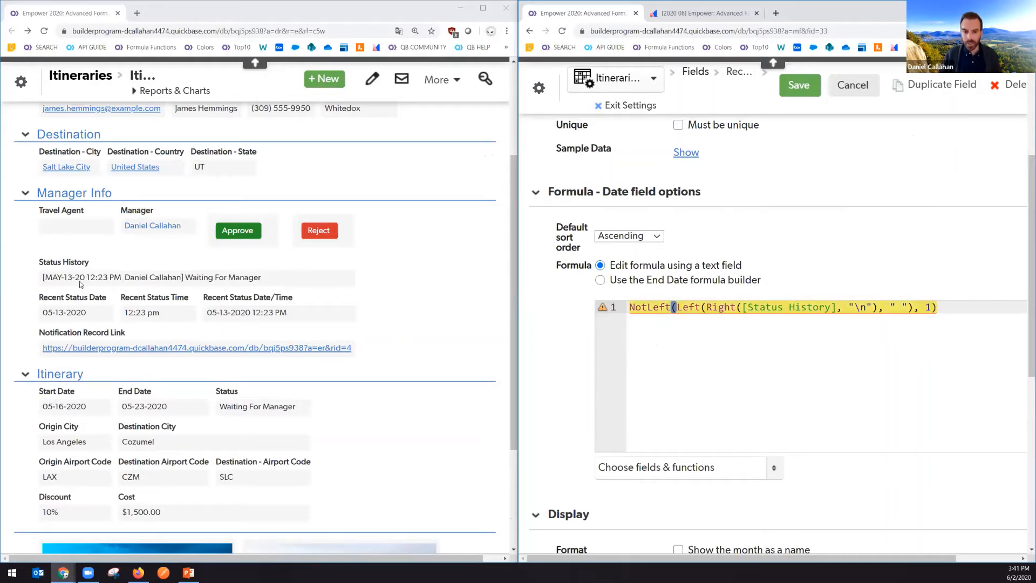
Review the date part of the Status History entry and wrap the whole NotLeft expression in a ToDate function
drag(84, 278, 43, 277)
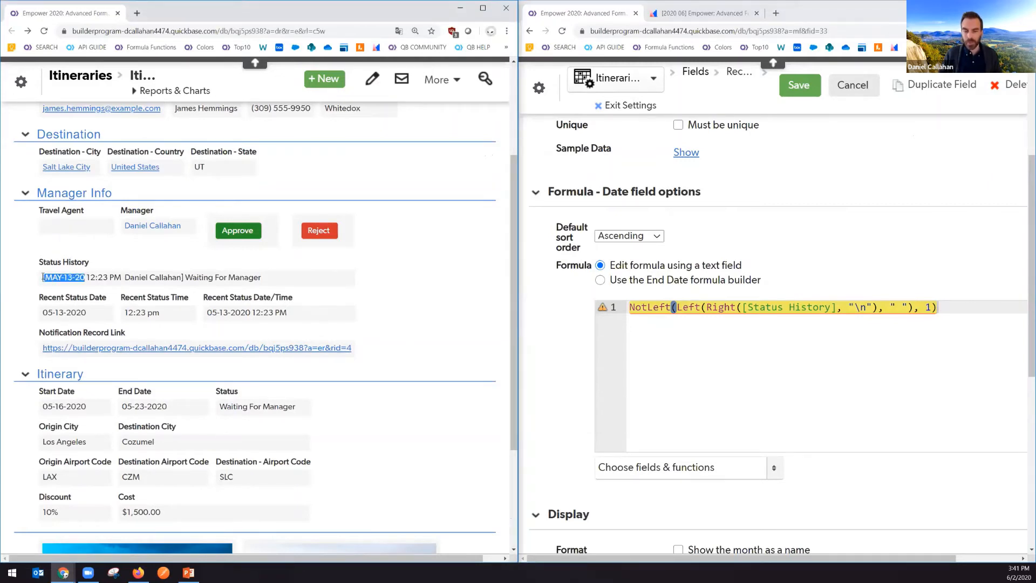
click(43, 277)
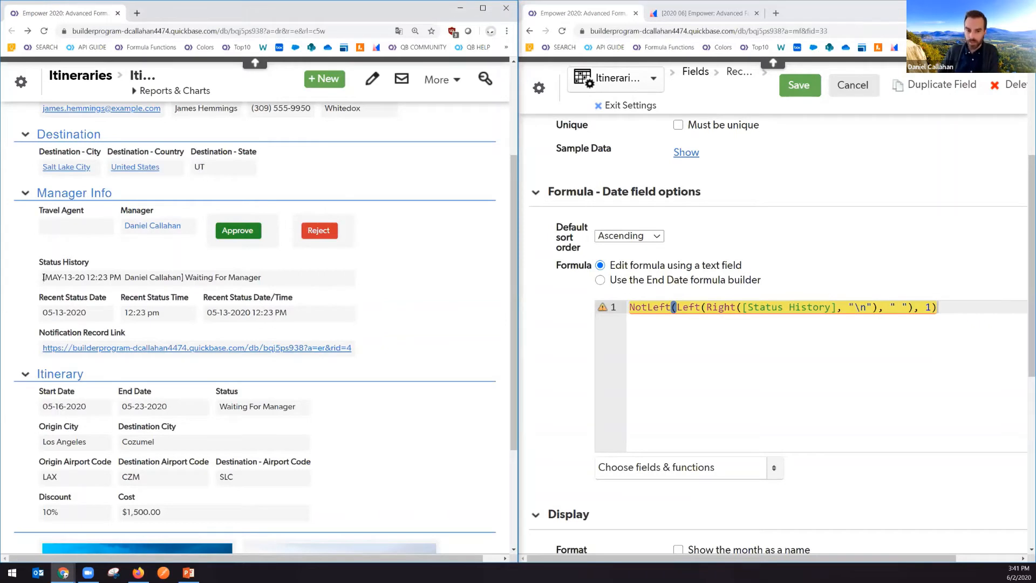
drag(53, 277, 84, 276)
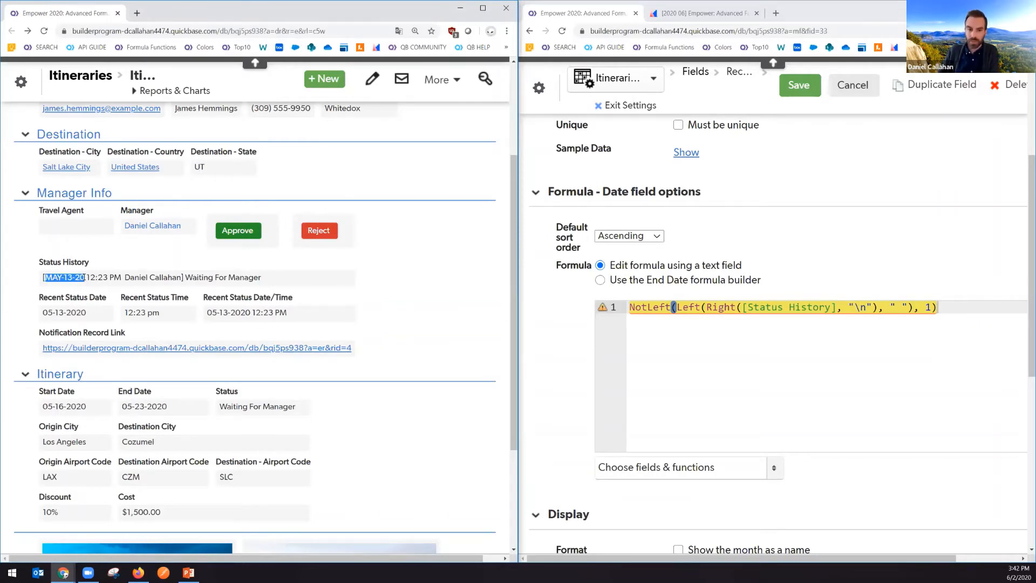
click(632, 316)
text(T)
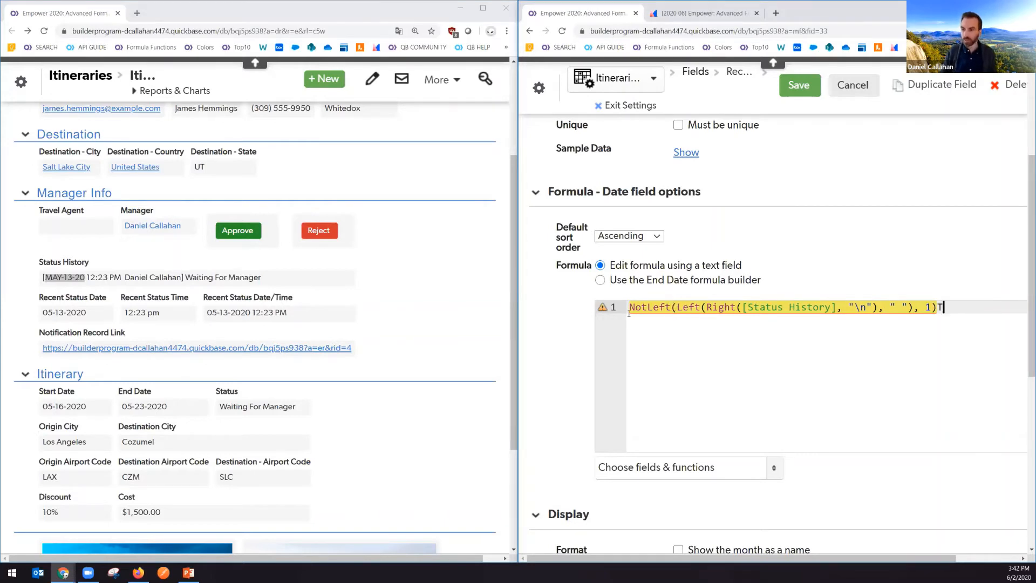
key(BackSpace)
click(629, 307)
text(T)
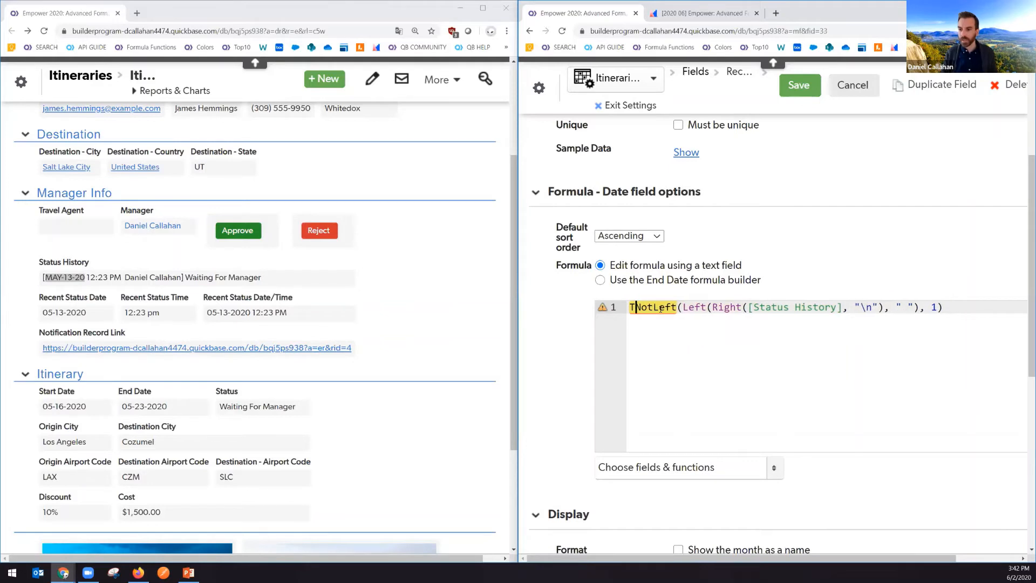
text(oDate()
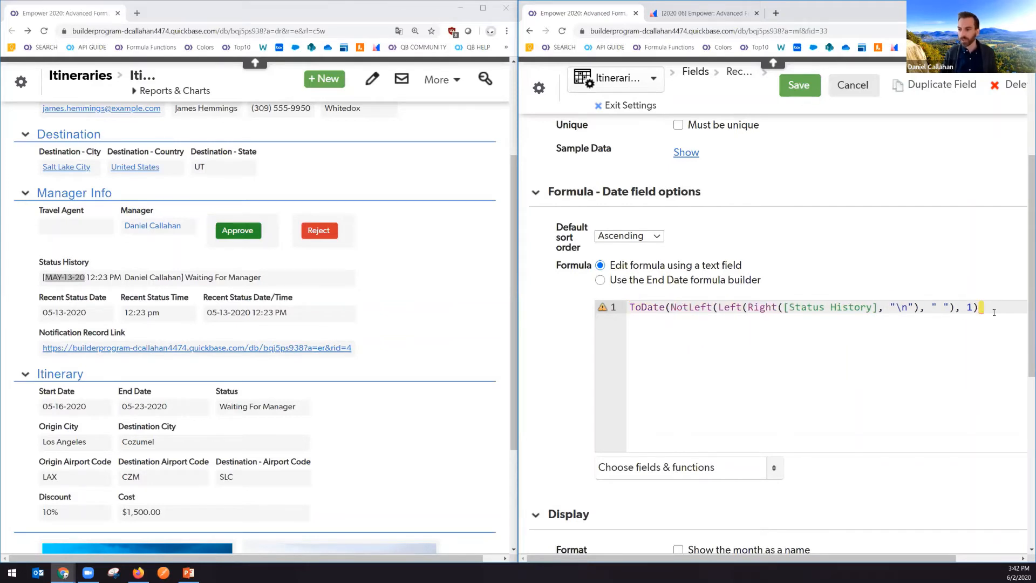
text())
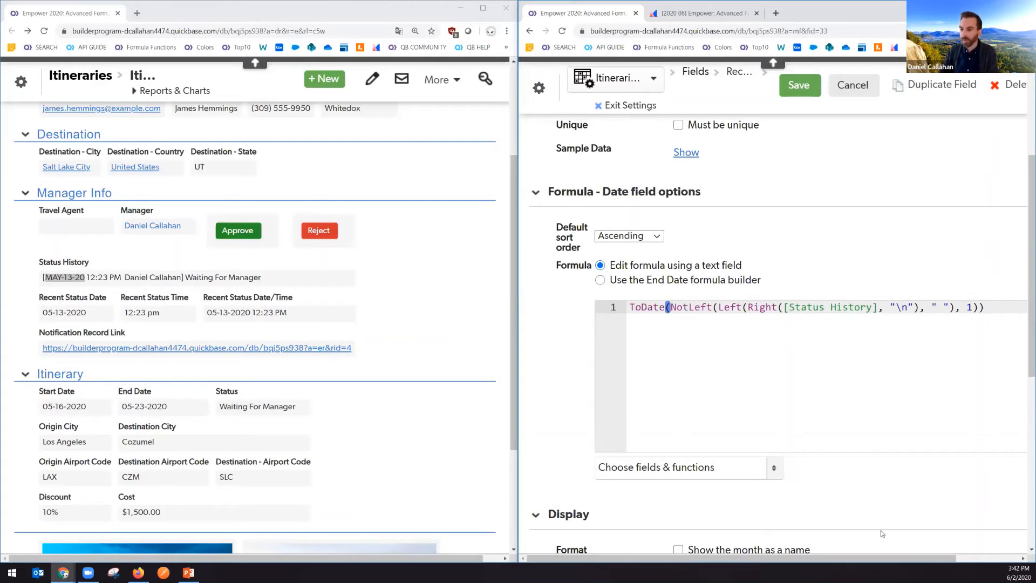
Check the complete ToDate formula and save the Recent Status Date field
drag(892, 561, 934, 559)
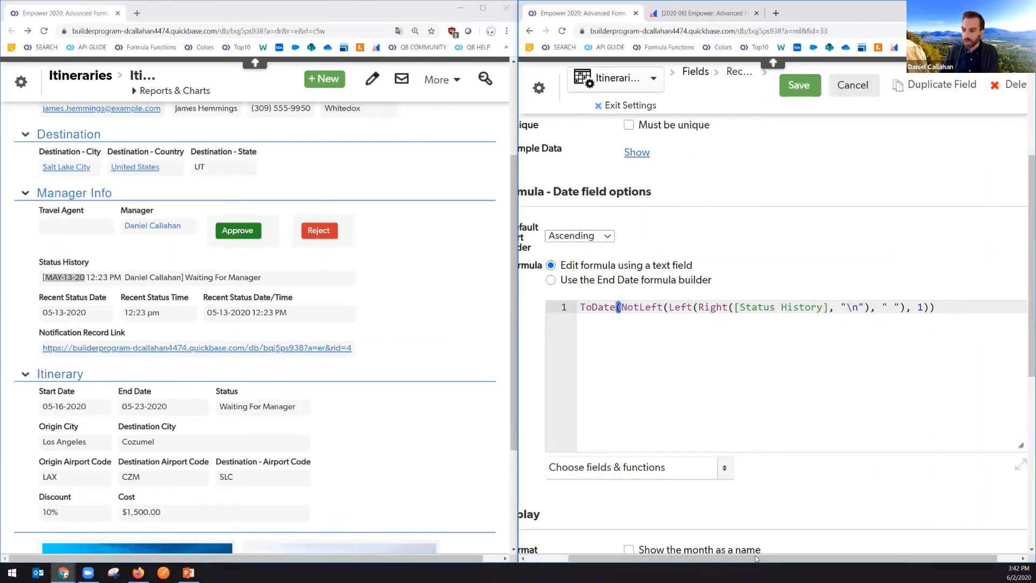
drag(757, 560, 729, 561)
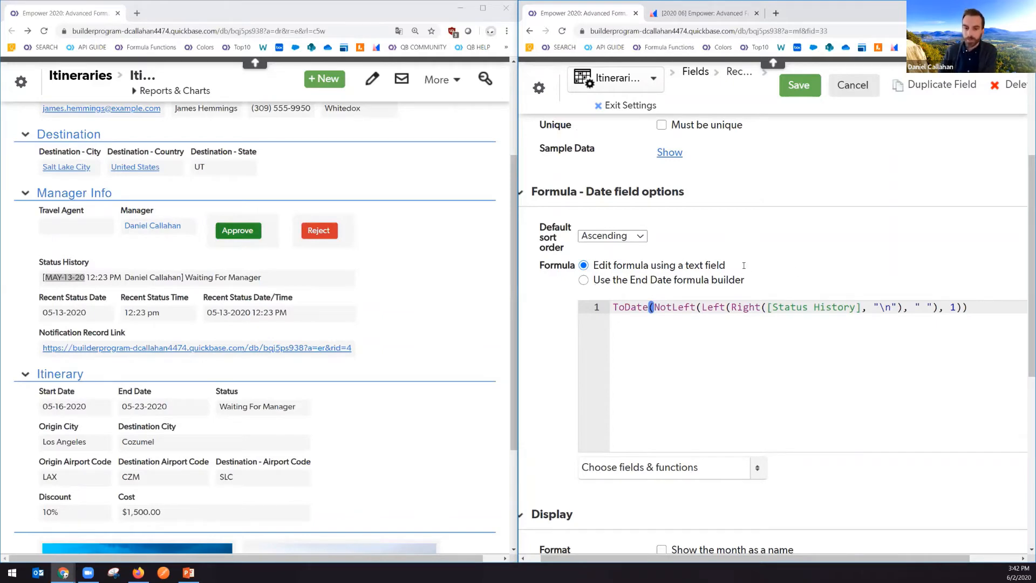
scroll(716, 291, up, 4)
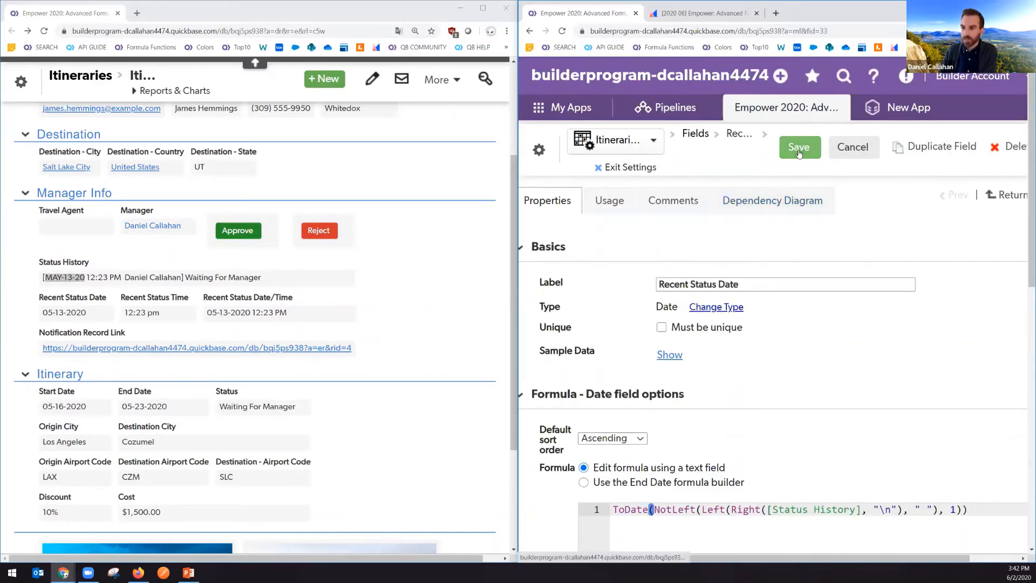
click(798, 149)
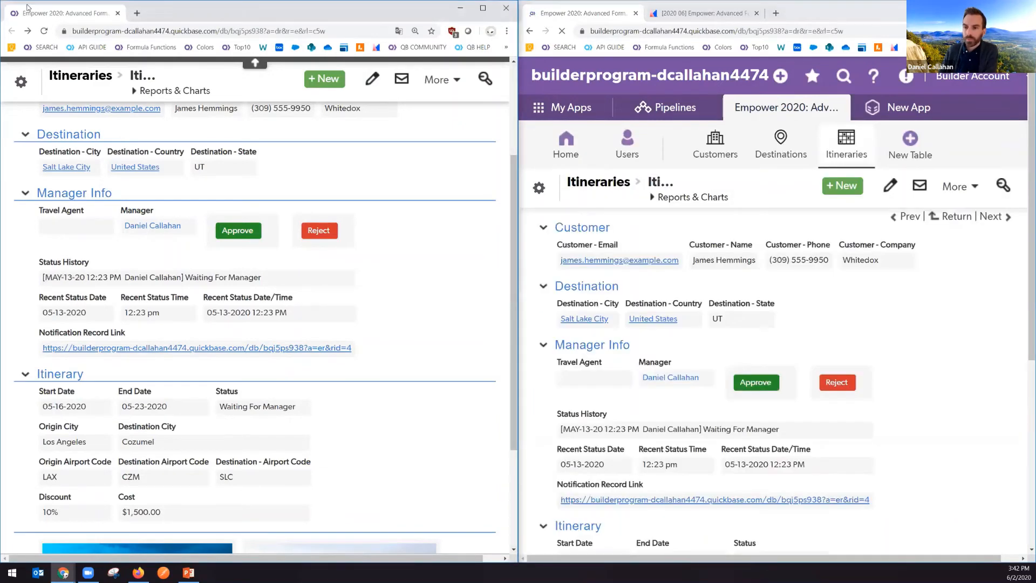
Merge the itinerary's browser tab back into the other window and widen that window across nearly the whole screen
drag(58, 20, 73, 43)
drag(499, 24, 533, 20)
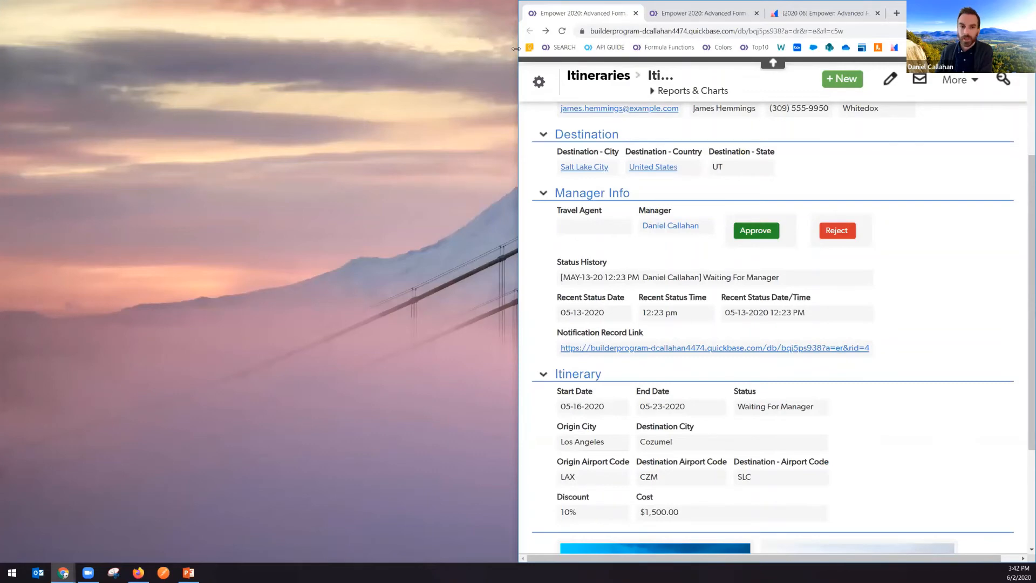
drag(516, 49, 11, 173)
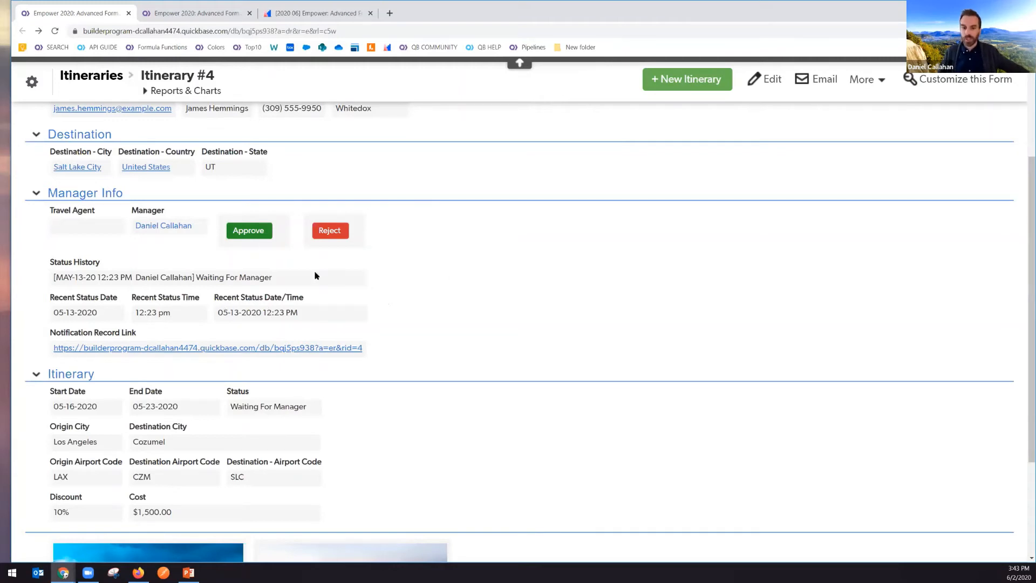
Open the Stale Itineraries report and start customizing it
scroll(310, 268, up, 2)
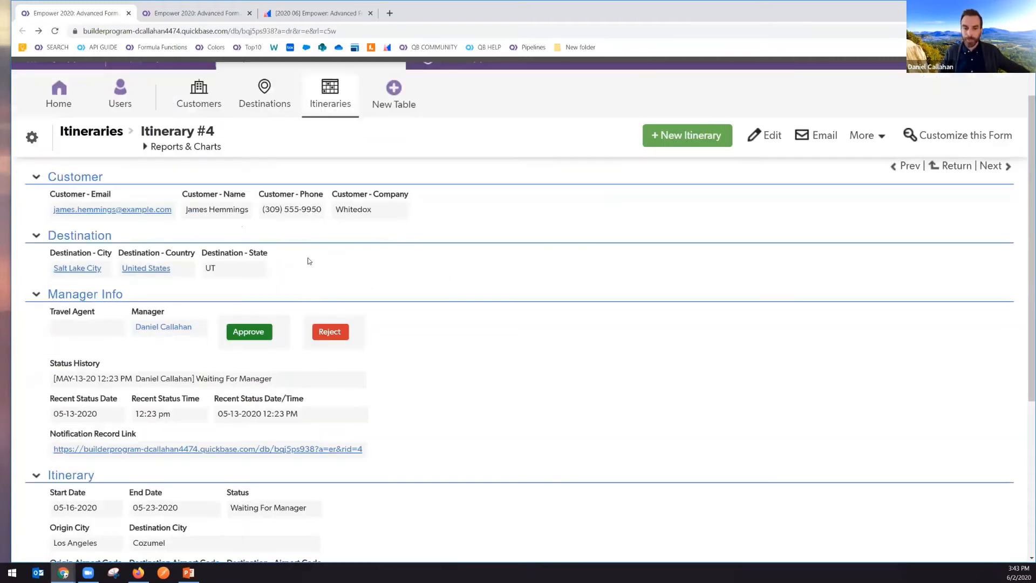
click(186, 147)
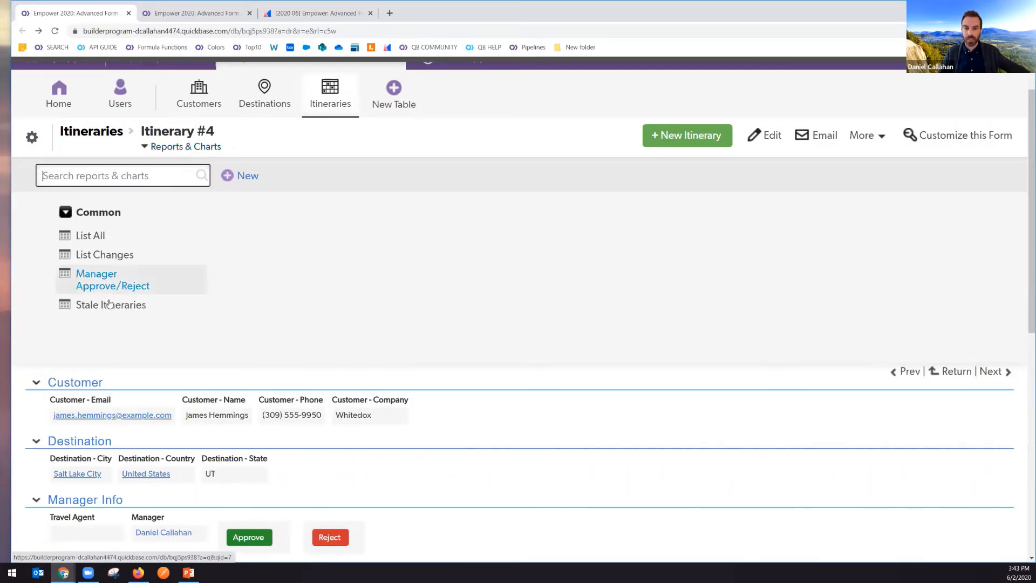
click(110, 303)
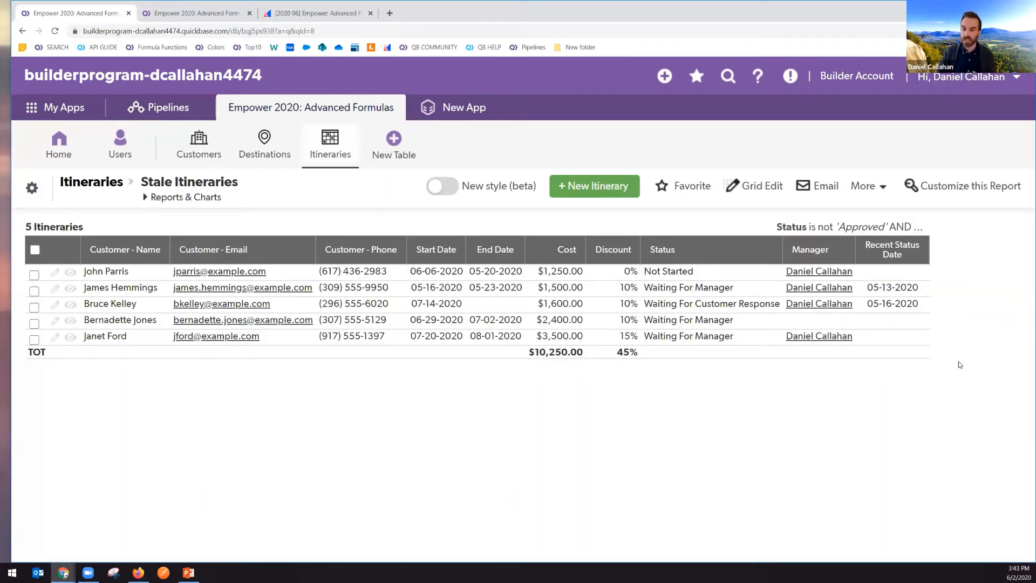
click(935, 189)
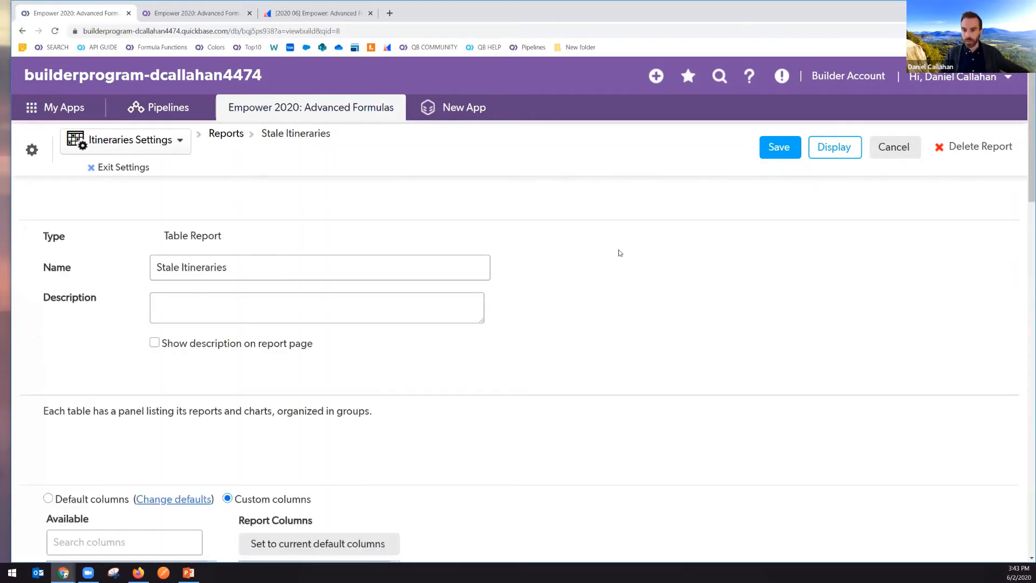
Add a third filter condition to the Stale Itineraries report based on the Recent Status Date field
scroll(620, 253, down, 15)
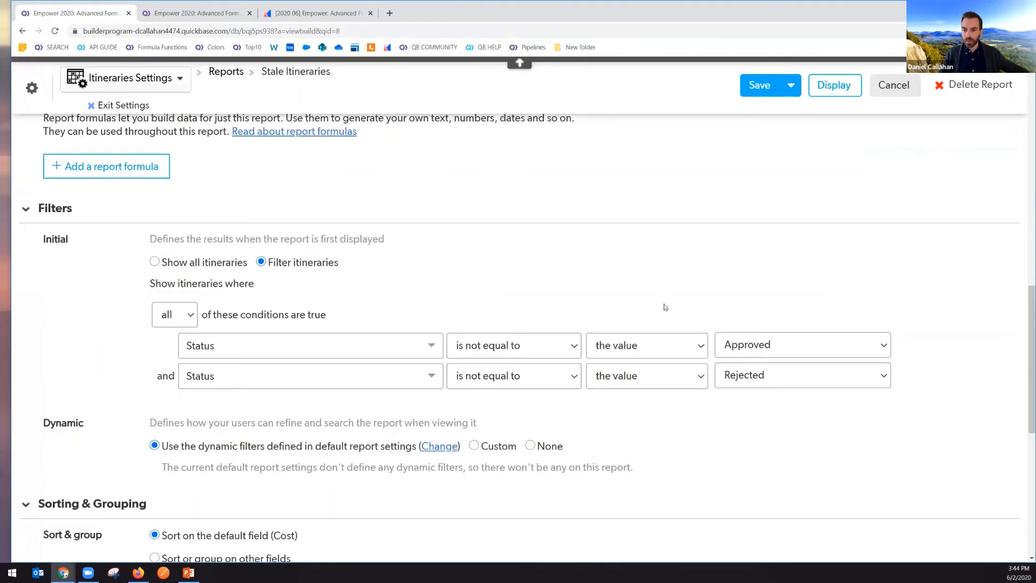
click(902, 325)
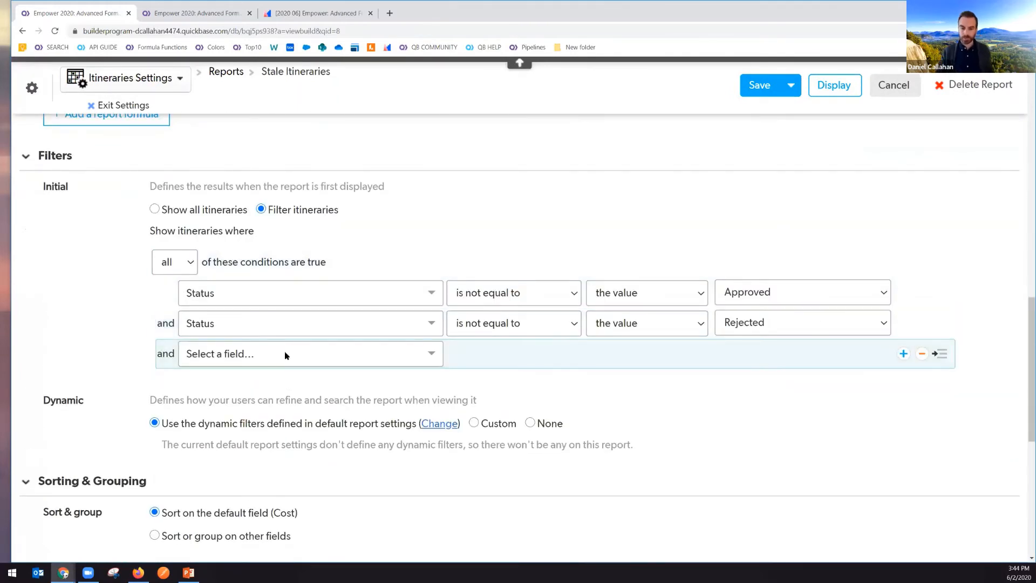
click(286, 354)
text(recent)
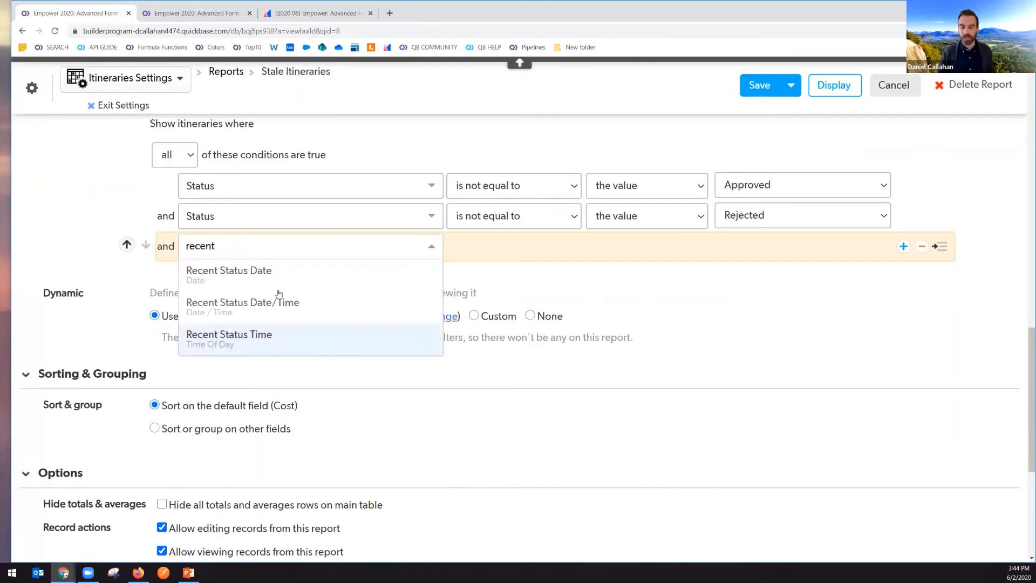
click(248, 283)
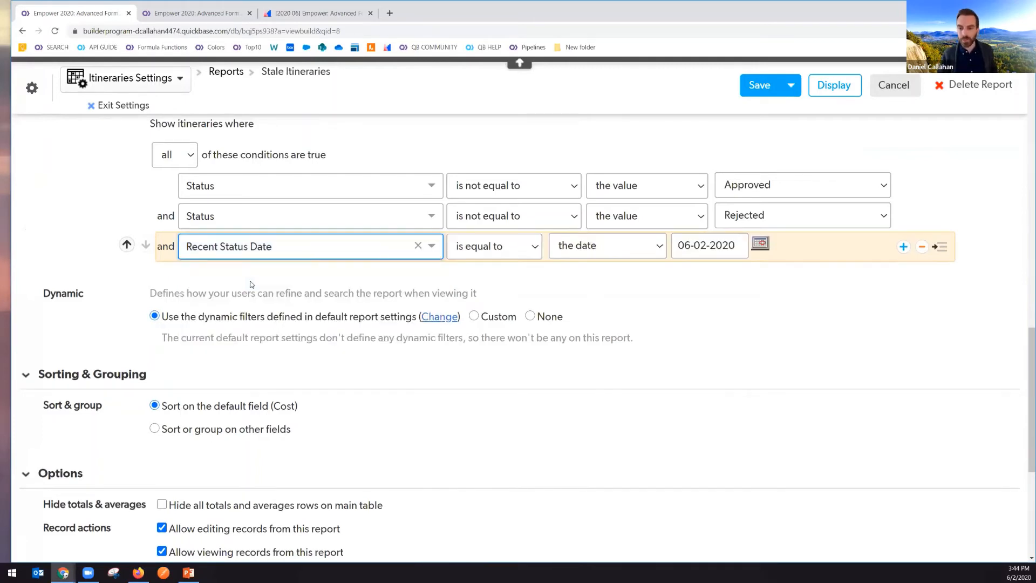
Set the Recent Status Date condition to "is on or before" 7 days in the past and save the report
click(504, 252)
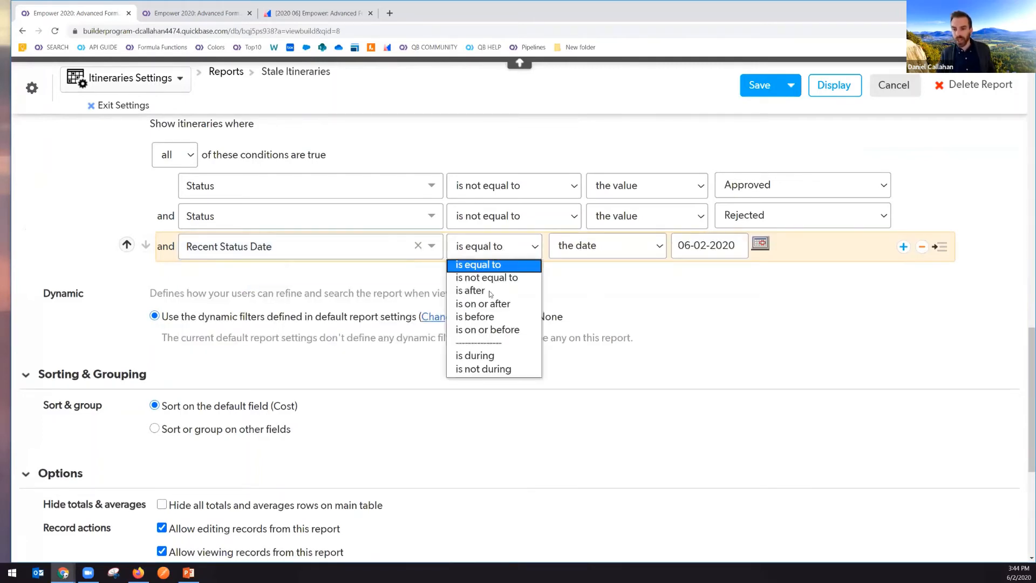
click(489, 331)
click(592, 256)
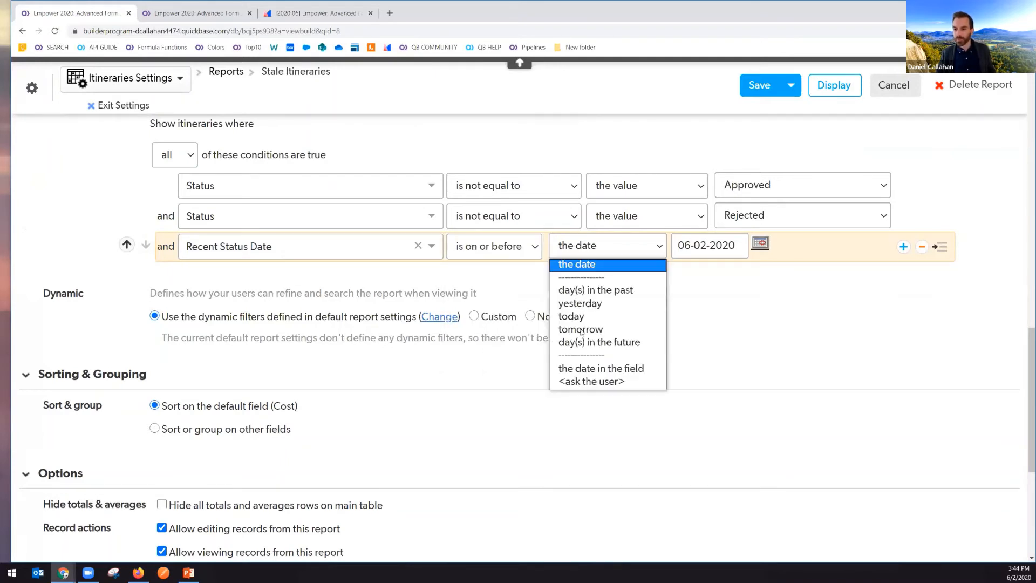
click(585, 292)
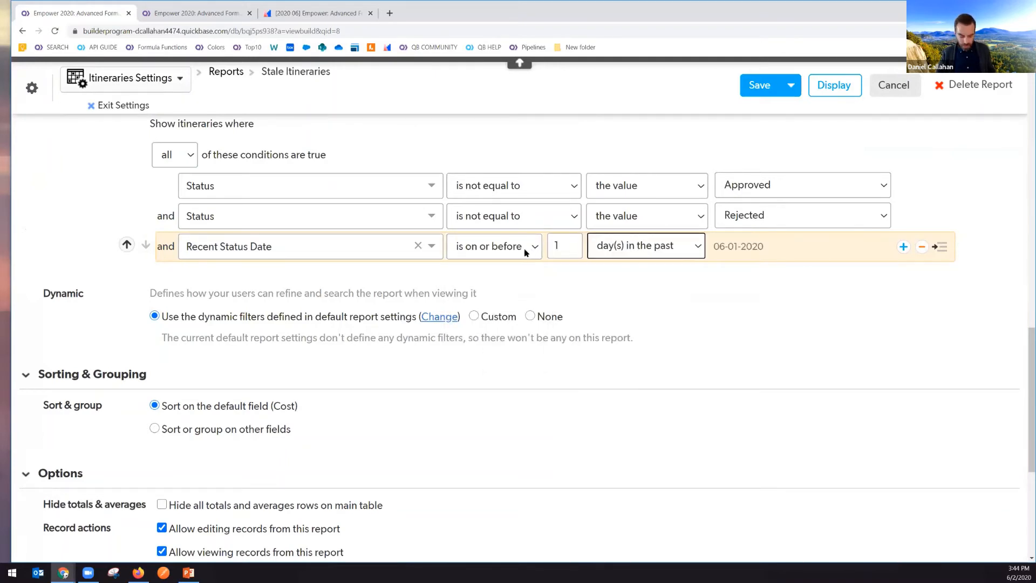
double_click(572, 251)
text(7)
click(744, 249)
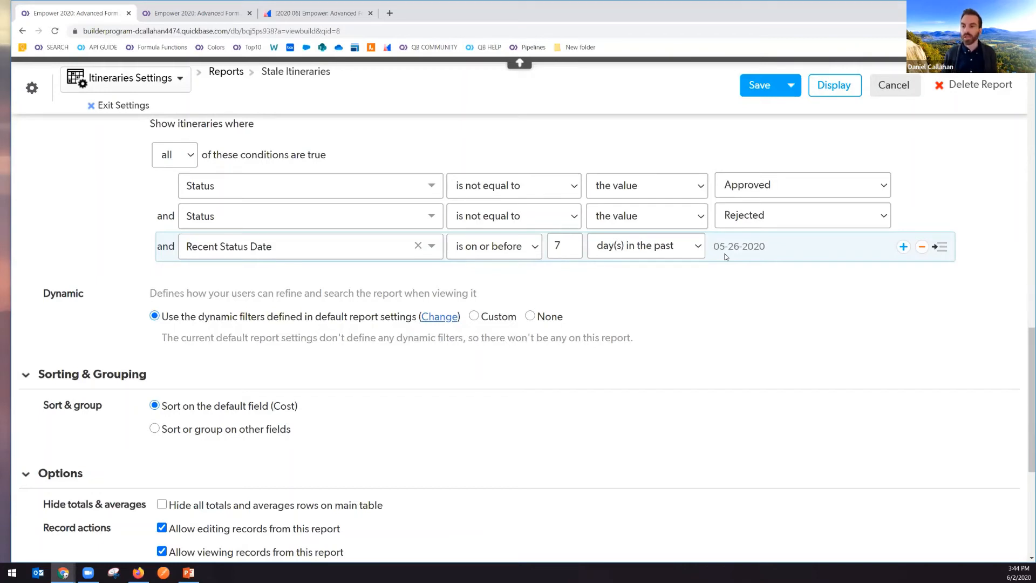
click(756, 88)
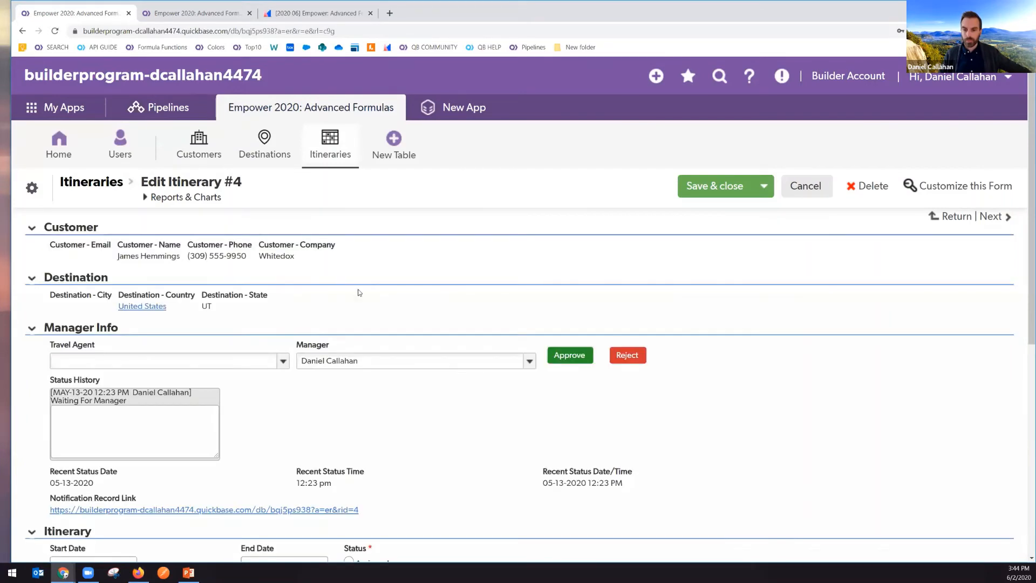
Change the status of Itinerary #4 to Waiting For Customer Response, then save and close the record
scroll(356, 294, down, 4)
scroll(322, 315, down, 3)
scroll(322, 316, up, 7)
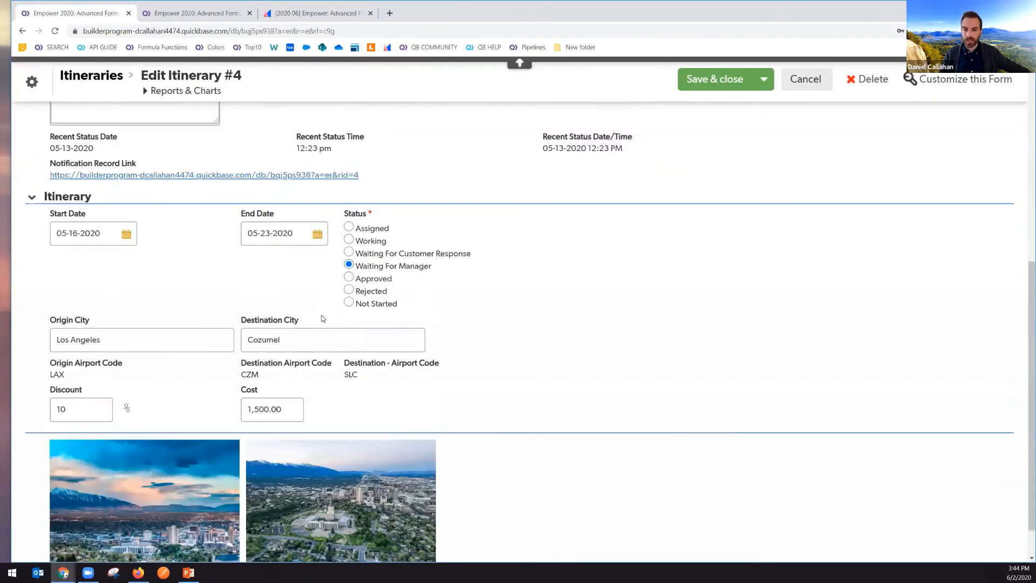
scroll(324, 313, down, 4)
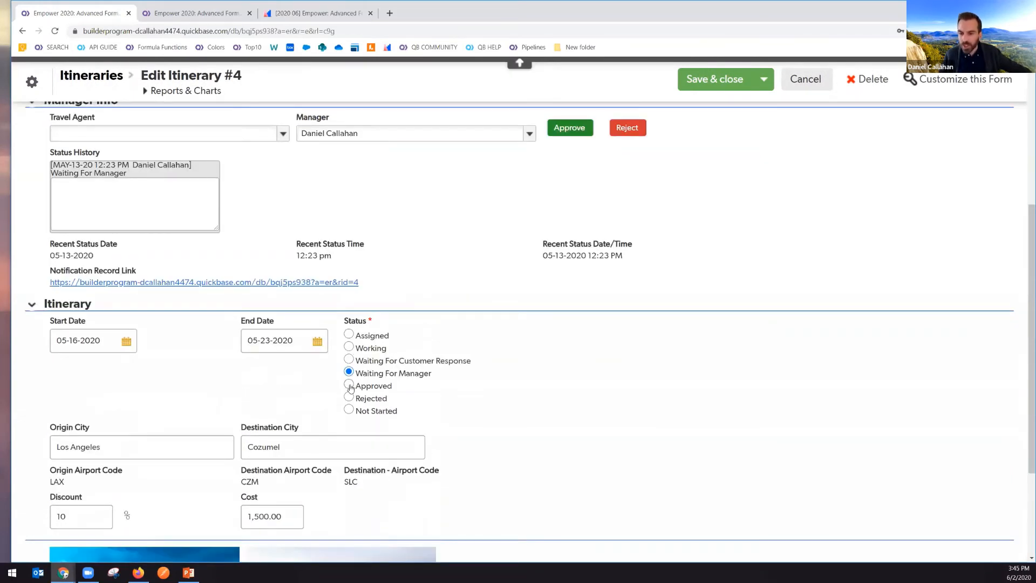
click(350, 360)
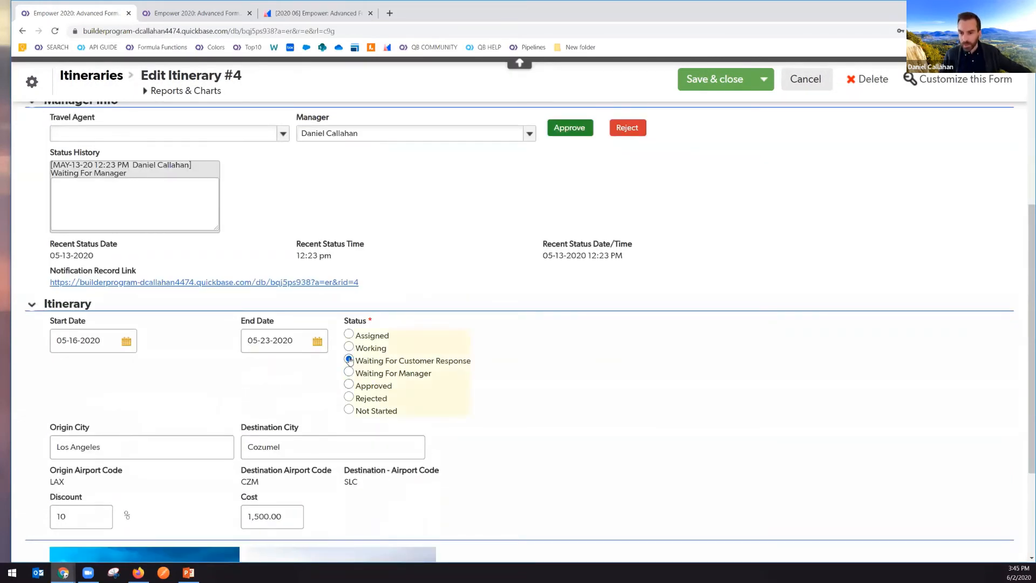
click(692, 79)
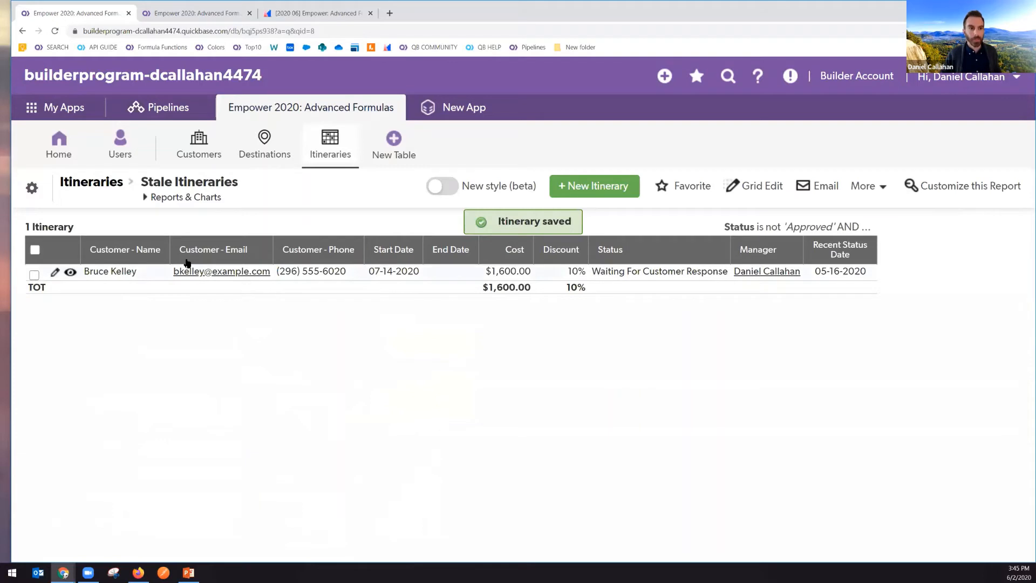
Switch to the PowerPoint presentation and advance to the Exercises slide about improving the approve / reject process
key(alt+Tab)
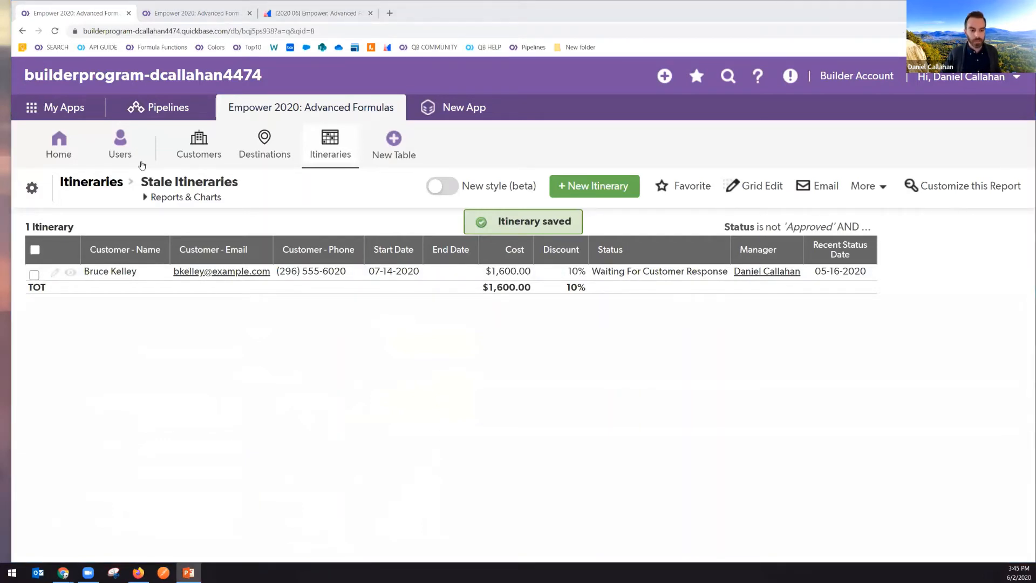
key(alt+Tab)
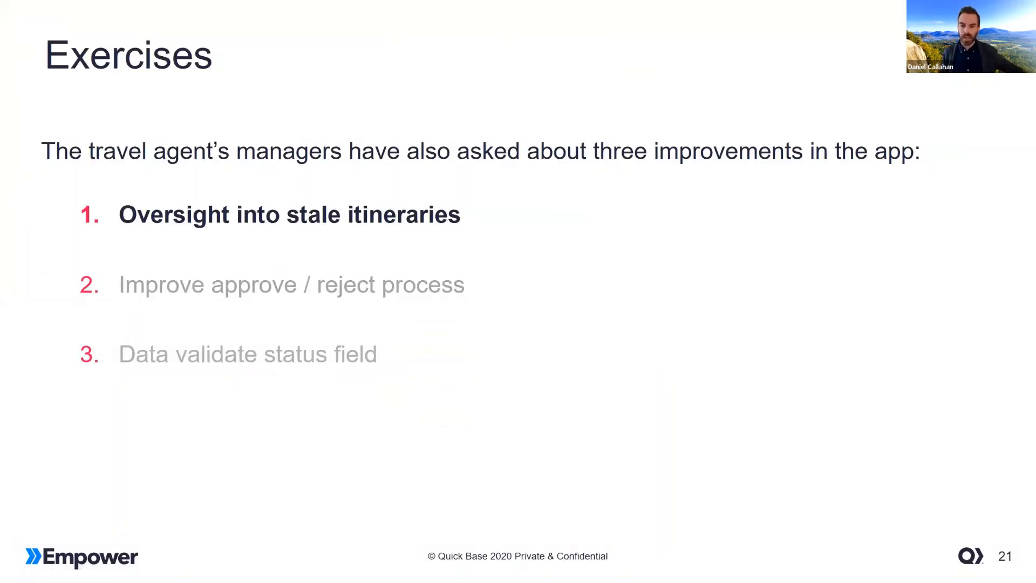
key(Right)
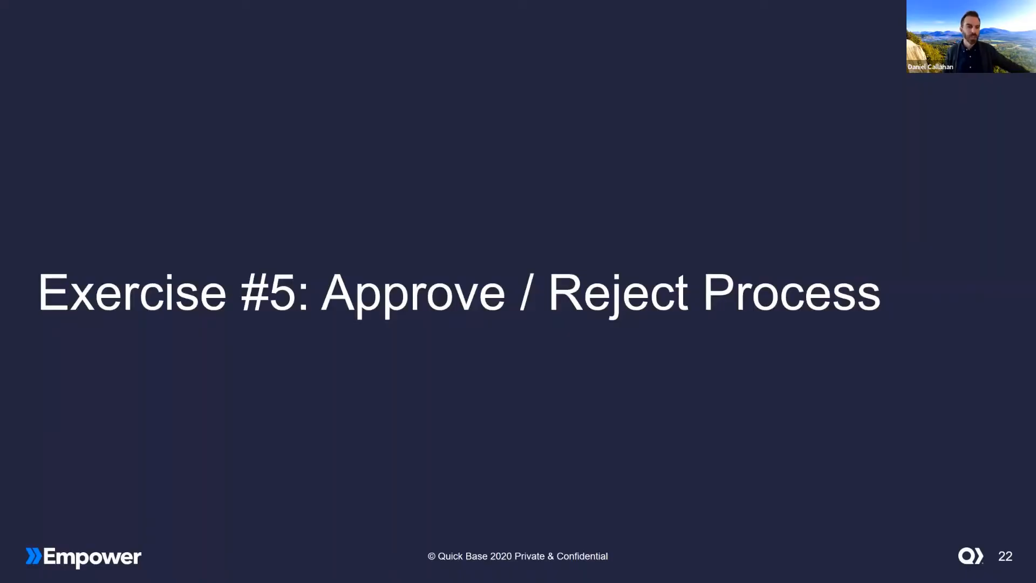
key(Right)
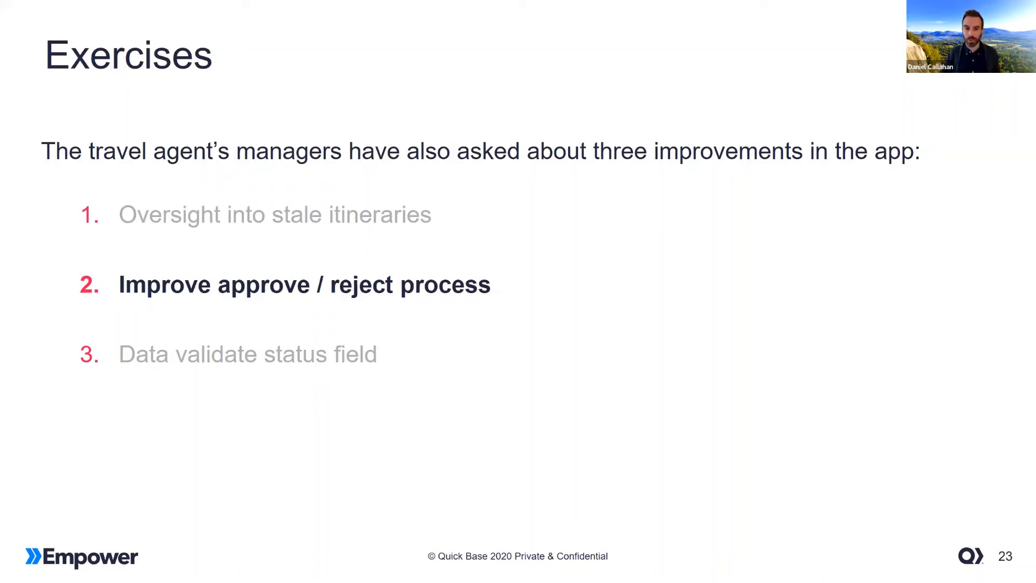
Switch back to Quickbase in the browser, open the Manager Approve/Reject report, and close the extra app tab
key(alt+Tab)
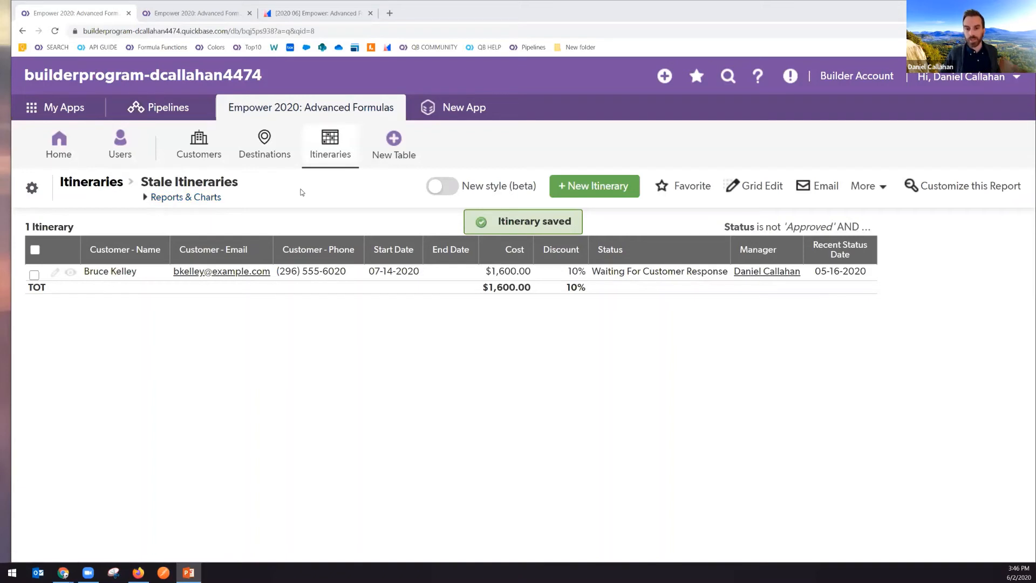
click(184, 198)
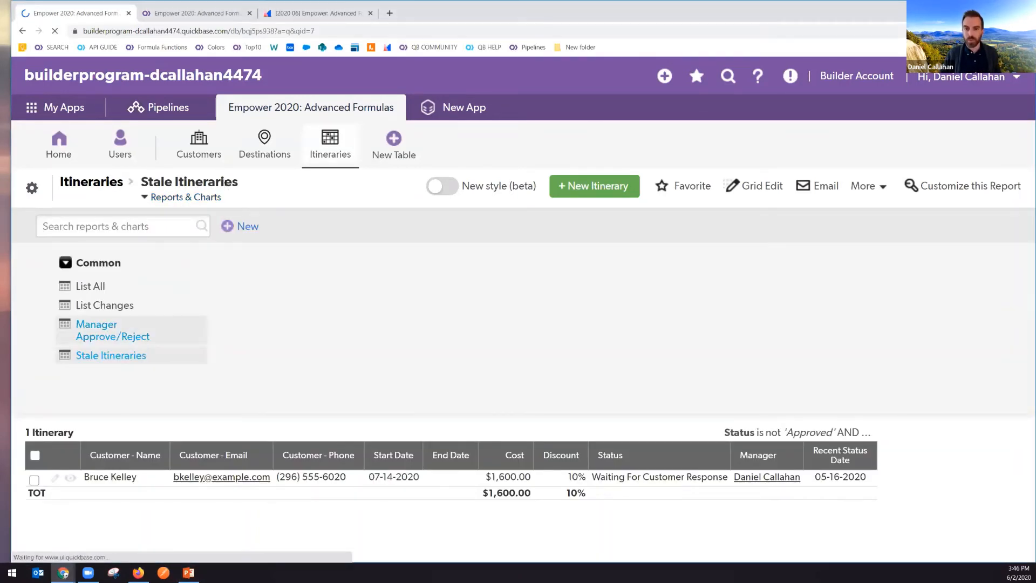
click(250, 13)
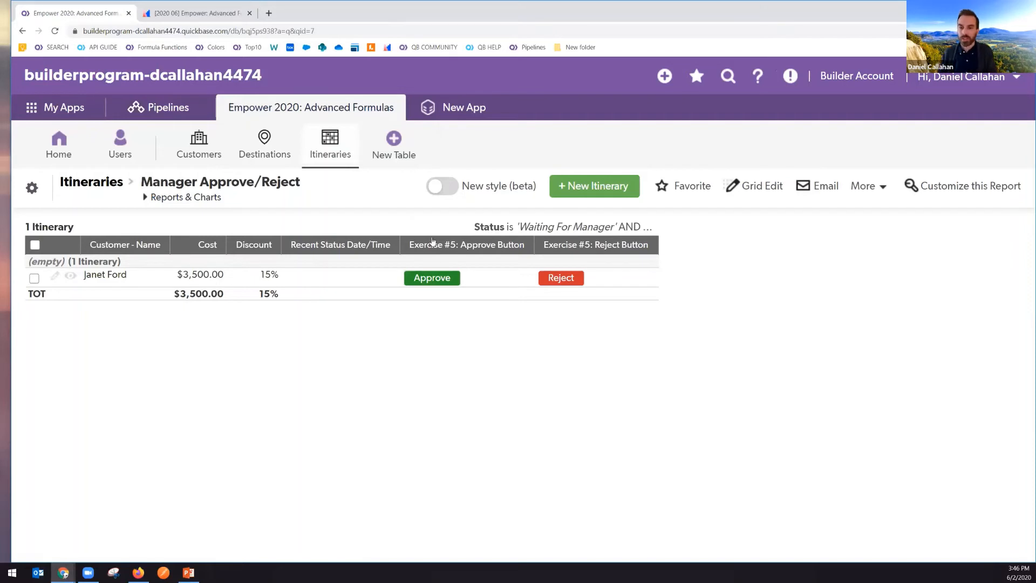
Open the field properties of the Exercise #5 Approve and Reject buttons in separate tabs, and view the listed itinerary record
click(521, 246)
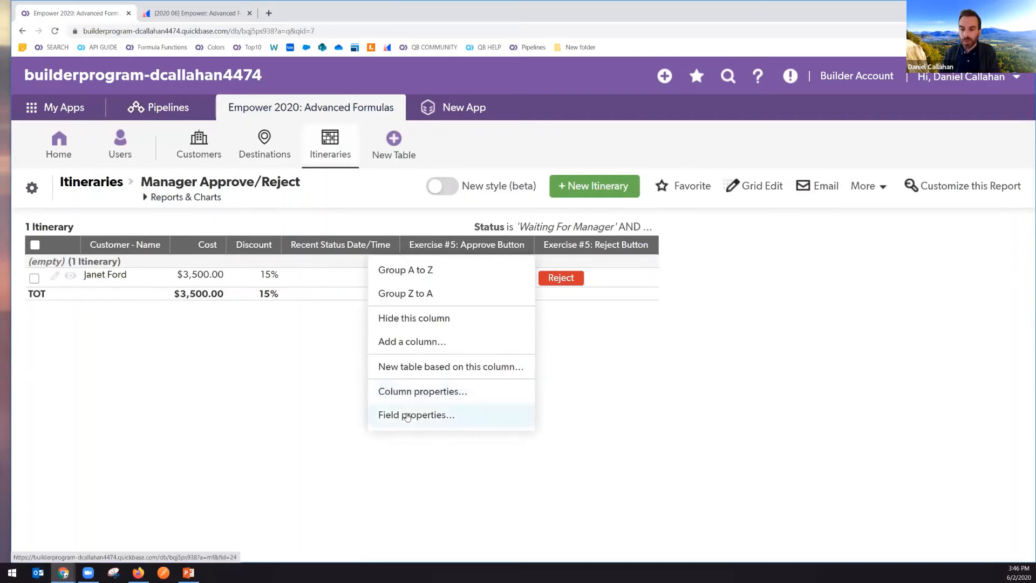
middle_click(407, 416)
click(646, 247)
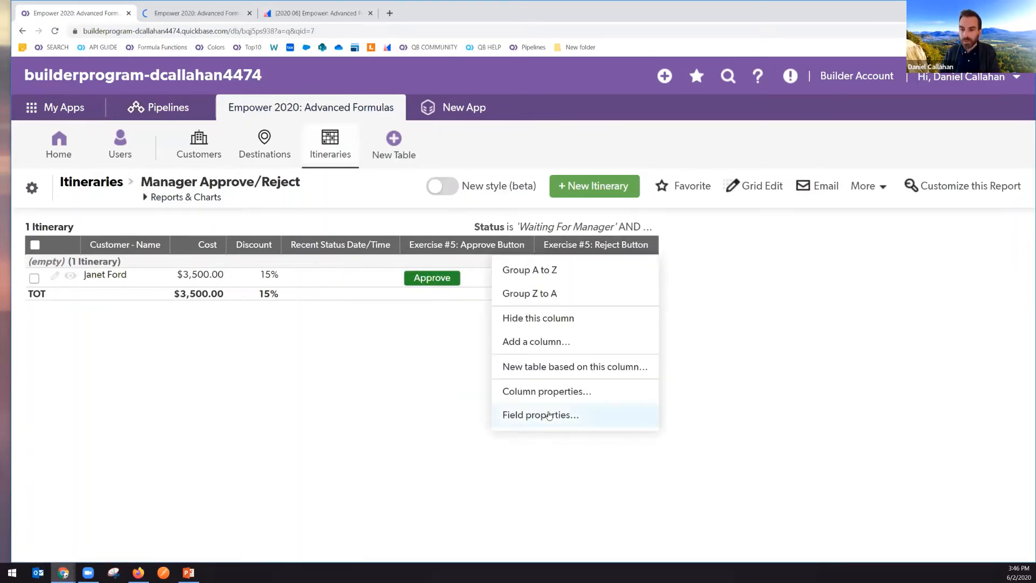
middle_click(547, 416)
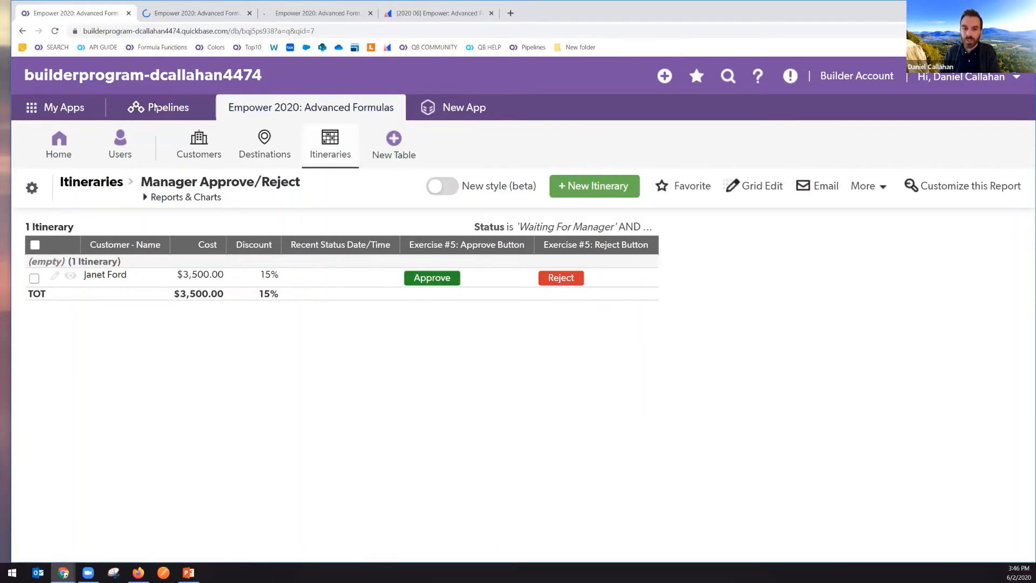
click(71, 276)
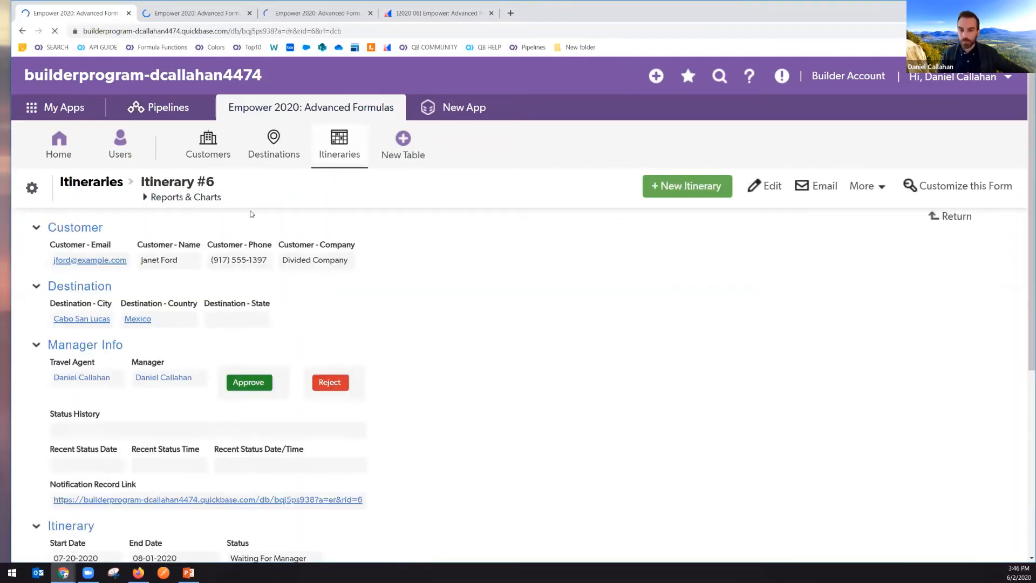
scroll(250, 215, down, 1)
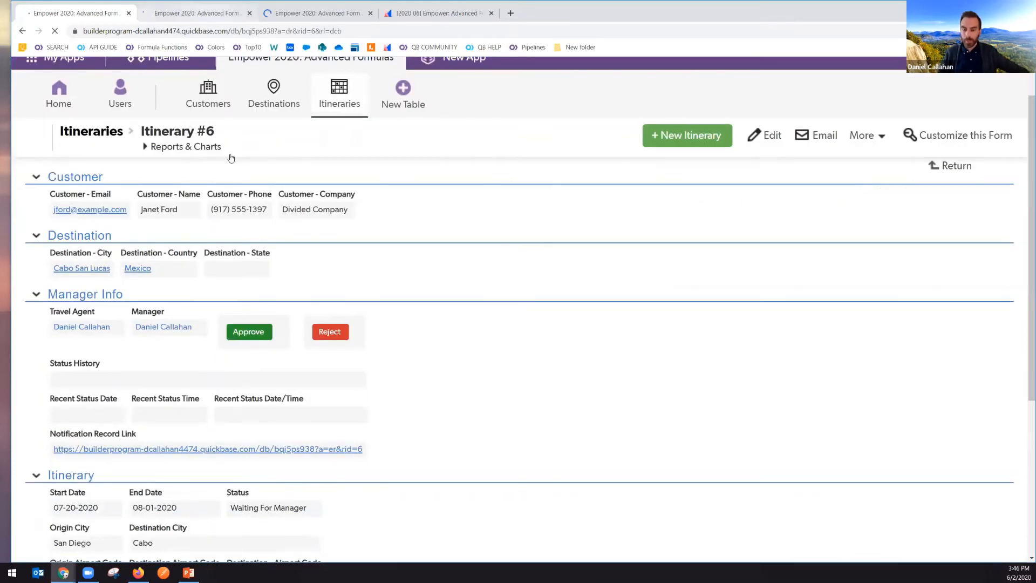
Examine the Approve button's URL formula, focusing on the _fid_31 and _fid_32 parameters
click(169, 16)
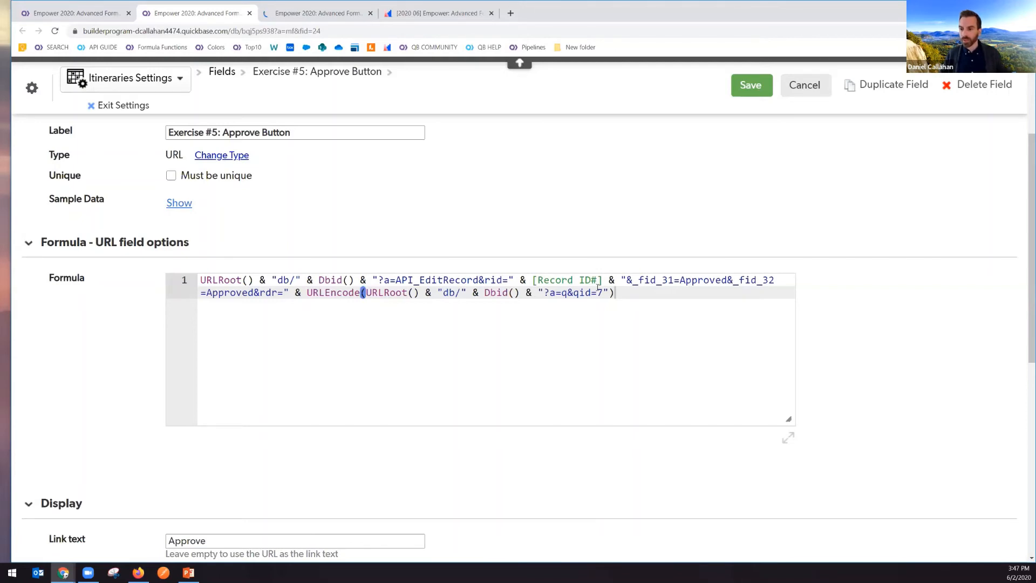
click(655, 280)
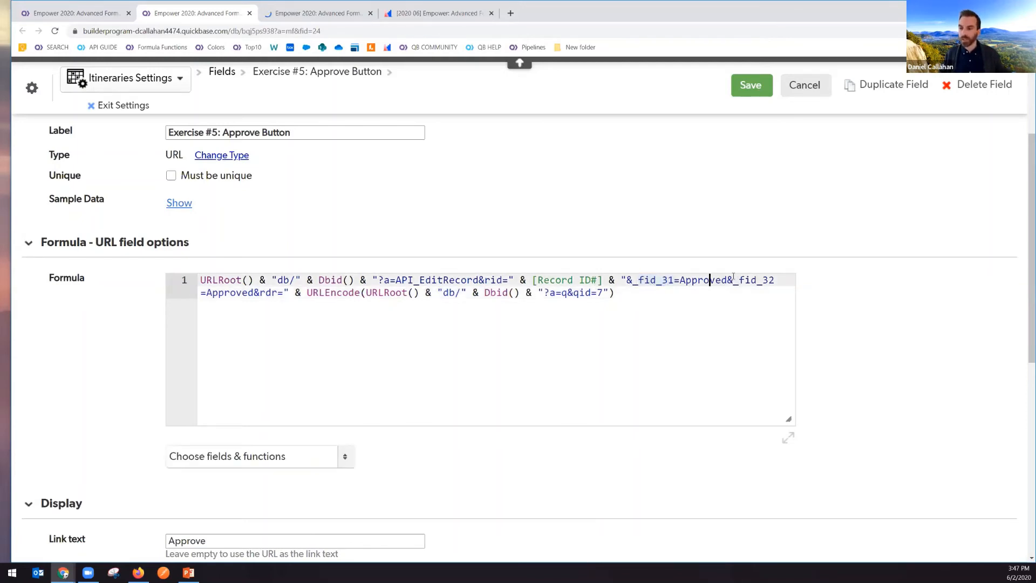
drag(744, 280, 766, 280)
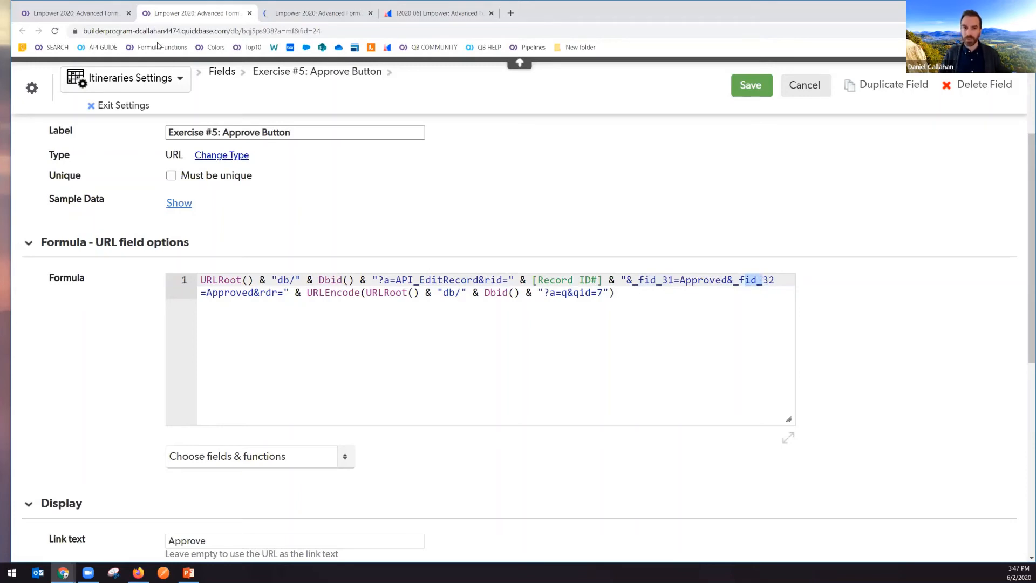
Look up the field ID of the Status field on the Itinerary #6 record
click(99, 16)
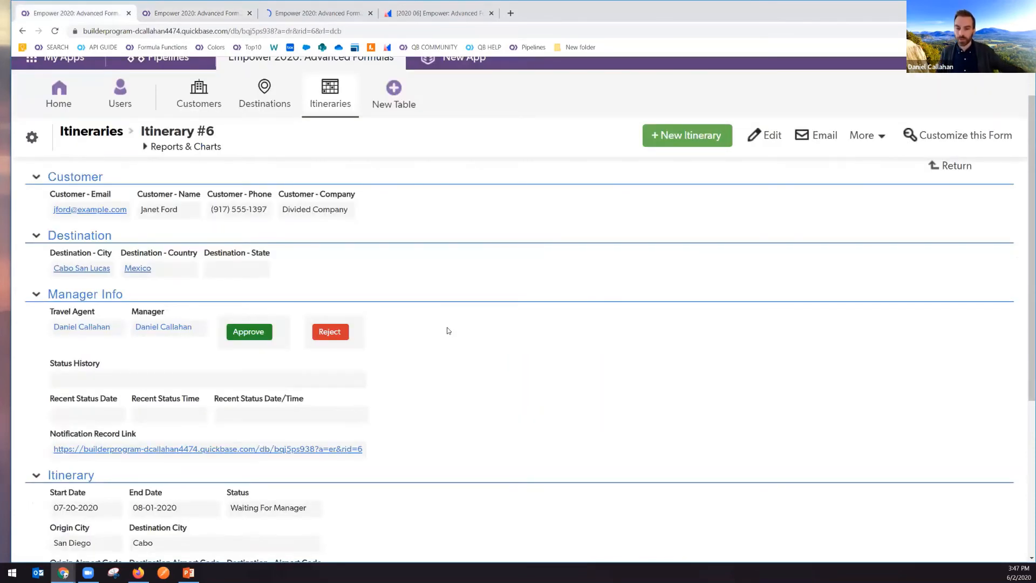
scroll(447, 327, down, 1)
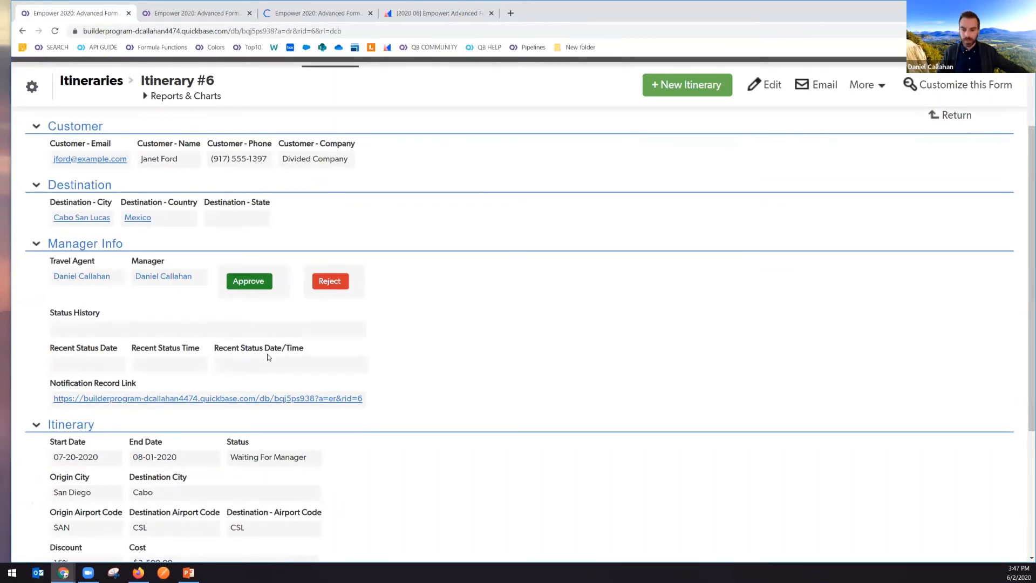
scroll(269, 357, down, 1)
right_click(232, 395)
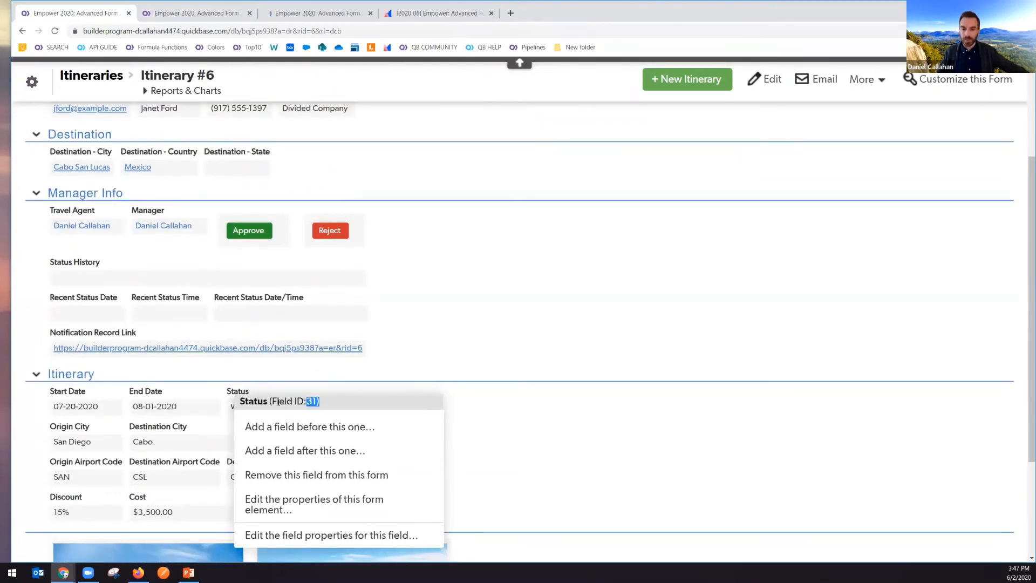
Look up the field ID of the Status History field on the Itinerary #6 record
click(85, 279)
right_click(83, 271)
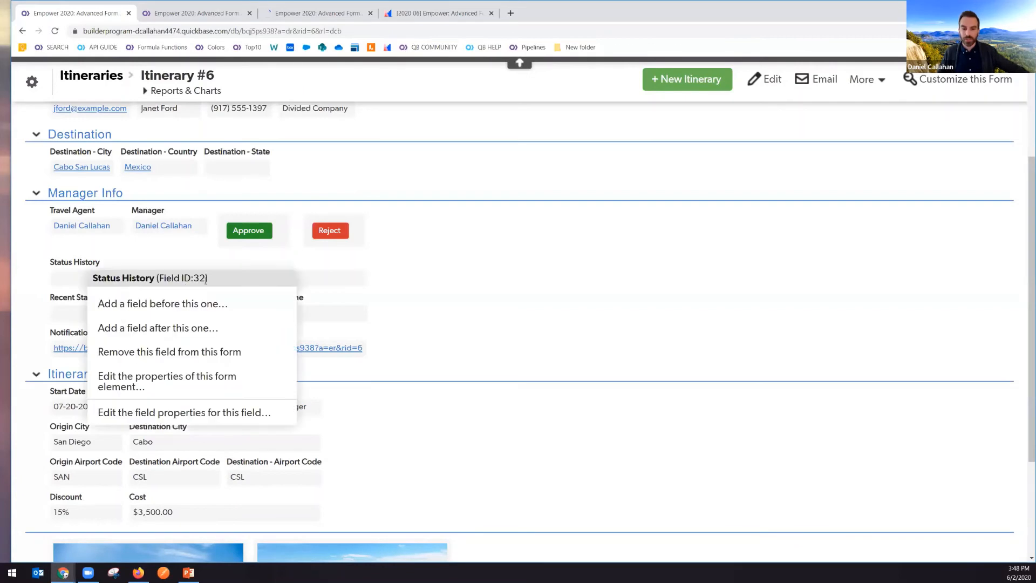
drag(174, 278, 237, 292)
click(318, 268)
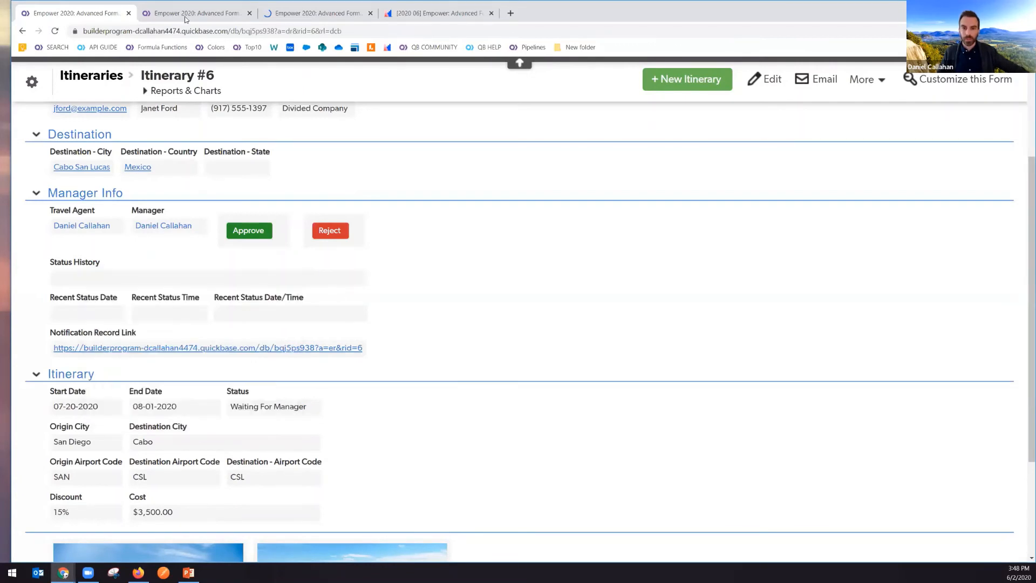
Examine the _fid_32 parameter, the rdr parameter and the URLEncode redirect in the Approve button's URL formula
click(185, 17)
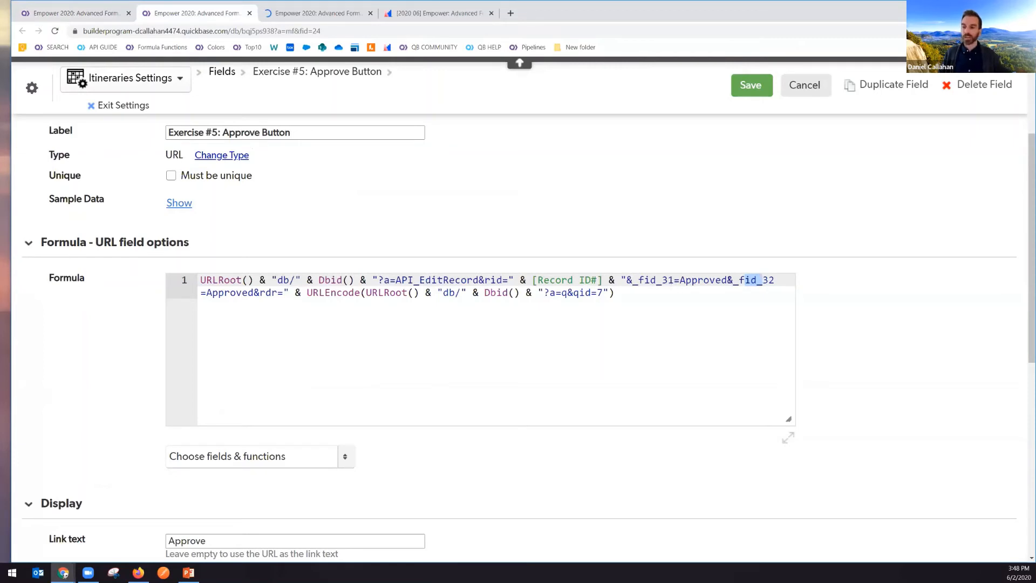
click(771, 279)
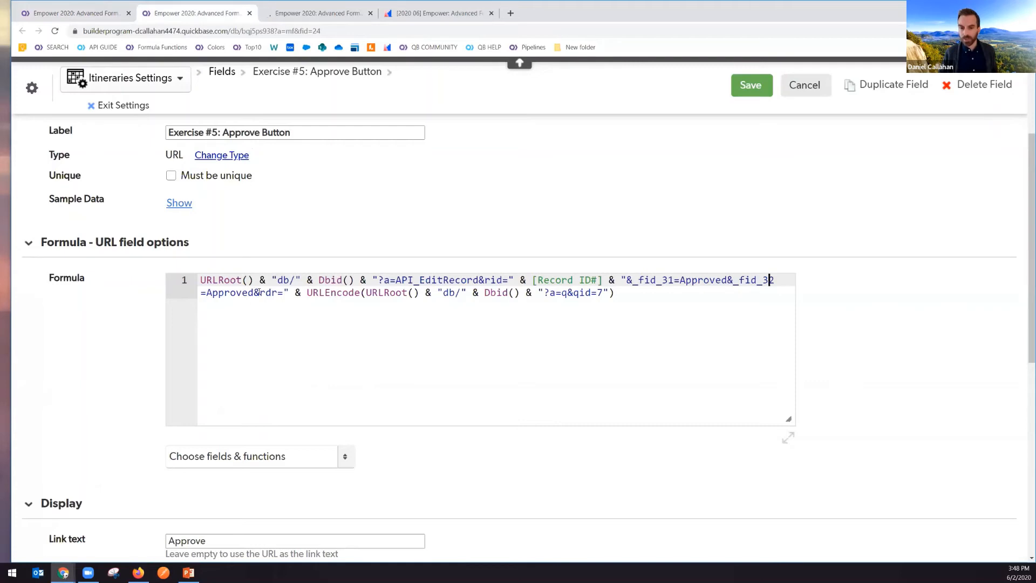
drag(260, 292, 278, 293)
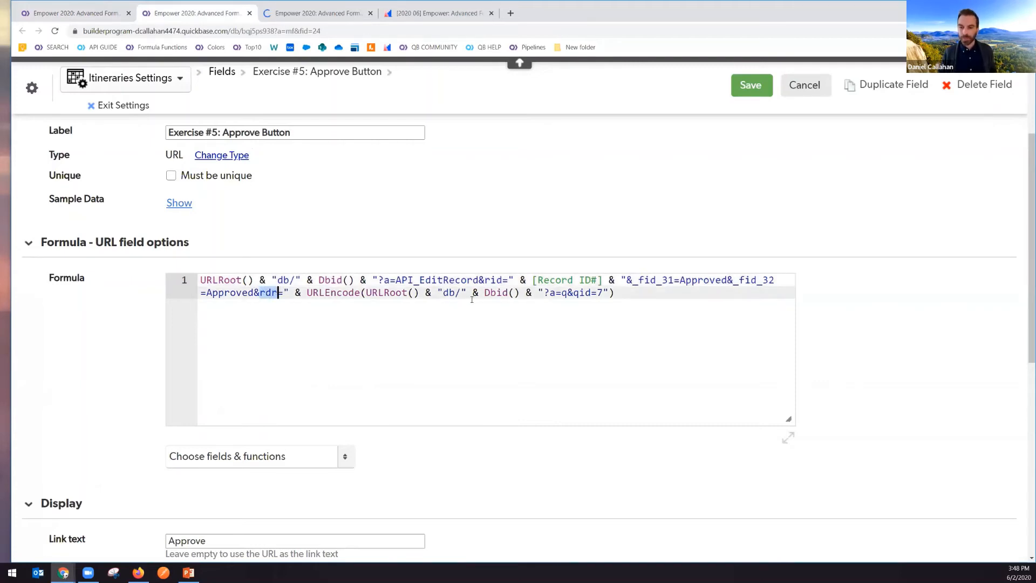
click(363, 292)
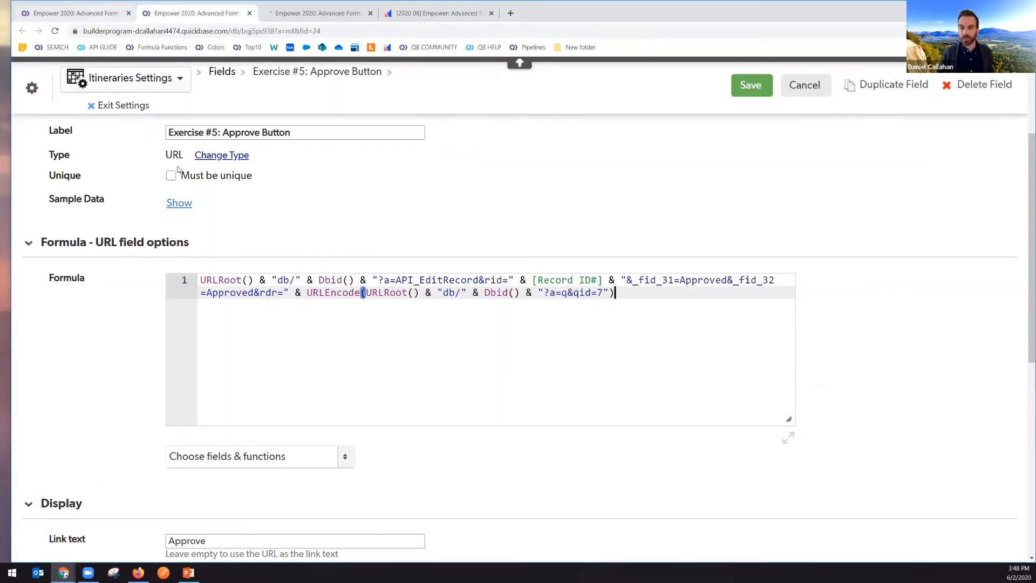
Return to the Manager Approve/Reject report and inspect the qid parameter in its URL
key(ctrl+shift+Tab)
click(24, 31)
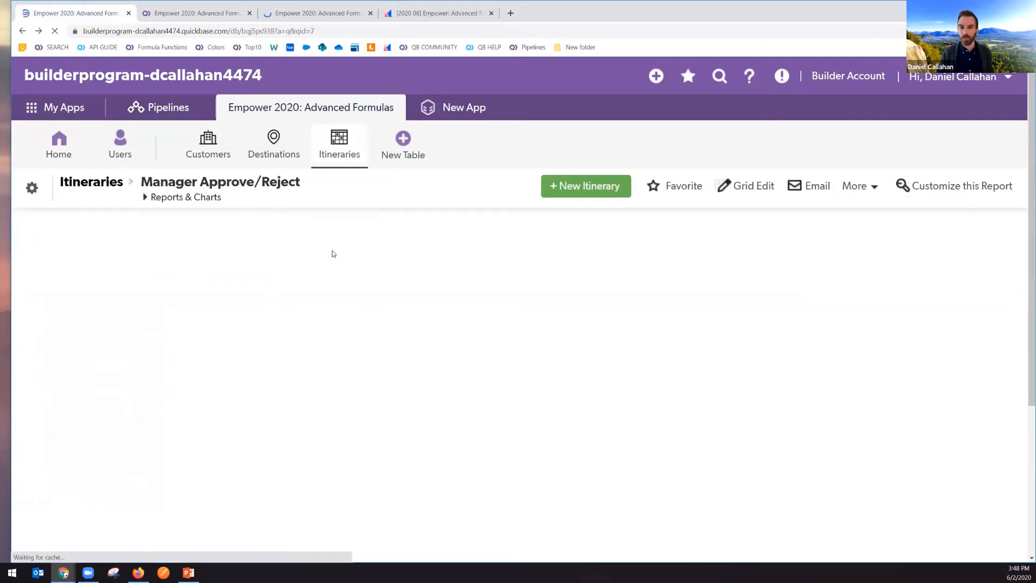
click(326, 31)
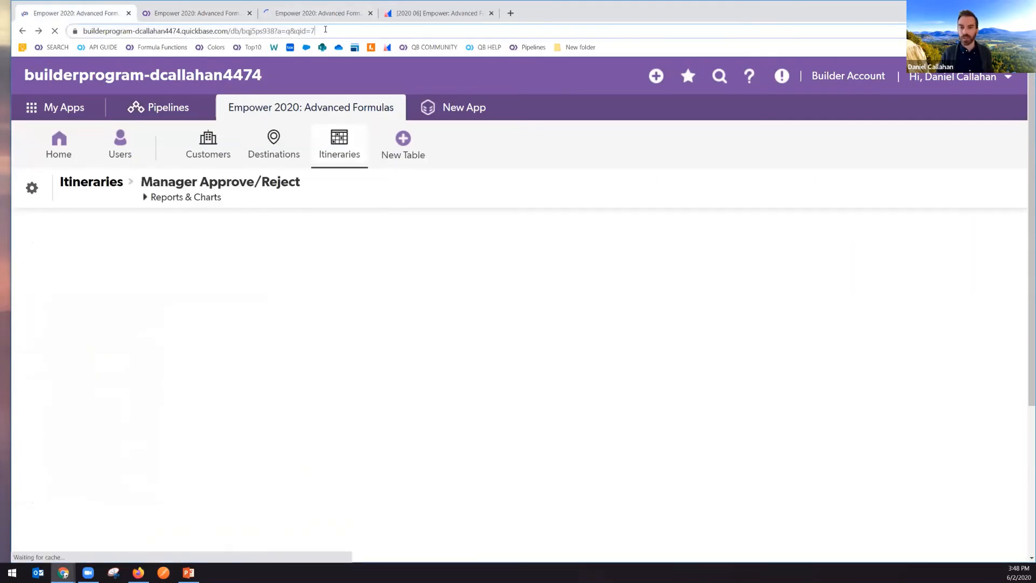
click(336, 30)
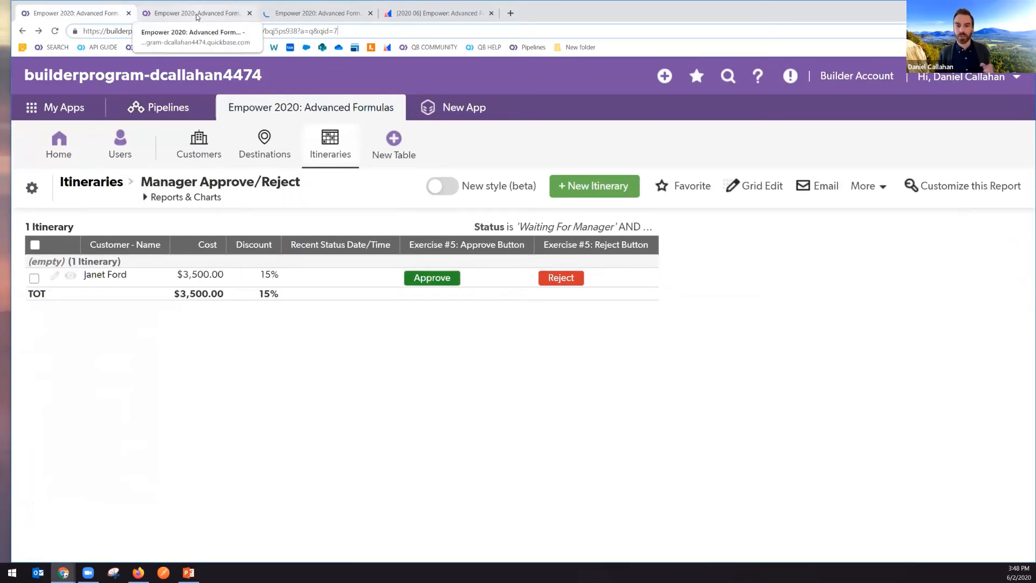
Close the Approve button's field properties and enlarge the Reject button's formula editor to show the whole formula
click(197, 17)
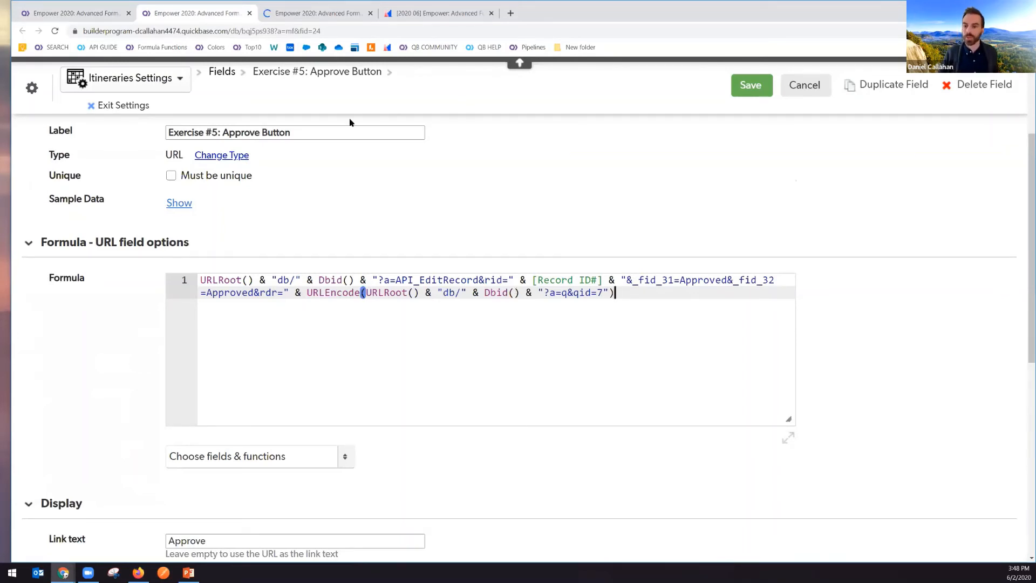
click(250, 13)
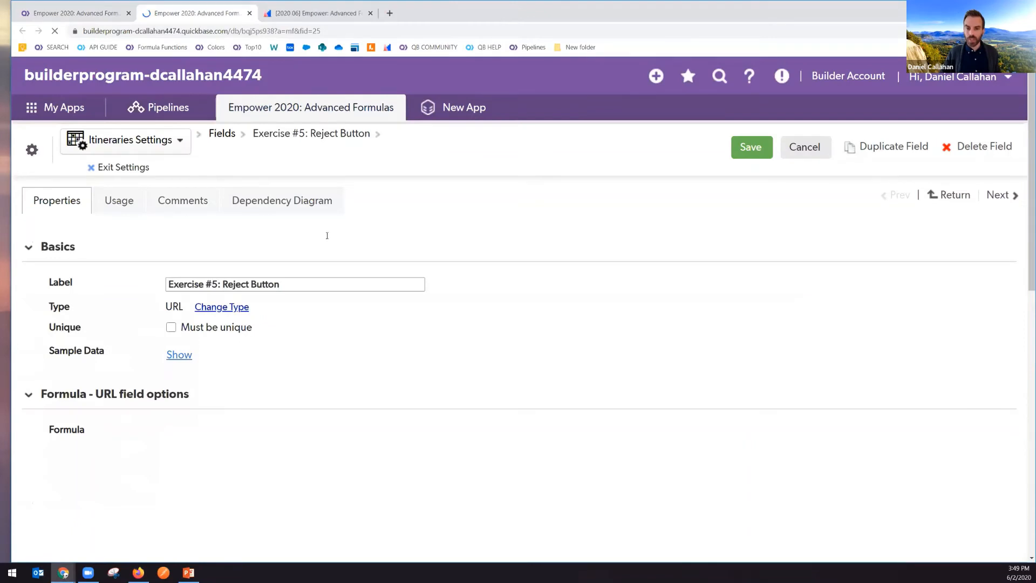
scroll(327, 235, down, 3)
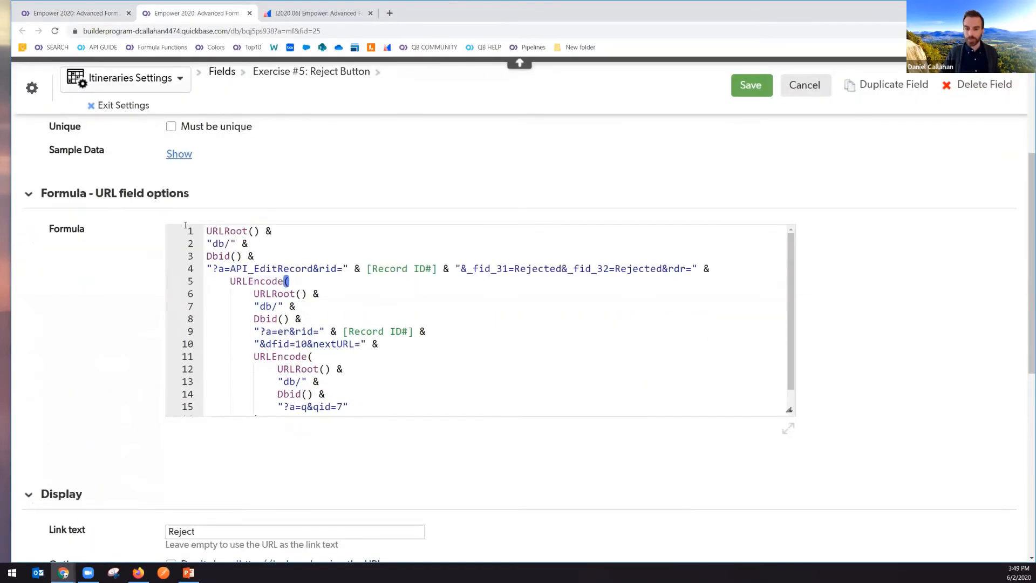
drag(790, 410, 795, 458)
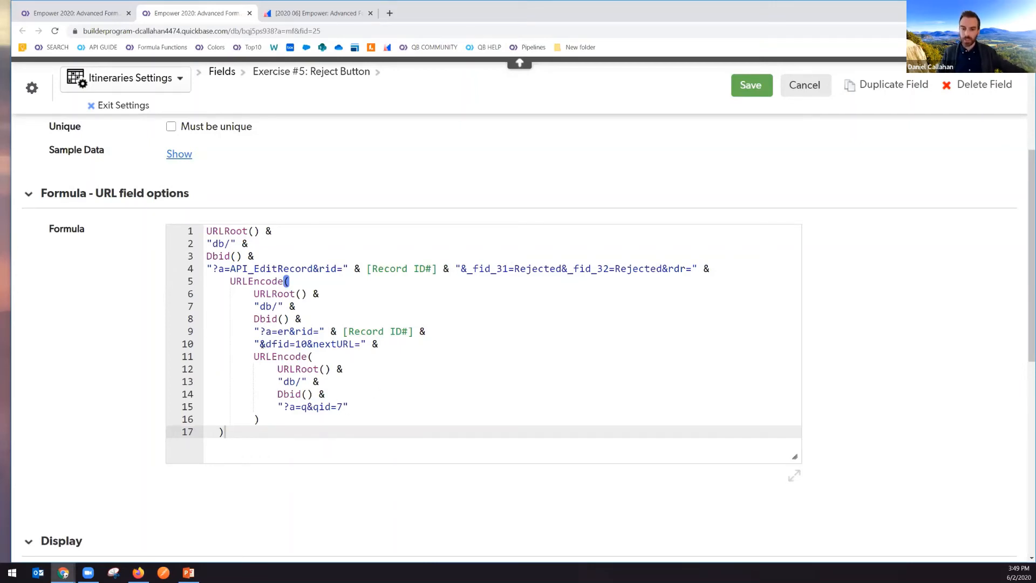
click(220, 280)
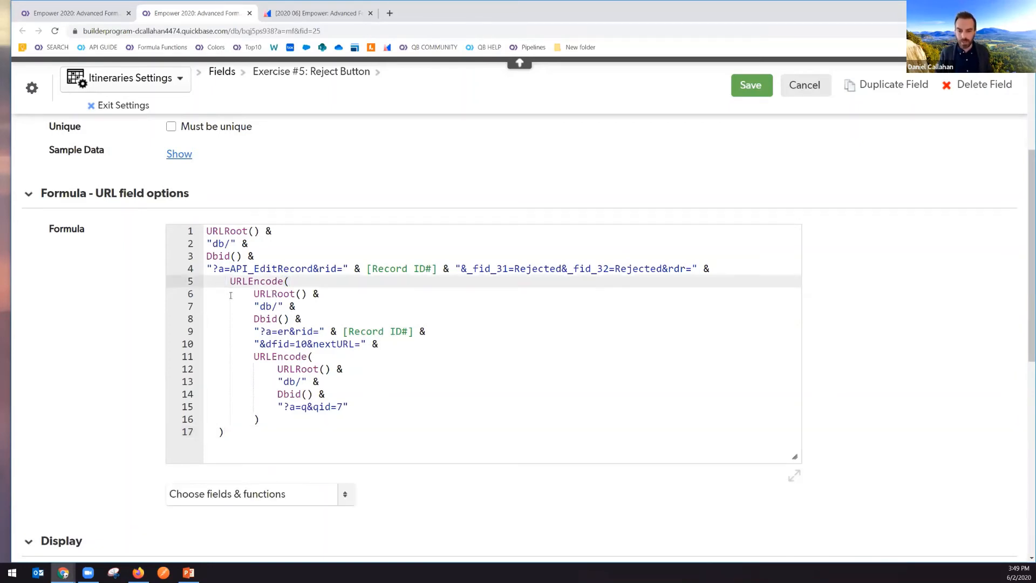
key(ctrl+plus)
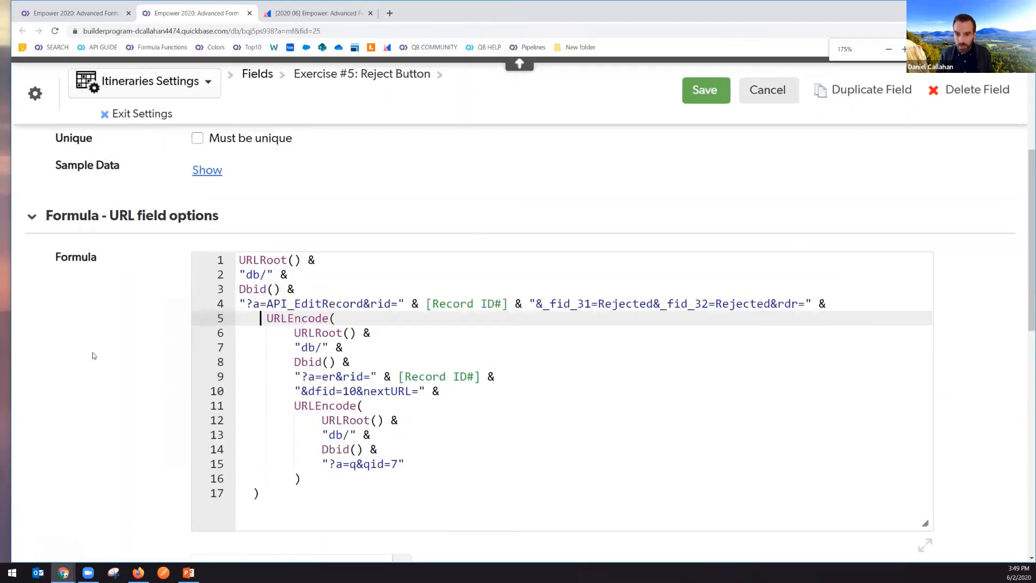
scroll(126, 366, down, 1)
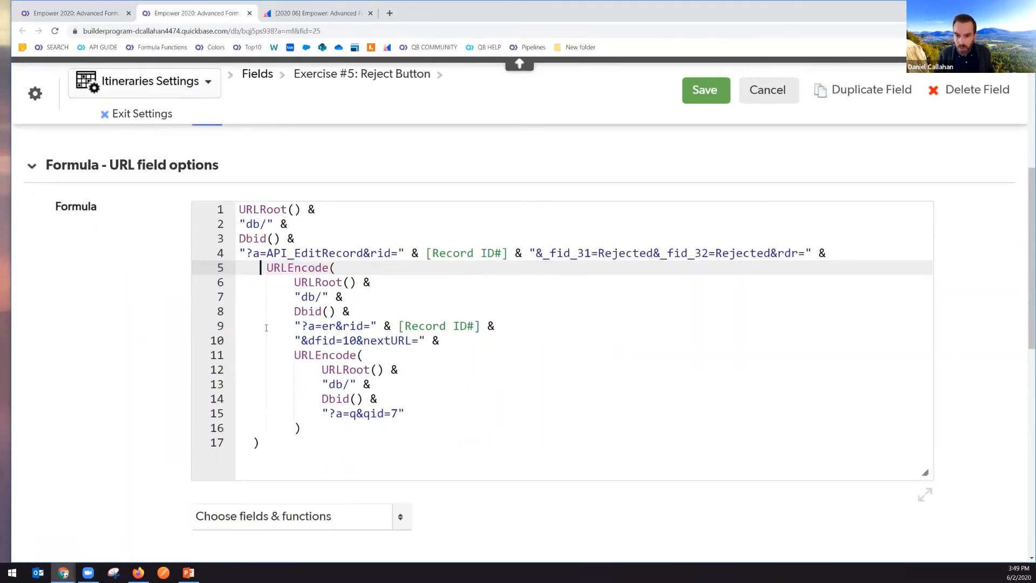
Outdent the URLRoot() line under the first URLEncode in the Reject formula, and restore its indentation
click(266, 272)
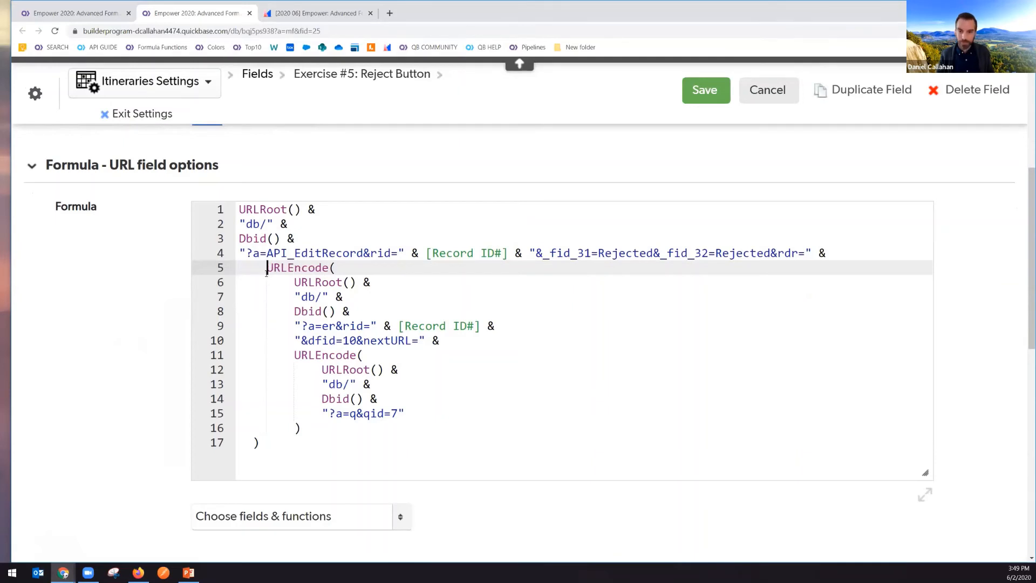
key(Down)
key(shift+Tab)
key(shift+Tab)
key(Tab)
key(Tab)
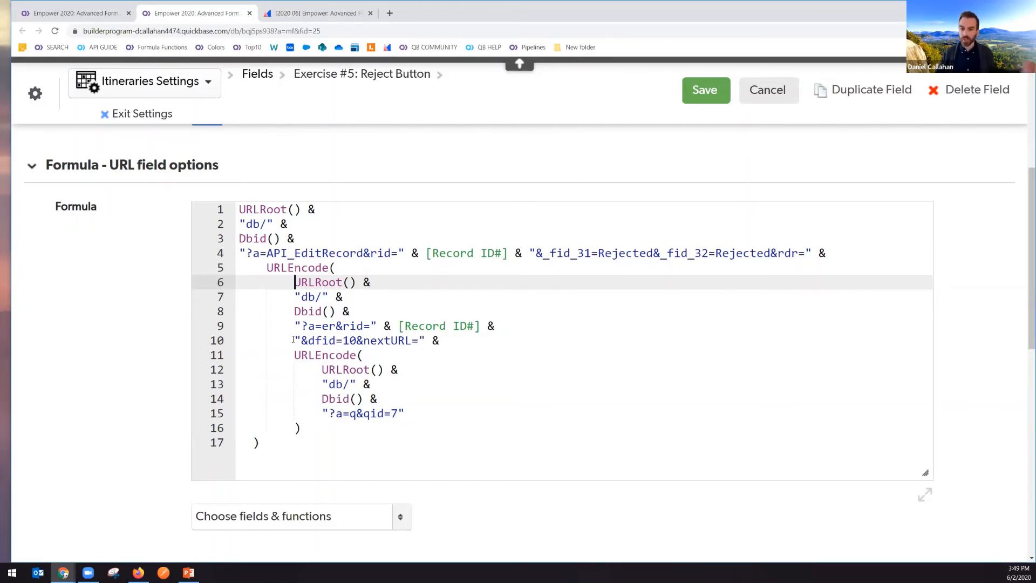
Examine the rdr and nextURL redirect parameters in the Reject button's URL formula
drag(778, 253, 793, 253)
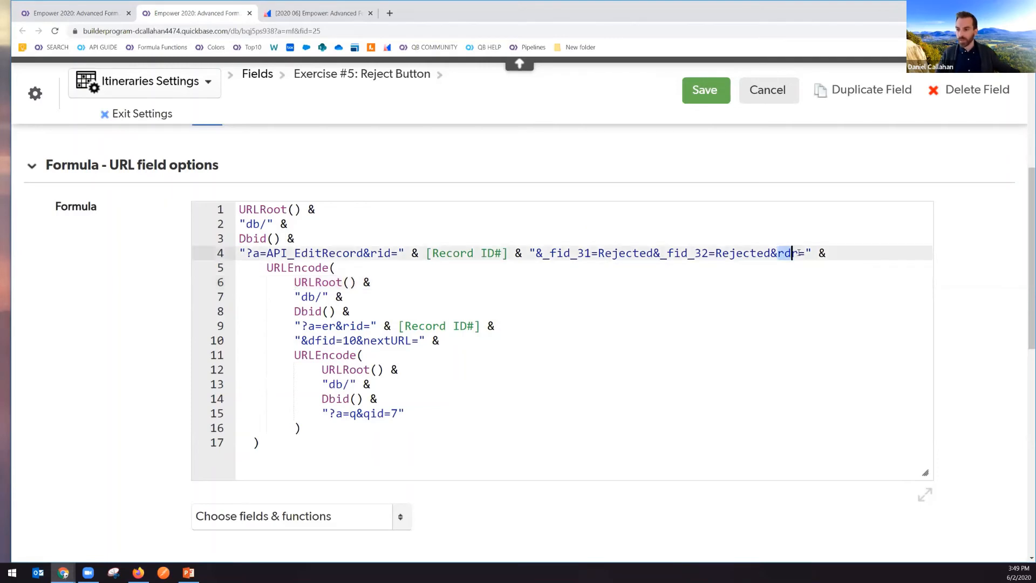
click(798, 253)
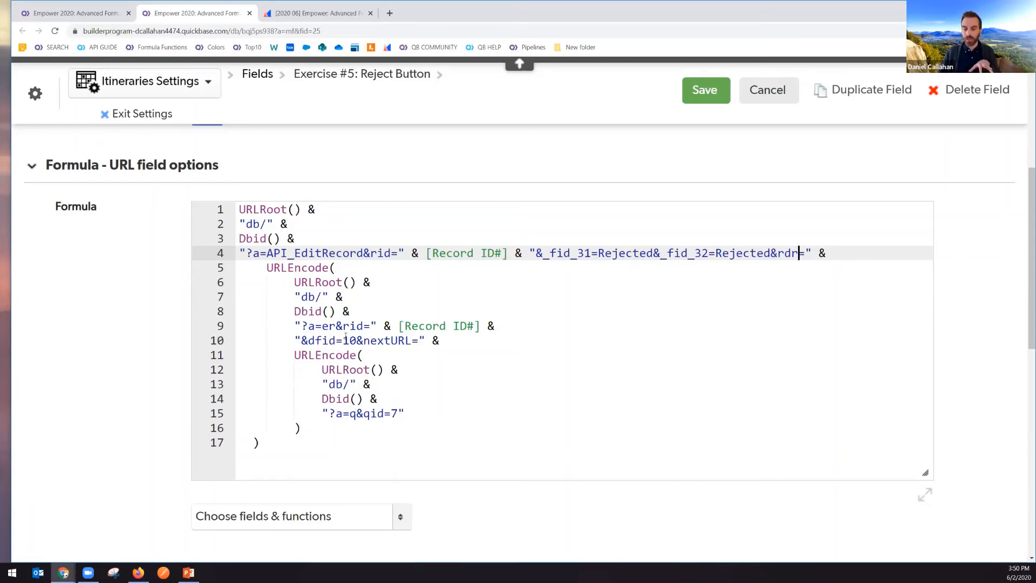
drag(364, 341, 416, 342)
click(418, 341)
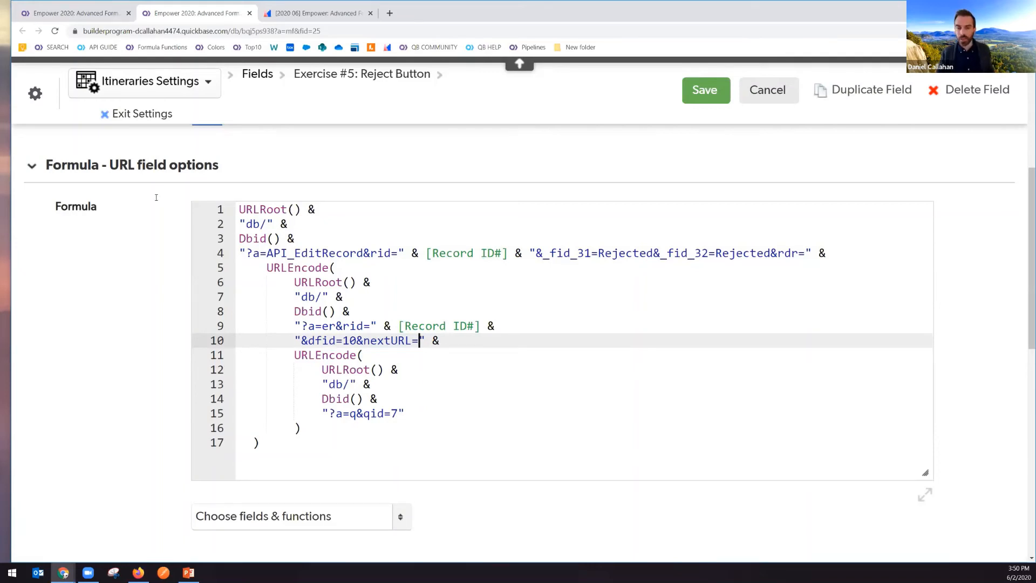
Reject the itinerary listed in the Manager Approve/Reject report and enter the rejection reason "The discount % was too high."
click(84, 14)
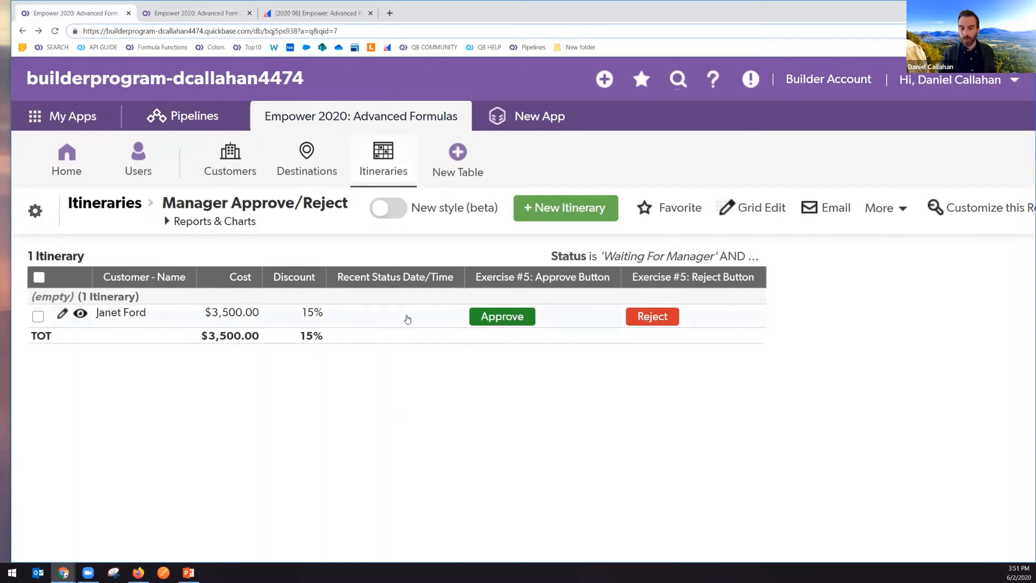
click(645, 324)
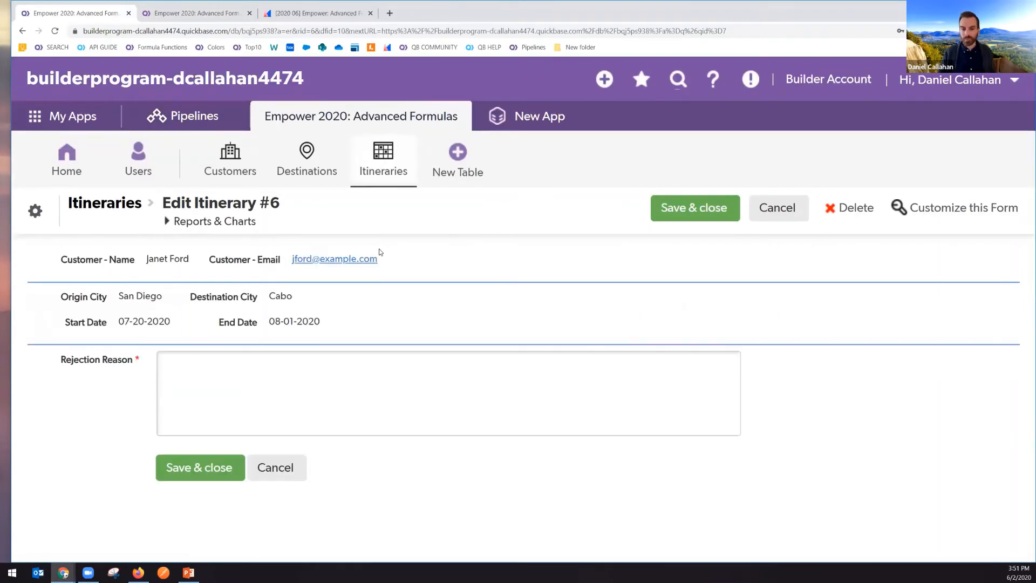
click(238, 367)
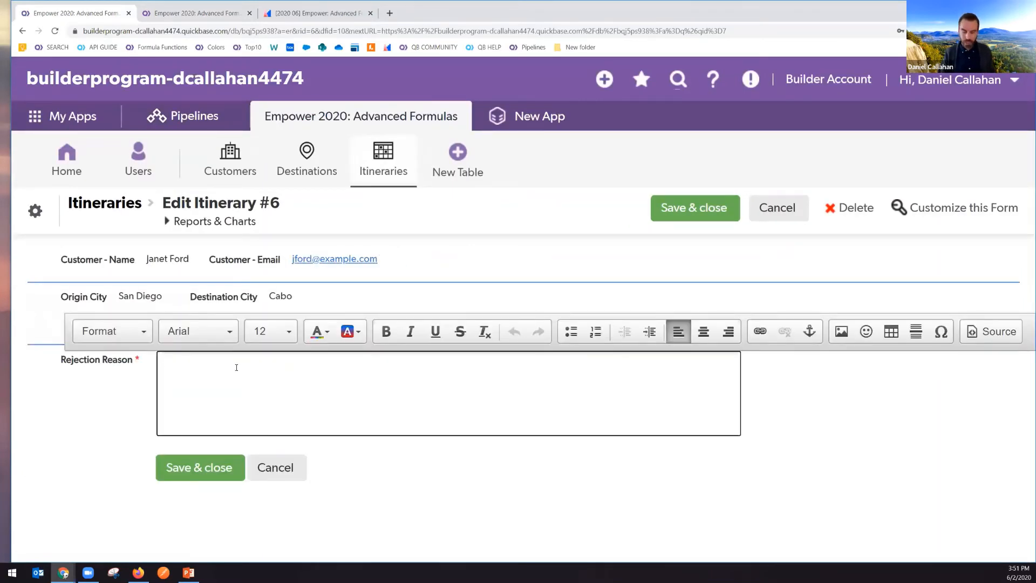
text(The discount)
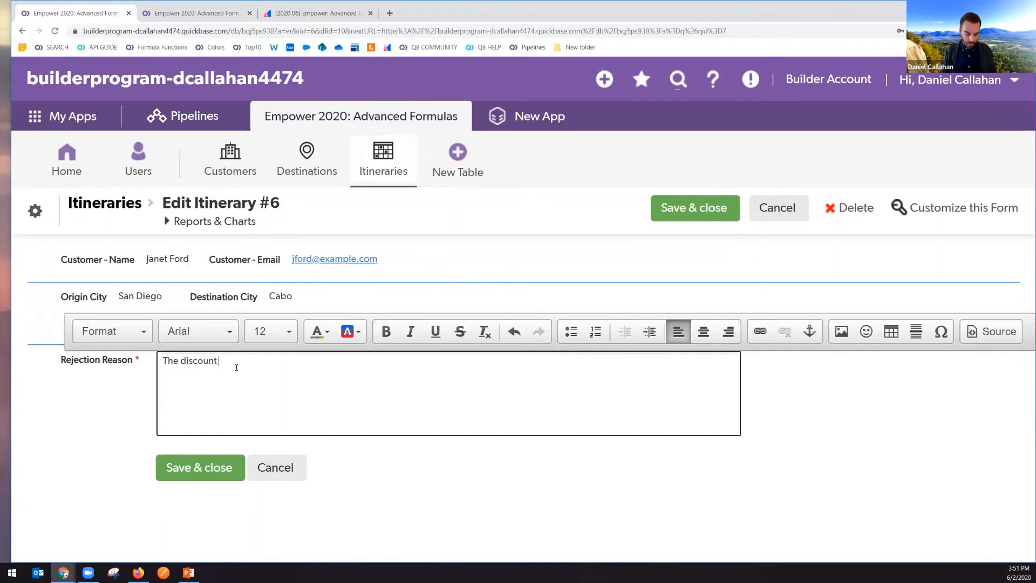
text( % was too high.)
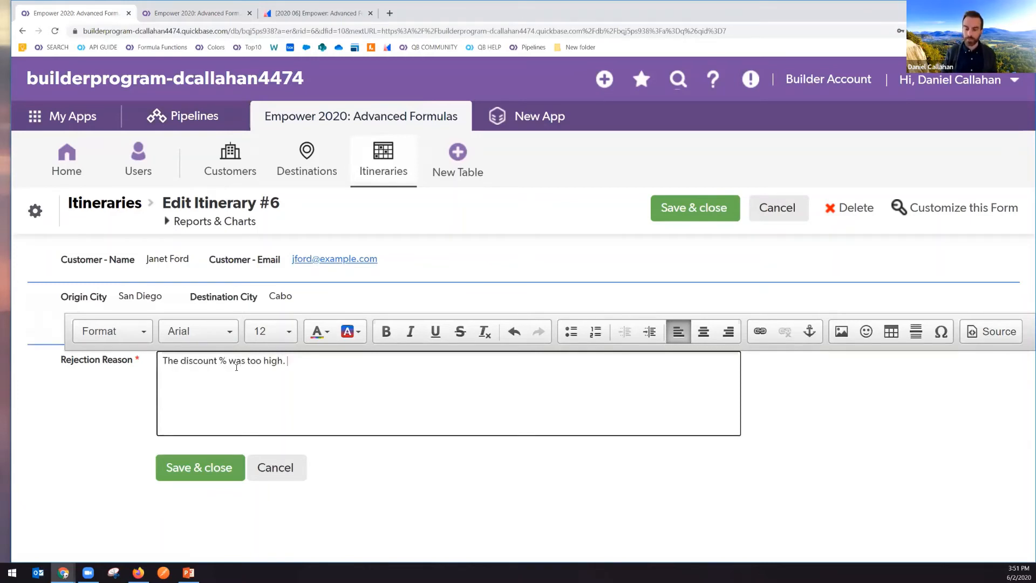
key(Return)
key(Return)
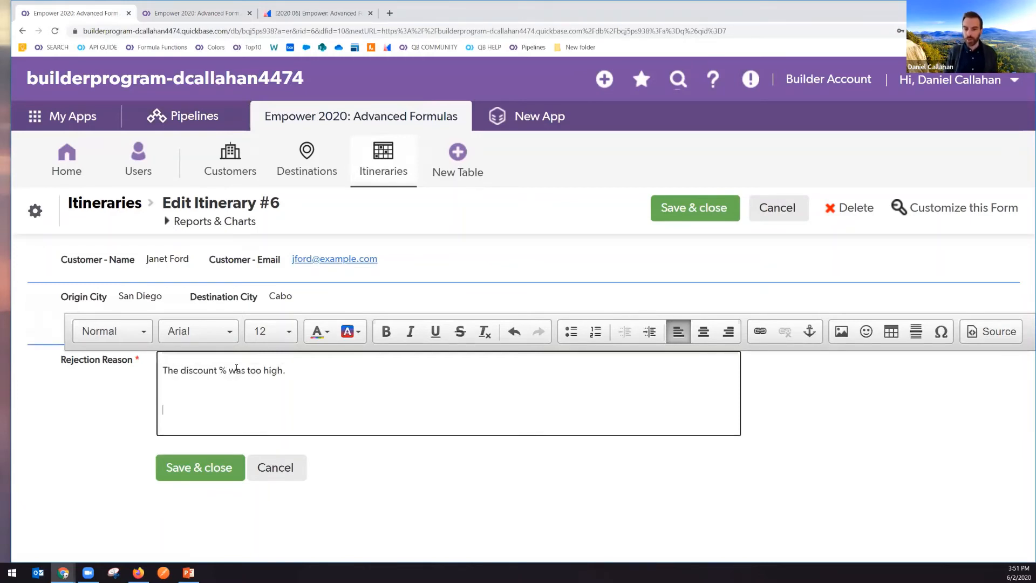
Add "Note to agent: Please reach out to discuss the discount." below the rejection reason and save the itinerary
text(Note to age)
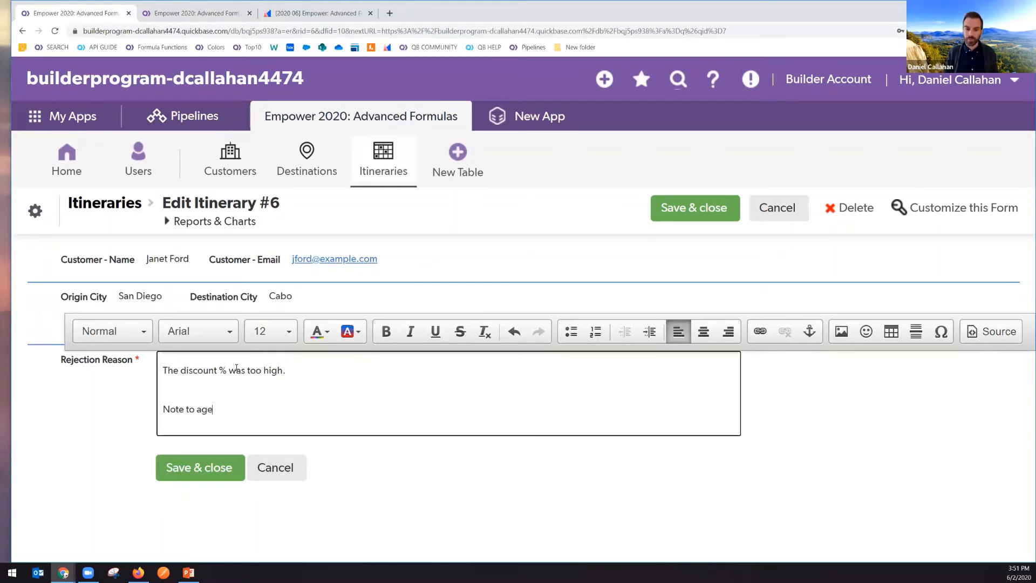
text(nt: Please reach otu to d)
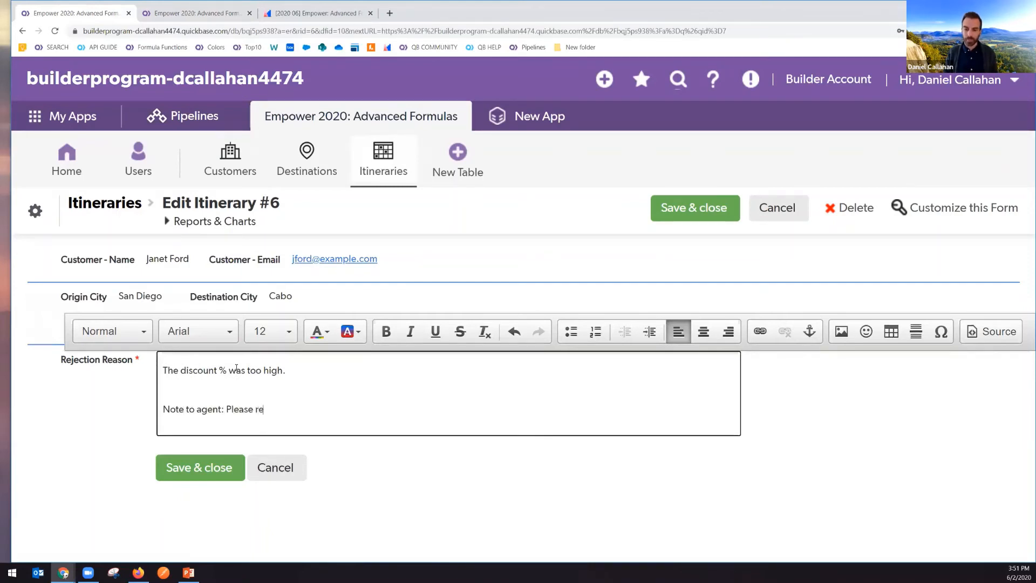
key(BackSpace)
key(BackSpace)
key(BackSpace)
key(BackSpace)
key(BackSpace)
key(BackSpace)
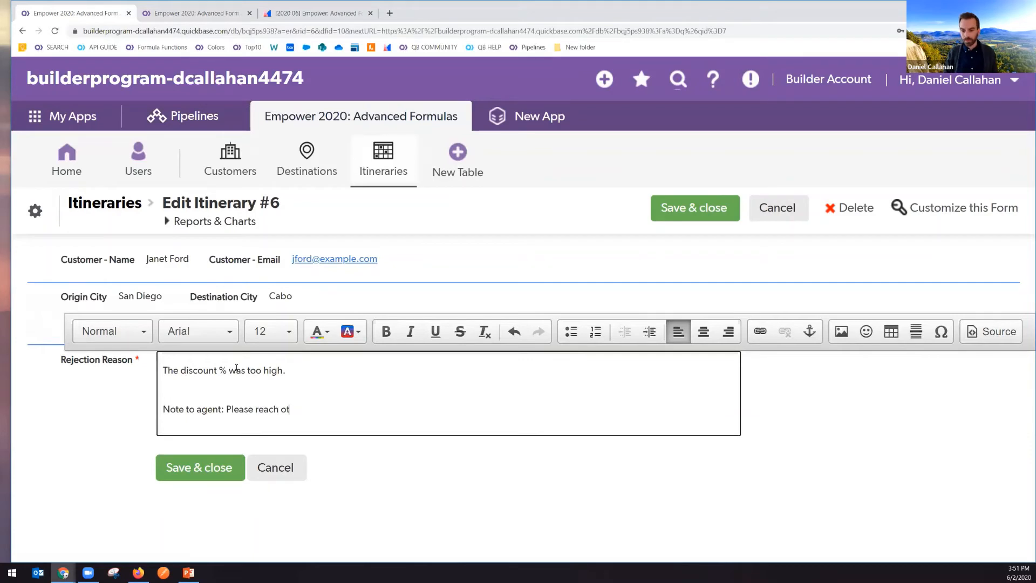
text(ut to discuss)
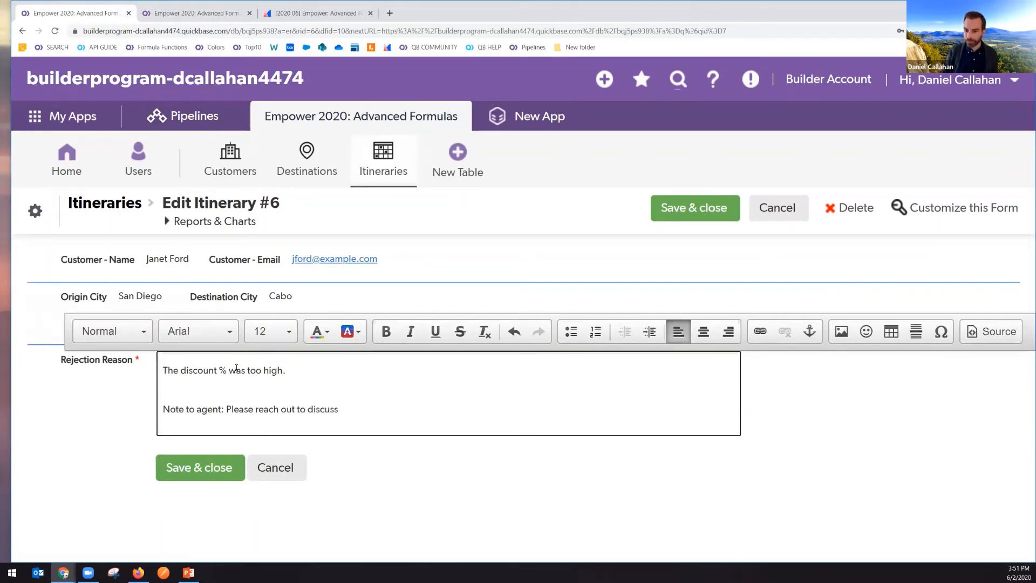
text( the discount)
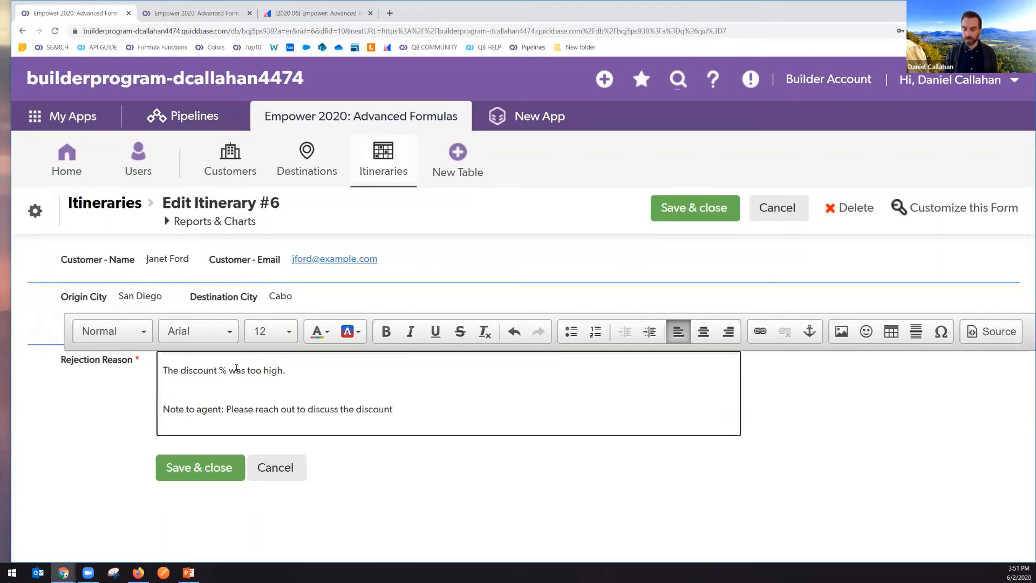
text(.)
click(199, 463)
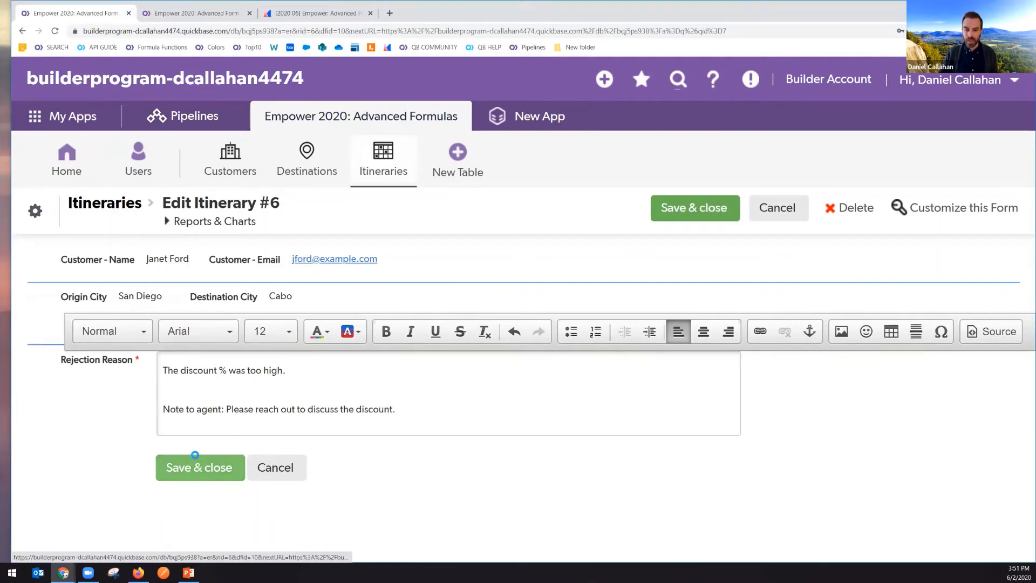
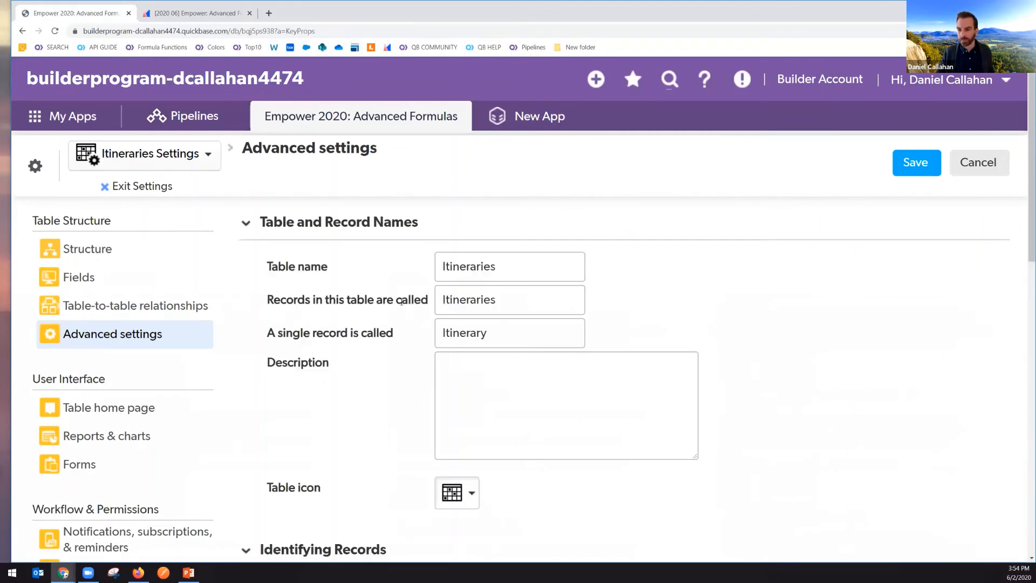
Delete the entire existing custom data rule formula in the Itineraries table's advanced settings
scroll(522, 240, down, 4)
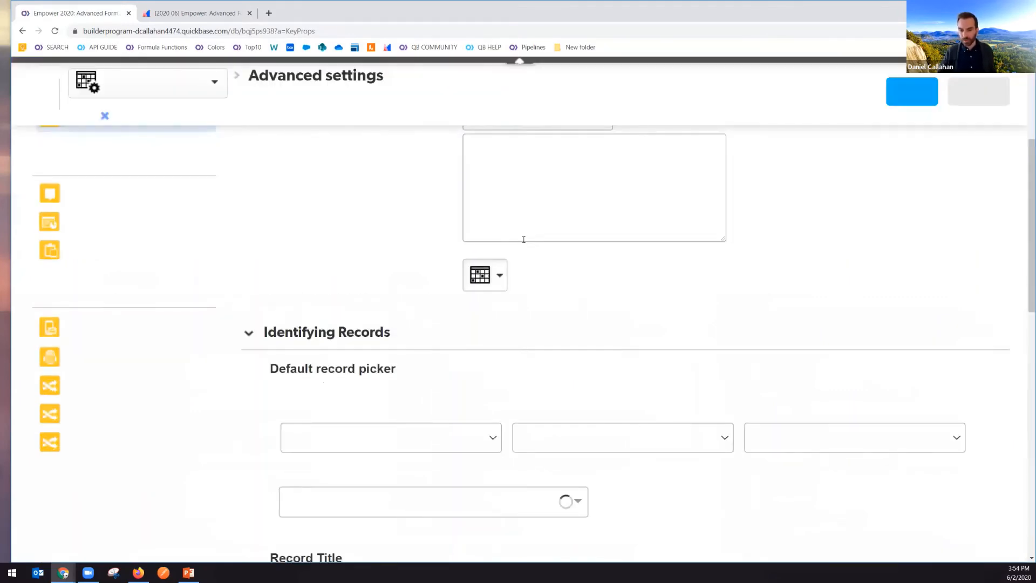
scroll(522, 241, down, 4)
scroll(523, 243, down, 2)
scroll(524, 246, down, 6)
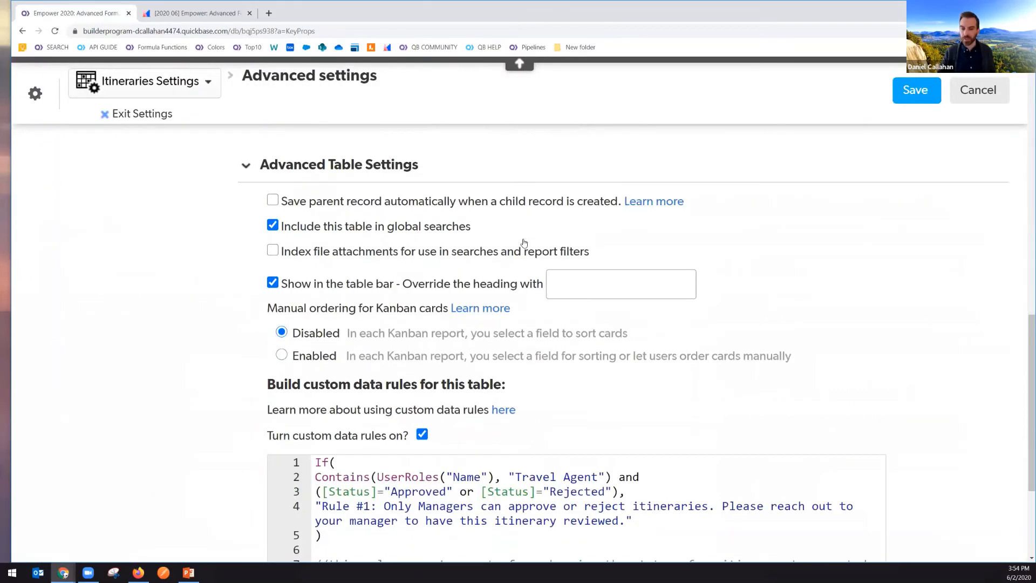
click(497, 401)
key(ctrl+a)
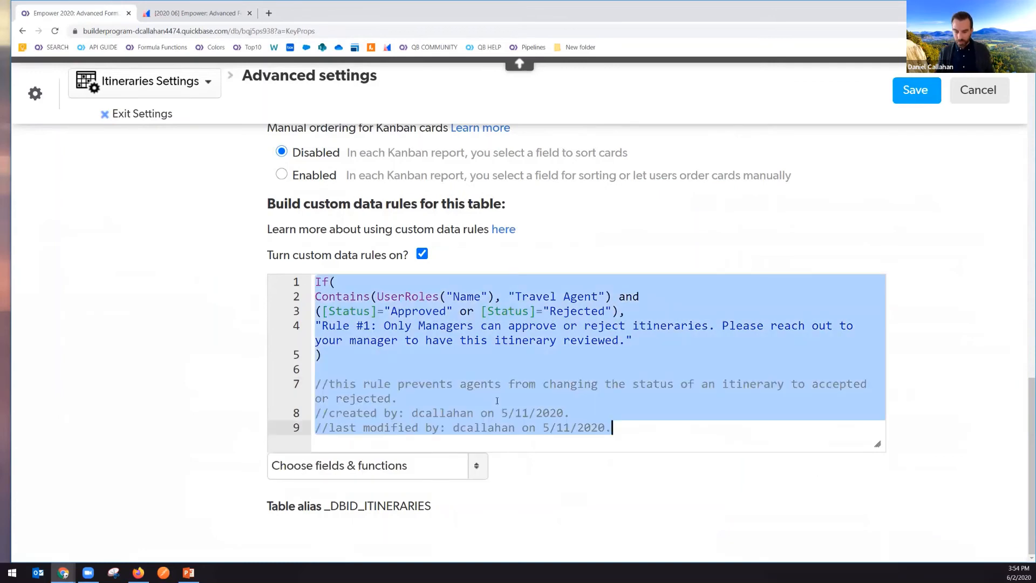
key(Delete)
drag(296, 256, 385, 259)
click(385, 263)
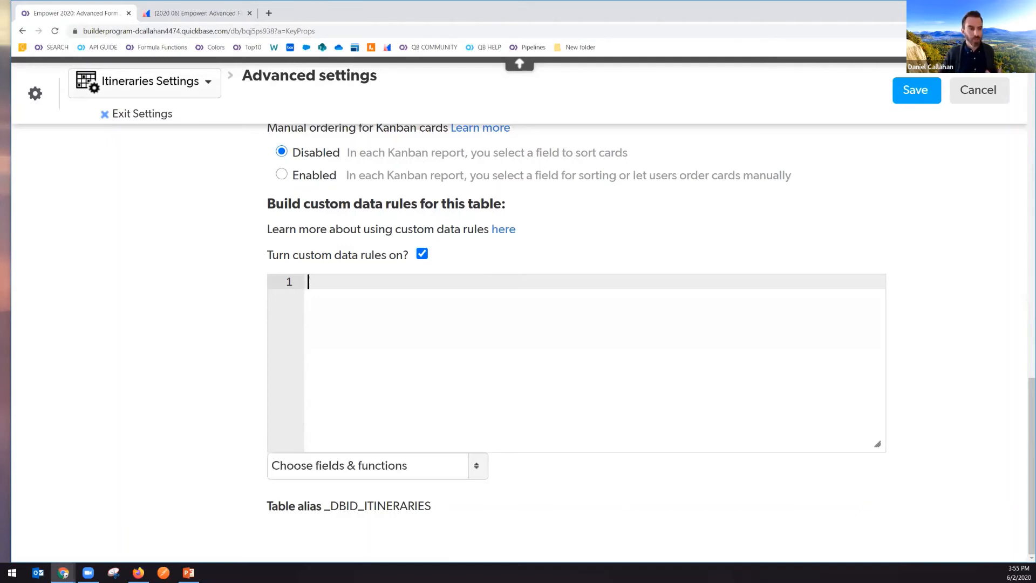
Start a custom data rule with an If( ) statement, leaving an empty line between its parentheses
key(alt+Tab)
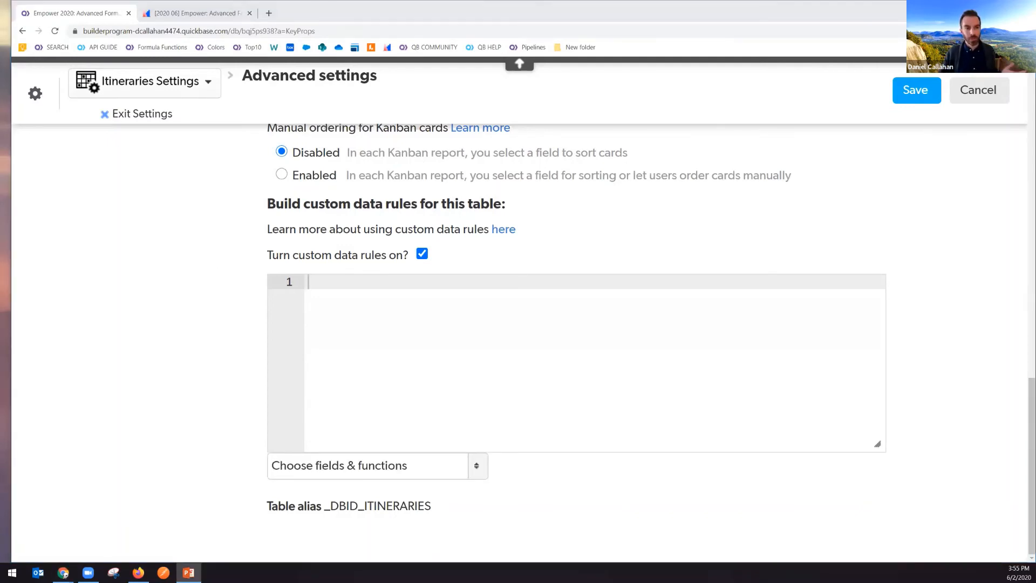
click(355, 343)
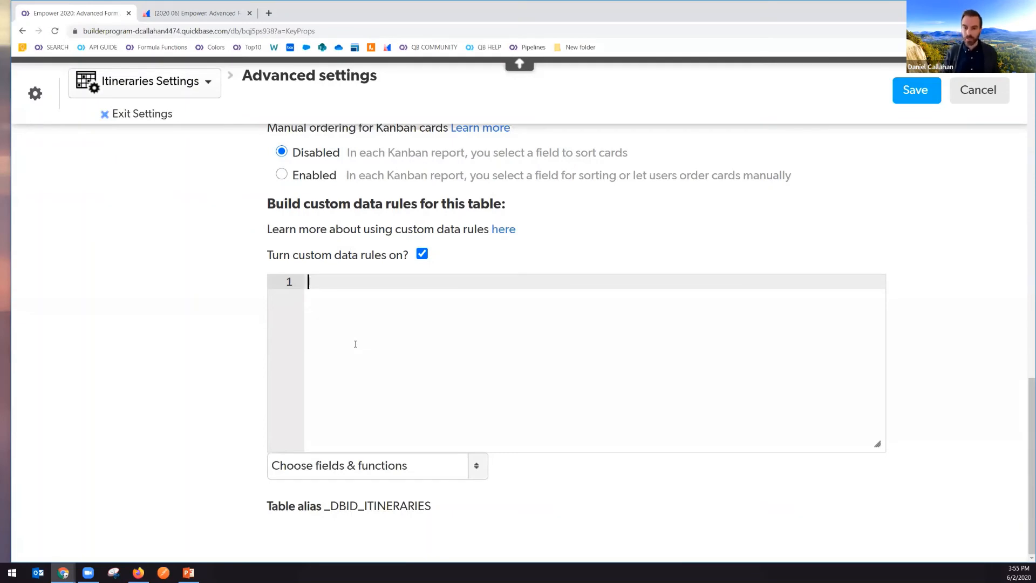
text(If()
key(Return)
key(Return)
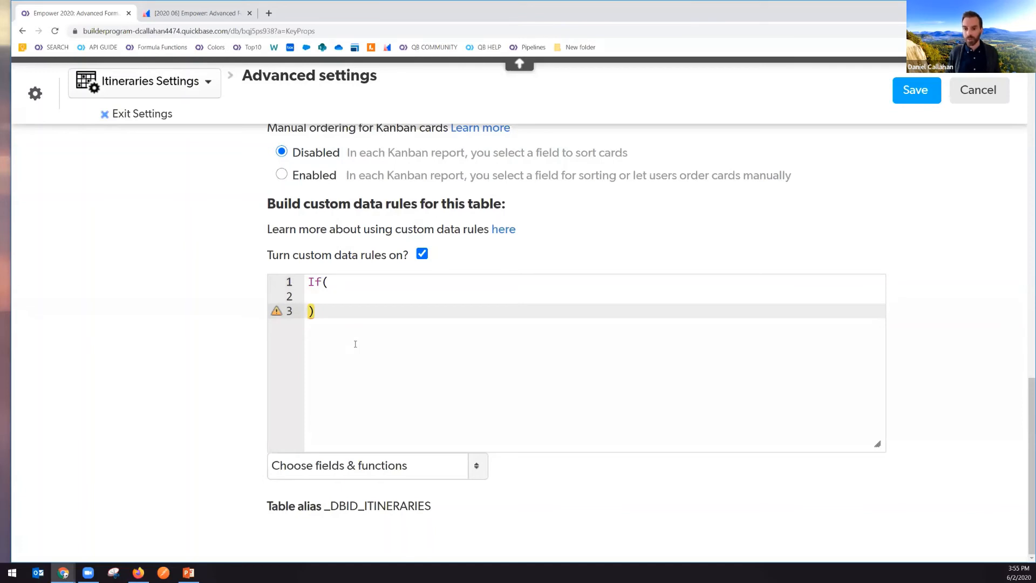
key(ctrl+plus)
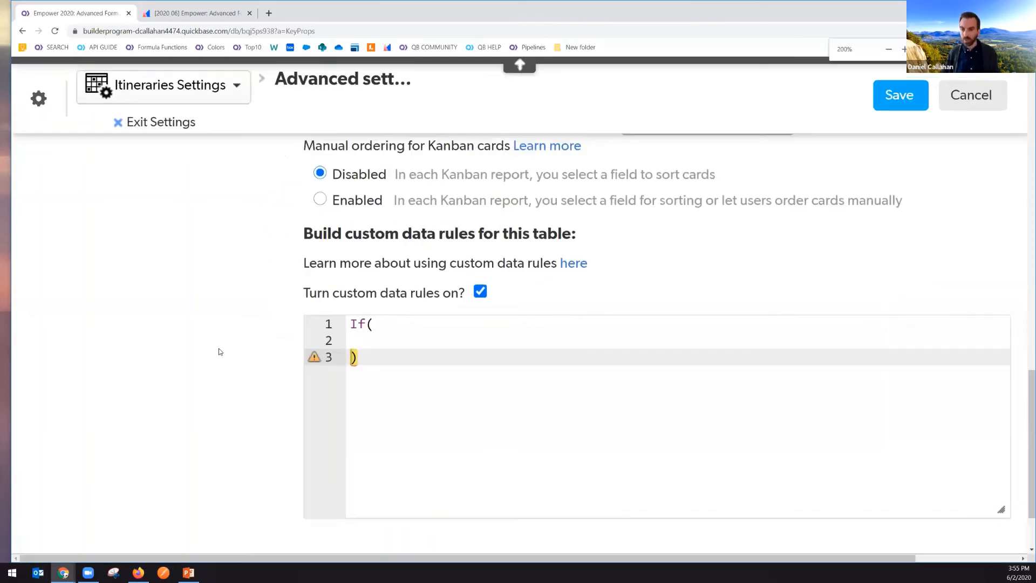
scroll(204, 444, right, 3)
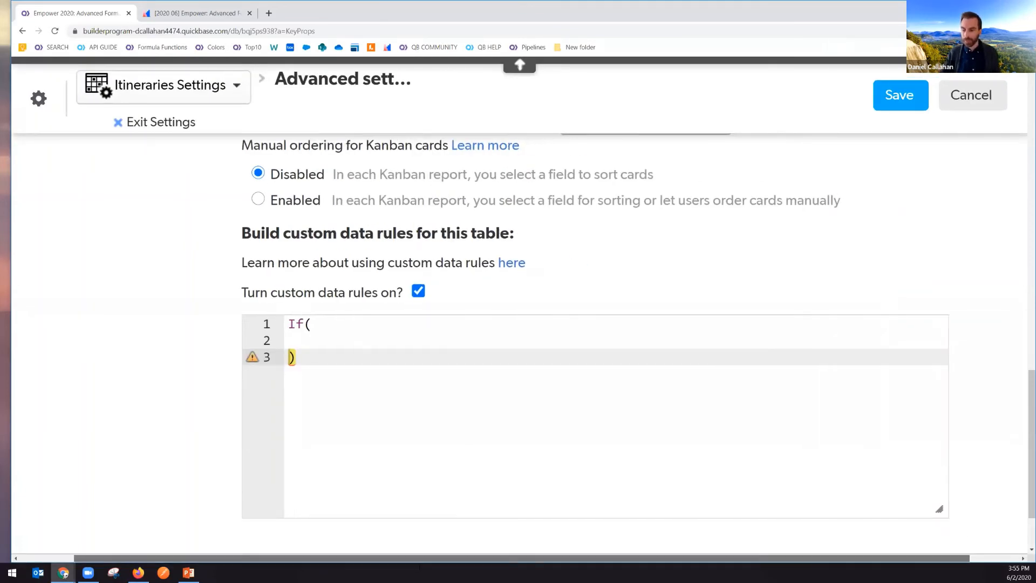
scroll(205, 444, down, 1)
click(247, 292)
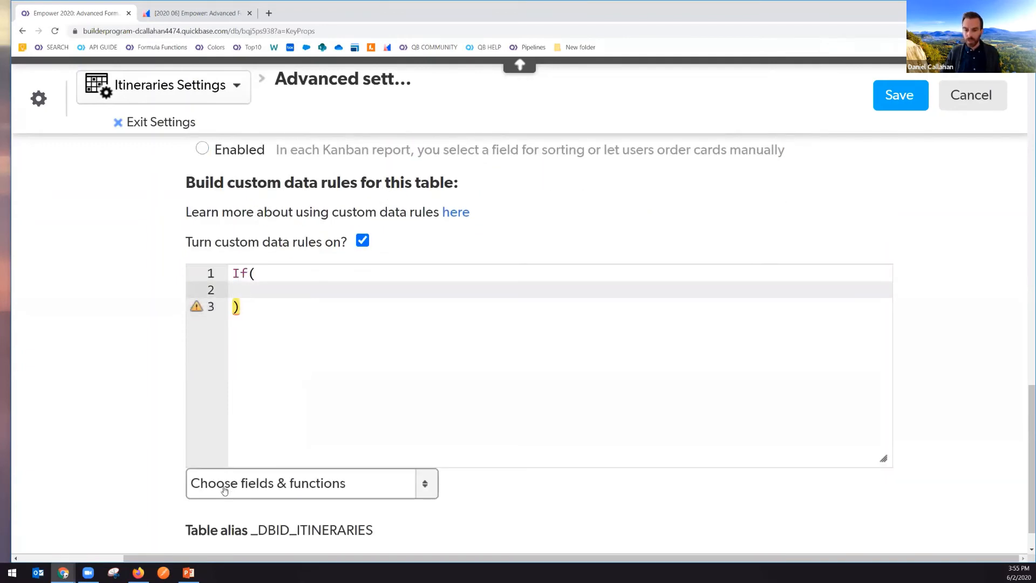
click(260, 484)
click(180, 459)
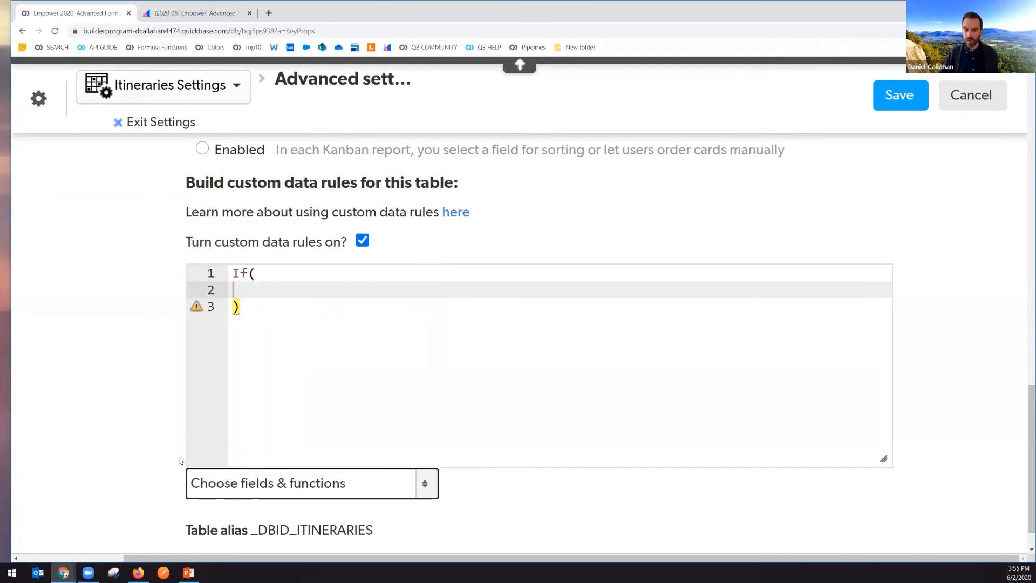
click(149, 367)
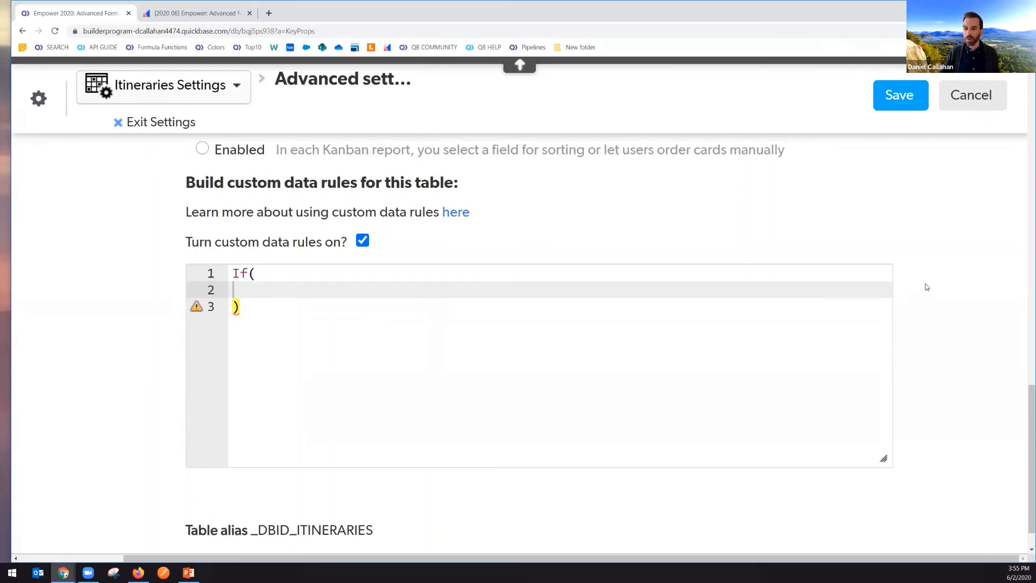
click(312, 321)
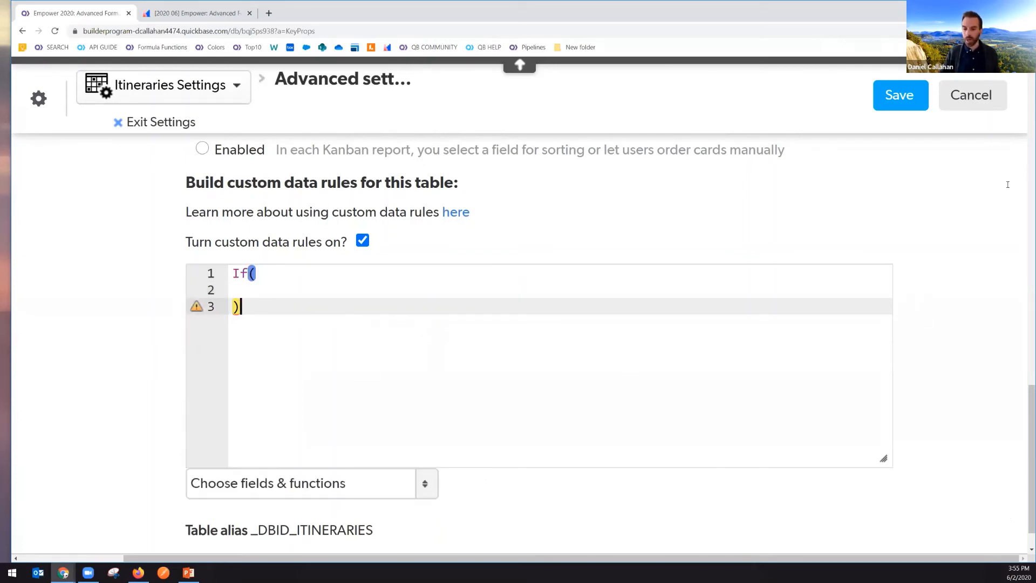
Enter UserRoles("Name"), "Travel Agent" on the empty line inside the If statement
click(278, 297)
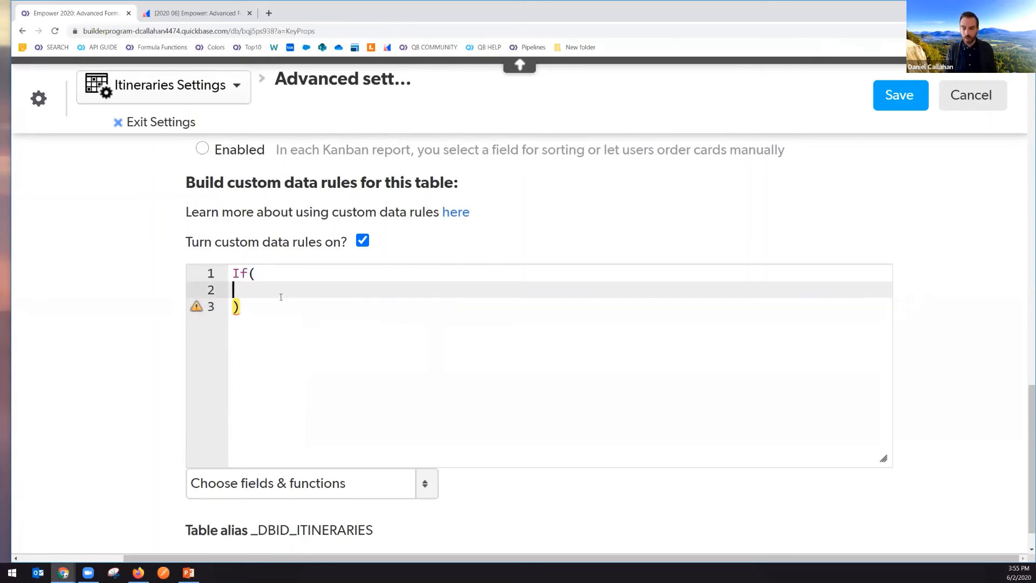
text(UserR)
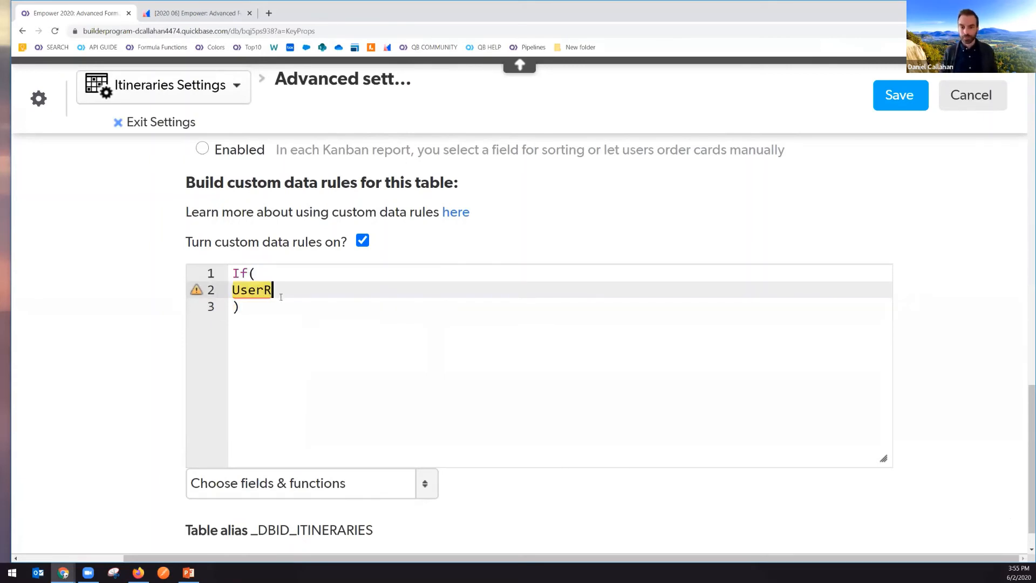
text(oles()
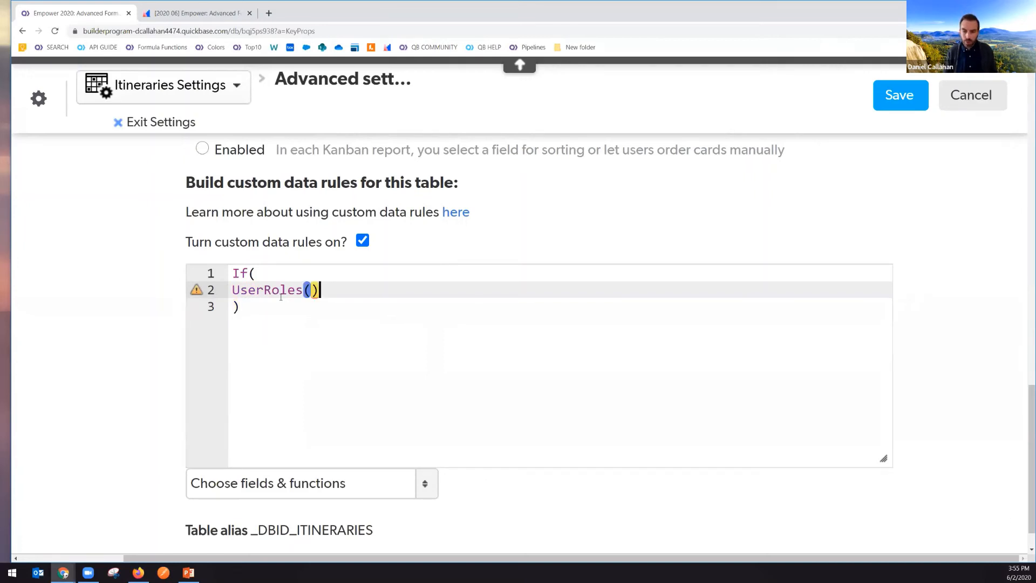
key(Left)
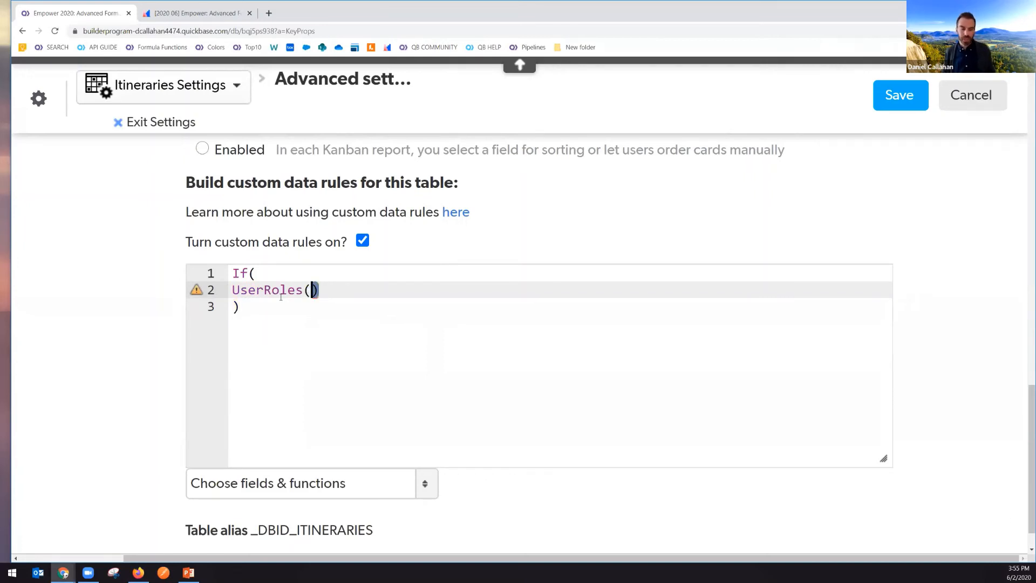
text("Name")
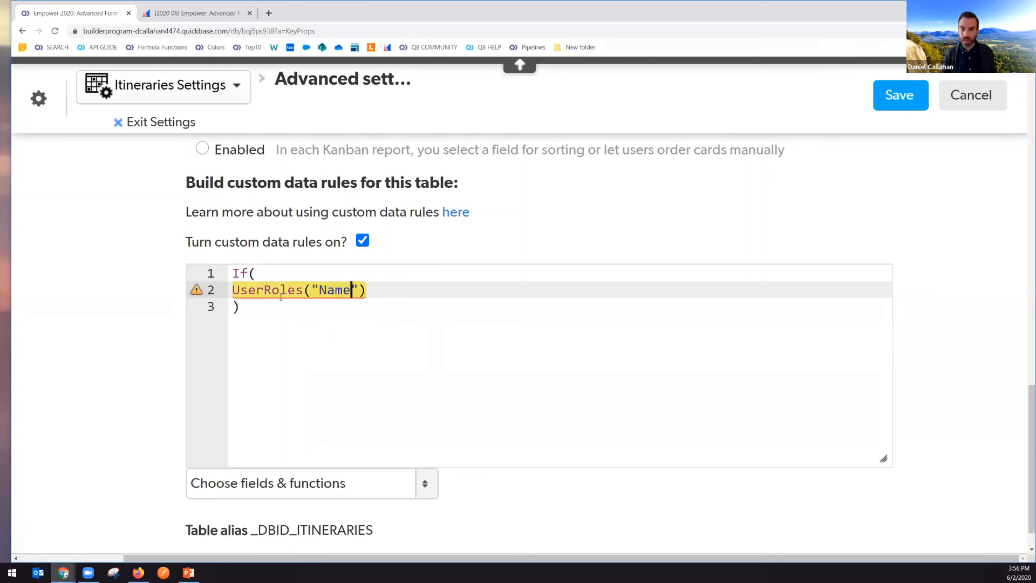
key(Right)
text(, )
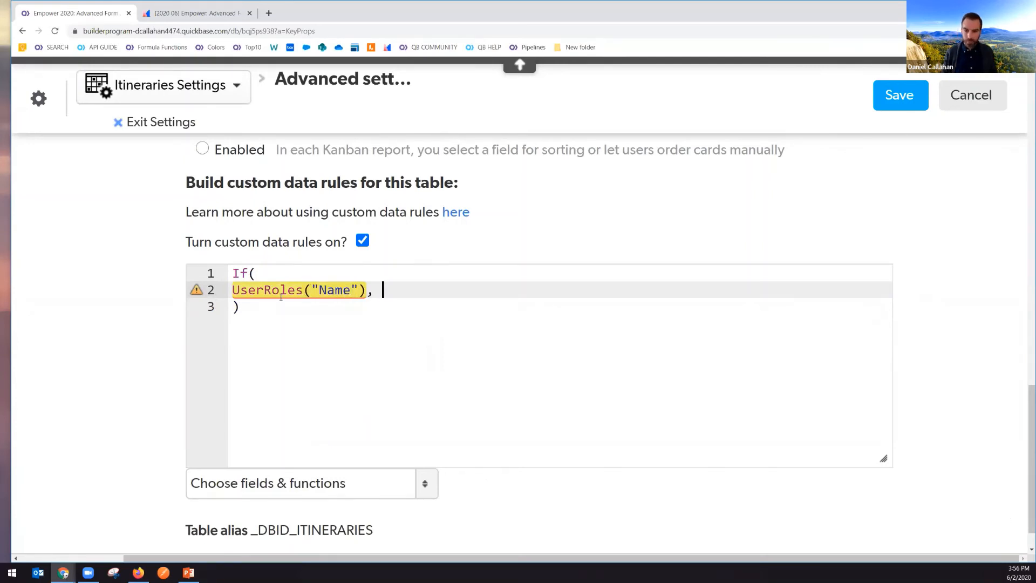
text("Travel Agent)
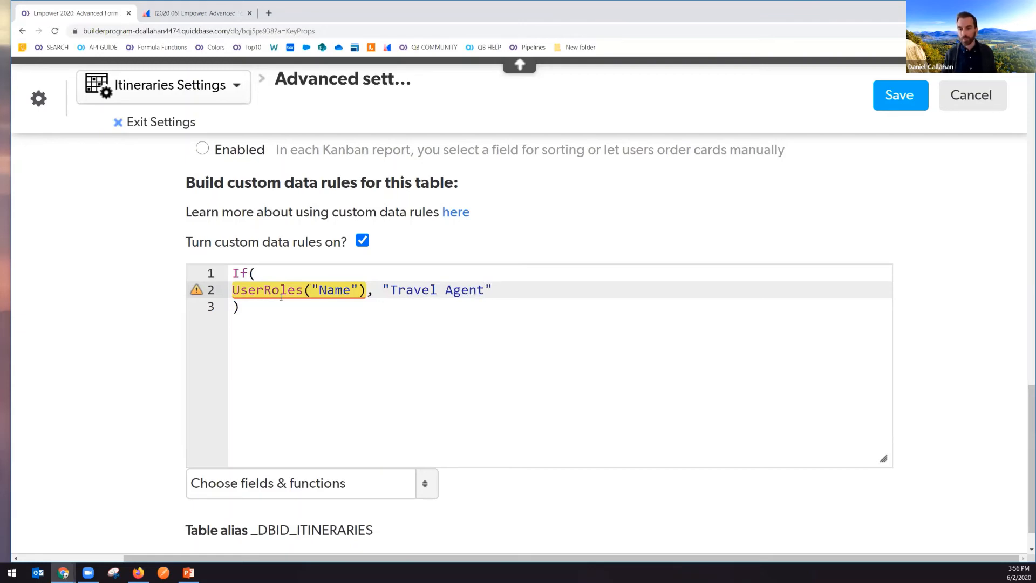
Change the UserRoles argument to "ID" and clear the Travel Agent text between the following quotes
double_click(329, 290)
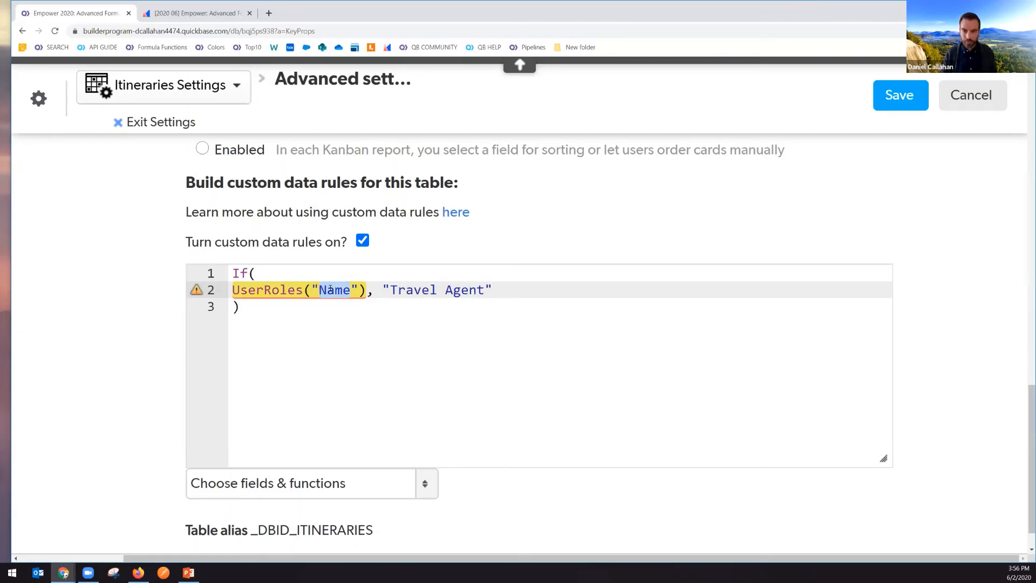
text(ID)
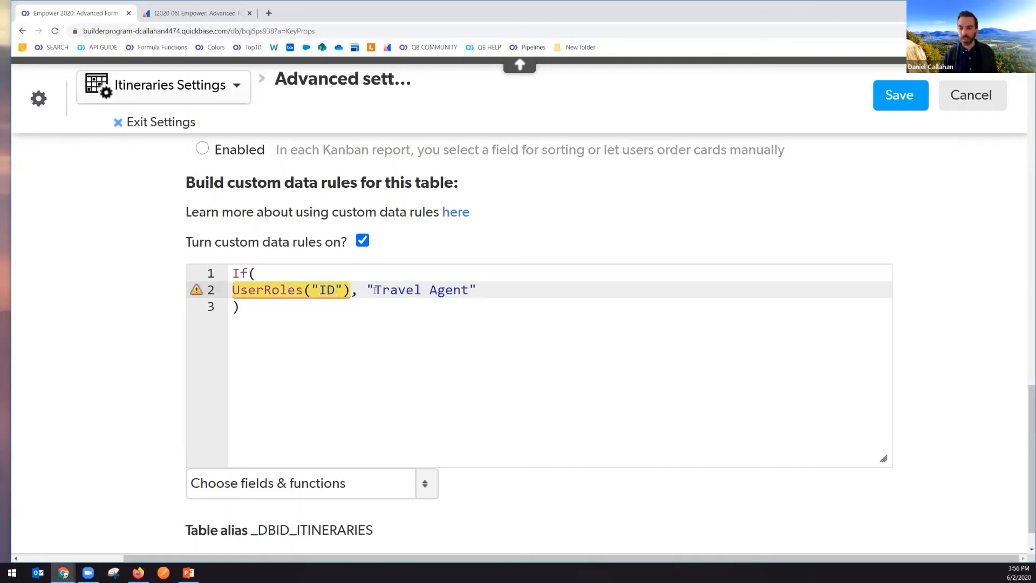
drag(375, 290, 470, 290)
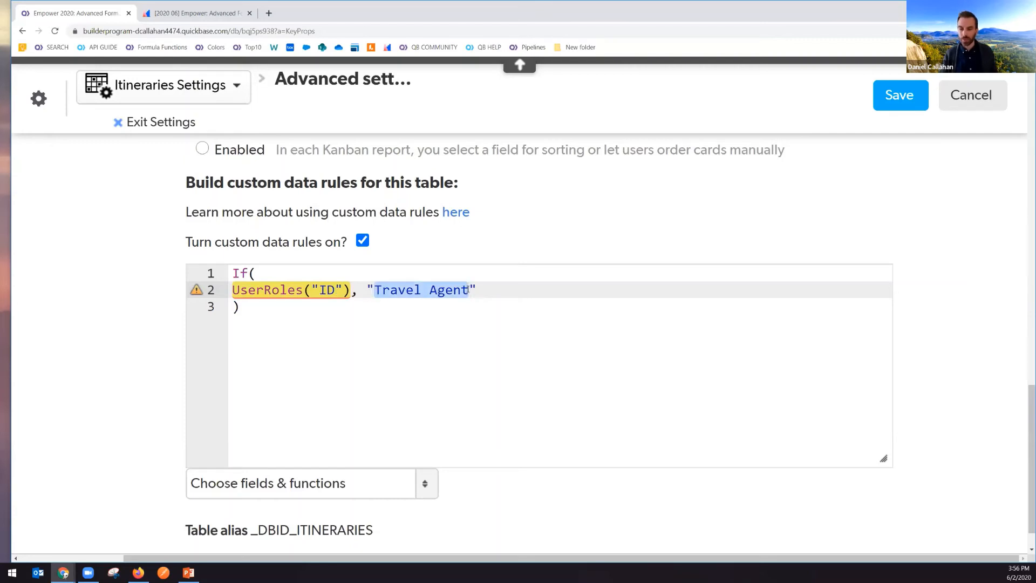
key(BackSpace)
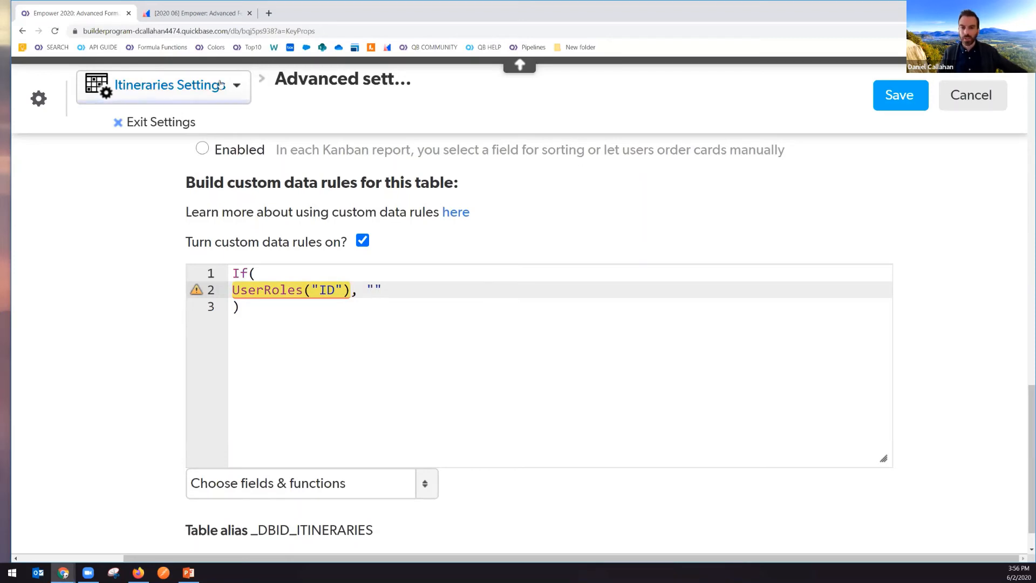
Open the app's settings in a new browser tab and look up the Travel Agent role's ID in its page URL
click(162, 98)
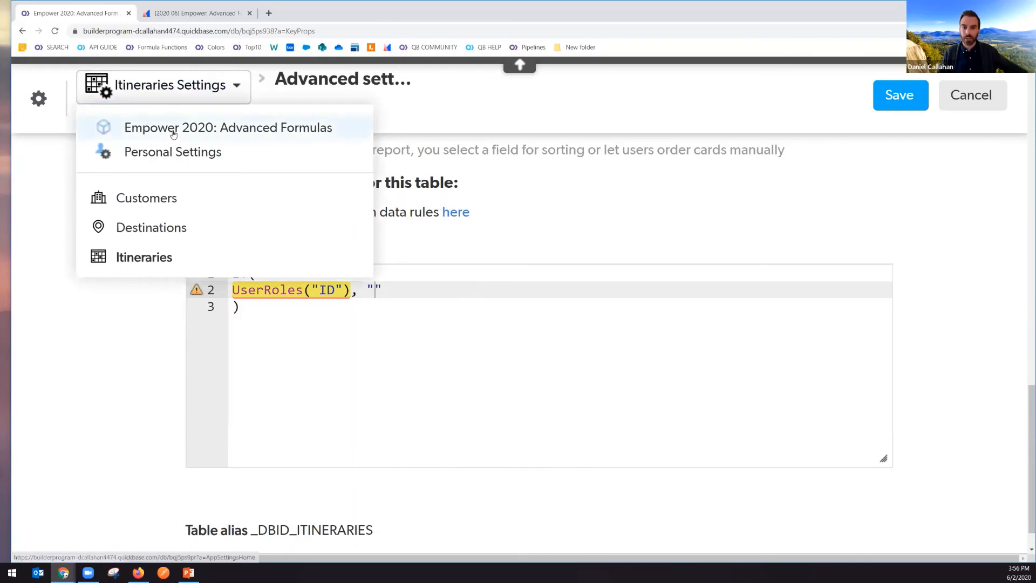
middle_click(181, 132)
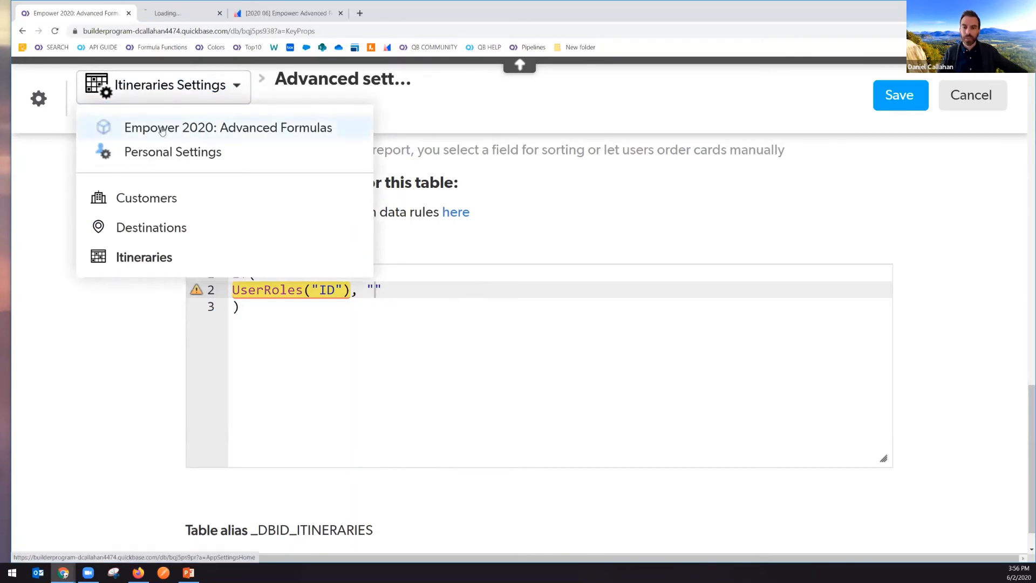
click(183, 16)
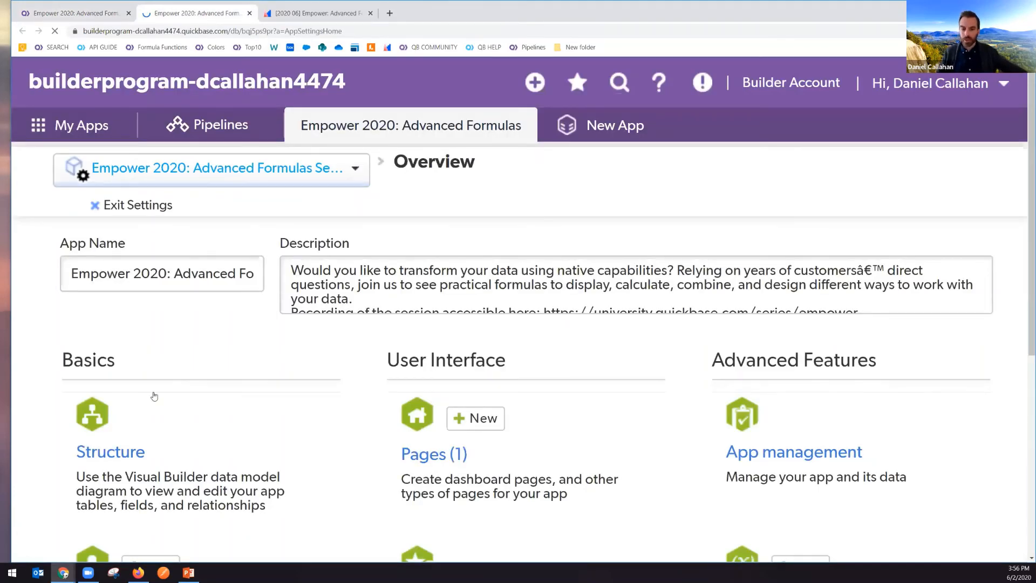
scroll(152, 396, down, 3)
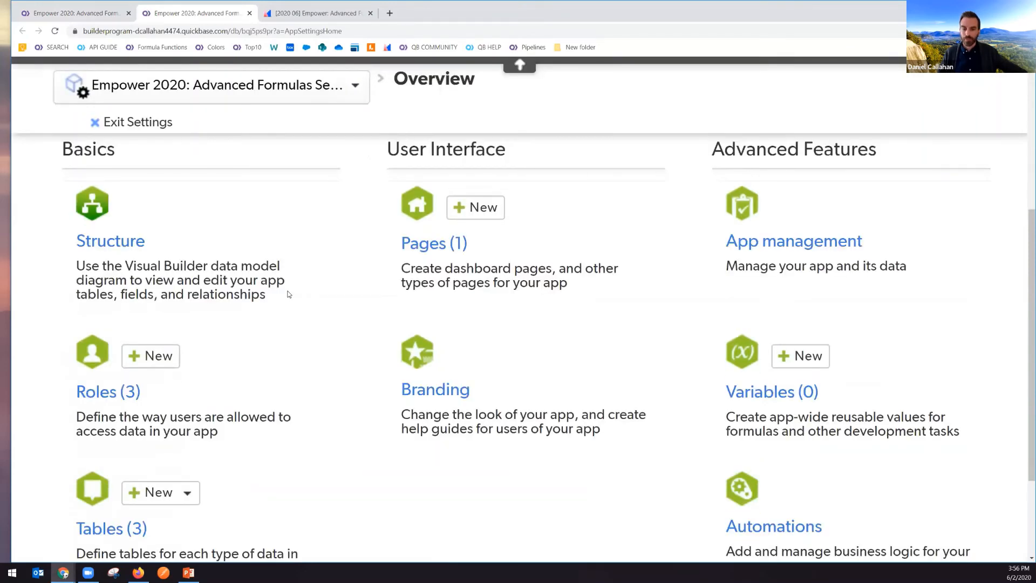
click(110, 398)
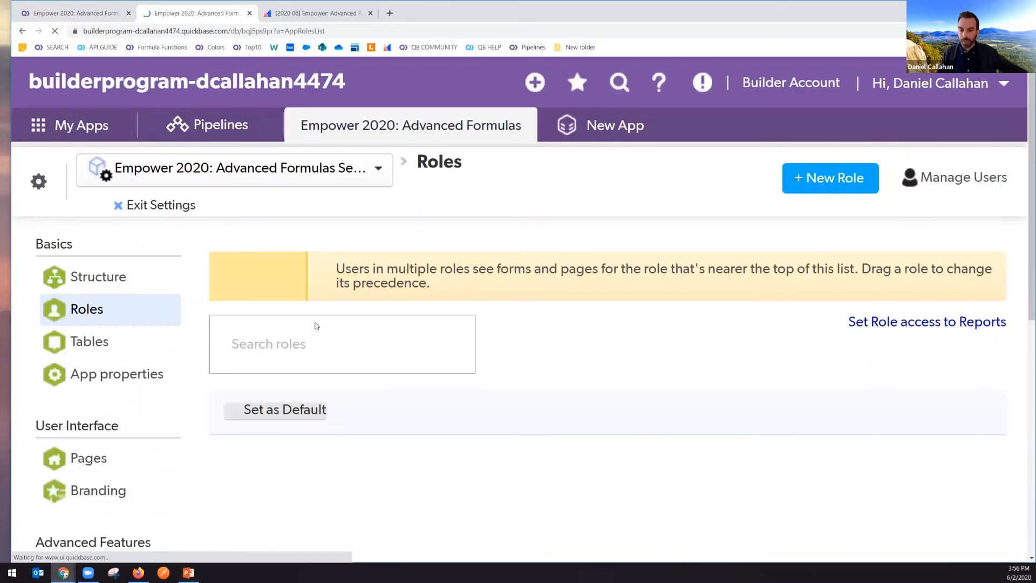
scroll(314, 372, down, 1)
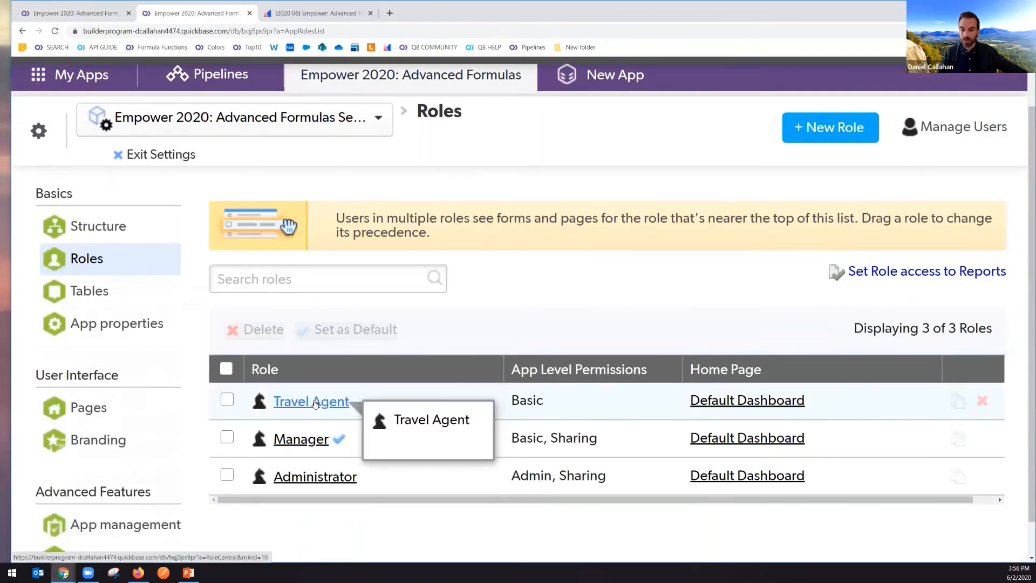
click(316, 403)
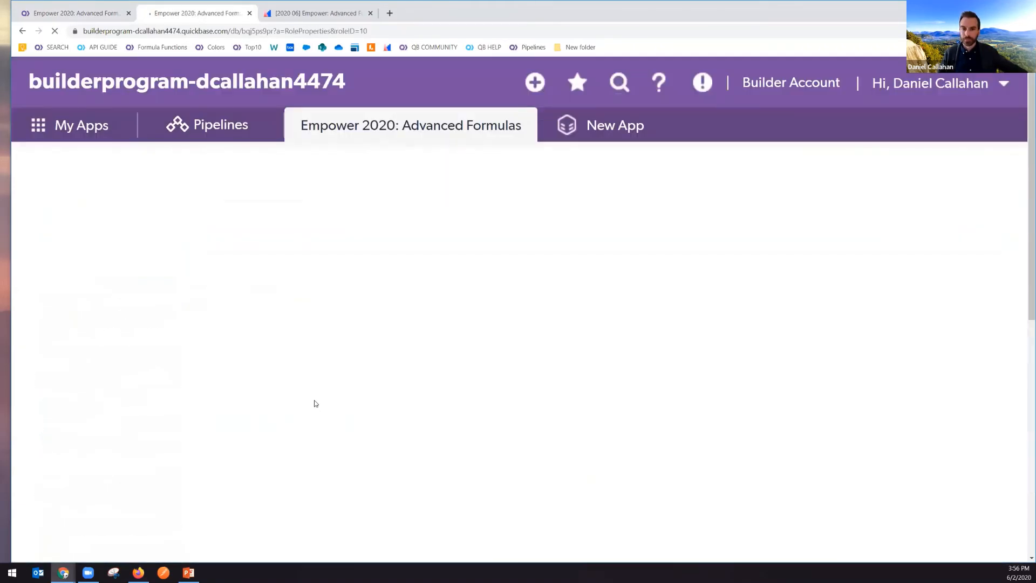
click(381, 32)
click(399, 29)
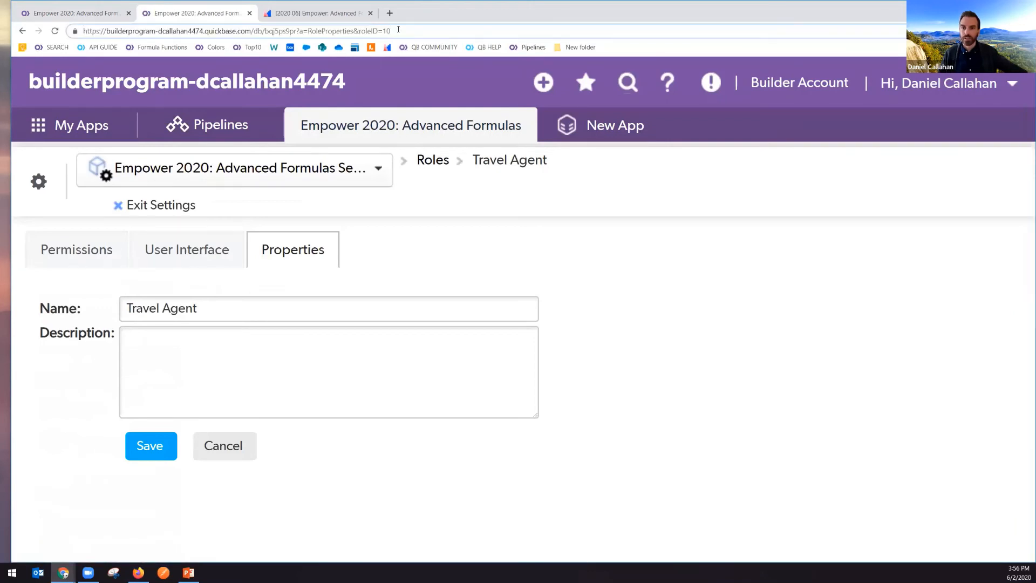
Return to the Itineraries custom data rule and enter 10 between the empty quotes after UserRoles("ID")
click(91, 16)
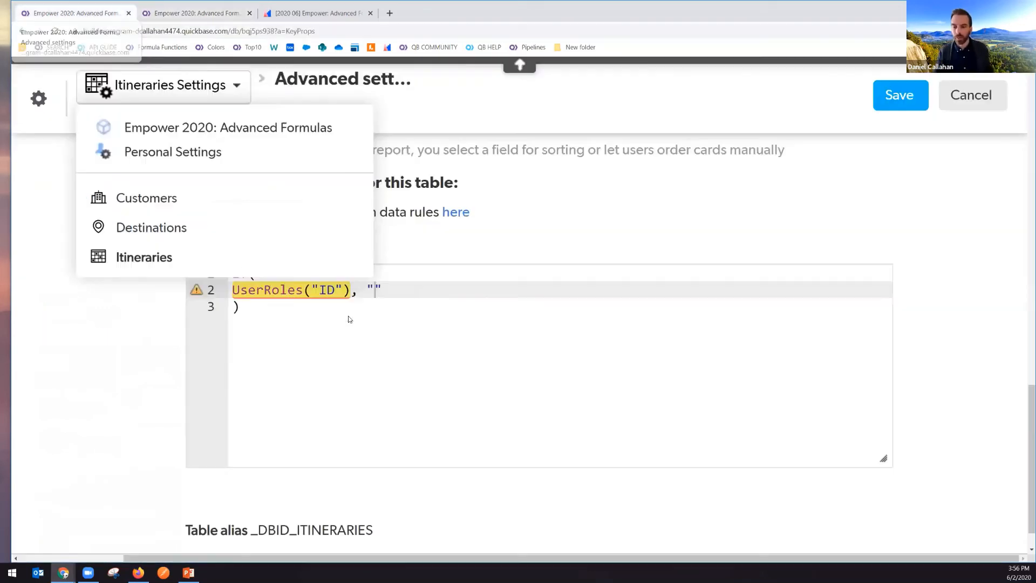
scroll(362, 349, up, 1)
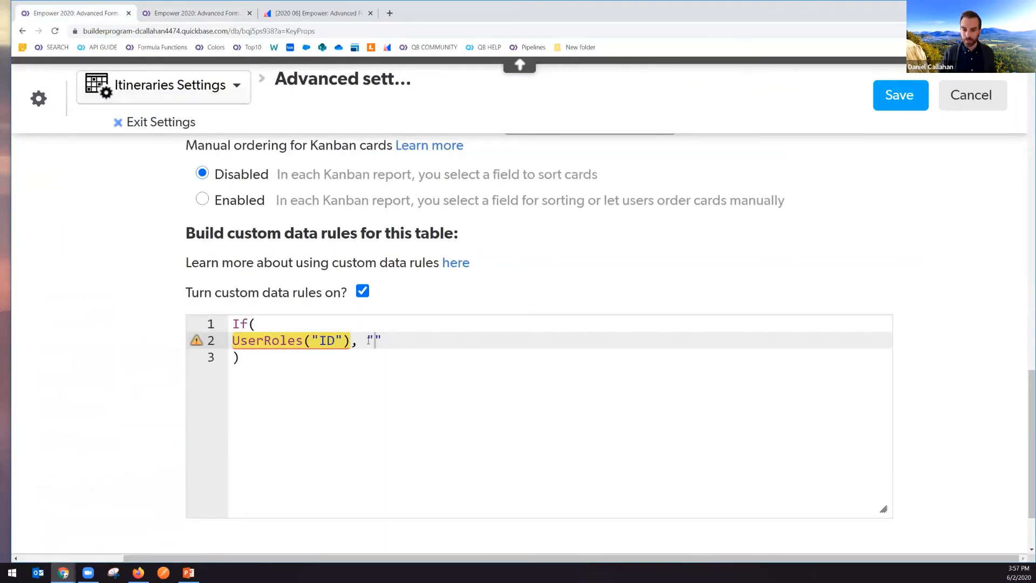
click(375, 339)
text(10)
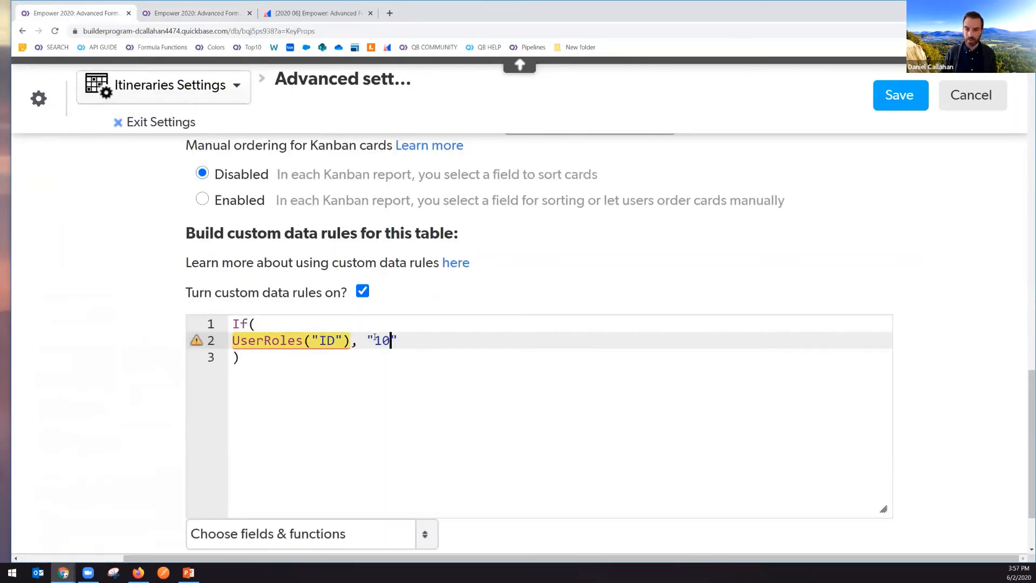
Insert Contains( before UserRoles("ID") on the second line of the custom data rule
click(254, 343)
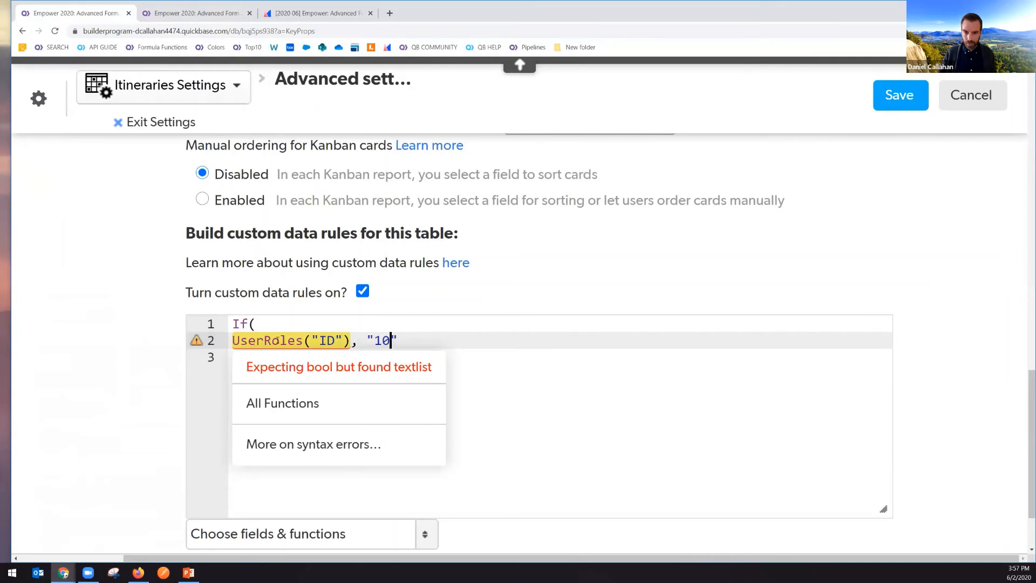
click(278, 340)
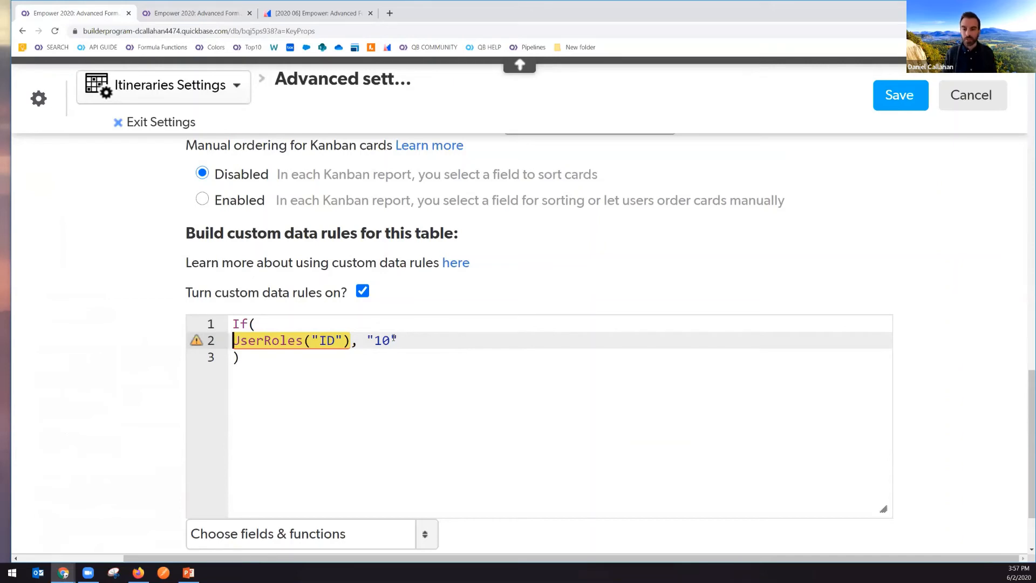
text(Contains)
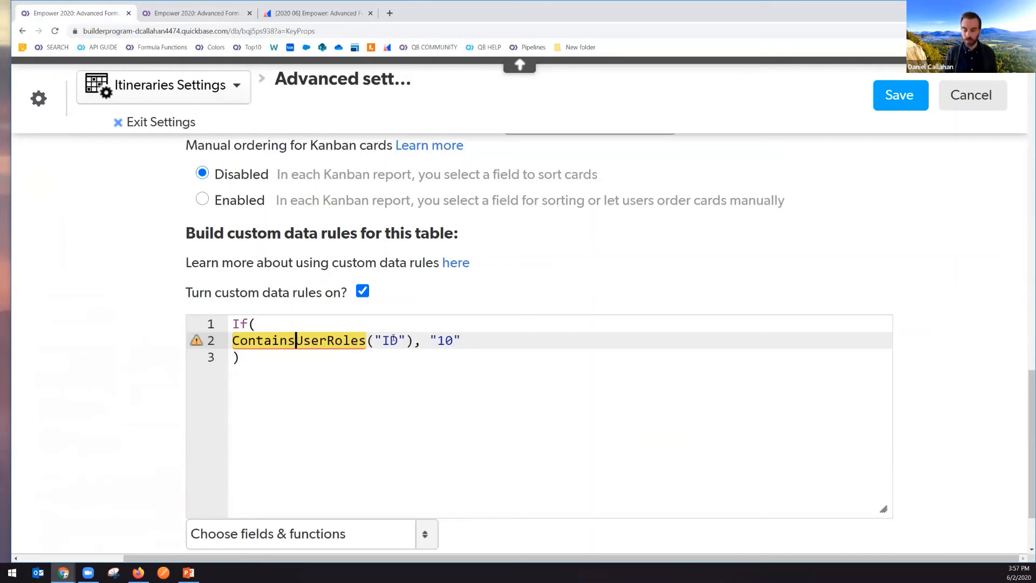
text(()
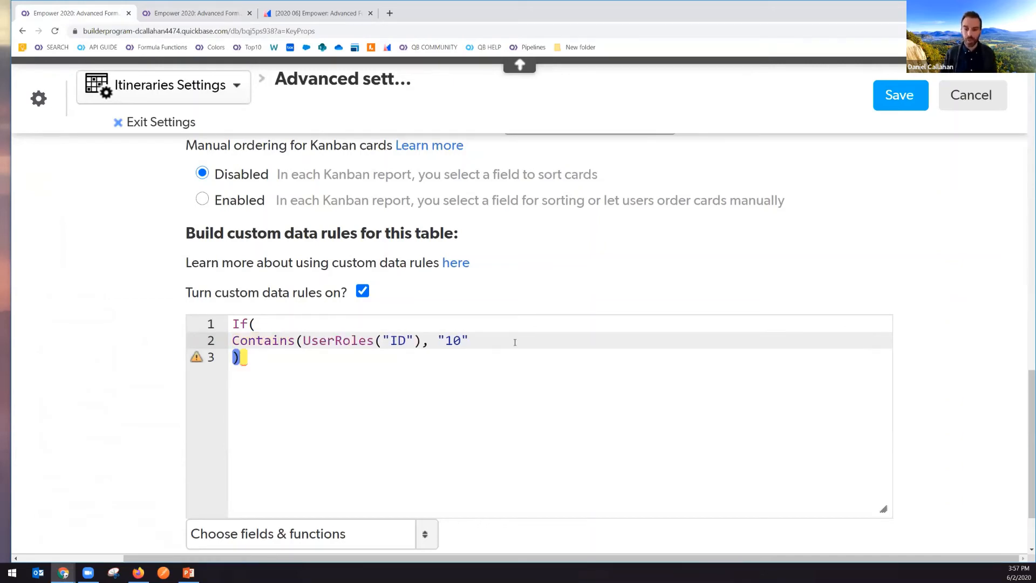
Extend the condition after "10" with and ([Status]), referencing the Status field in square brackets inside the parentheses
click(505, 341)
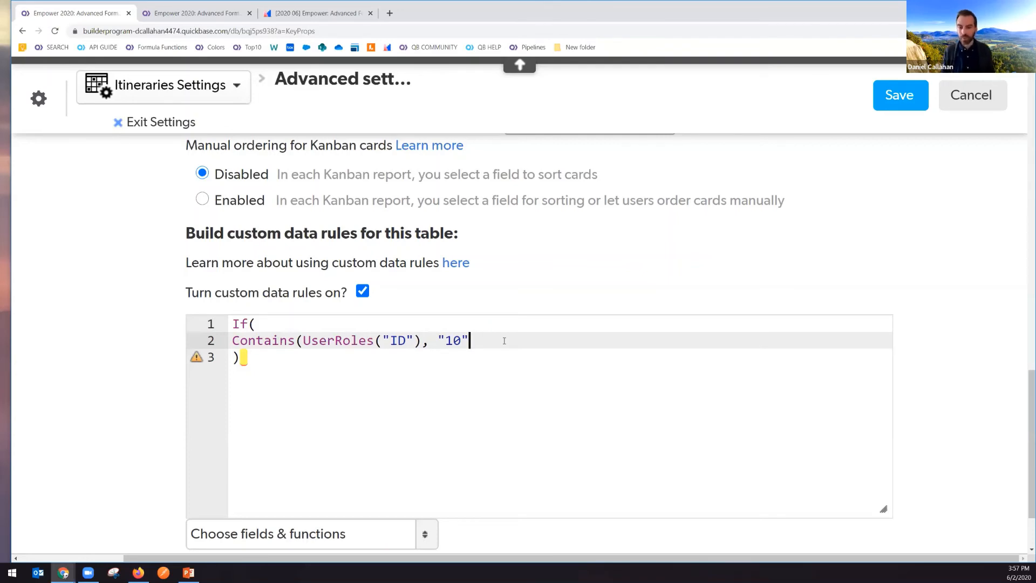
text(and )
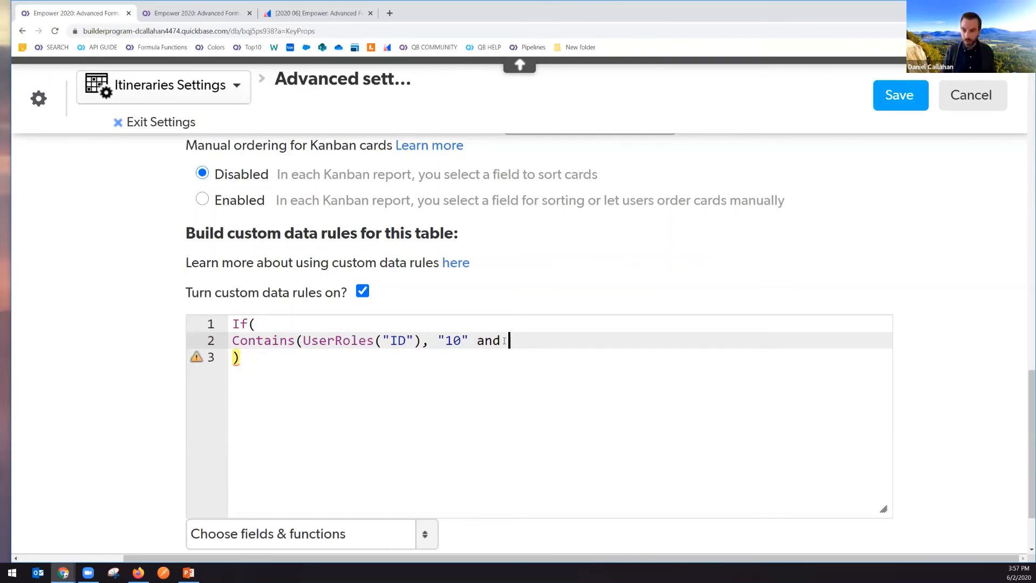
text(()
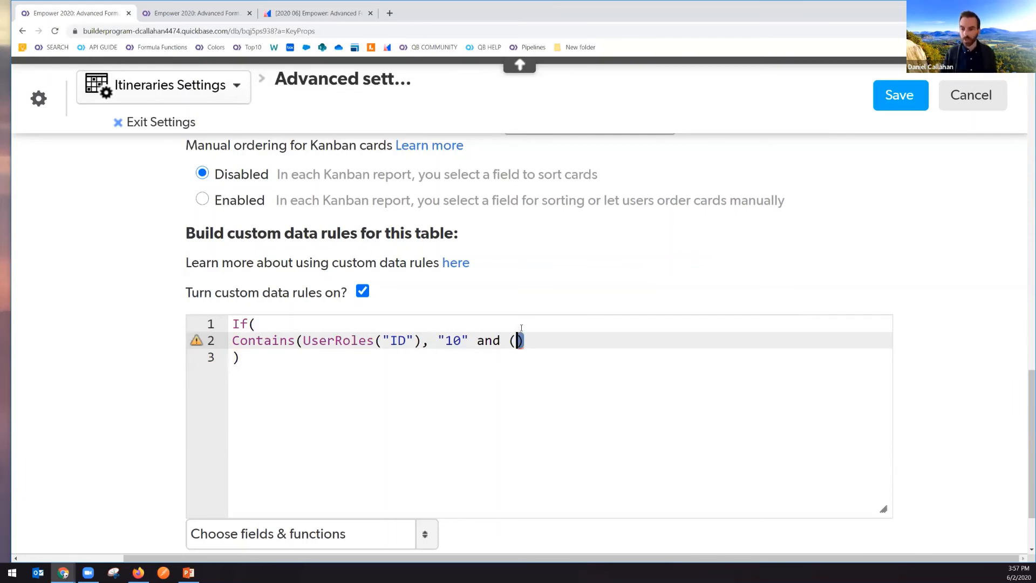
scroll(522, 328, down, 1)
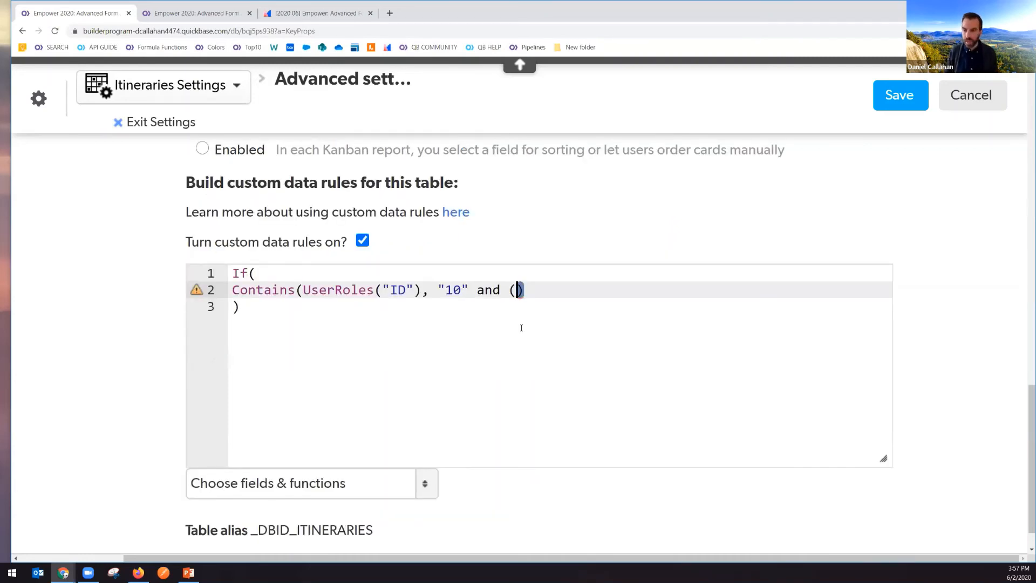
text(Status)
key(Left)
key(Left)
key(Left)
key(Left)
key(Left)
key(Left)
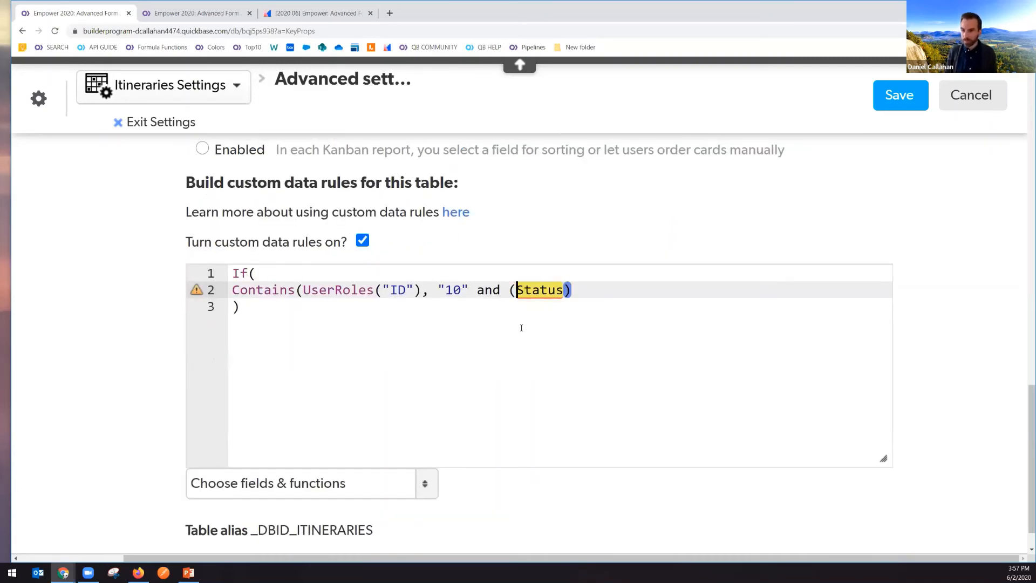
text([)
key(Right)
key(Right)
key(Right)
key(Right)
key(Right)
key(Right)
text(])
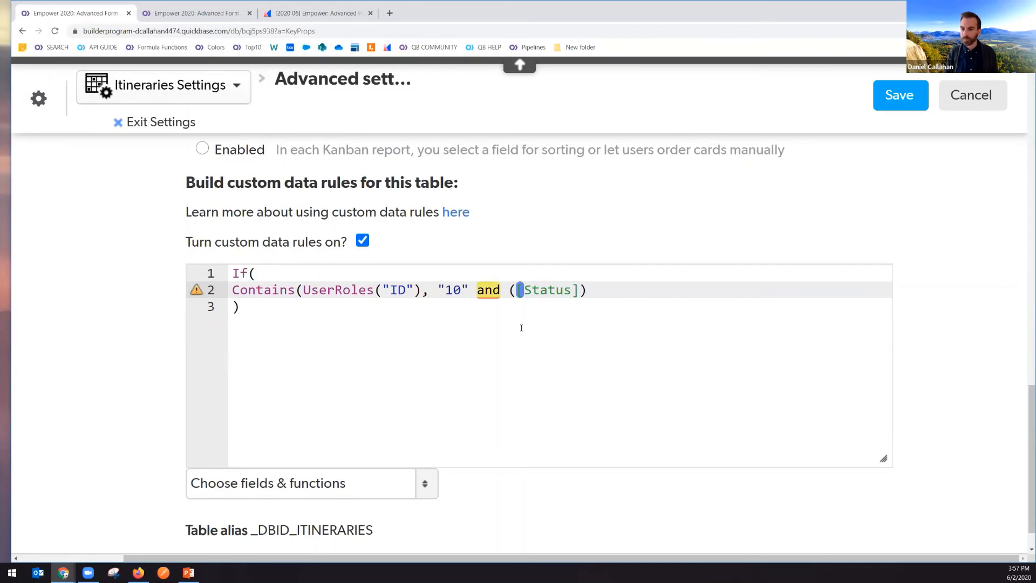
Compare the Status field to "Approved" inside the parentheses and follow it with or
key(BackSpace)
key(BackSpace)
text())
text(]="Apprved)
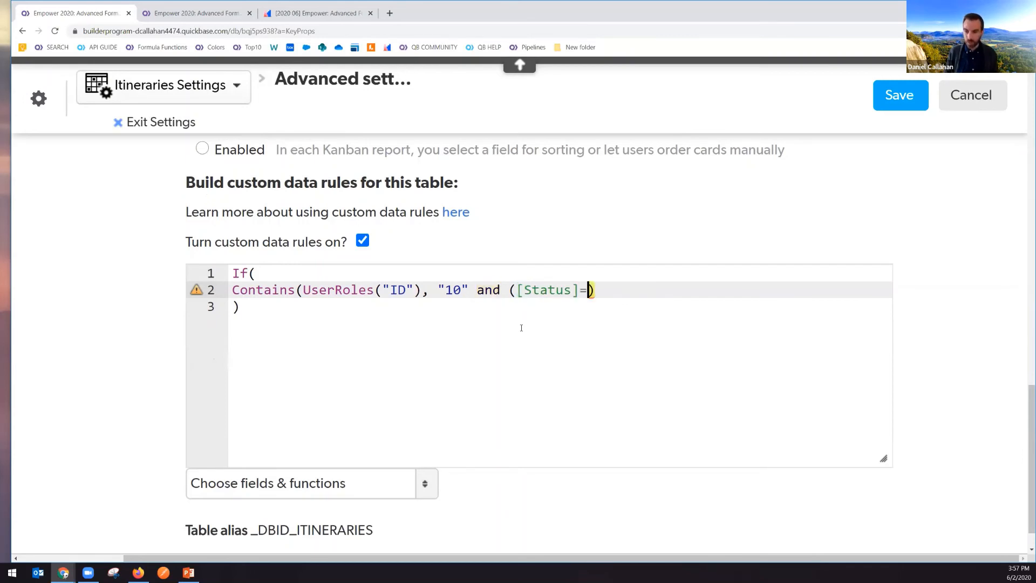
key(BackSpace)
key(BackSpace)
key(BackSpace)
text(oved" or)
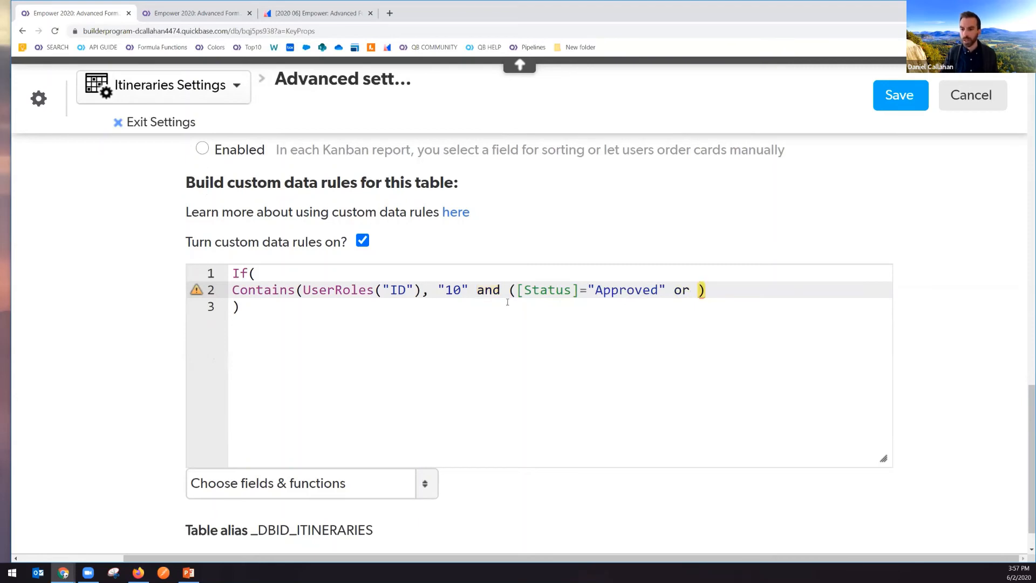
Copy the [Status]=" comparison after or, complete it with "Rejected", and end the condition with a comma and a new line
drag(515, 290, 595, 290)
key(ctrl+c)
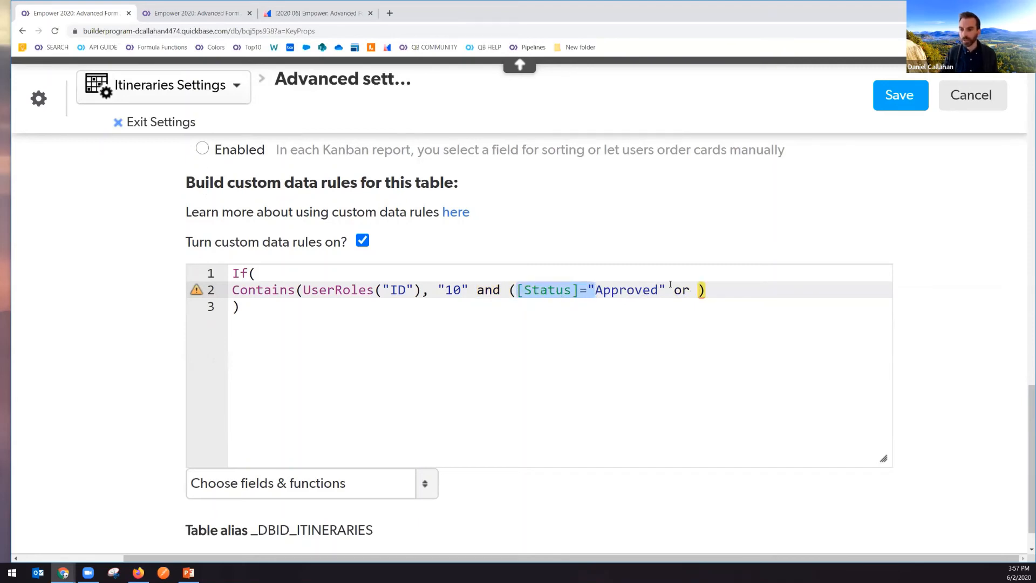
click(692, 290)
key(ctrl+v)
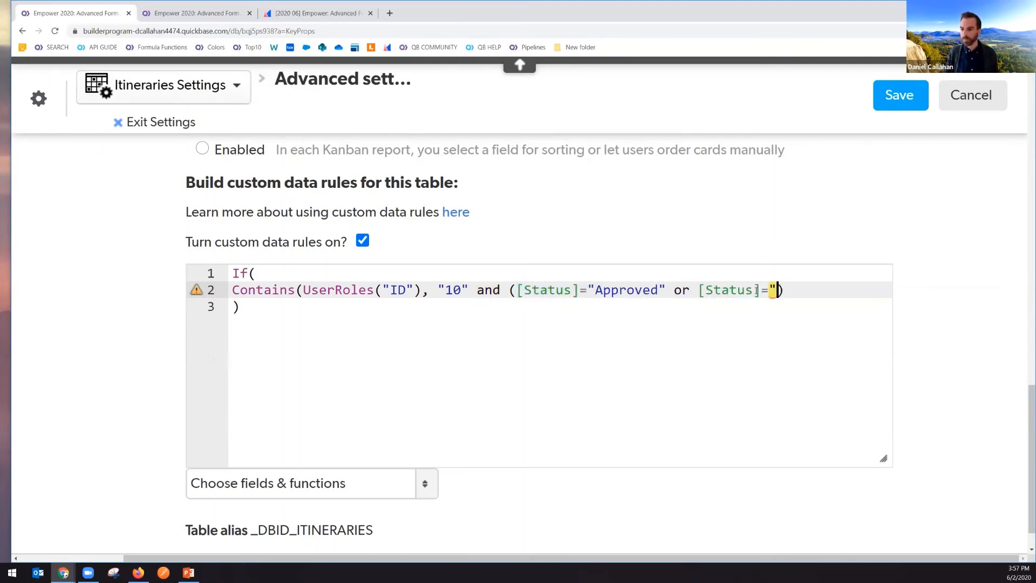
text(Rejected")
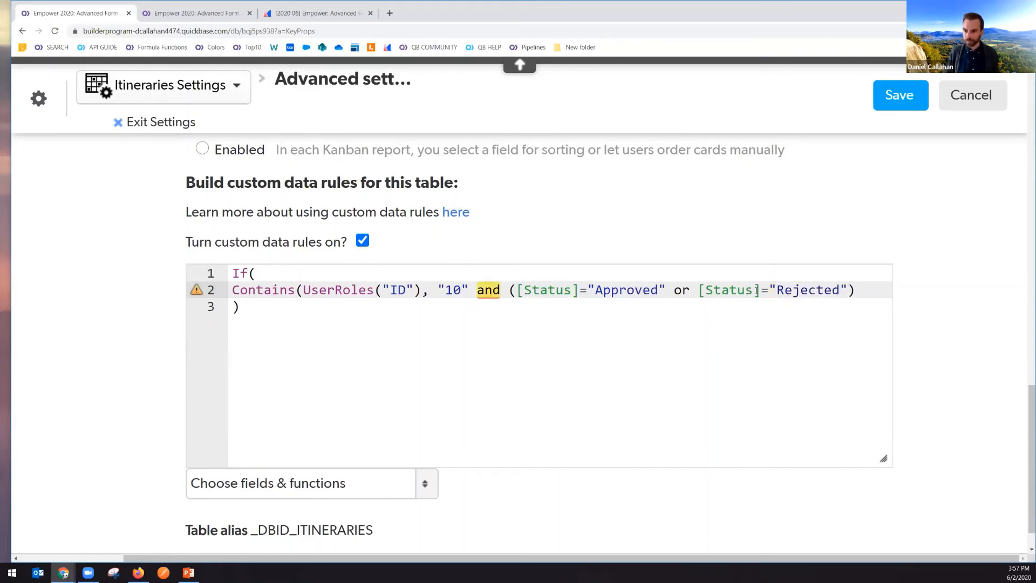
key(Right)
key(BackSpace)
text(),)
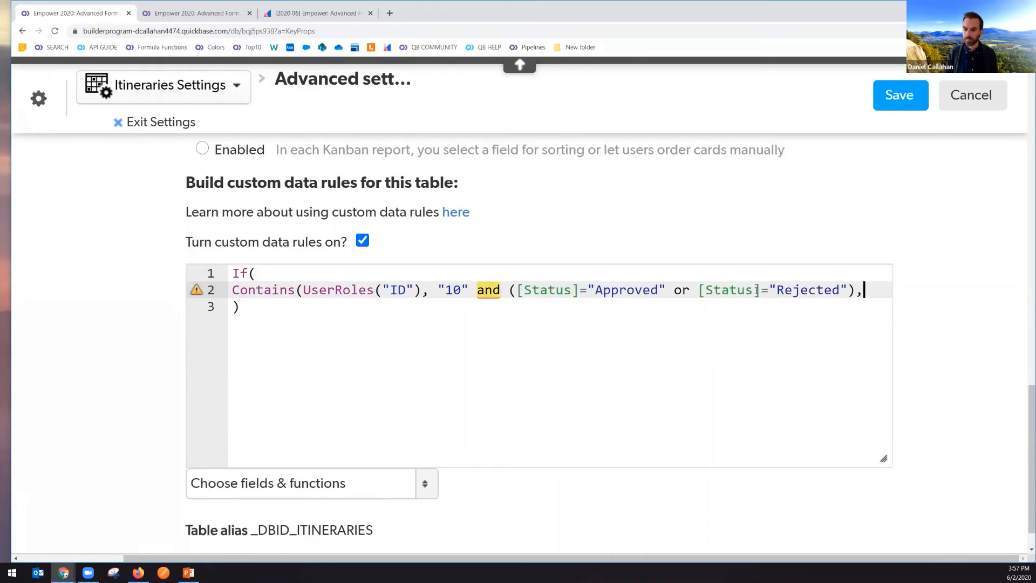
key(Return)
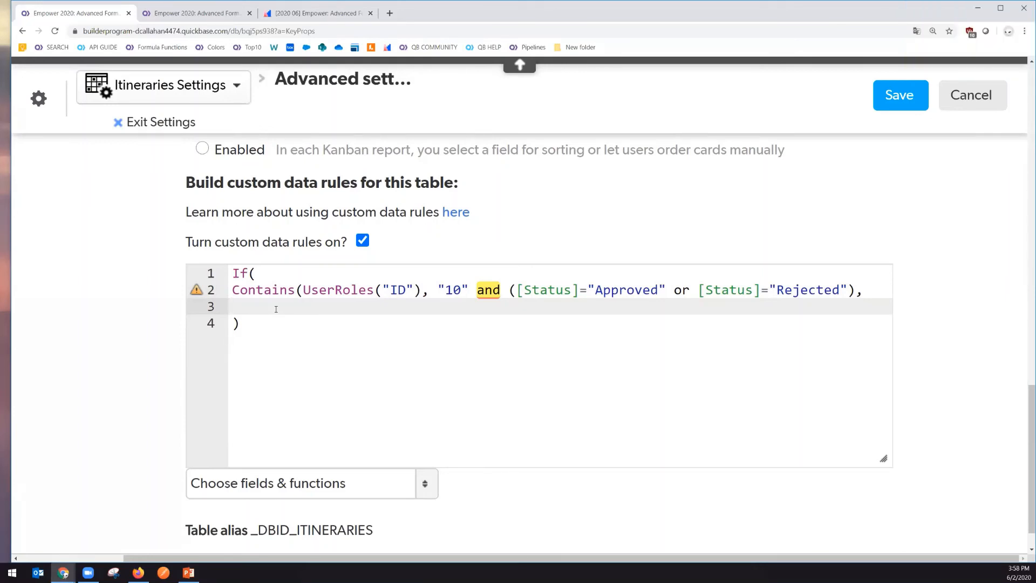
Insert the missing closing parenthesis of the Contains function directly after "10"
click(486, 289)
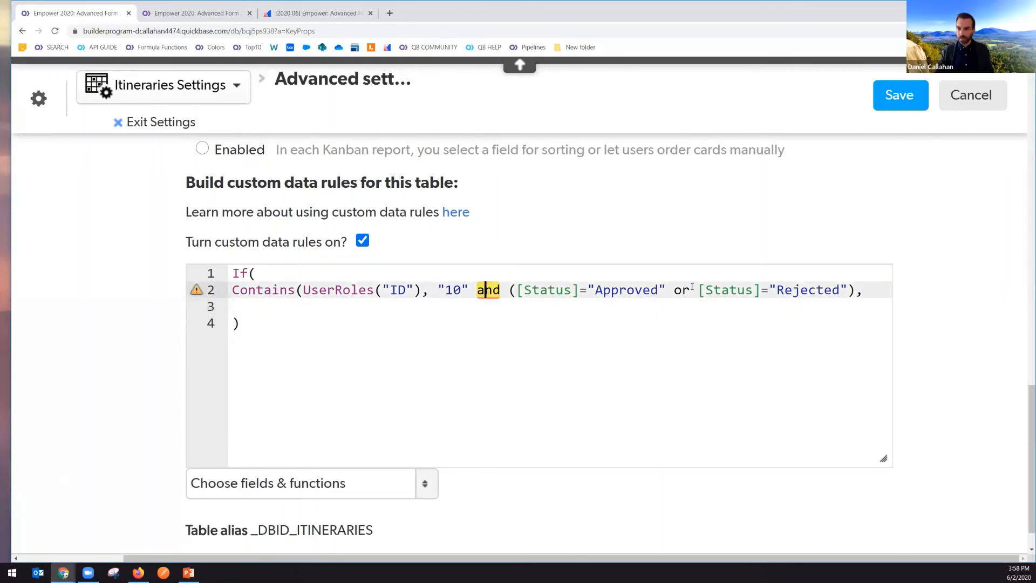
click(249, 305)
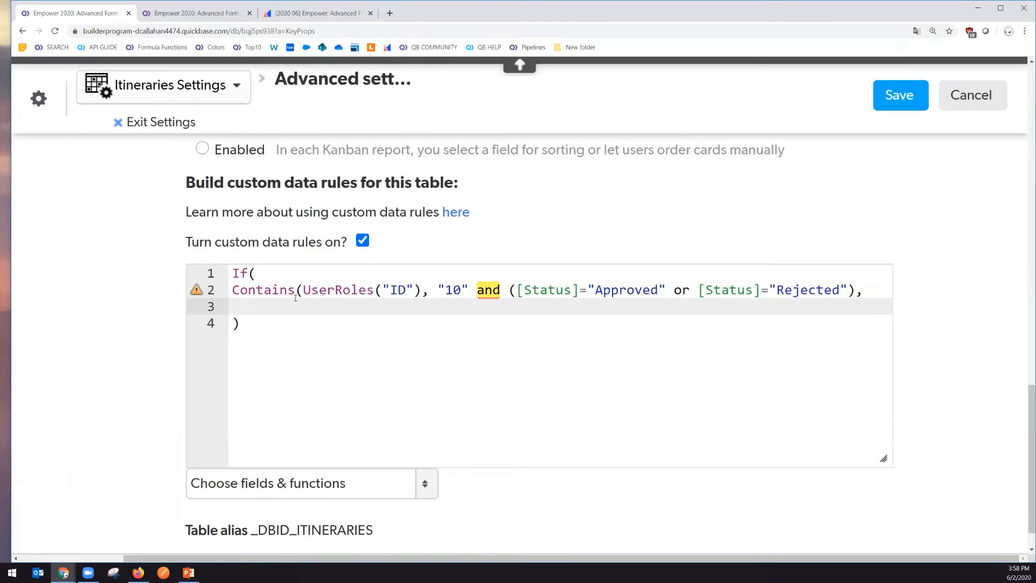
click(460, 289)
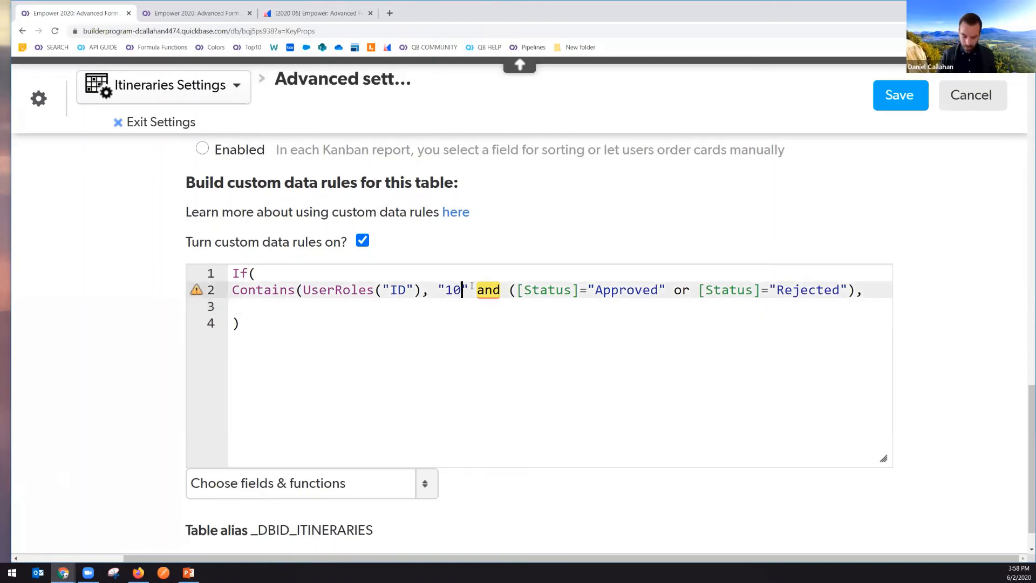
text())
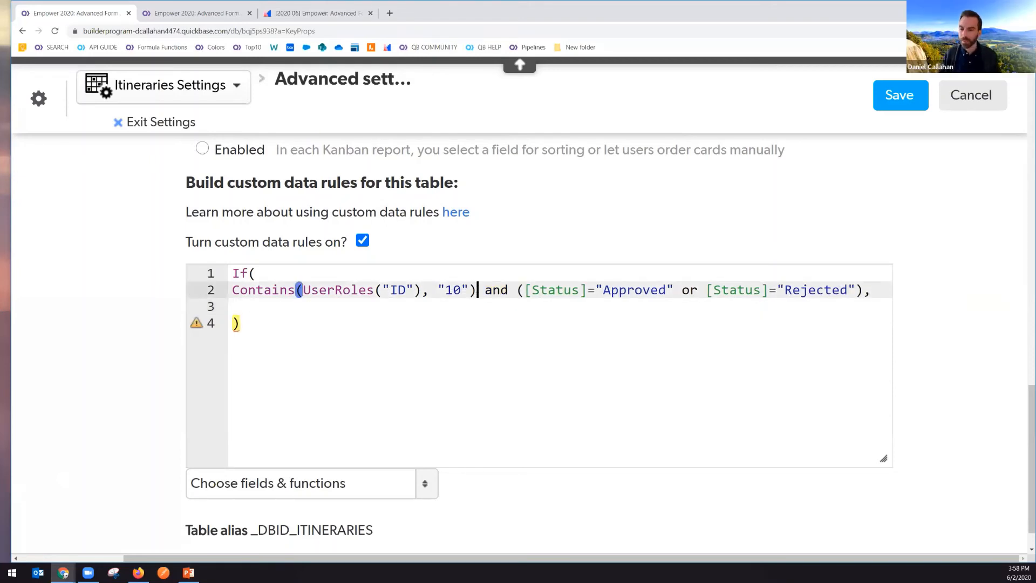
Enter the message "Rule #1: Only managers can approve or reject itineraries" on the empty third line of the rule
click(290, 310)
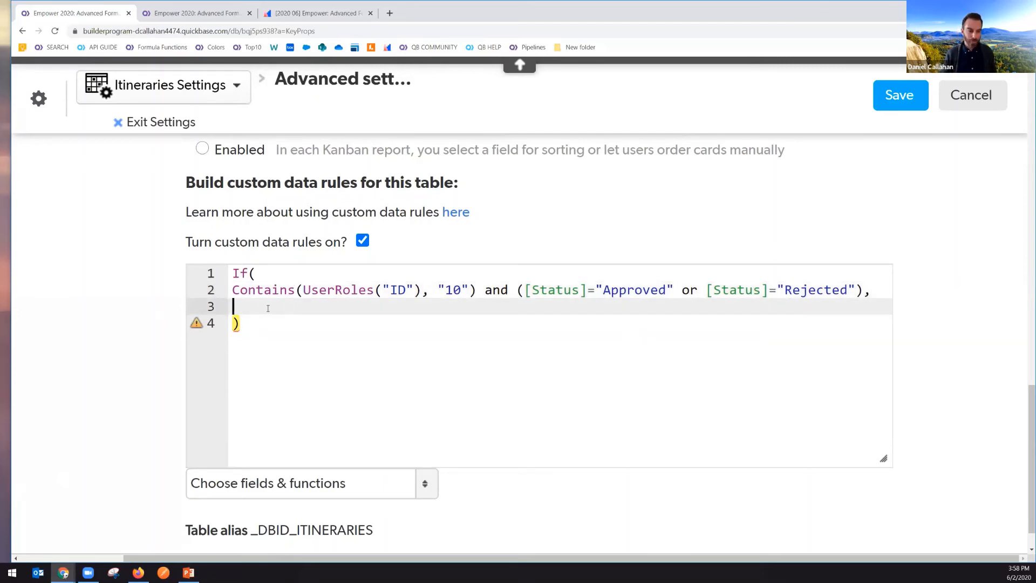
text(")
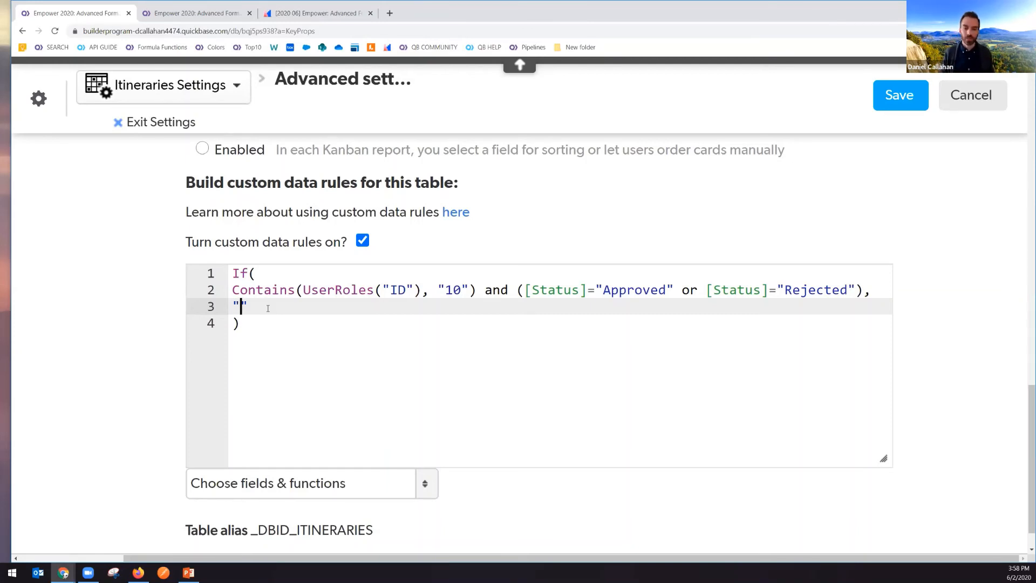
text(Rule )
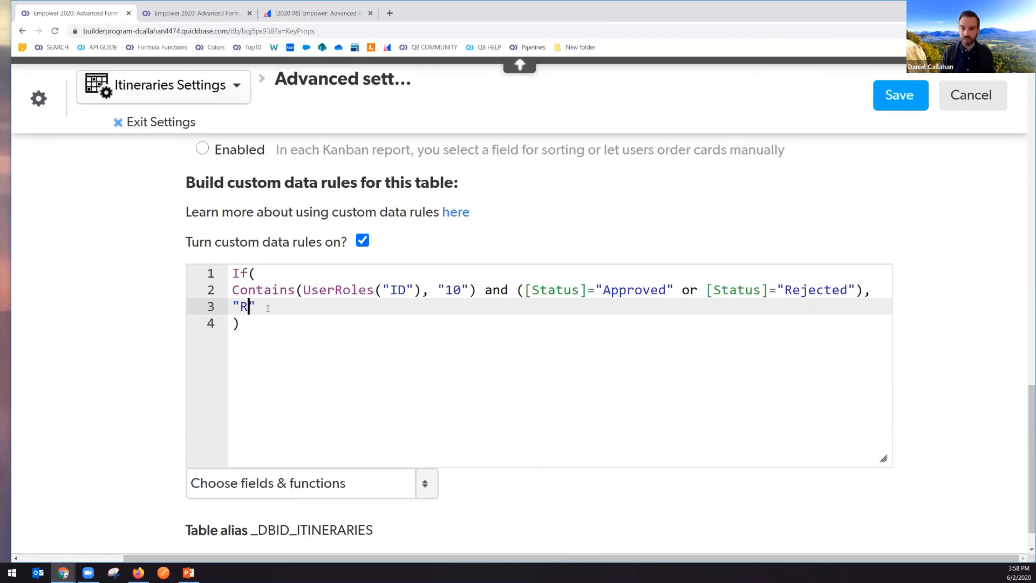
text(#1: Onmy)
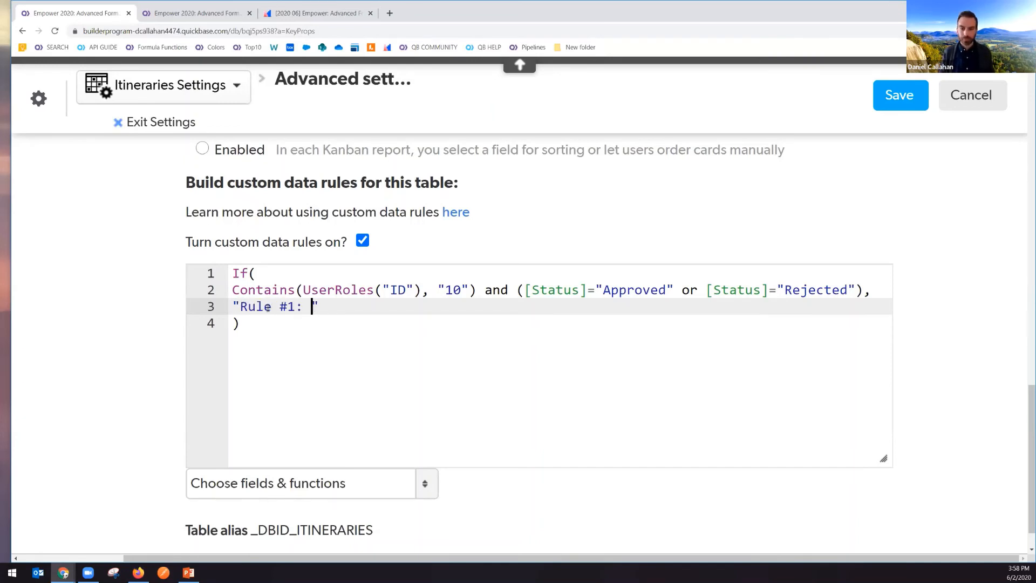
key(BackSpace)
key(BackSpace)
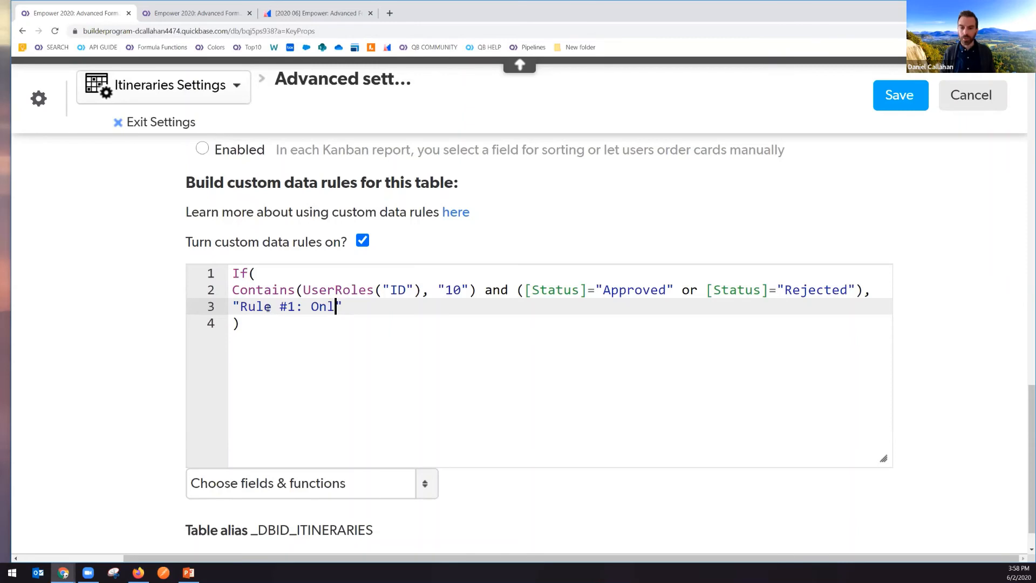
text(ly managers )
text(can approve or r)
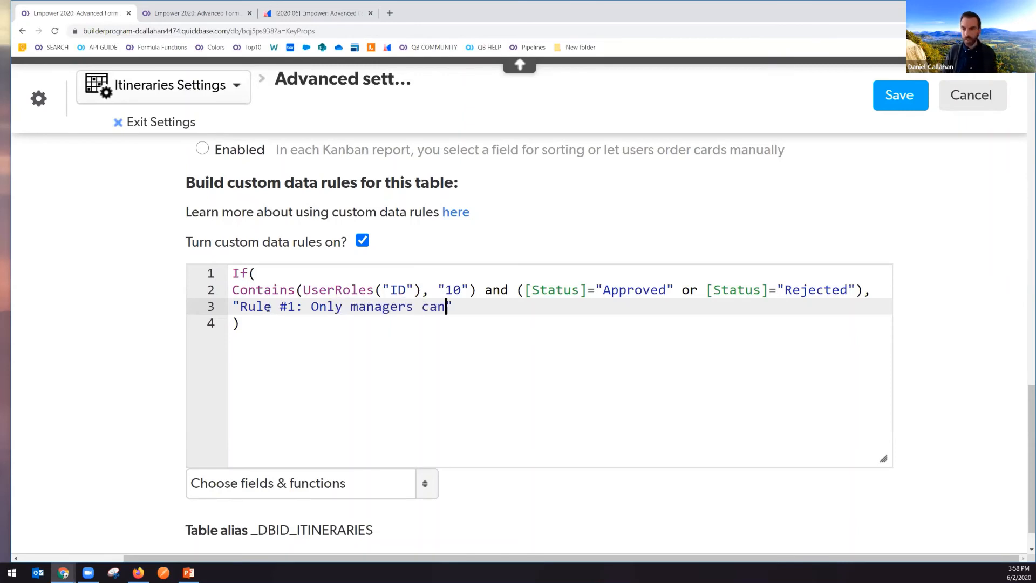
text(eject int)
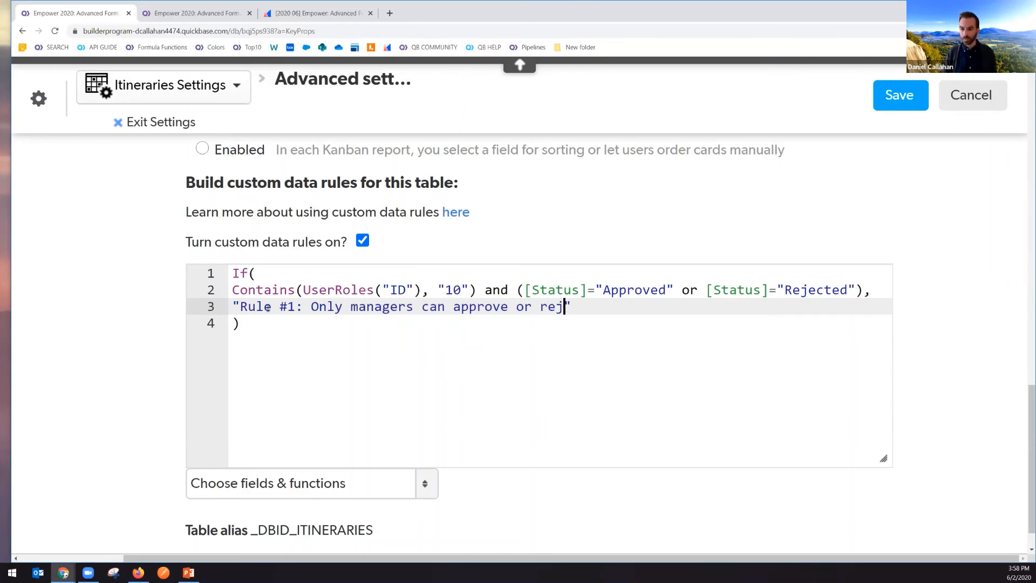
key(BackSpace)
key(BackSpace)
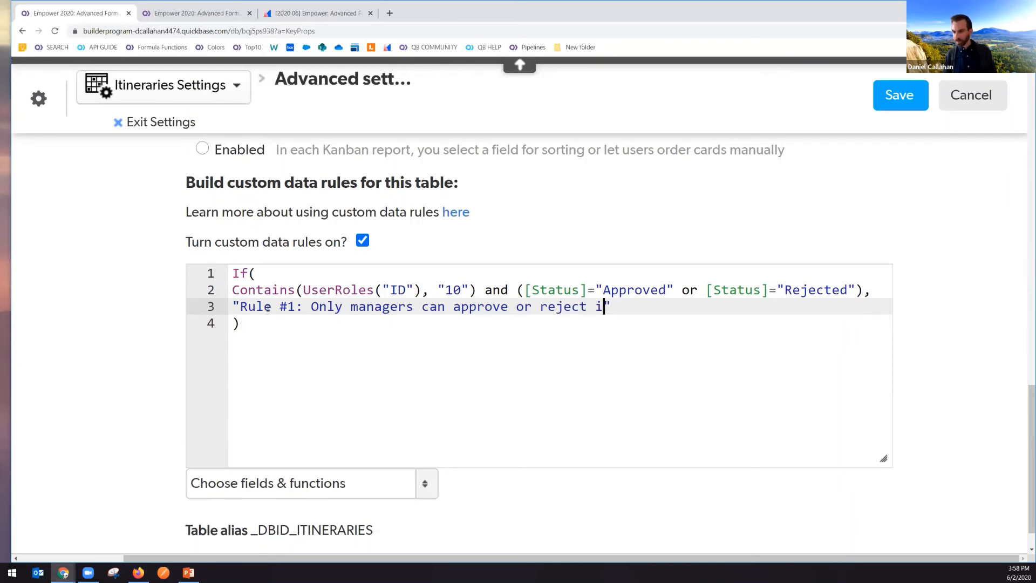
text(tin)
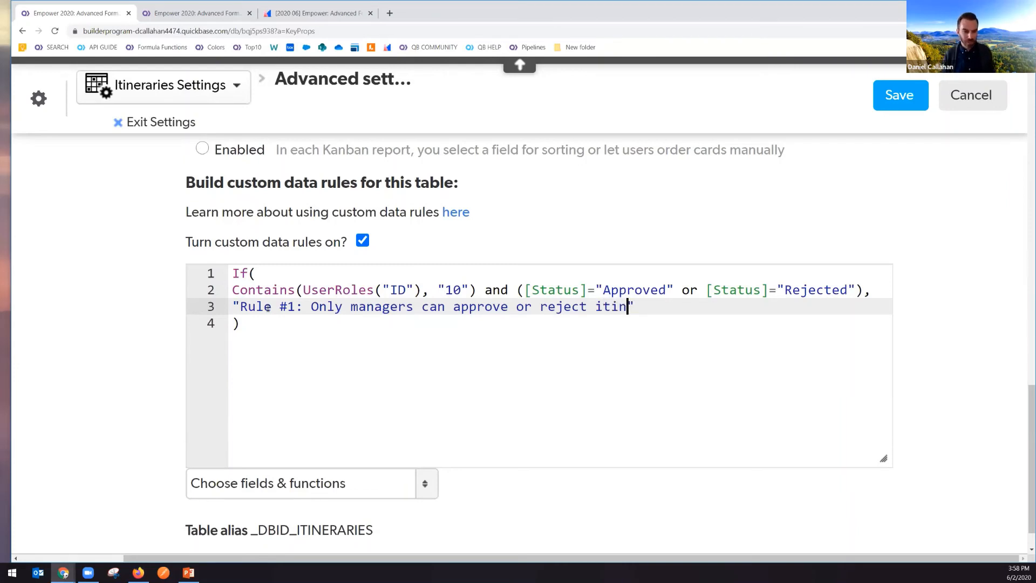
text(eraries)
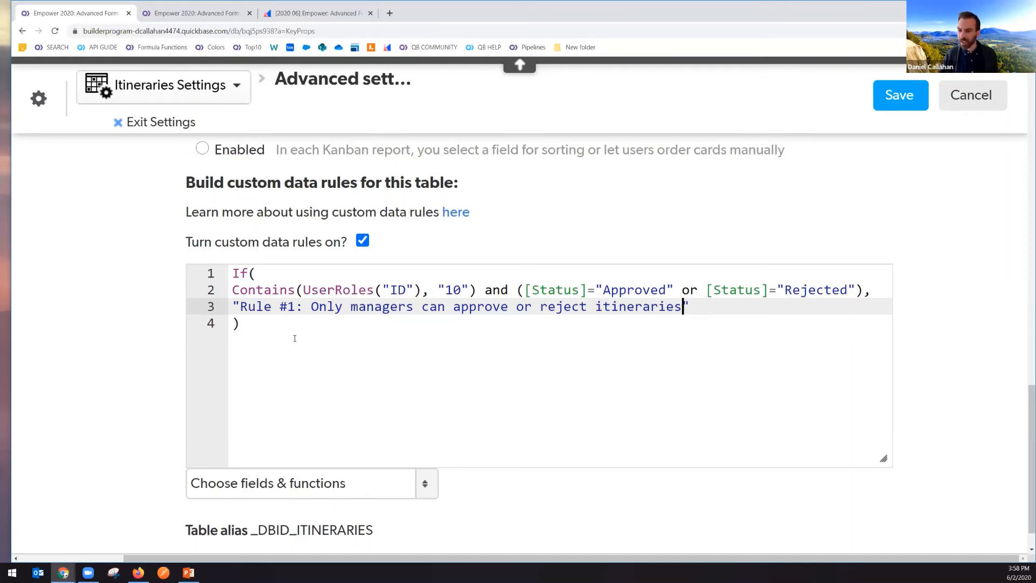
Delete the "Rule #1: " prefix from the start of the rule's message
click(264, 306)
double_click(266, 306)
drag(310, 306, 240, 306)
key(BackSpace)
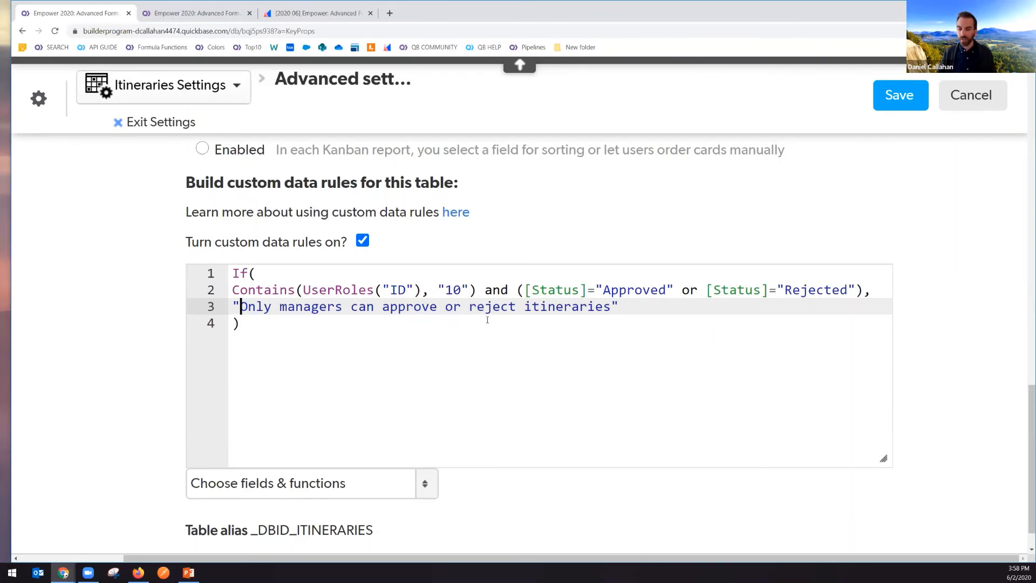
Extend the rule's message after "itineraries" with ". Please reach out to your manager to his itinerary reviewed."
click(646, 305)
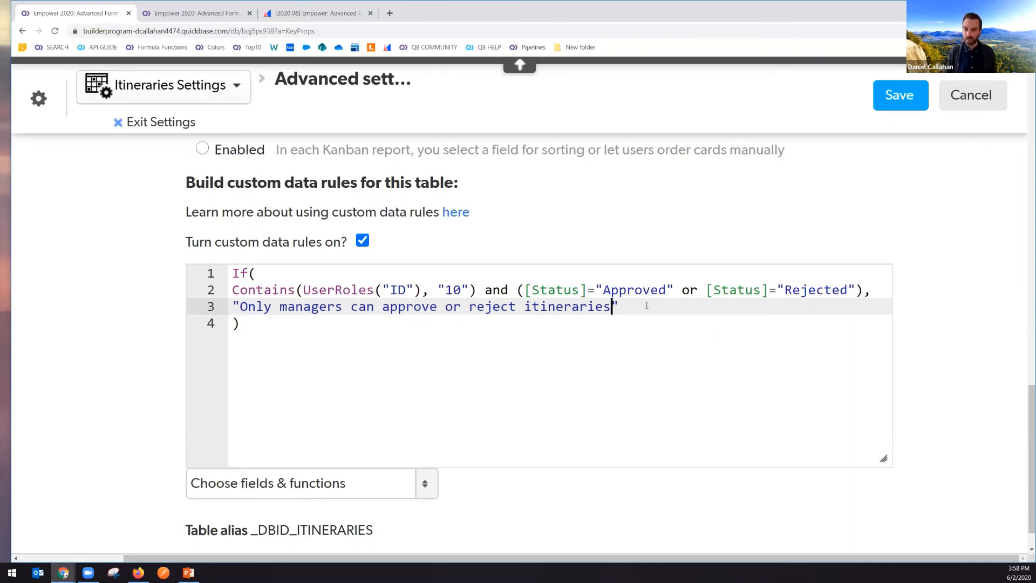
text(. )
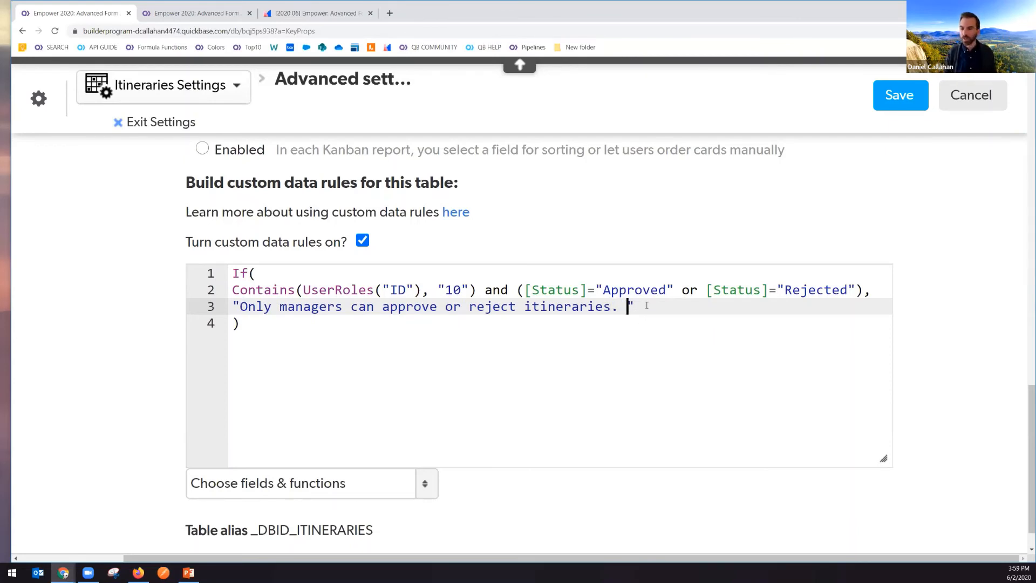
text(Please r)
key(BackSpace)
key(BackSpace)
key(BackSpace)
key(BackSpace)
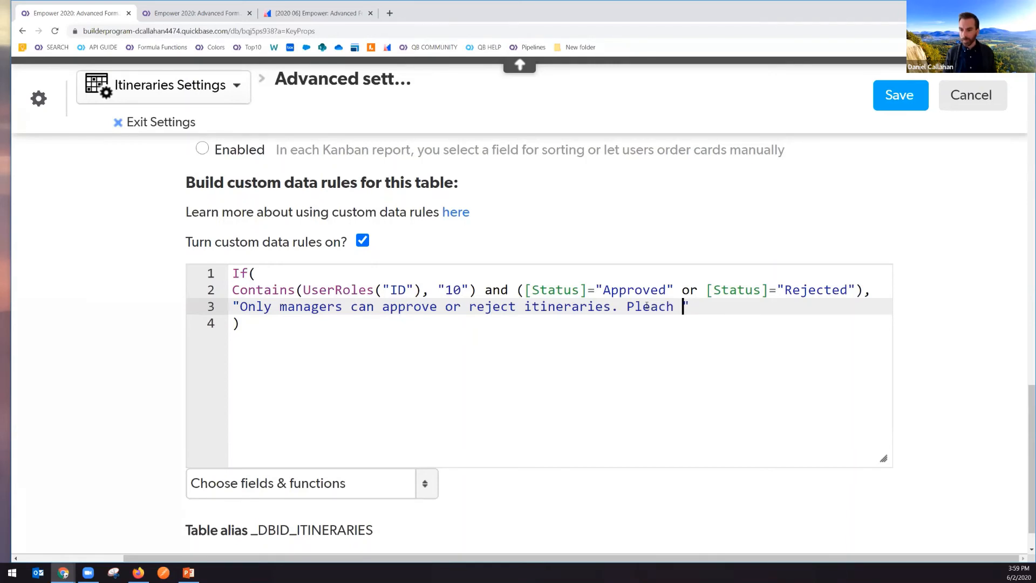
text(se reach out to yo)
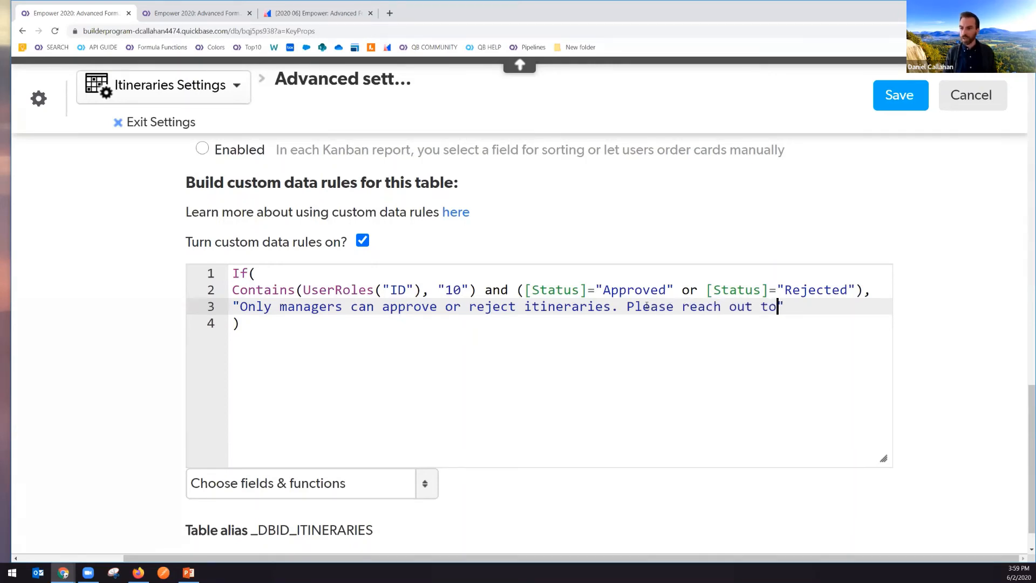
text(ur manager to his i)
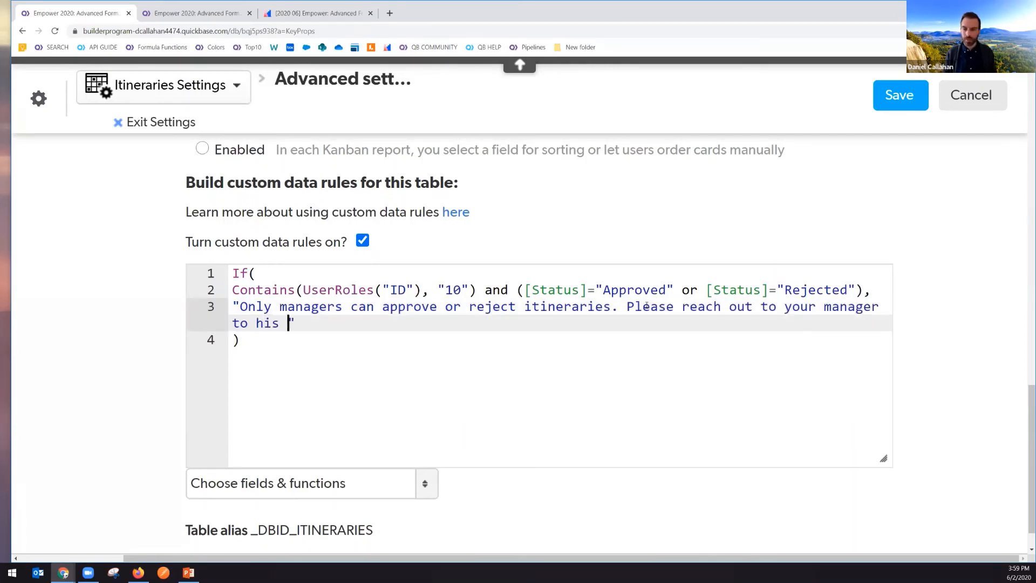
text(tinerary revi)
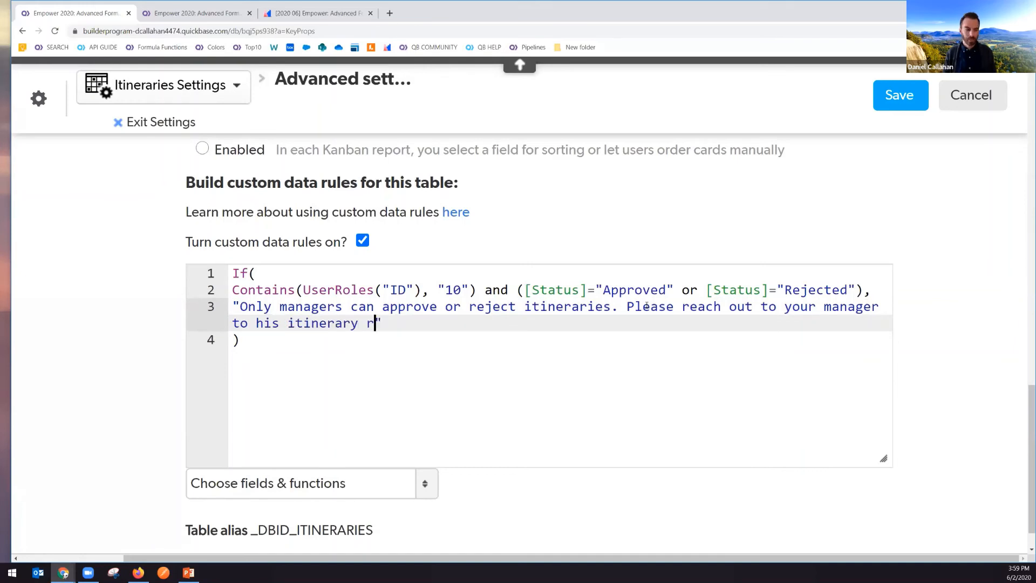
text(ewed.)
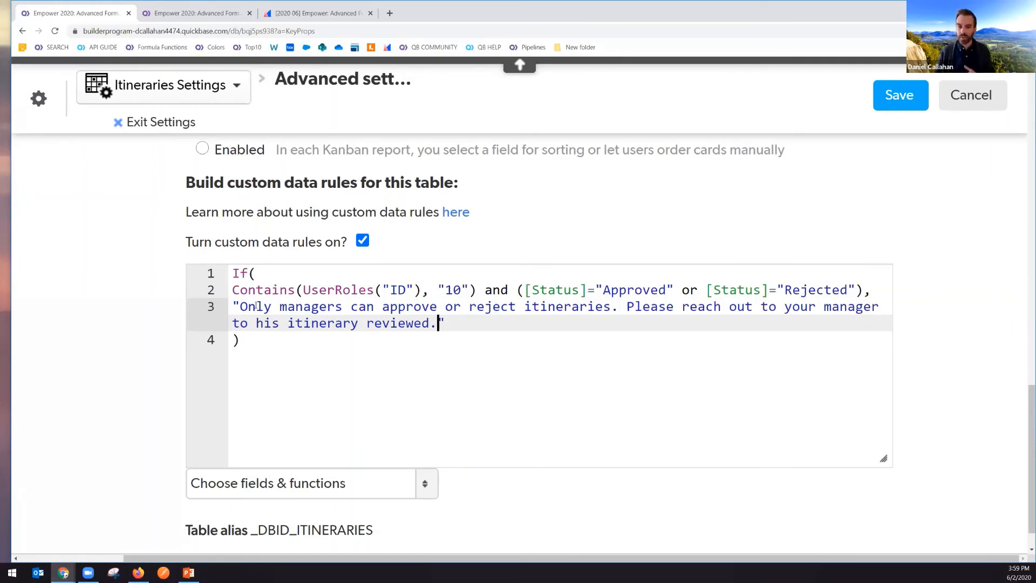
drag(240, 306, 447, 324)
click(621, 307)
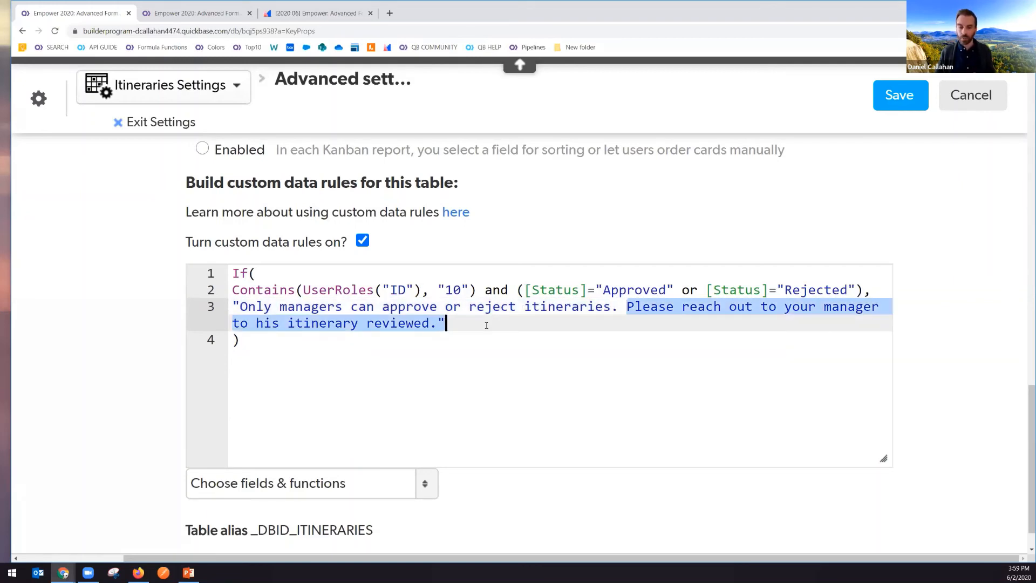
click(487, 325)
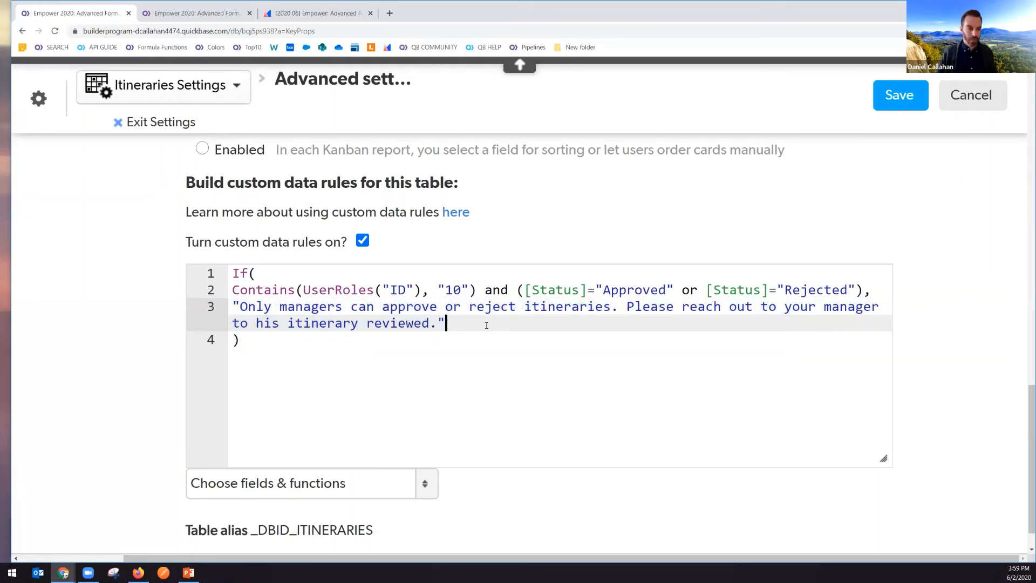
Below the rule, after a blank line, add a "//created by:" comment with the author's username and "on 6/2/2020."
click(455, 351)
key(Return)
key(Return)
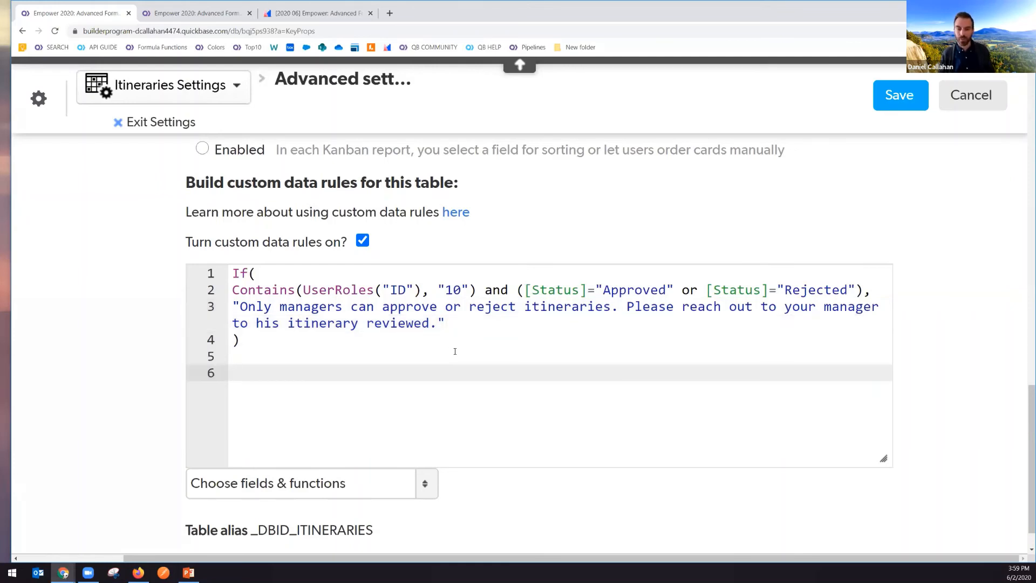
text(//)
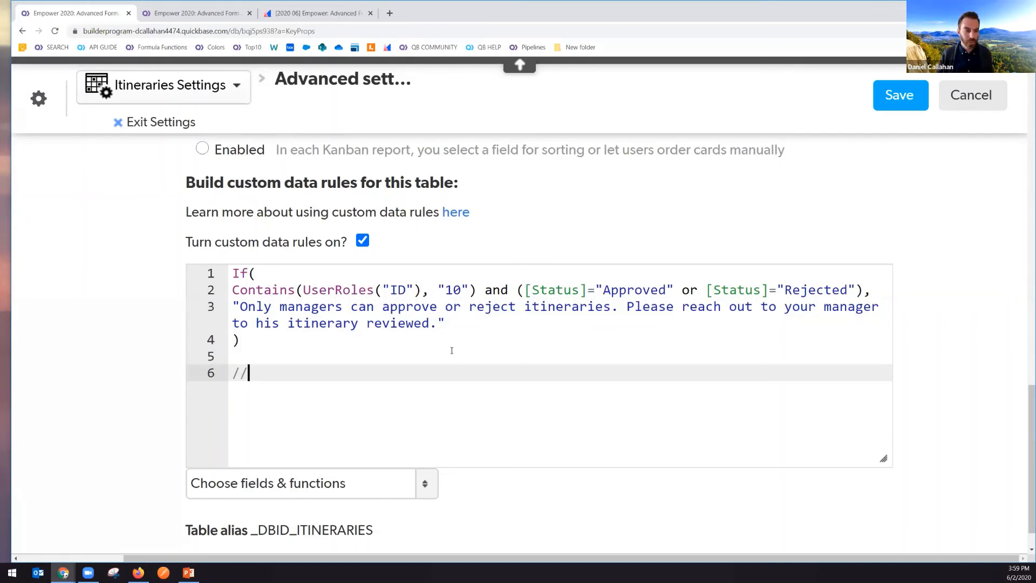
text(create)
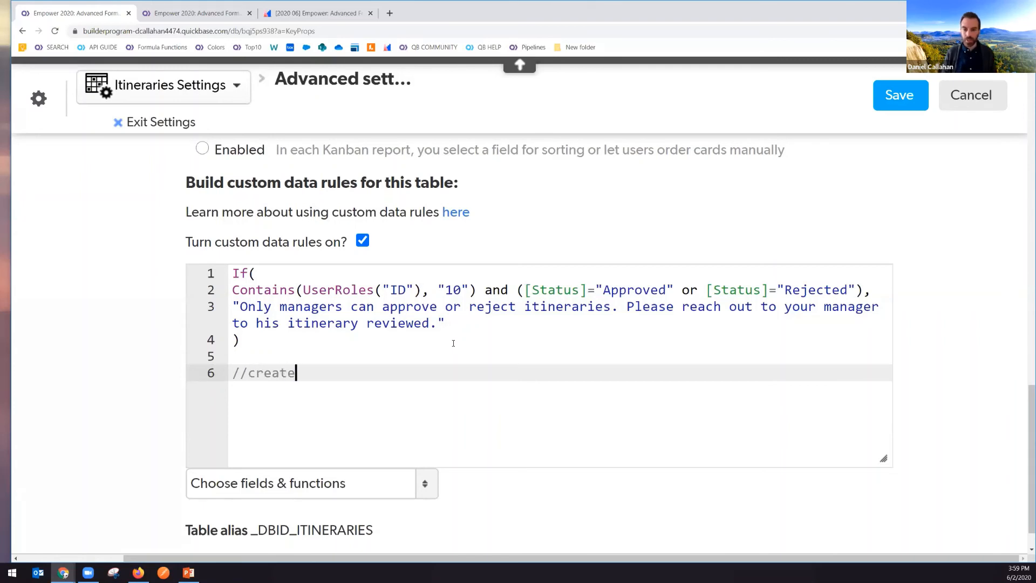
text(d by: dcallah)
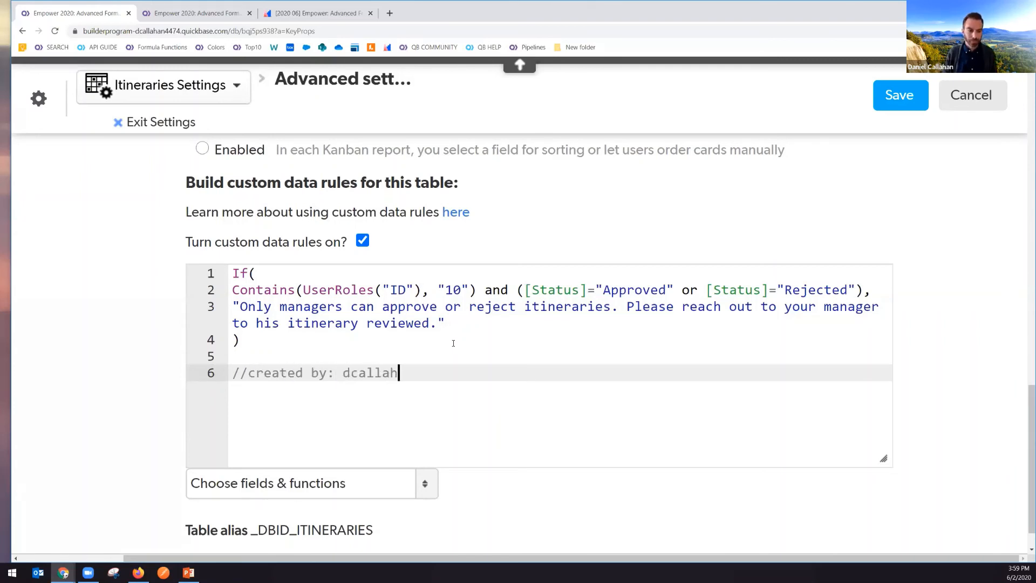
text(an on 6)
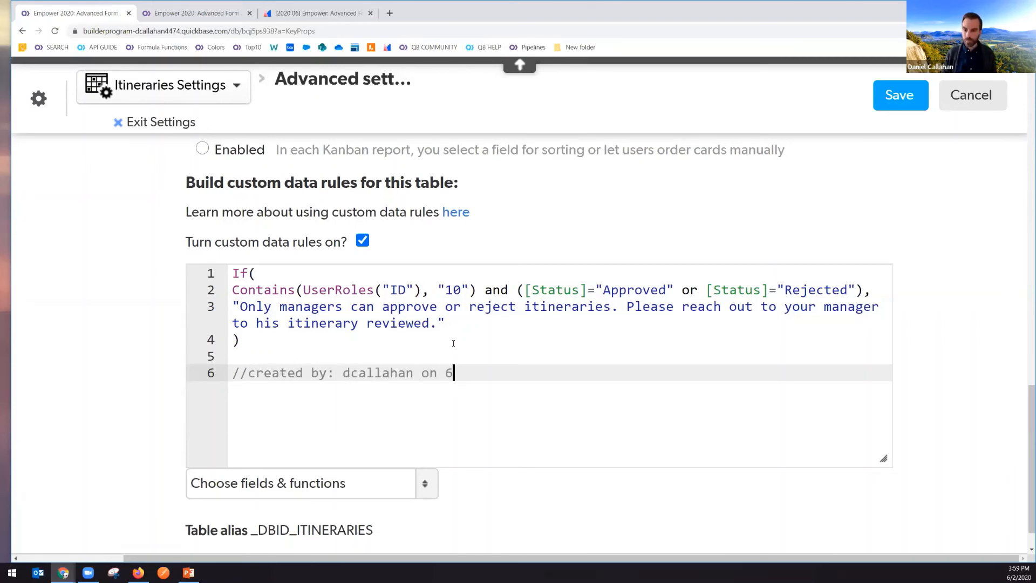
text(/2/2020)
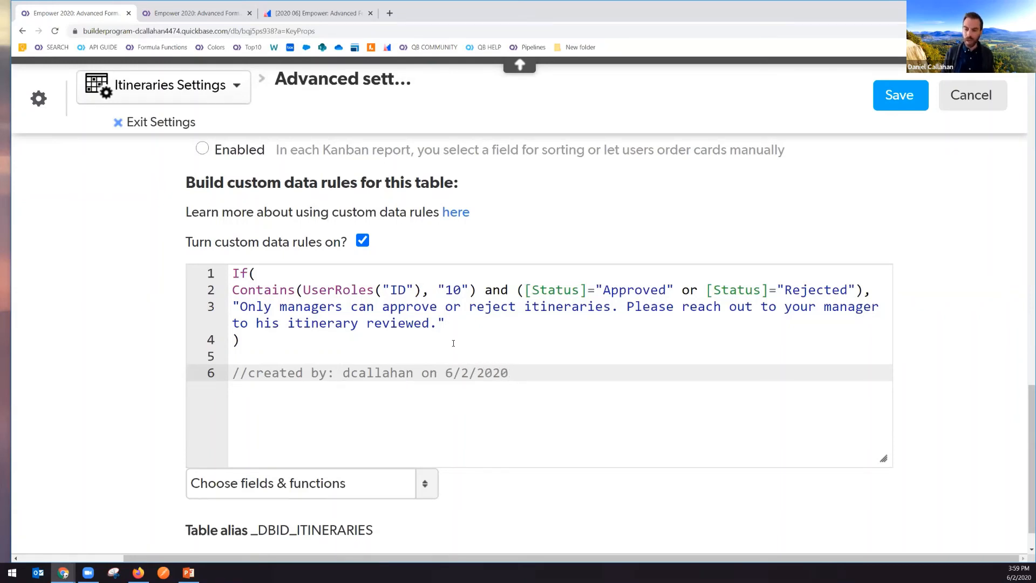
text(.)
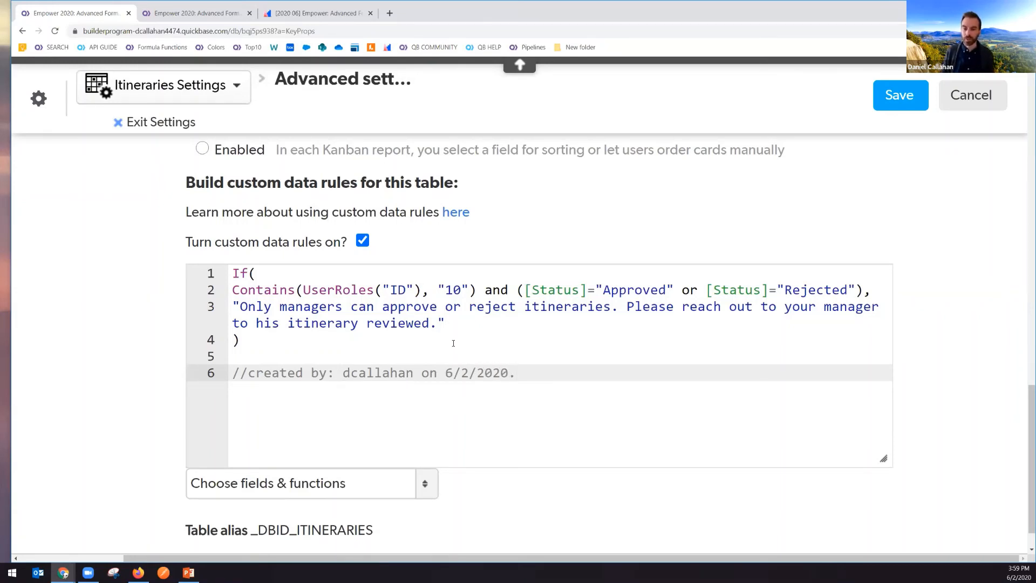
Add a "//last modified by:" comment on the next line with the editor's username and "on 6/2/2020."
key(Return)
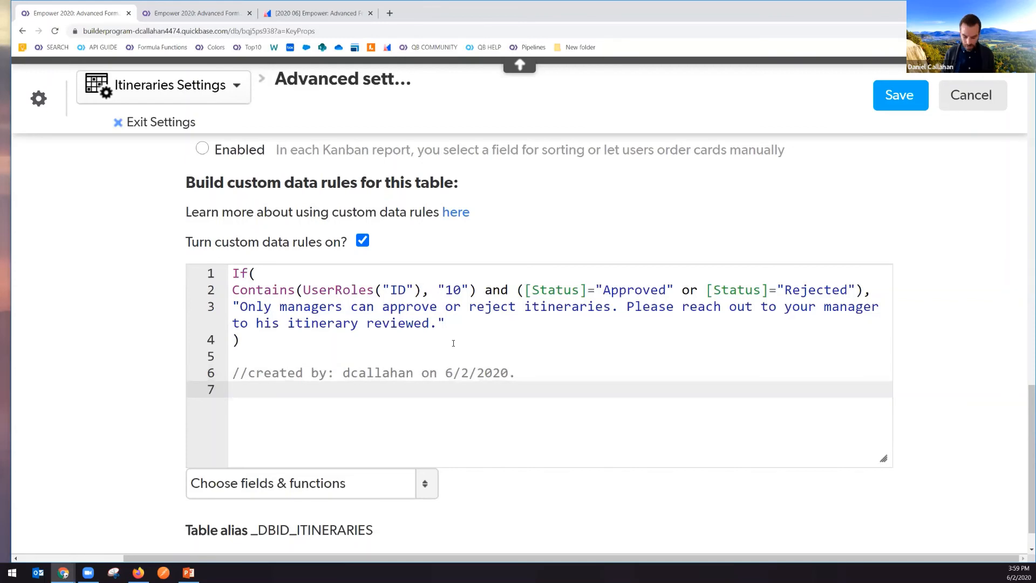
text(//last modified )
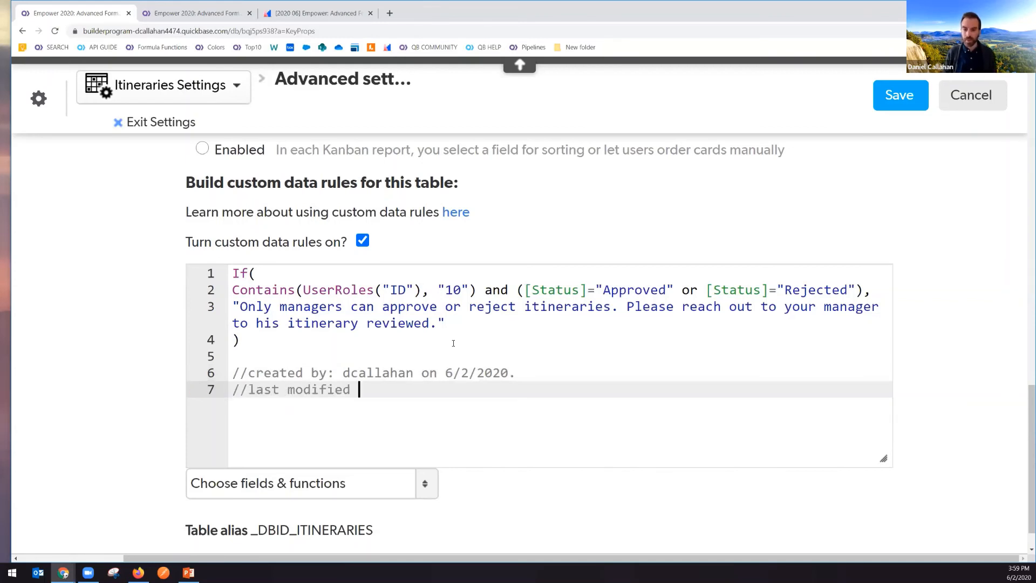
text(by: dcallahan )
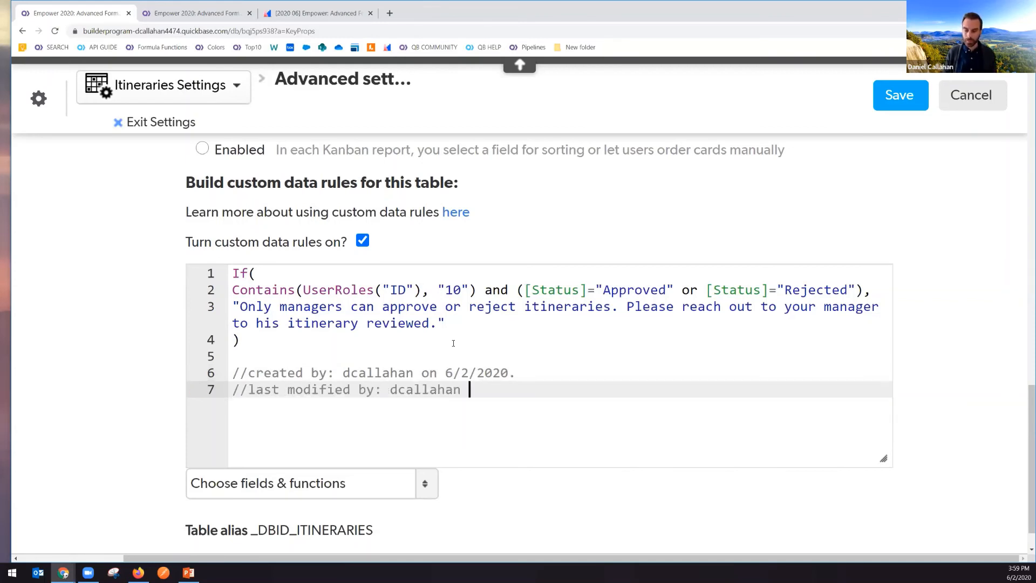
text(on )
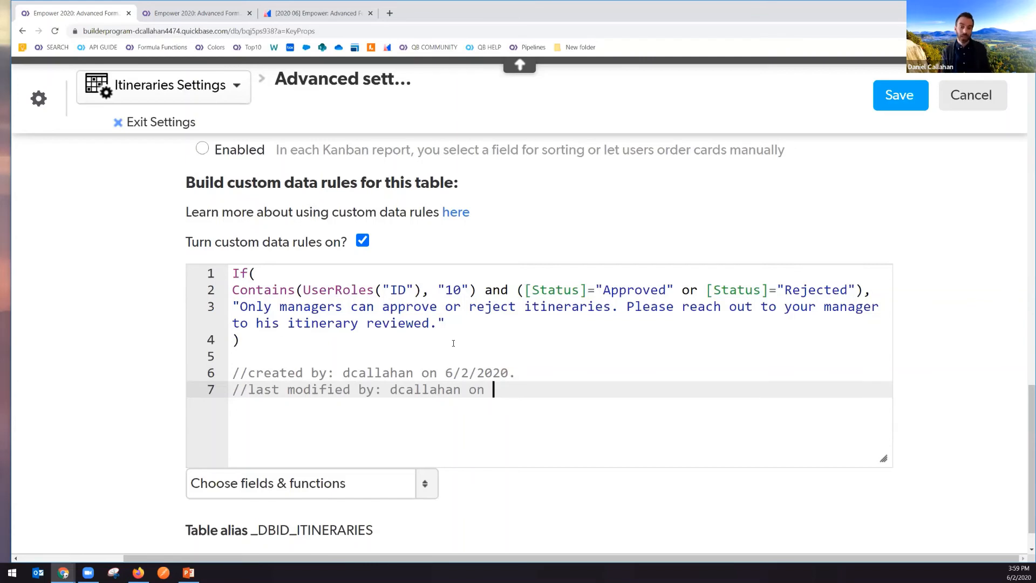
text(6)
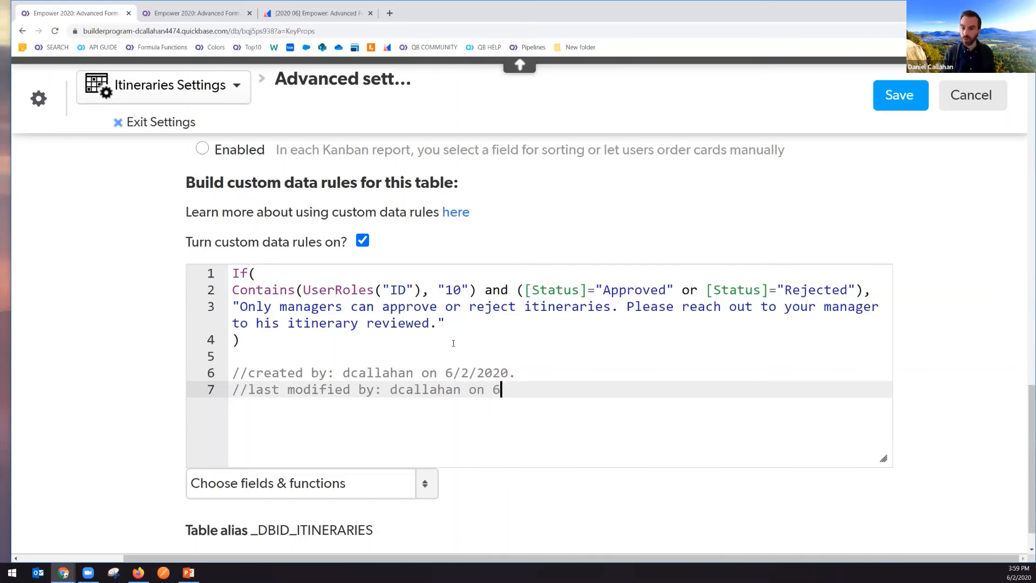
text(/2)
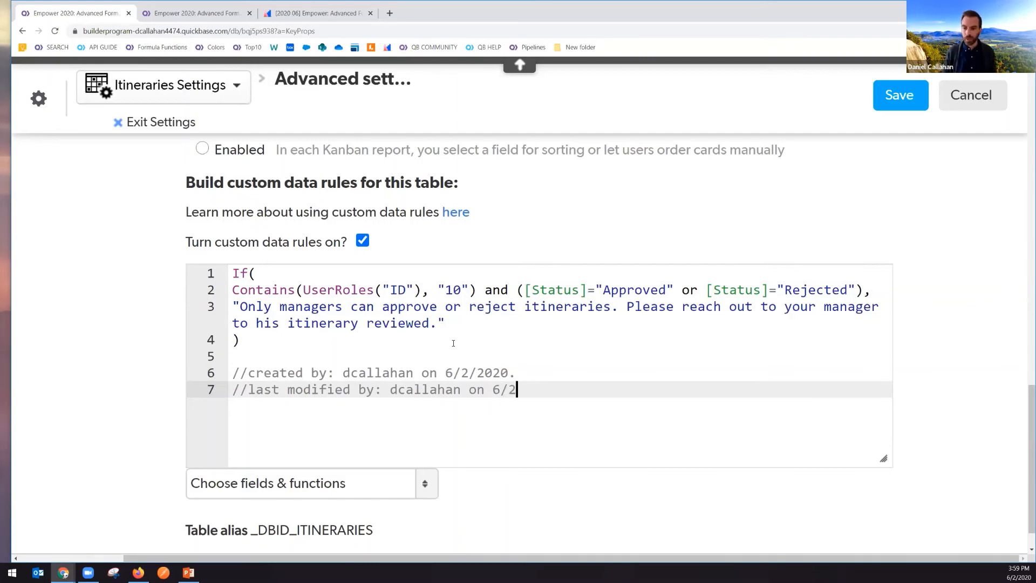
text(/2020.)
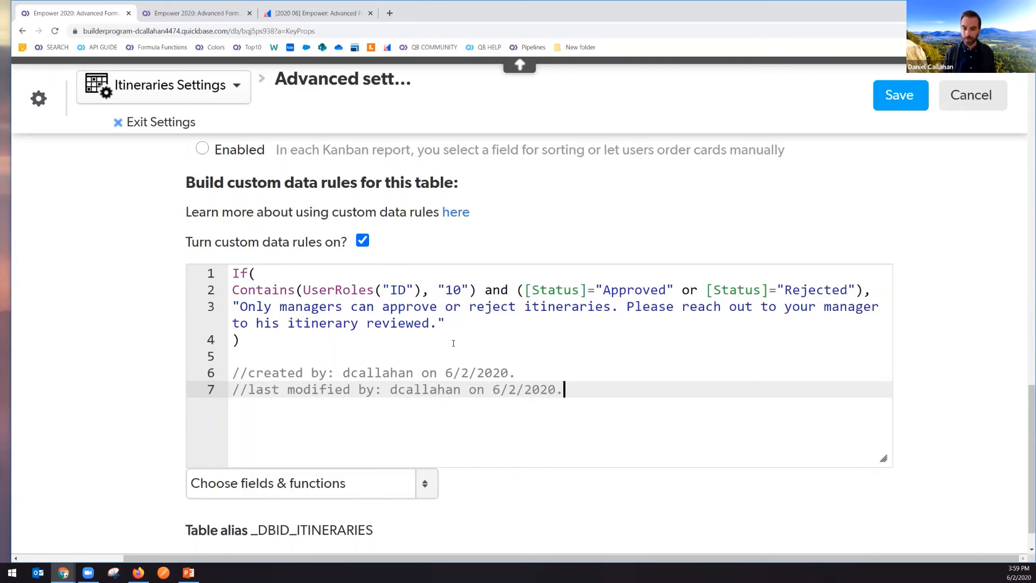
Add the comment "//this rule prevents the record from saving when agents change the status to approved or rejected." and save the table settings
scroll(437, 337, down, 1)
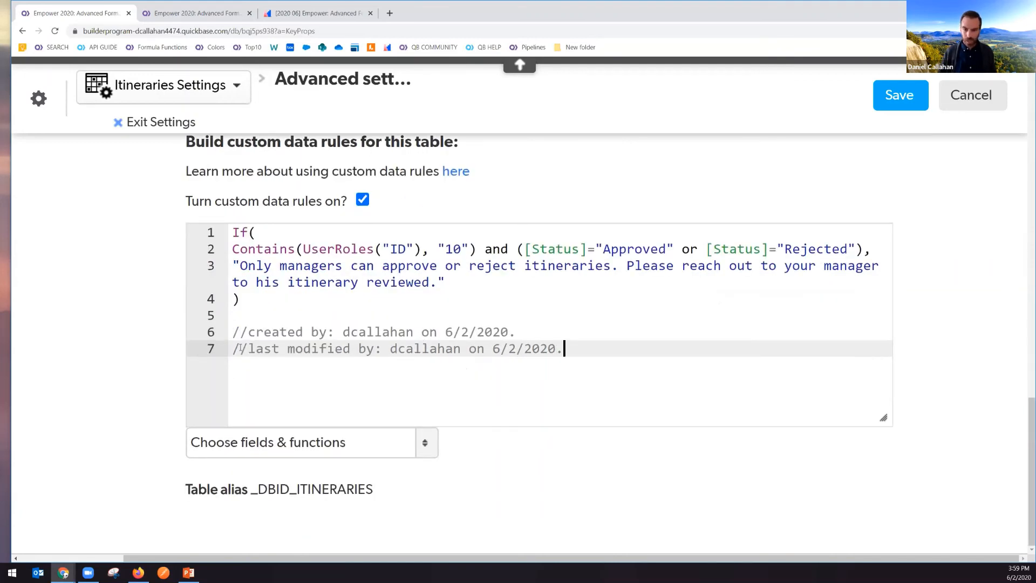
key(Return)
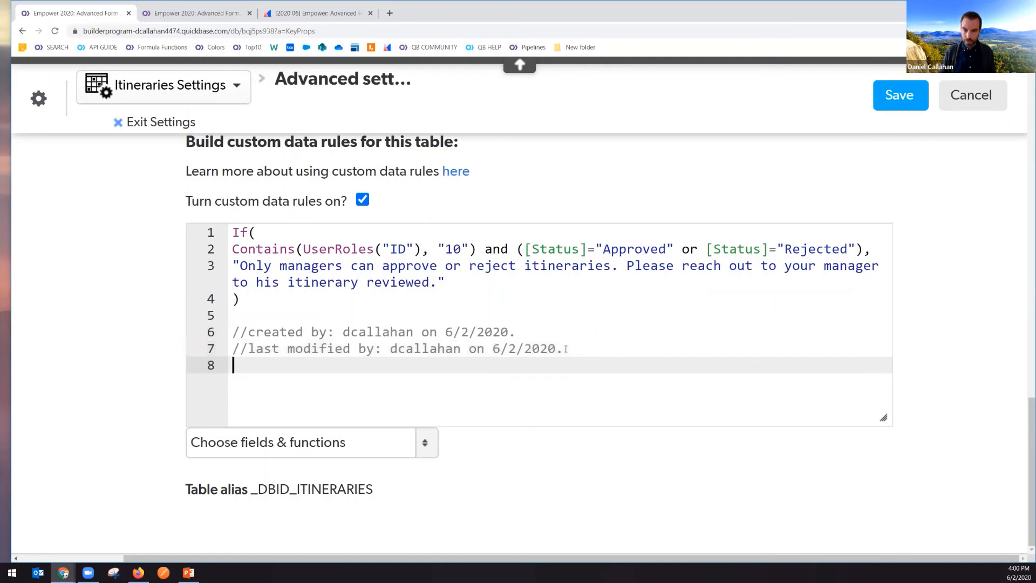
text(//this )
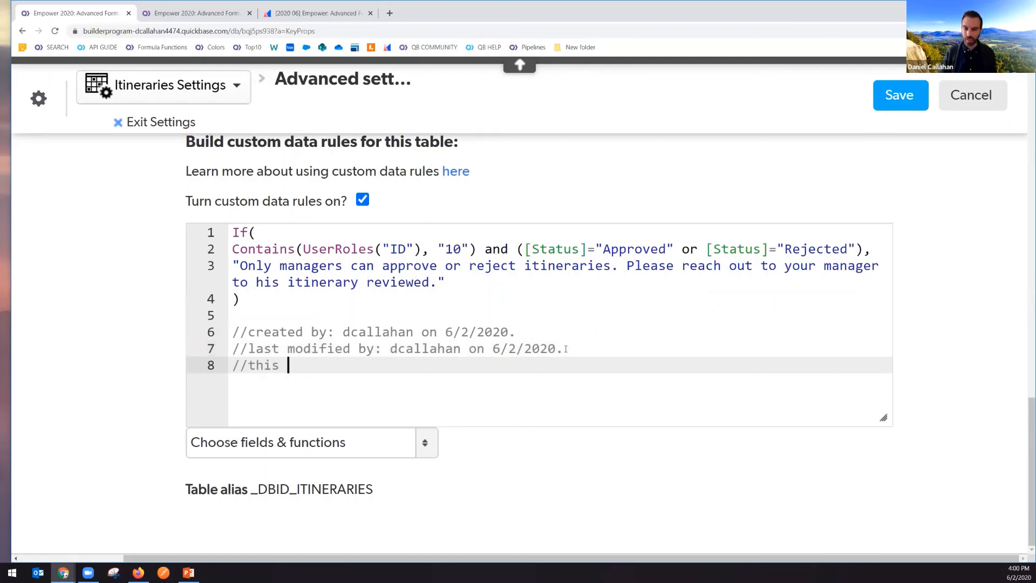
text(rule prevents )
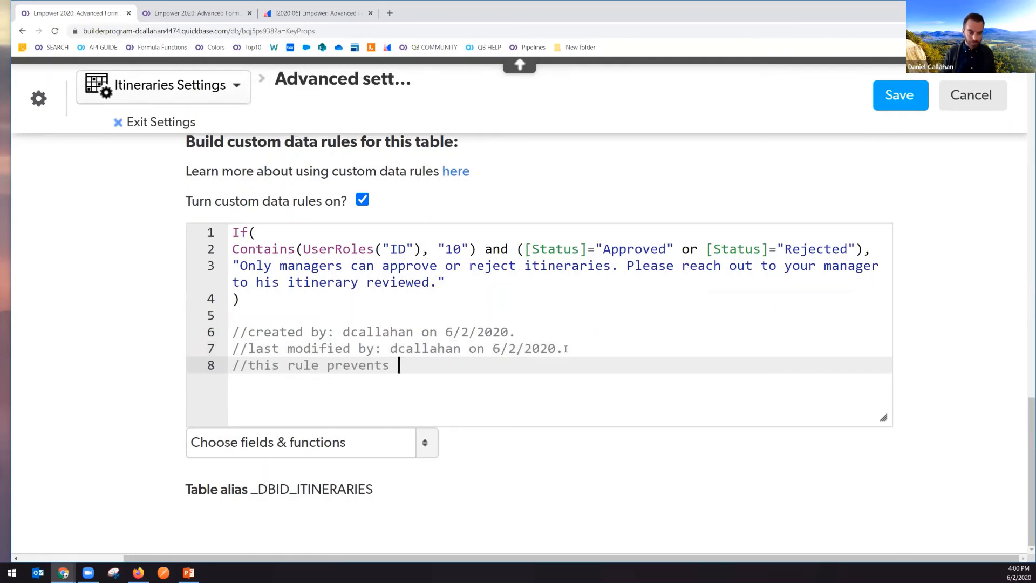
text(agents)
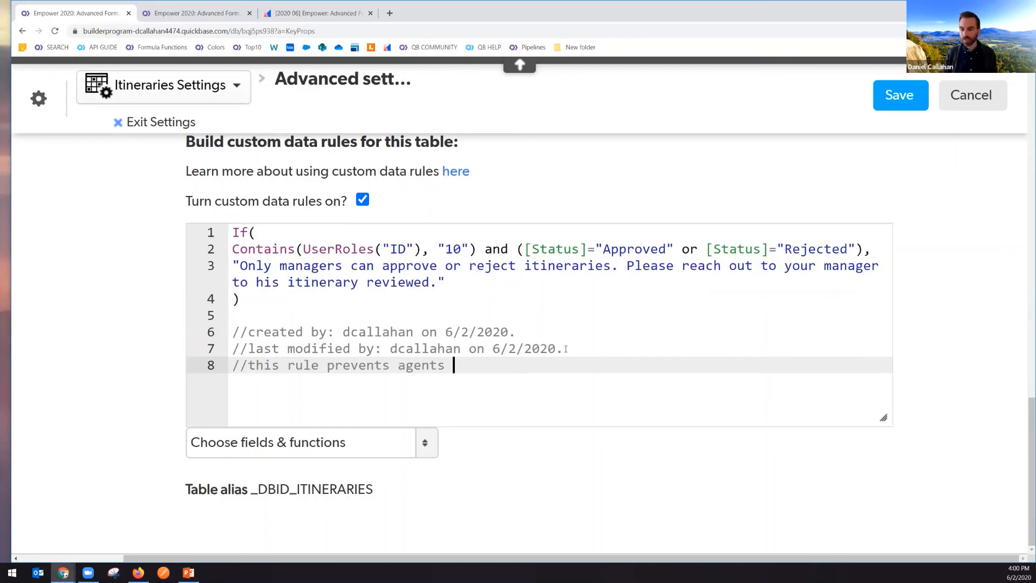
key(BackSpace)
key(BackSpace)
key(BackSpace)
key(BackSpace)
key(BackSpace)
key(BackSpace)
text(the )
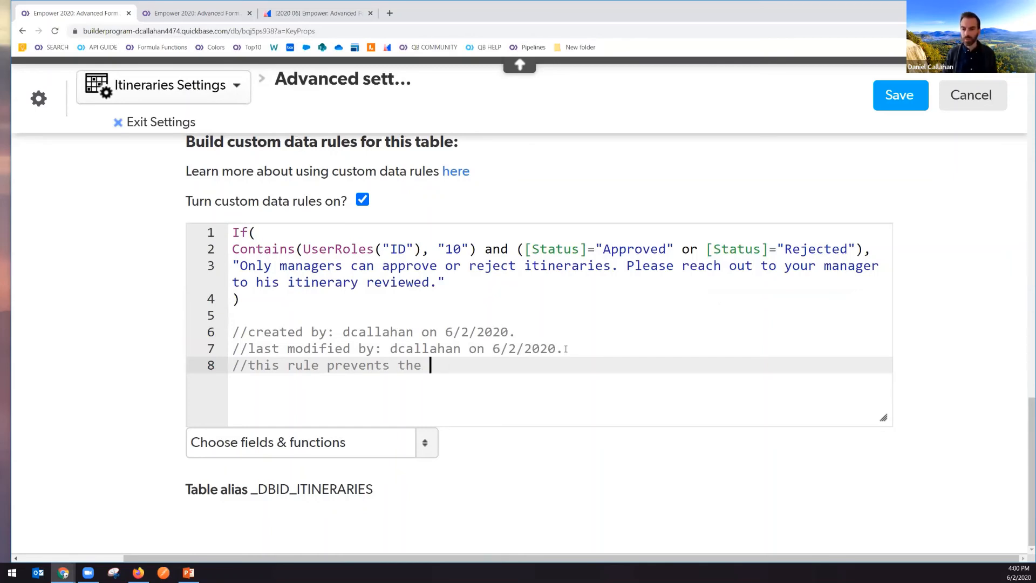
text(record from saving)
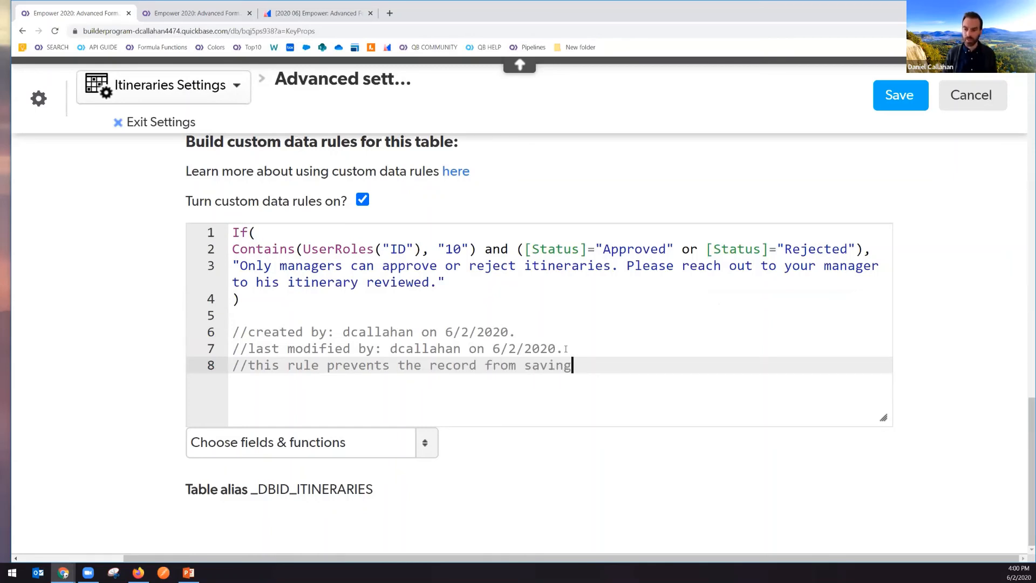
text( when agents change the )
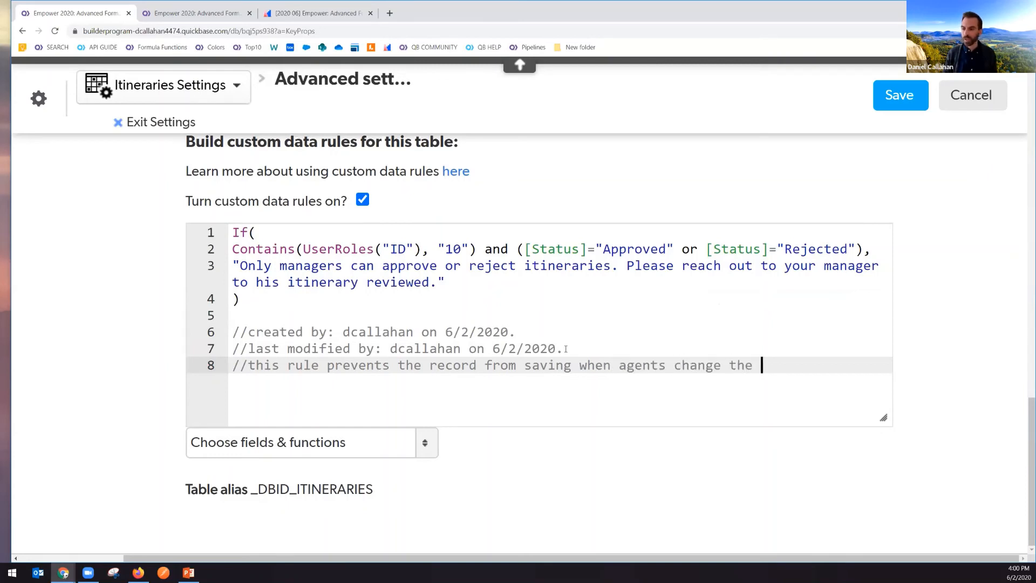
text(status to approved or)
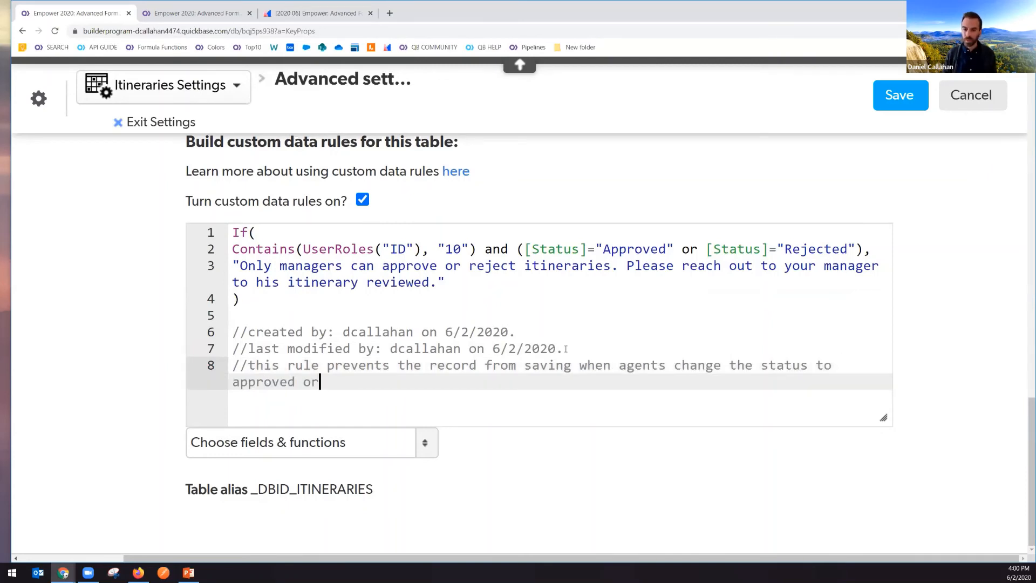
text( rejected.)
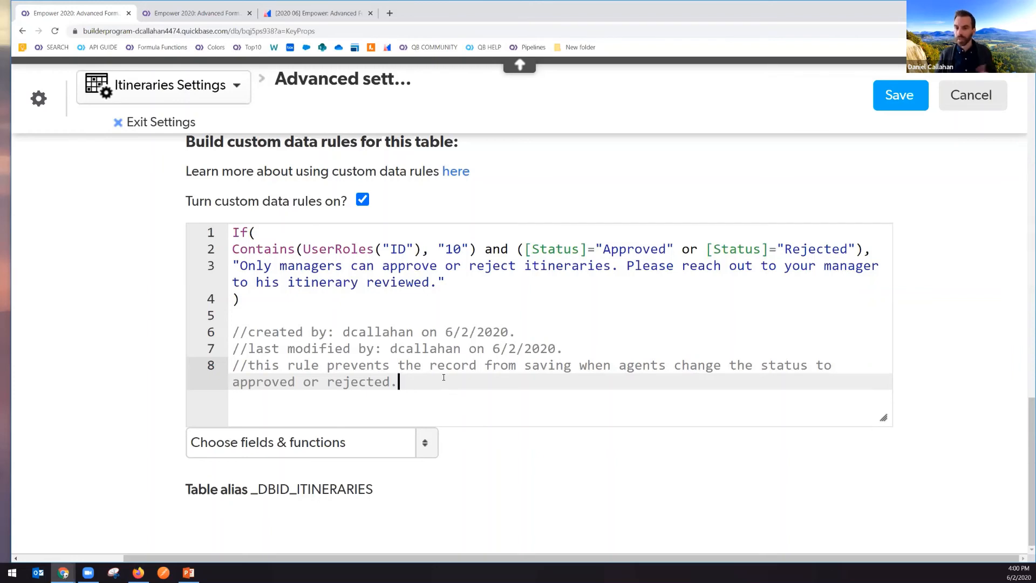
click(305, 331)
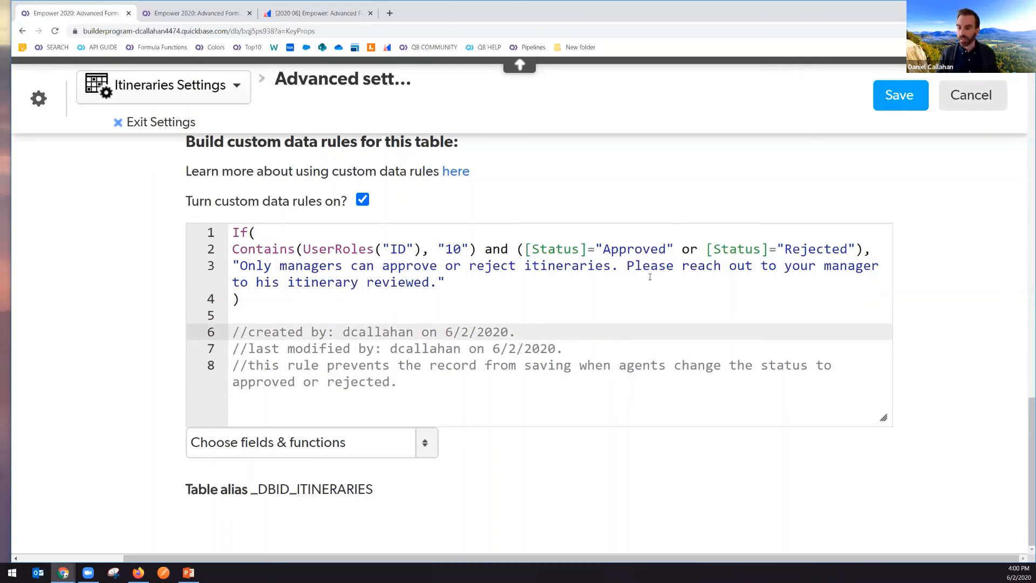
click(899, 95)
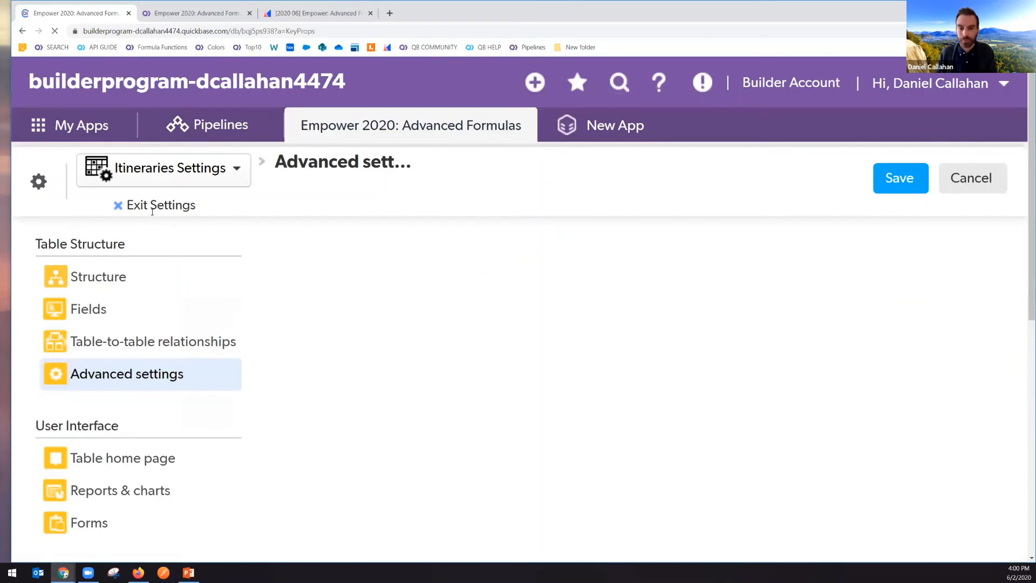
Exit the Itineraries table settings and open the List All report
click(154, 210)
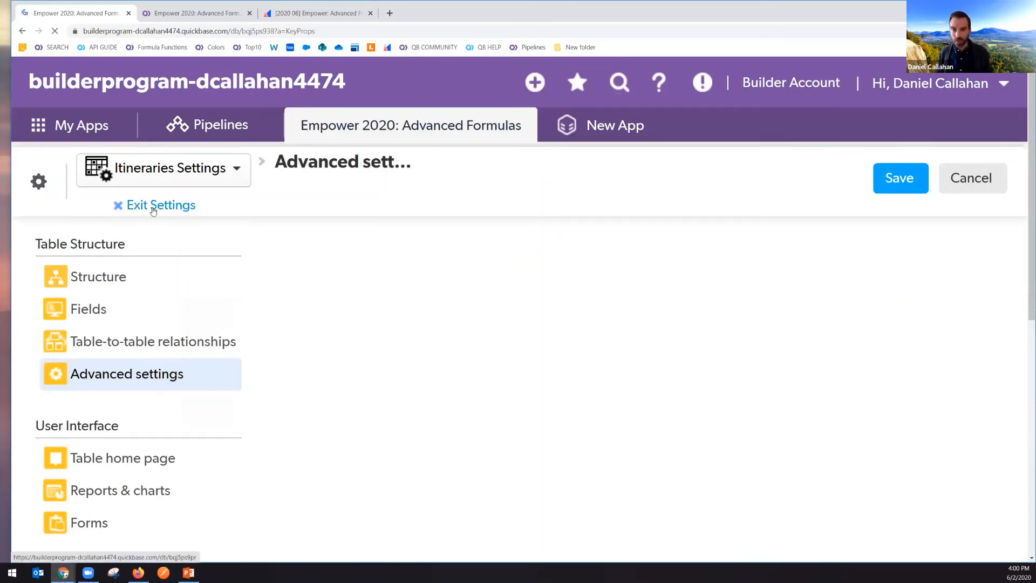
click(889, 50)
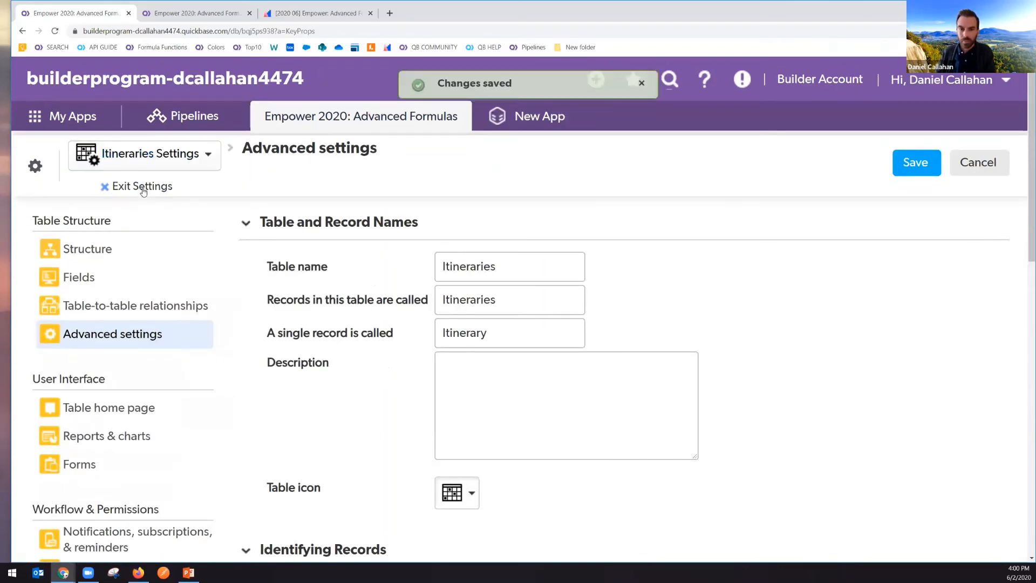
click(143, 189)
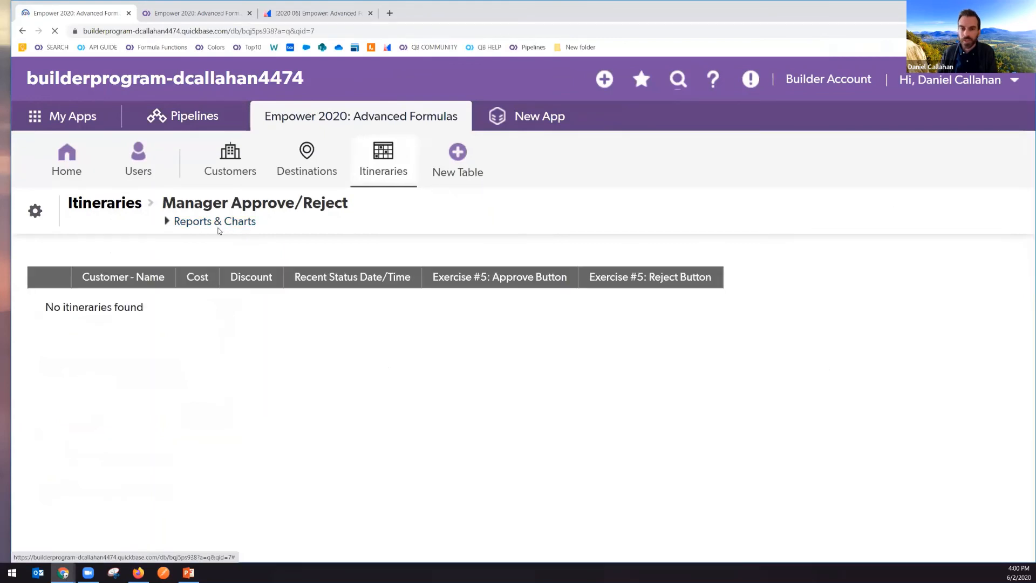
click(229, 221)
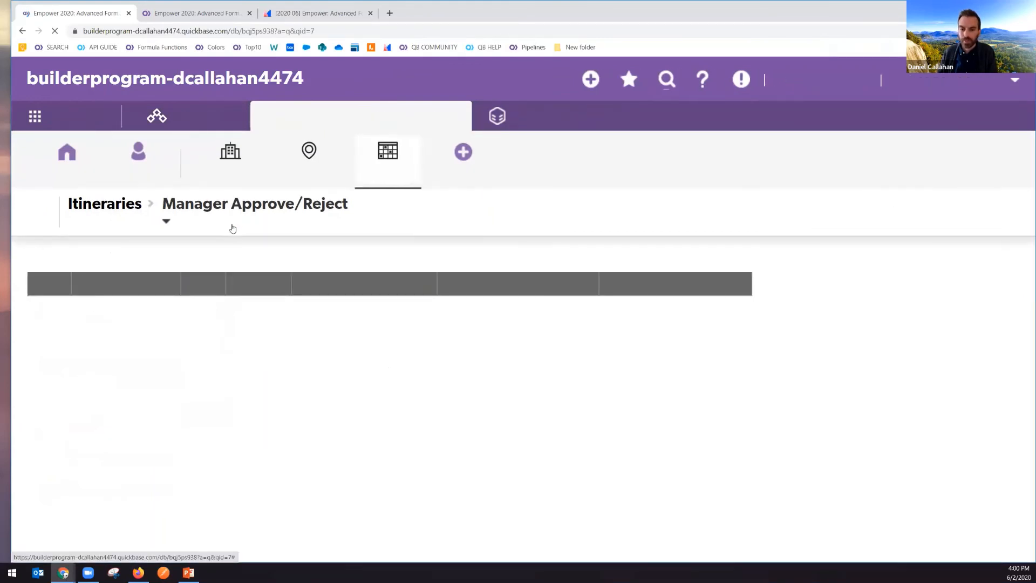
click(92, 326)
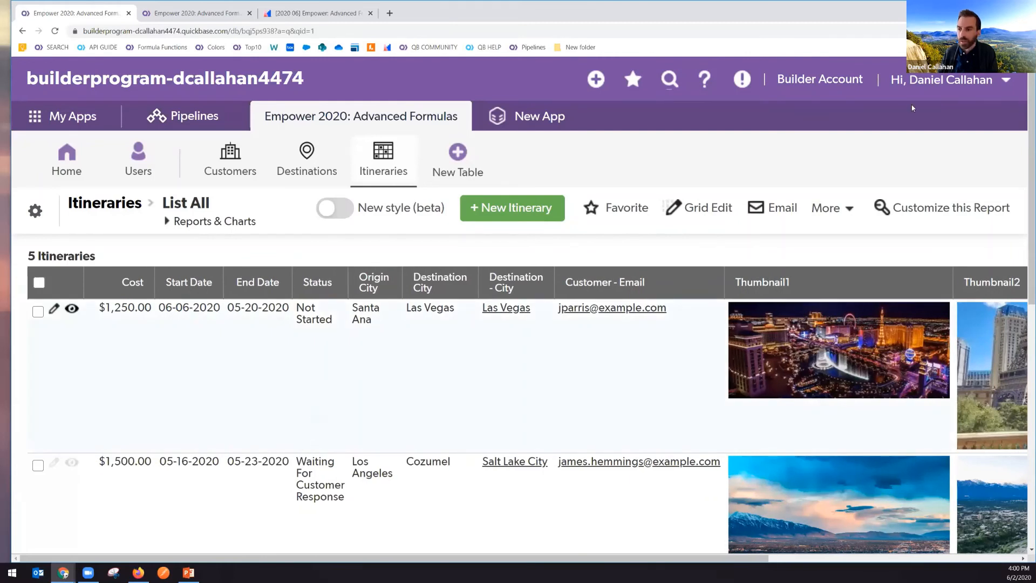
Start testing the app as the Travel Agent role
click(943, 88)
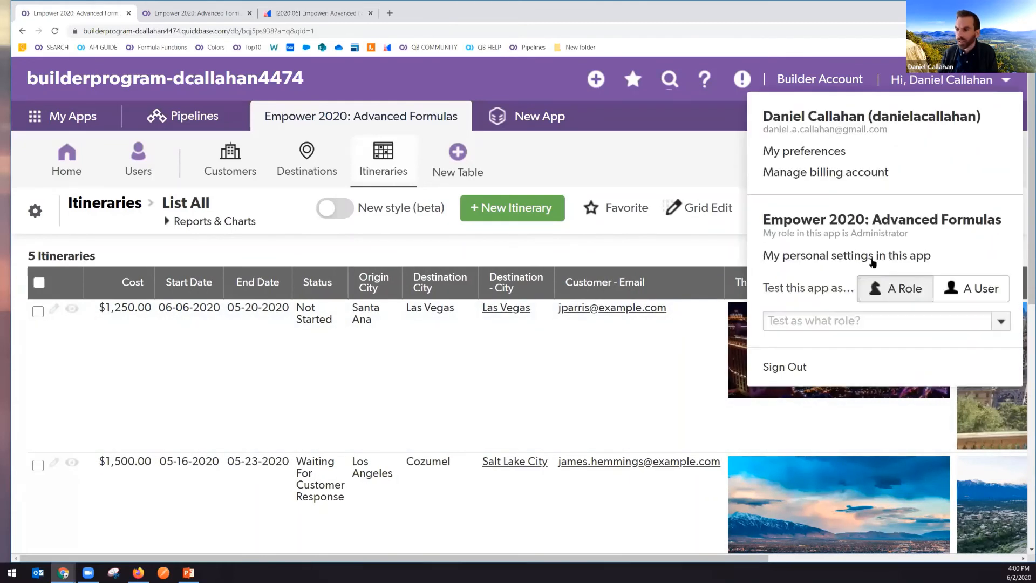
click(996, 319)
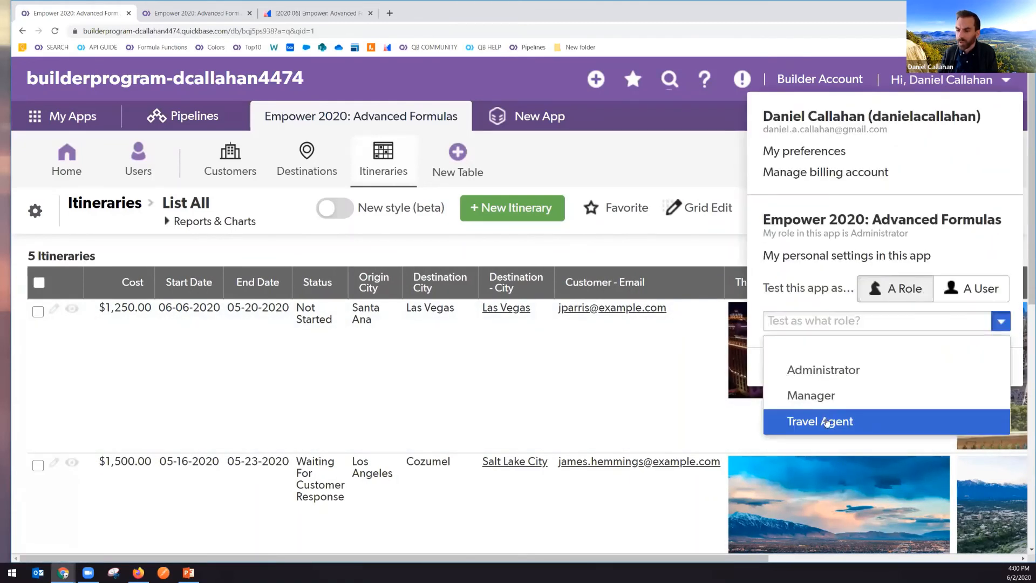
click(827, 421)
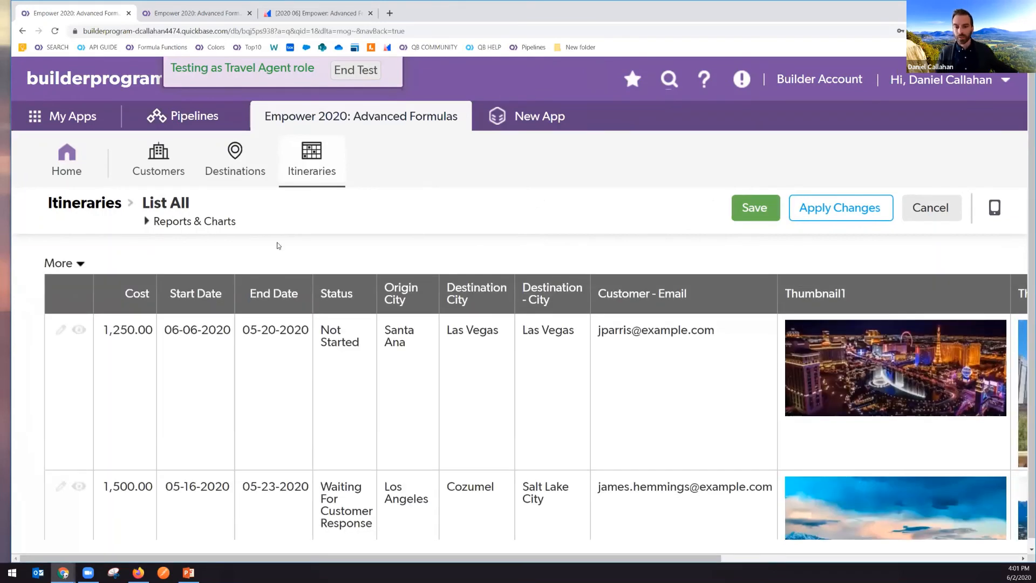
In the List All report's grid edit view, set the status of the Las Vegas itinerary to Approved
click(346, 334)
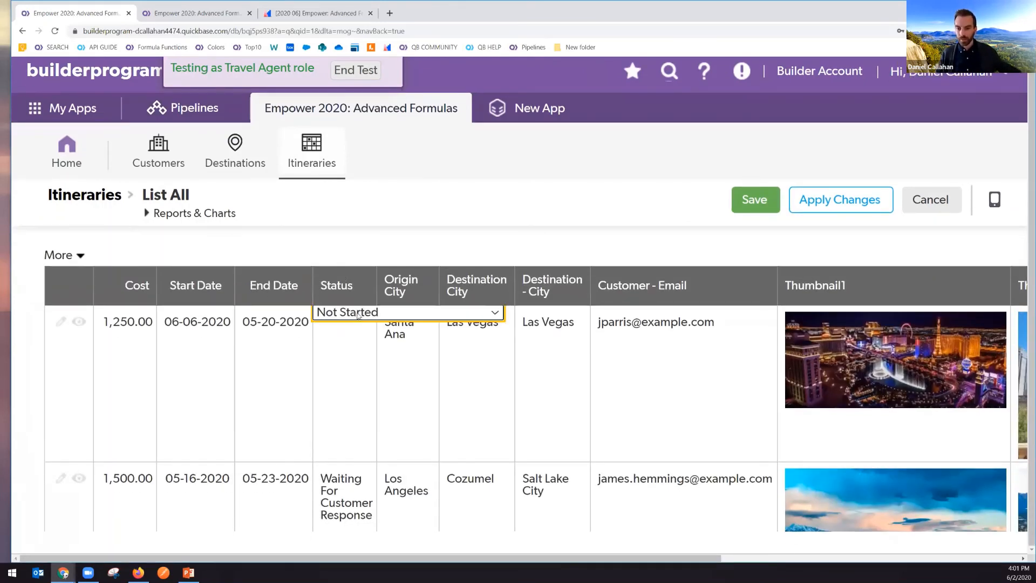
click(351, 320)
click(337, 403)
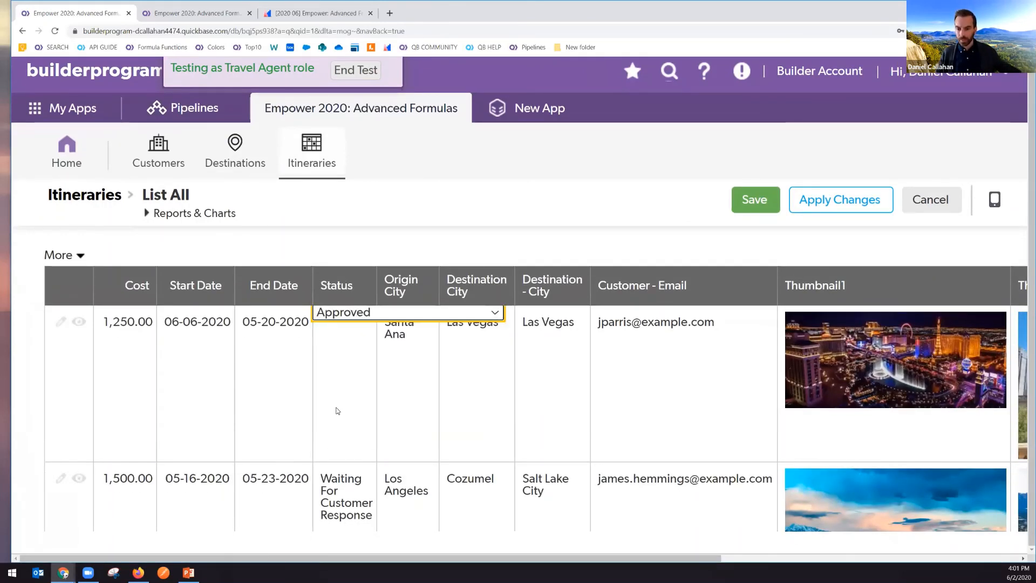
Set the status of the Cozumel itinerary to Rejected and try to save both grid changes
scroll(337, 401, down, 2)
click(343, 421)
click(350, 420)
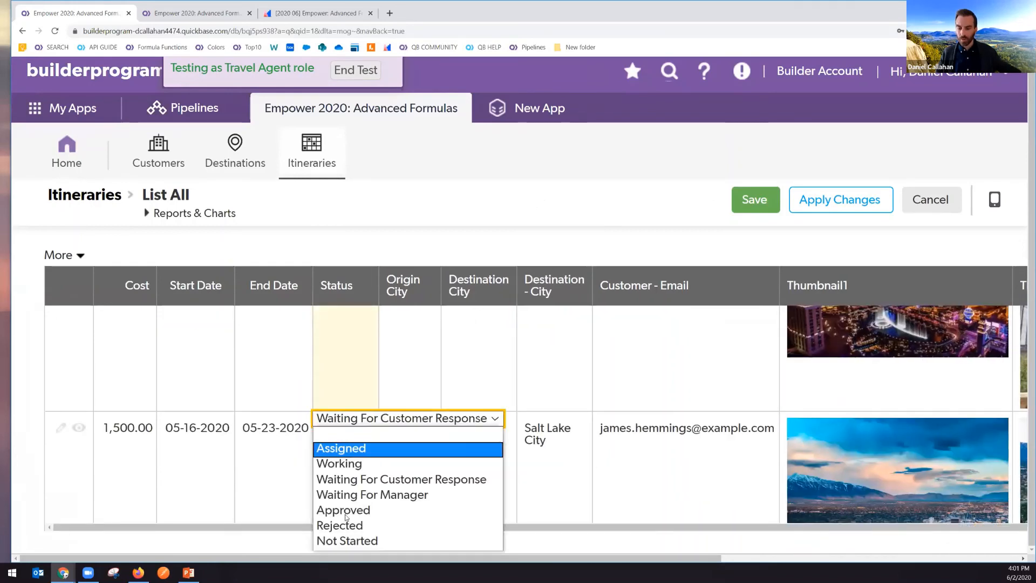
click(345, 525)
click(351, 376)
click(754, 208)
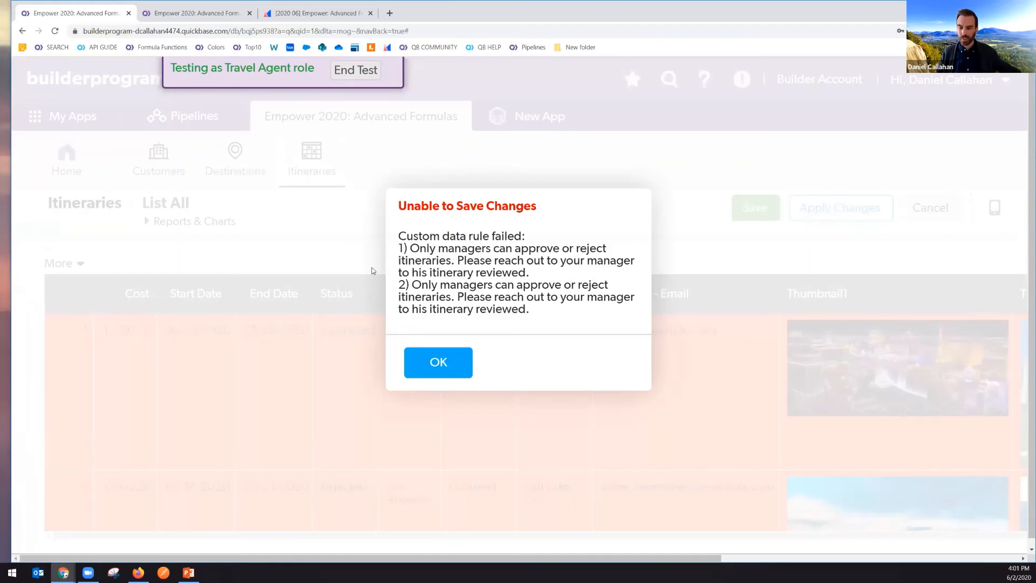
Review the custom data rule message given for each of the two edited itineraries
scroll(111, 417, down, 1)
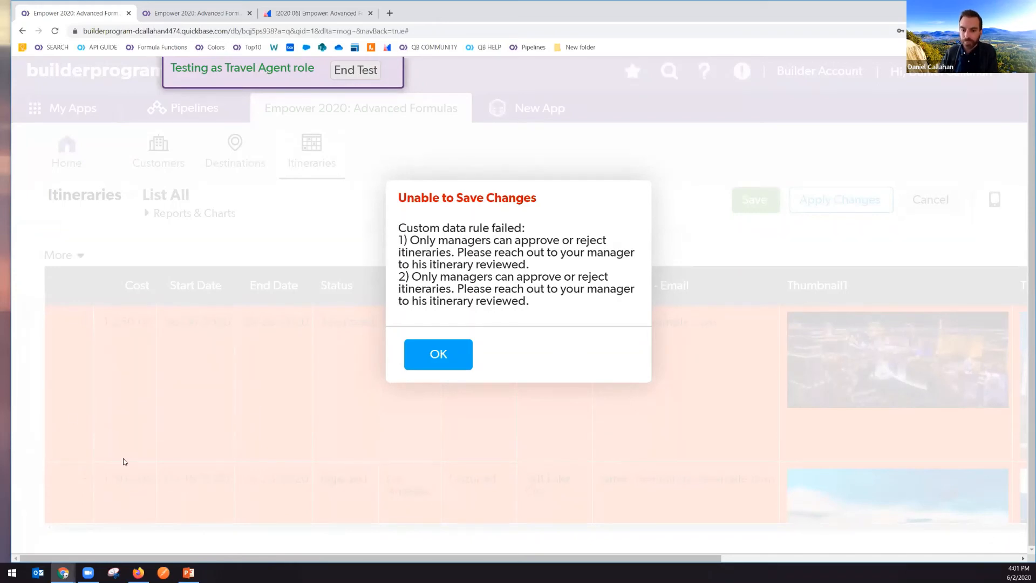
drag(397, 239, 414, 239)
click(415, 240)
drag(402, 281, 417, 278)
click(418, 276)
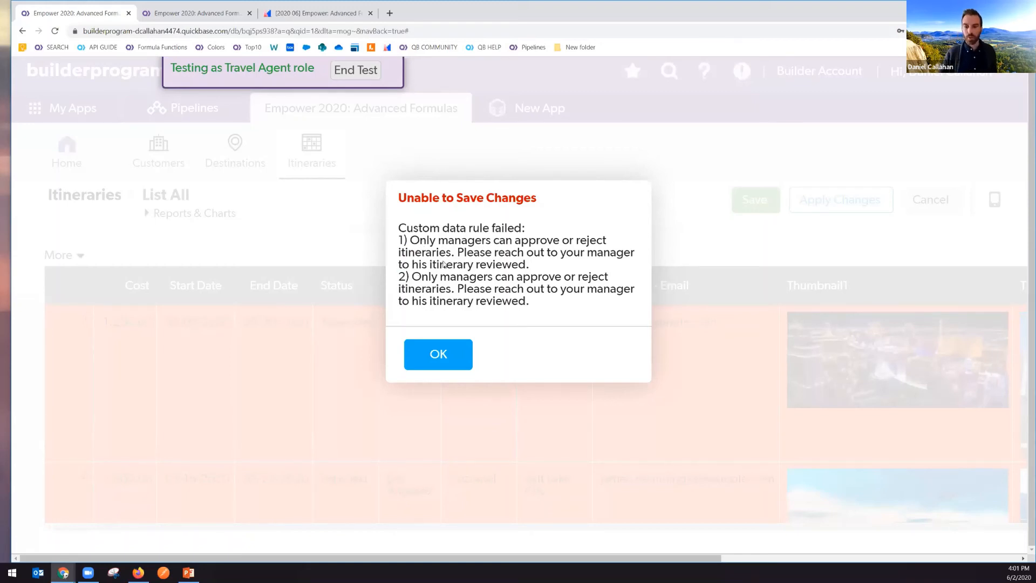
drag(531, 265, 551, 253)
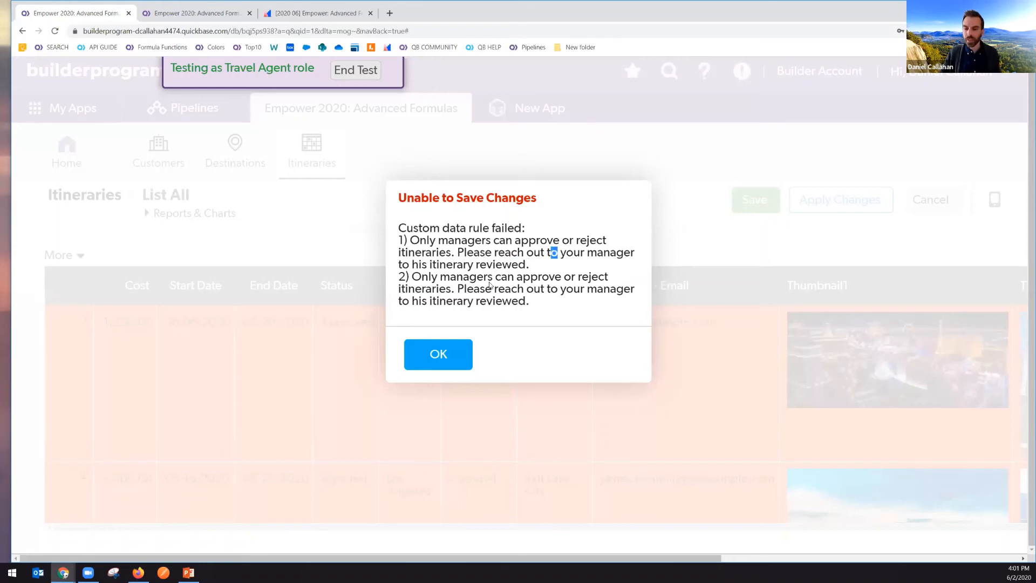
click(534, 267)
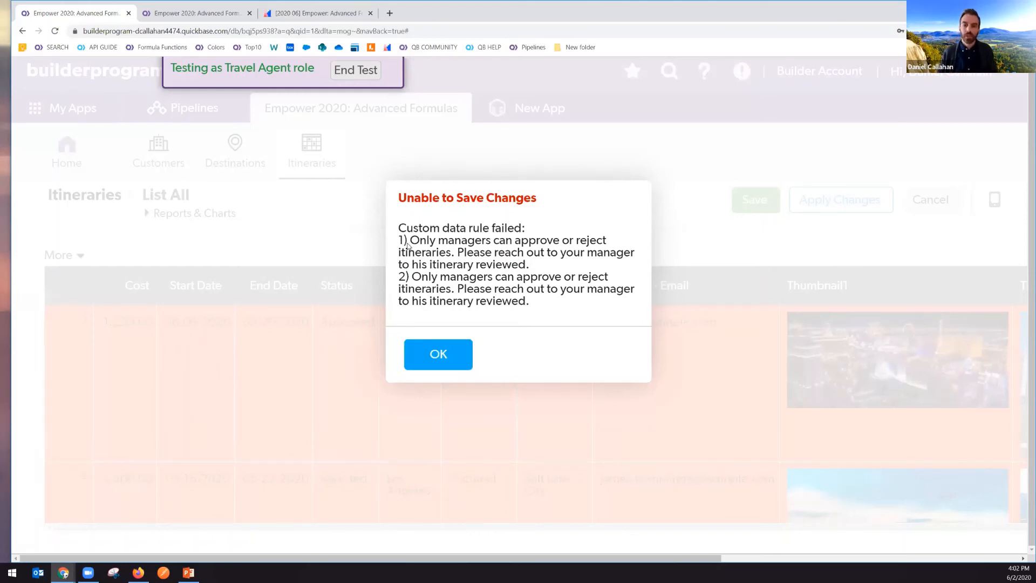
Dismiss the save error and end the Travel Agent role test, discarding the unsaved status changes
click(432, 363)
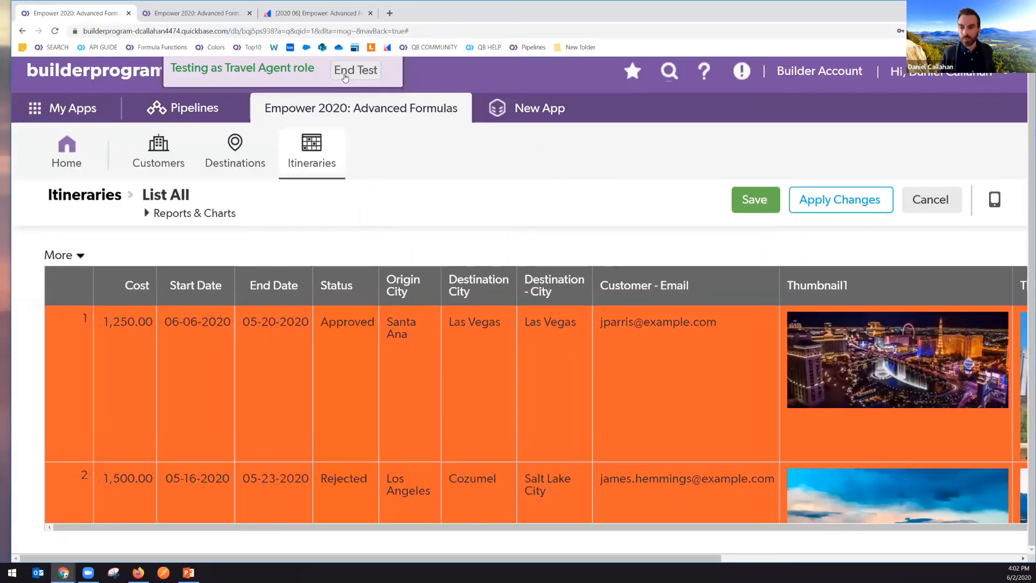
click(346, 77)
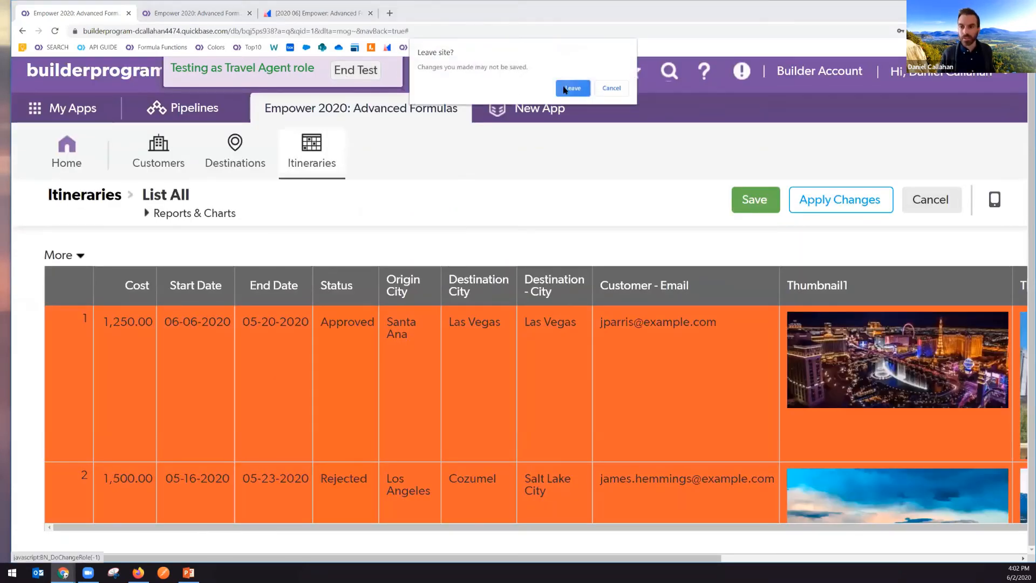
click(573, 88)
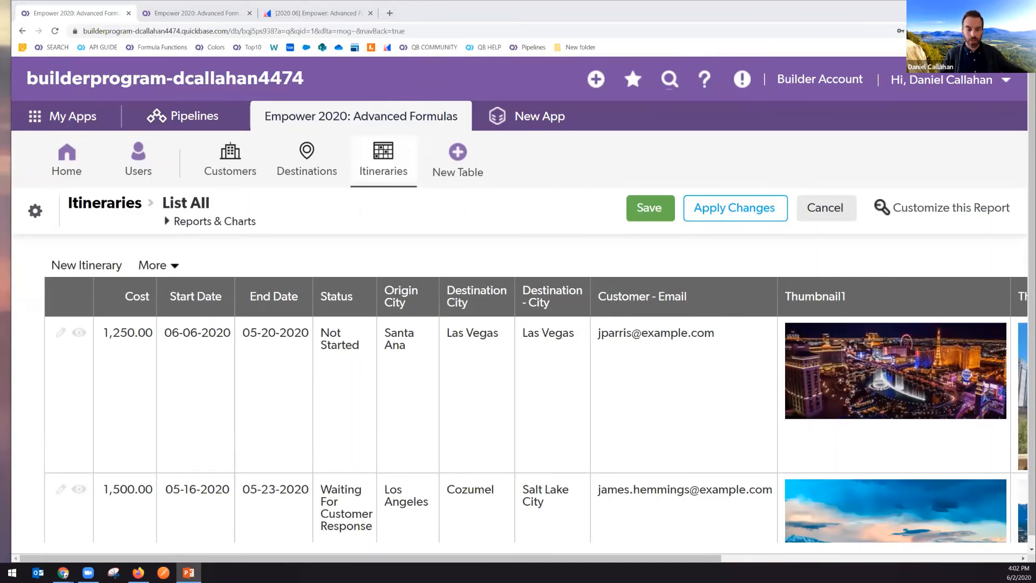
Switch to the PowerPoint presentation and advance from the Exercises slide to the Recap slide
key(alt+Tab)
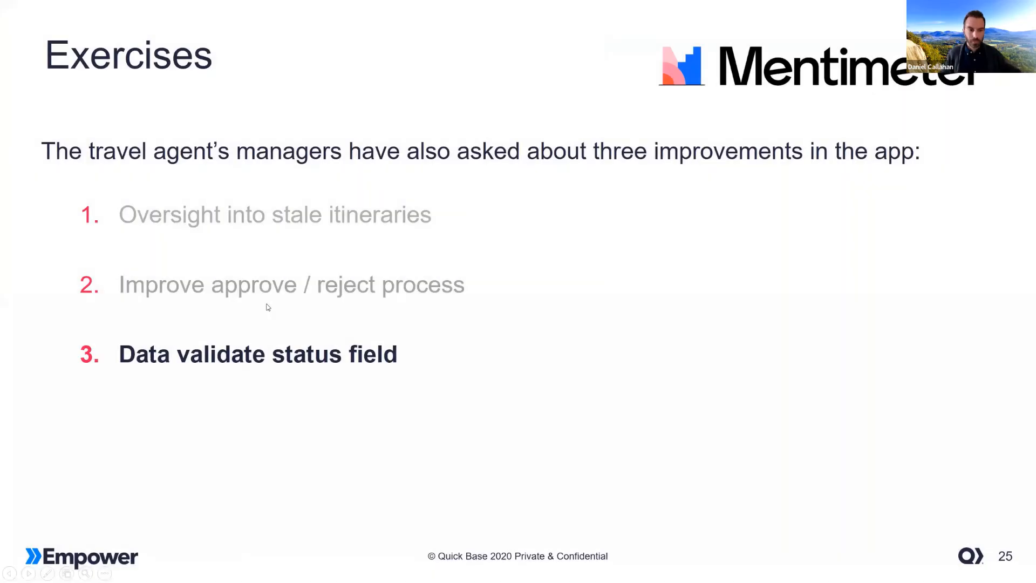
key(Right)
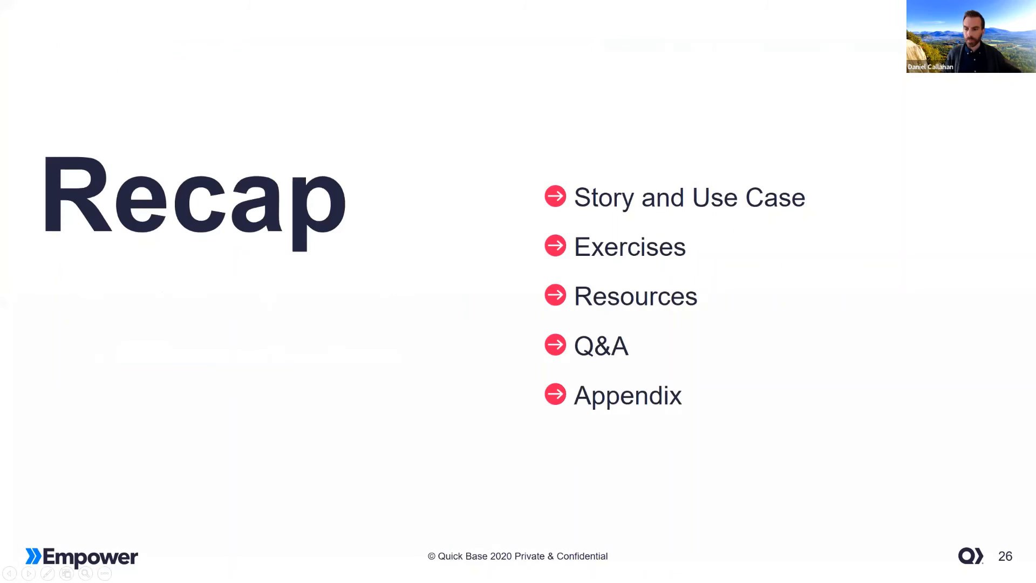
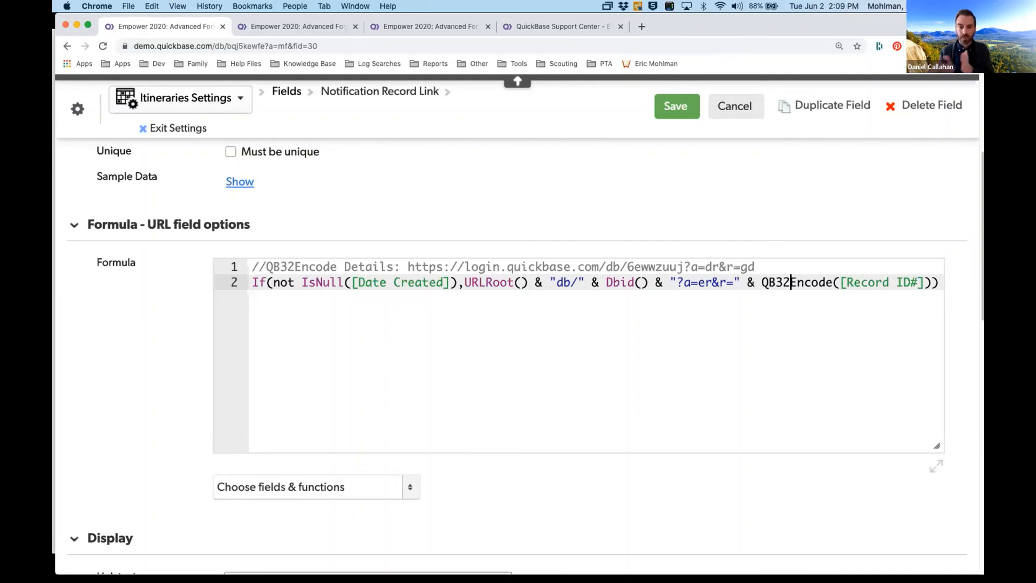
From the app's home dashboard, open the Use Case 5: Manager Approve/Reject report and the field properties of its Exercise #5: Approve Button column
click(447, 226)
scroll(253, 166, up, 5)
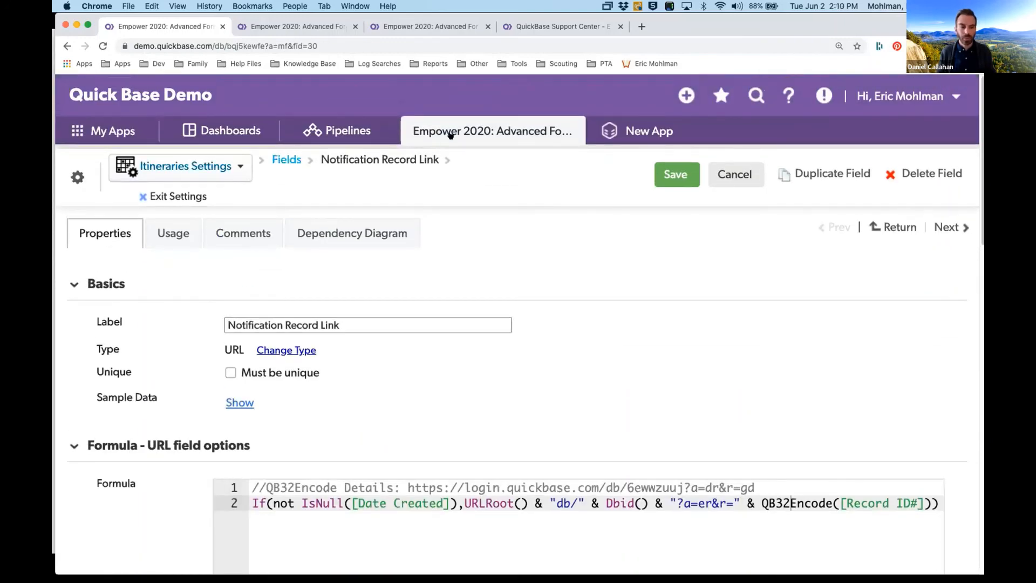
click(444, 134)
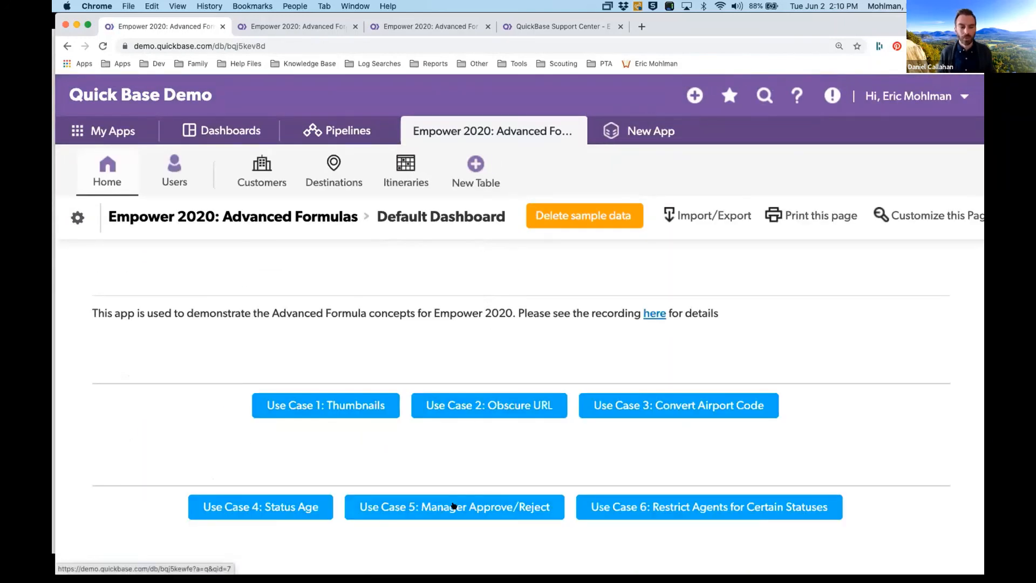
click(455, 503)
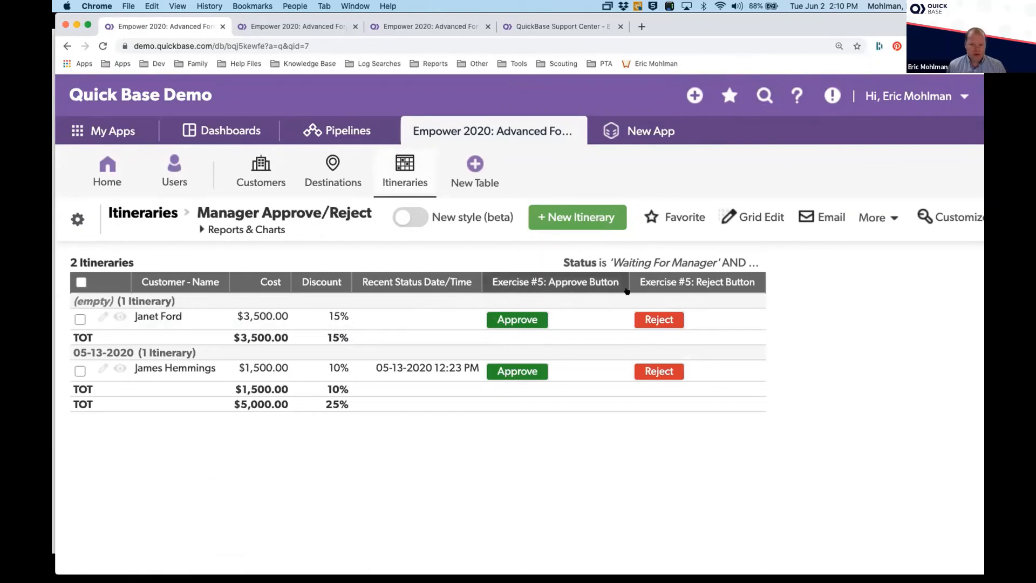
click(615, 282)
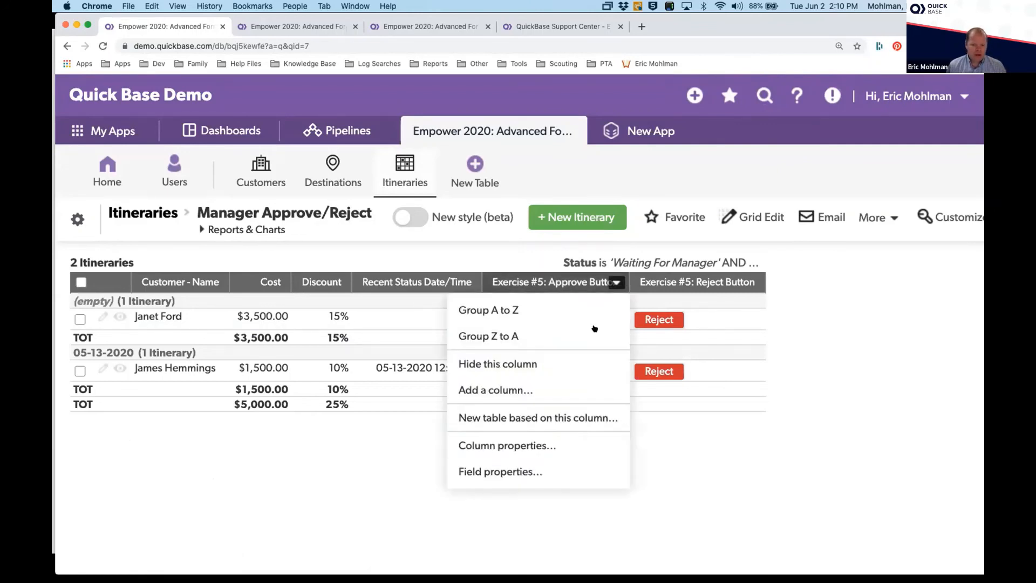
click(501, 474)
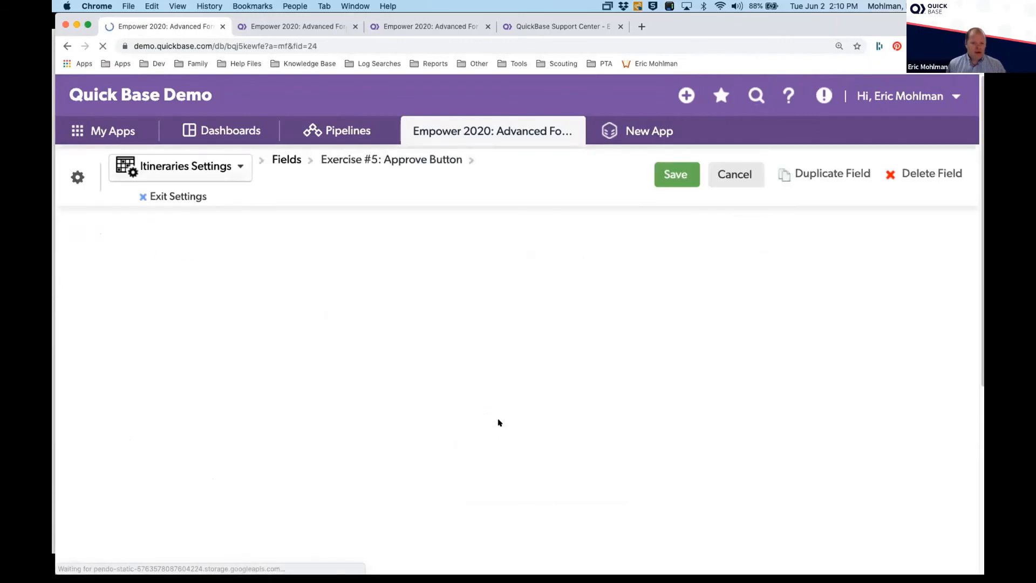
Change API_EditRecord to API_AddRecord in the Approve Button's URL formula
scroll(572, 394, down, 2)
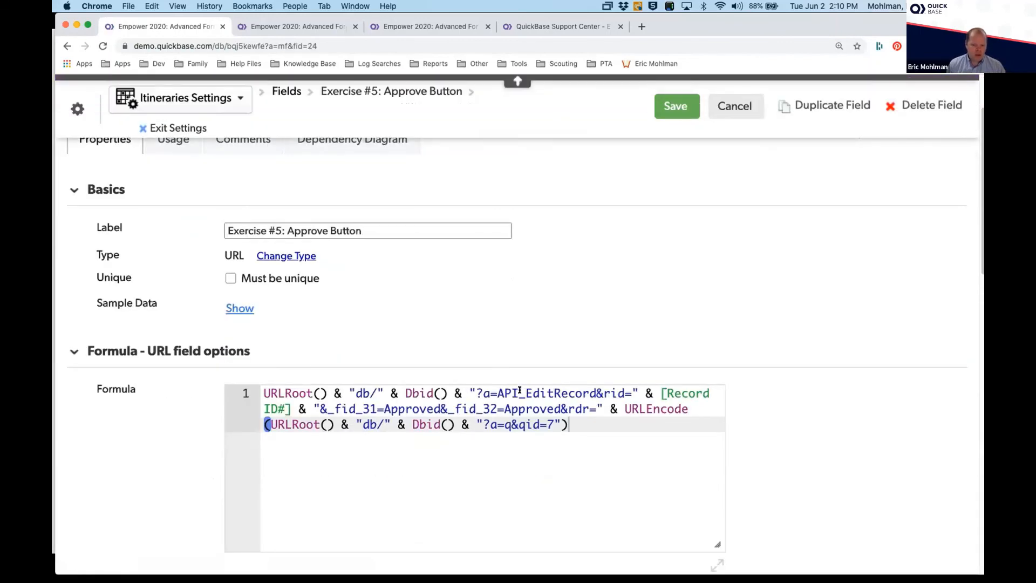
drag(524, 393, 596, 394)
text(AddRecord)
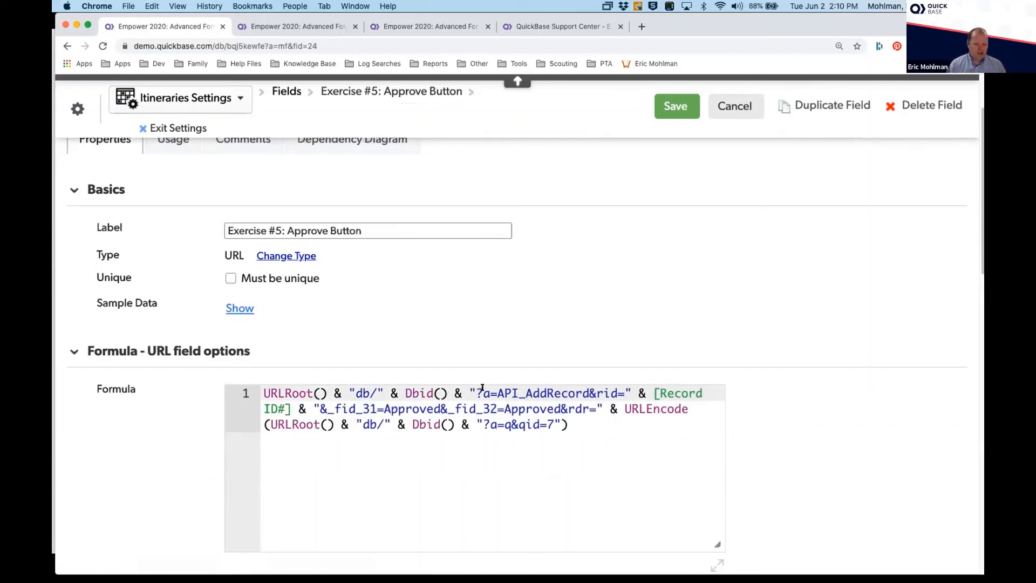
Remove the &rid= parameter and the [Record ID#] reference from the API_AddRecord formula
drag(484, 393, 583, 393)
click(609, 393)
drag(589, 393, 321, 408)
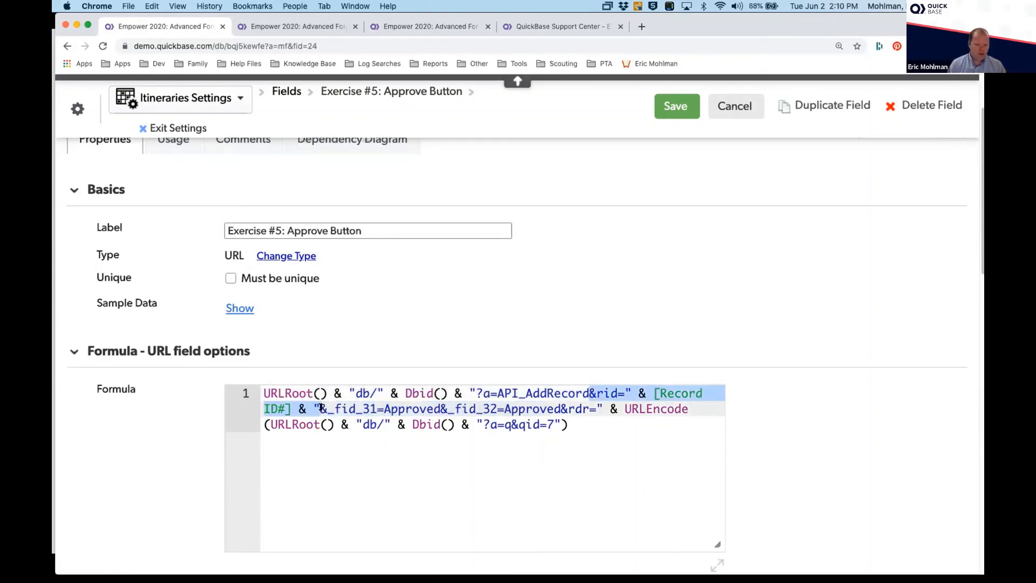
key(BackSpace)
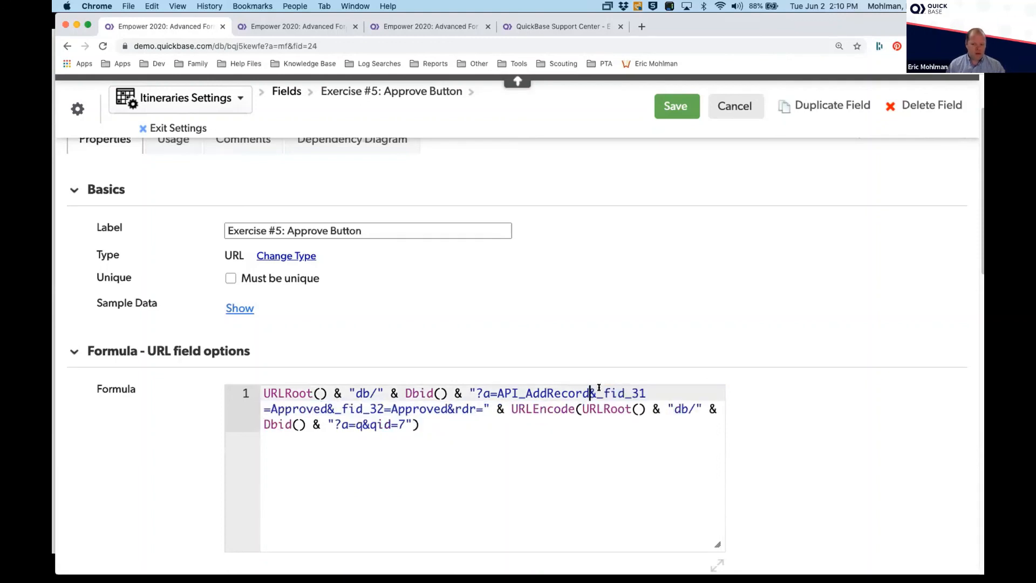
Examine the formula's _fid_31 and _fid_32 assignments and the URLEncode redirect parts
drag(597, 392, 649, 391)
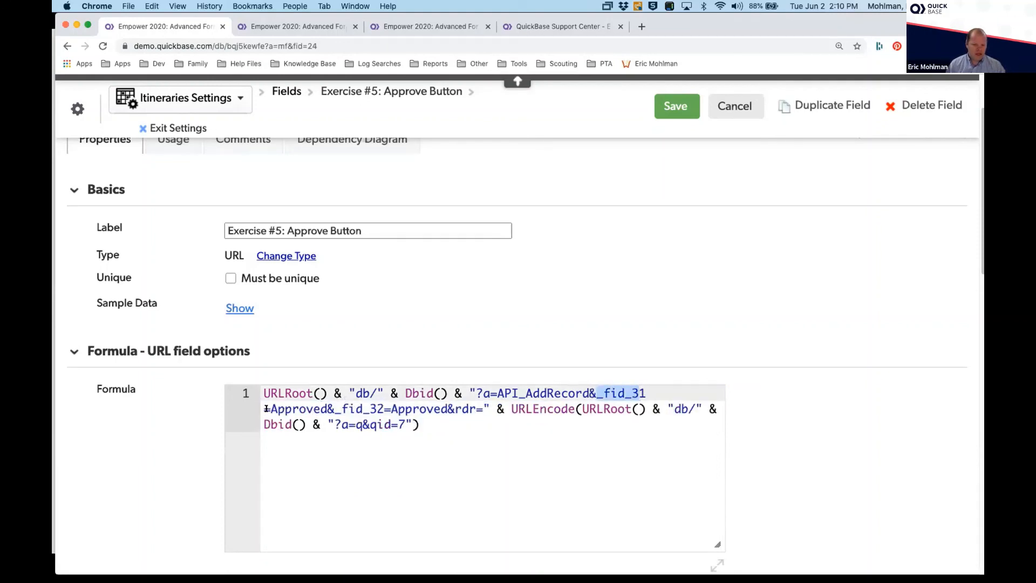
drag(264, 408, 450, 409)
click(348, 409)
click(463, 409)
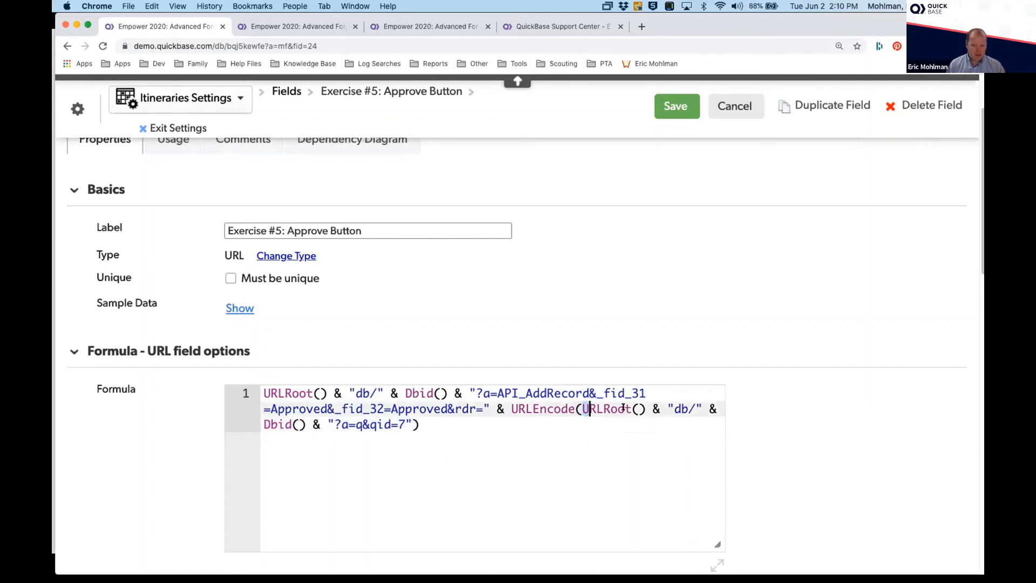
drag(581, 408, 688, 409)
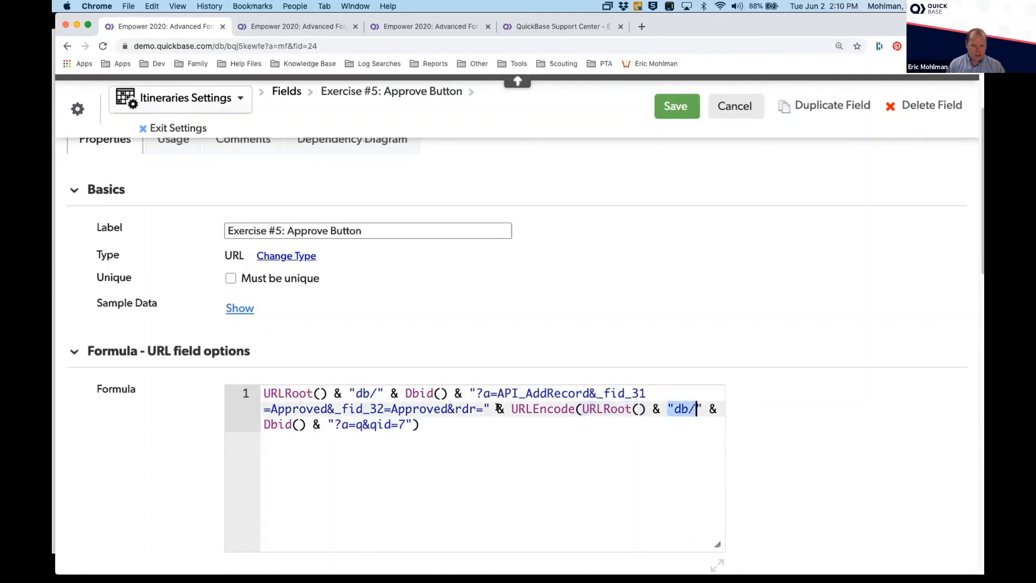
drag(264, 424, 307, 424)
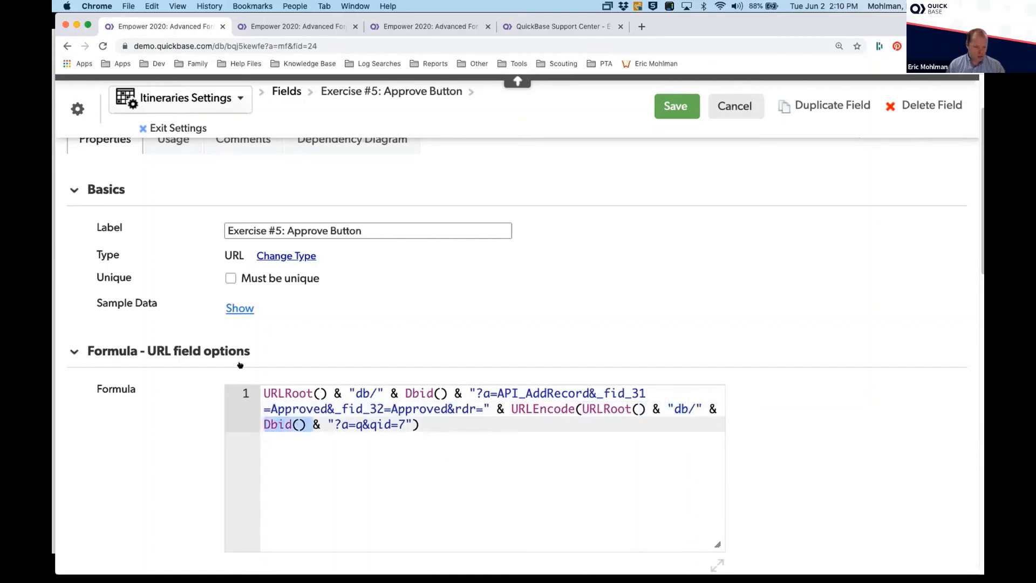
Replace q&qid=7 with nwr in the Approve Button formula's redirect URL and save the field
click(342, 424)
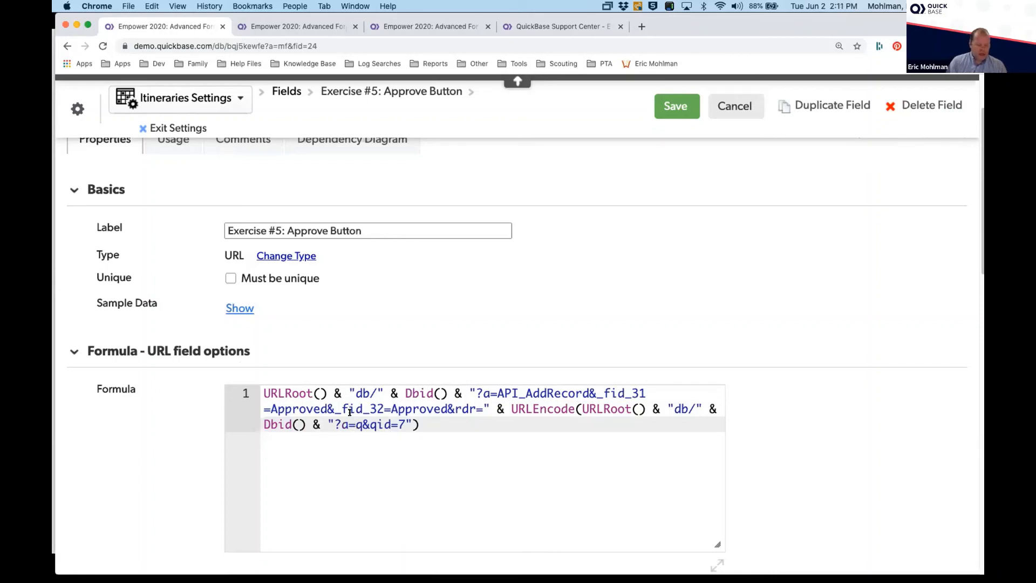
drag(355, 424, 405, 425)
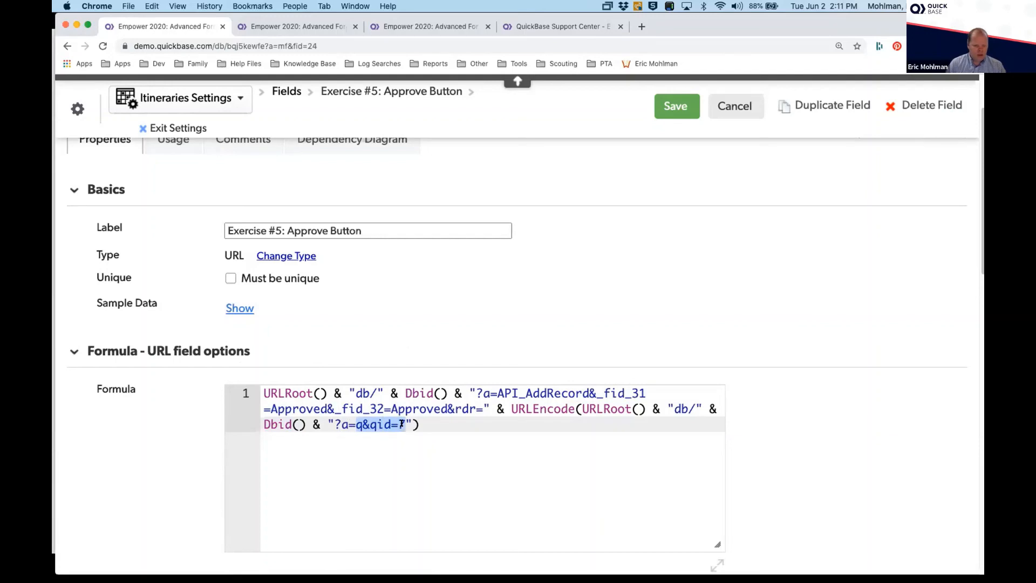
text(nwr)
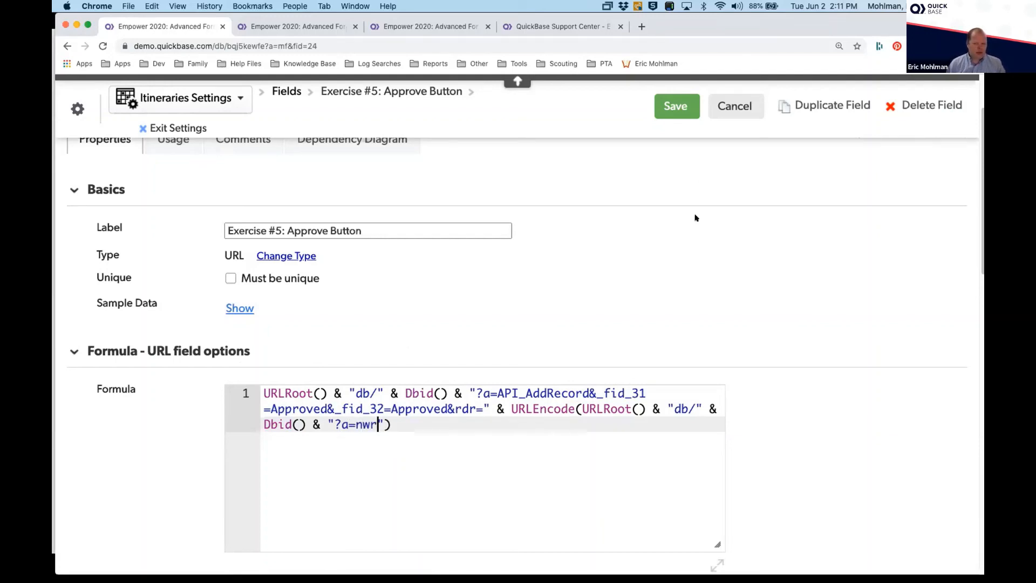
click(676, 106)
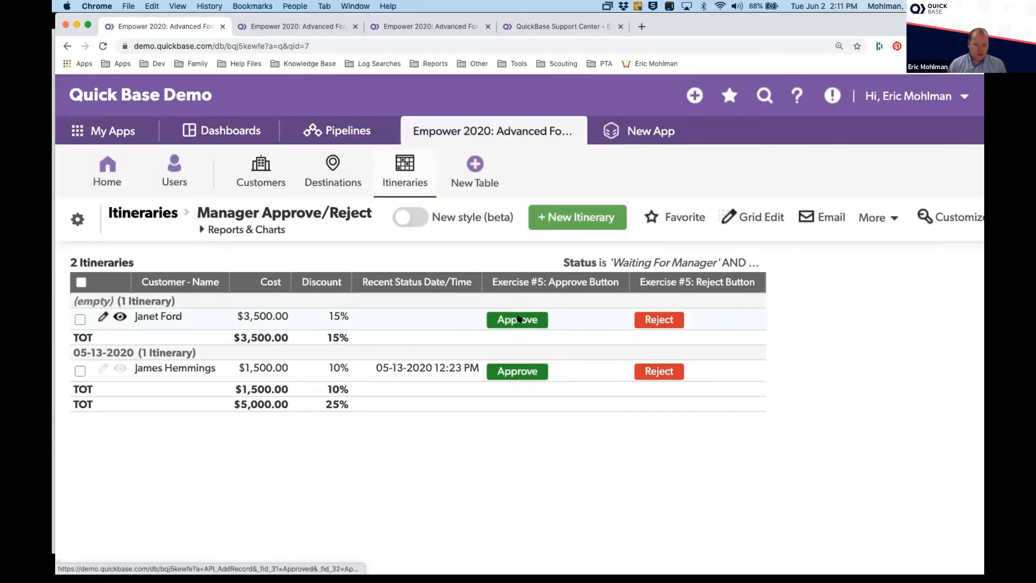
Run Approve from the first report row and again on the Add Itinerary form, and check the Itineraries table for the added records
click(513, 319)
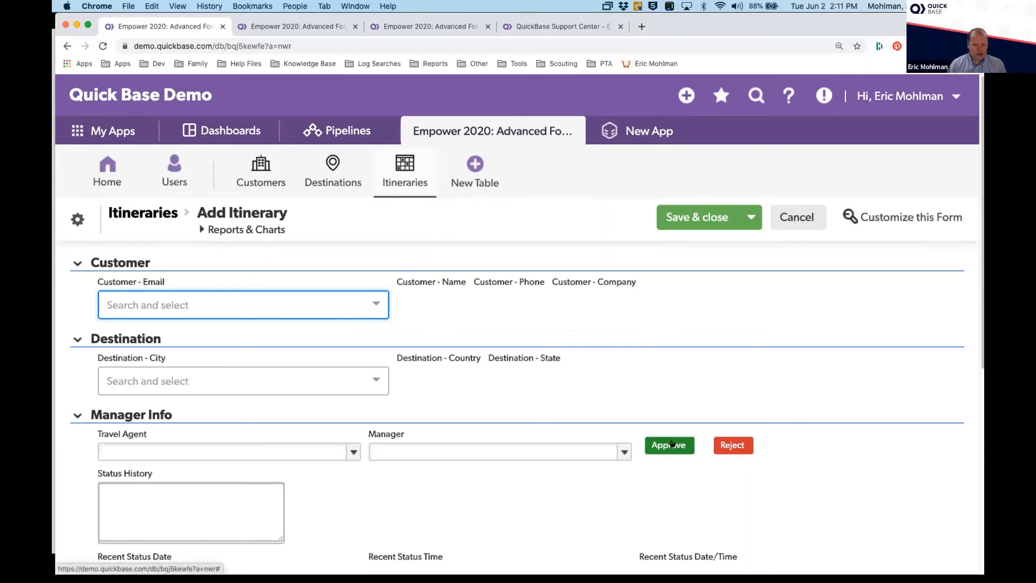
click(662, 445)
click(400, 170)
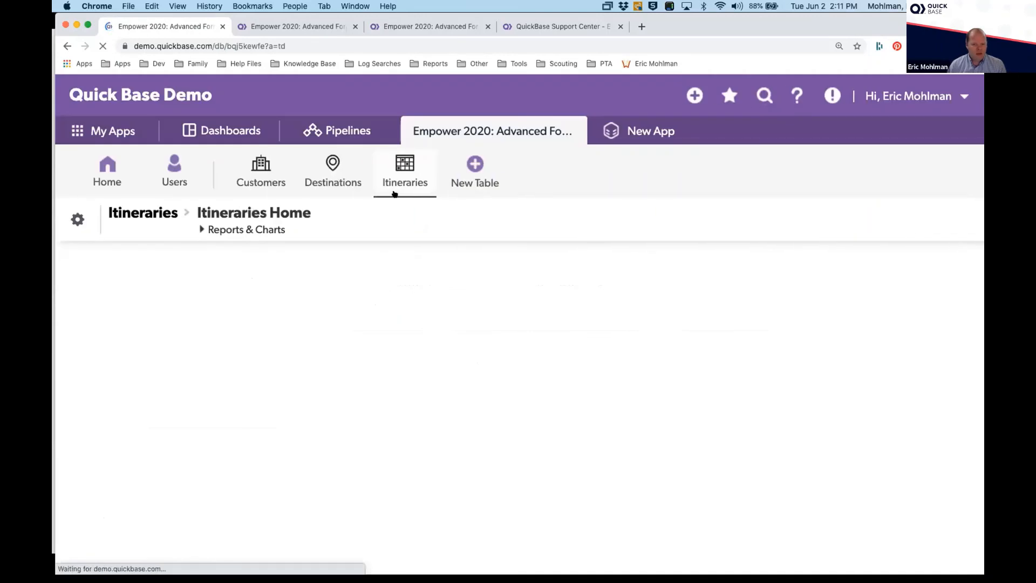
scroll(517, 372, down, 10)
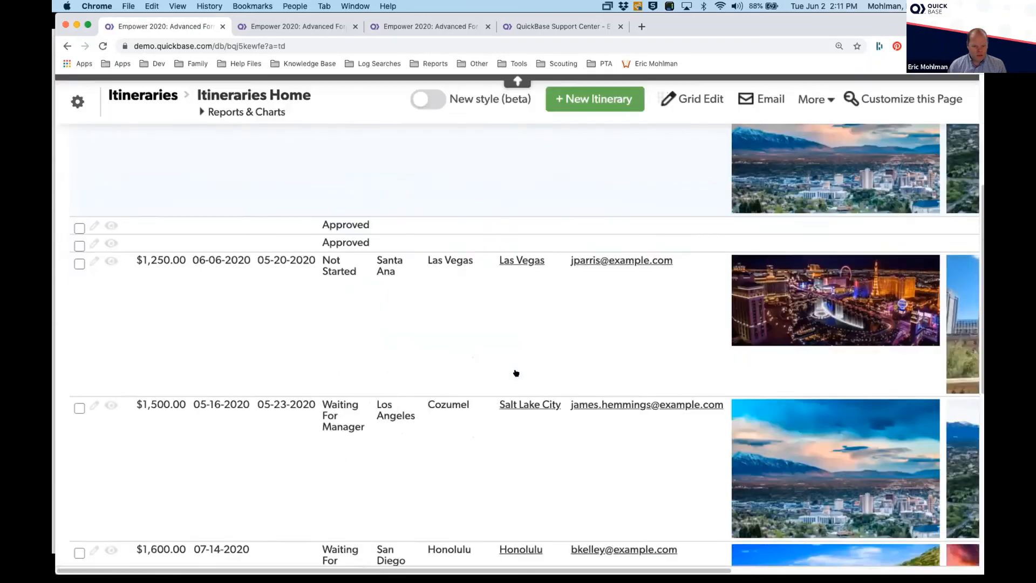
scroll(515, 373, up, 4)
scroll(516, 372, up, 6)
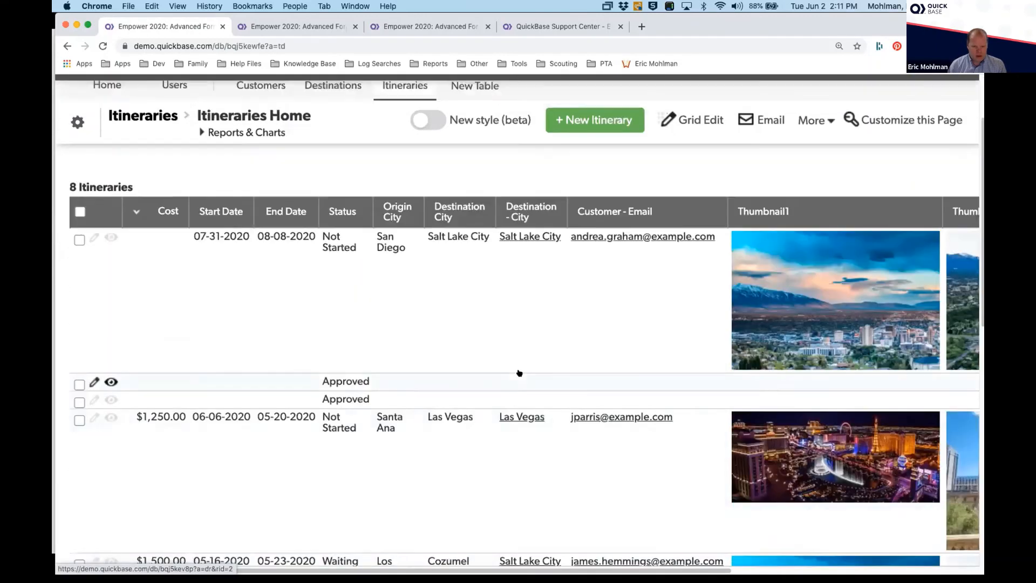
scroll(518, 373, down, 1)
scroll(507, 372, down, 2)
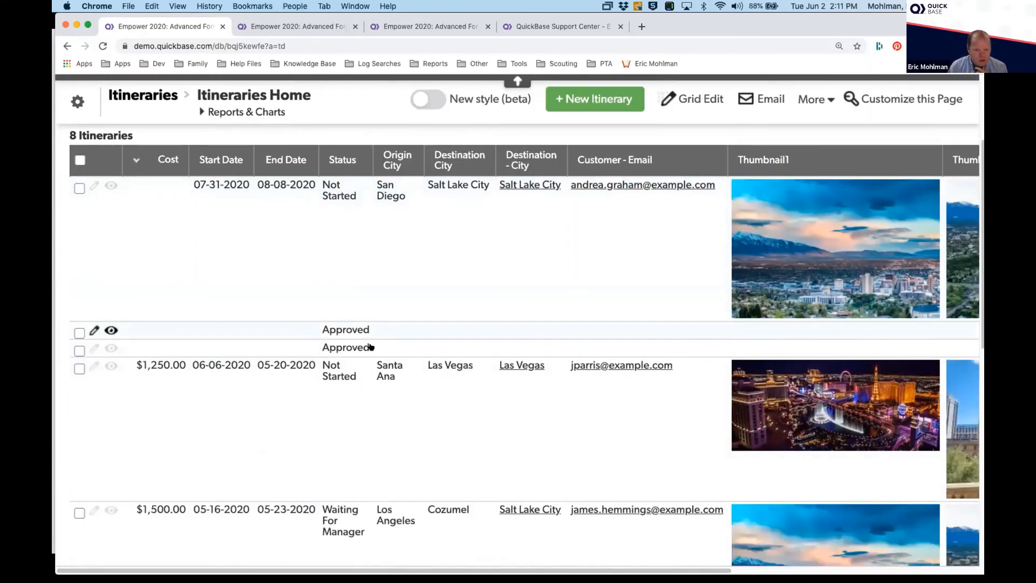
Add the Status History column beside Status in the Itineraries Home report
double_click(345, 347)
click(359, 160)
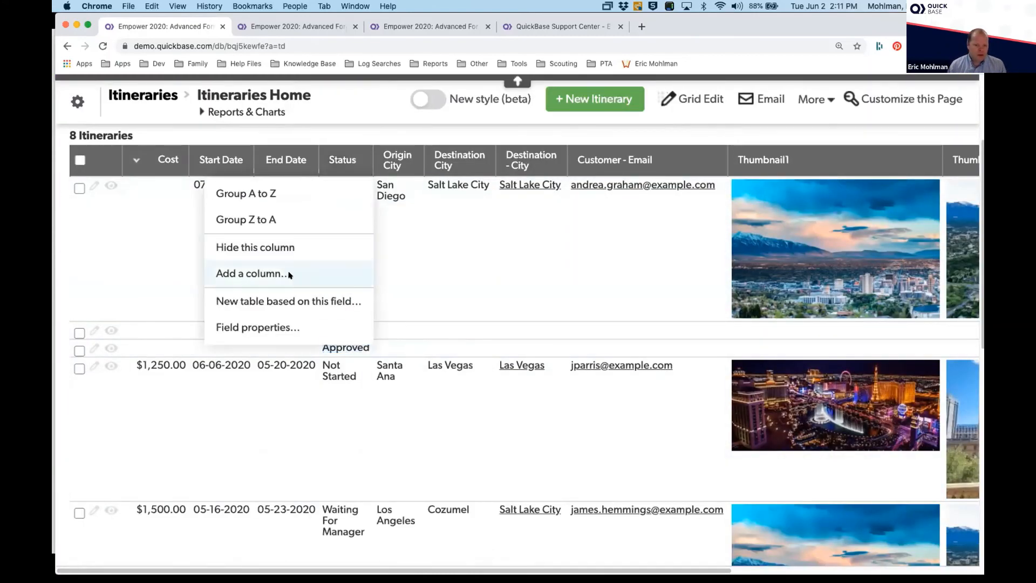
click(286, 274)
scroll(405, 330, down, 10)
scroll(406, 330, down, 3)
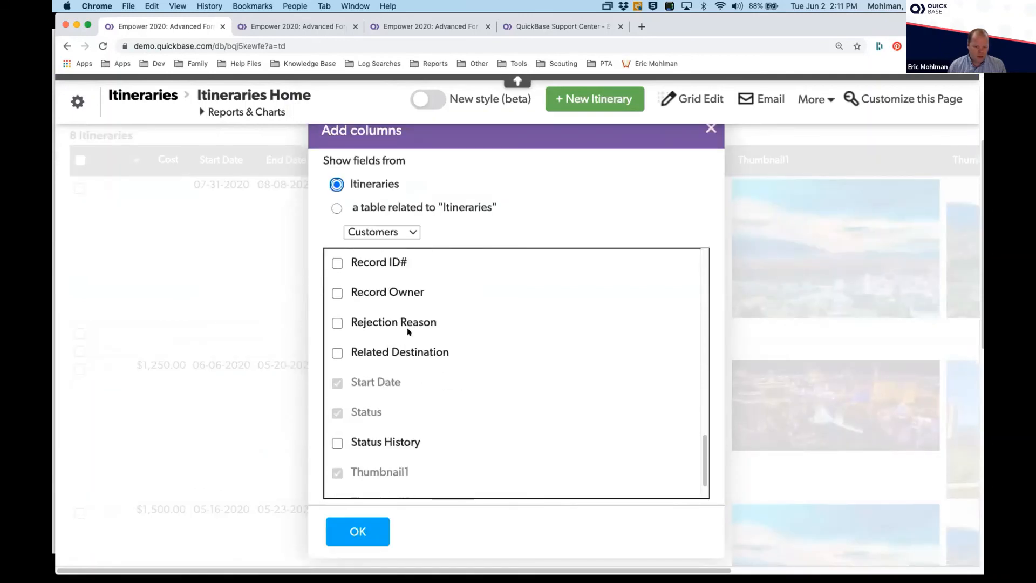
click(337, 441)
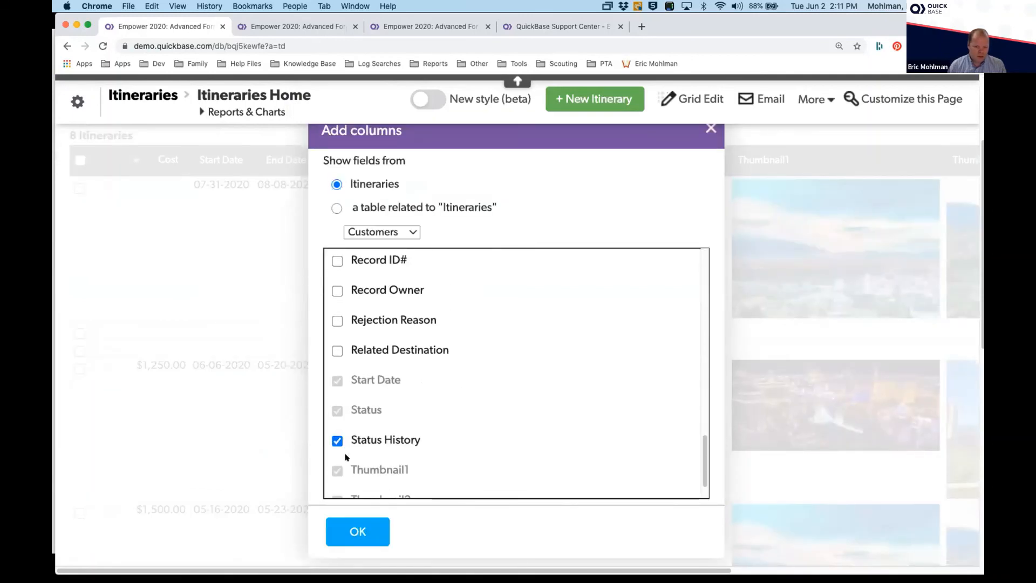
click(354, 533)
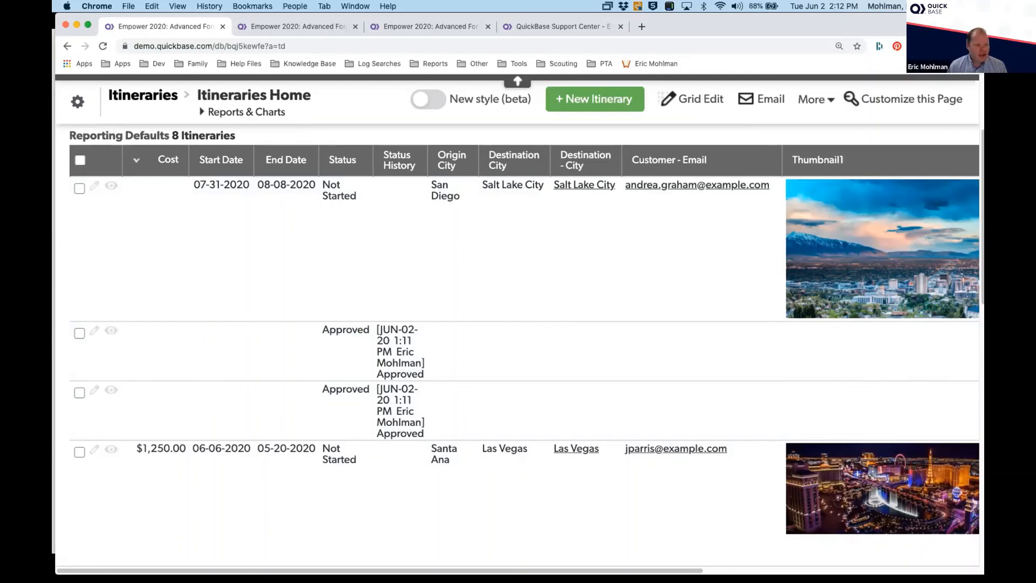
Open the first of the two otherwise blank Approved itineraries and examine its record title
click(426, 344)
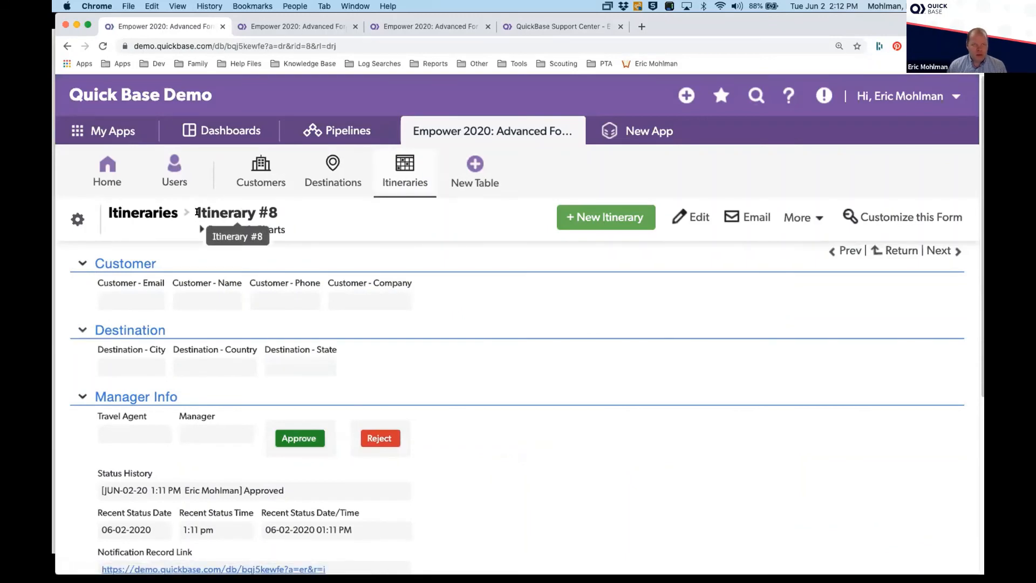
drag(198, 212, 279, 213)
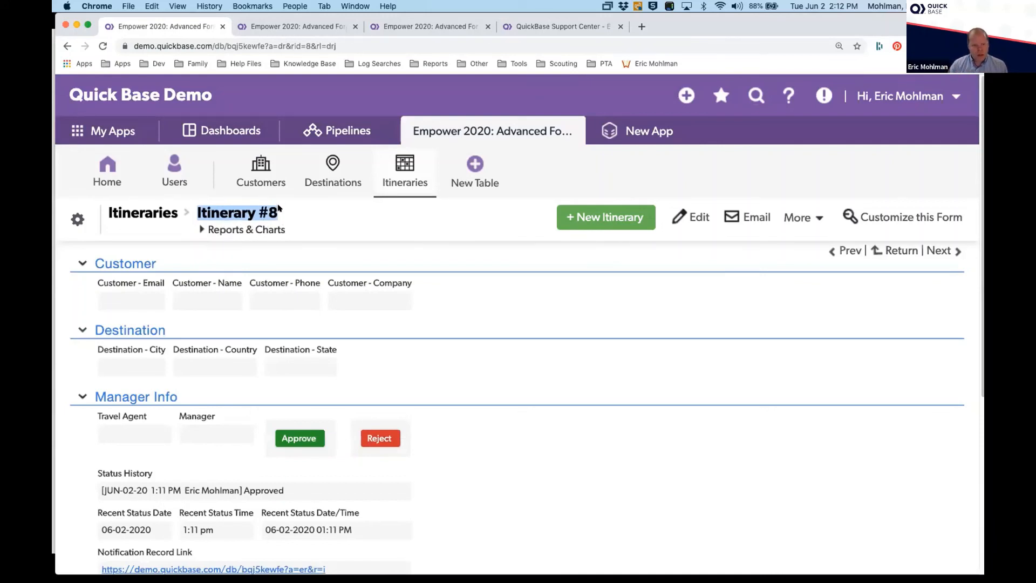
click(290, 217)
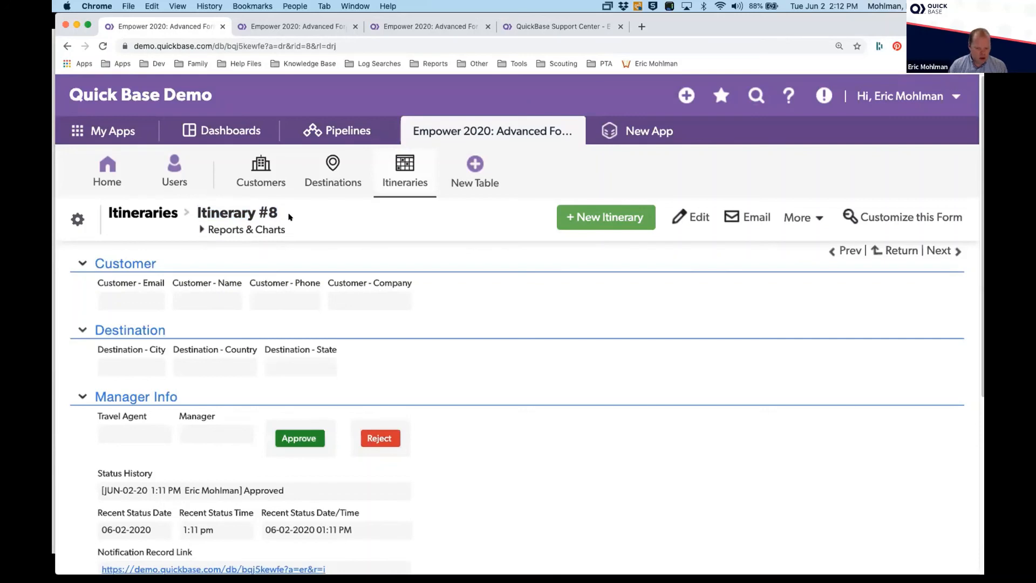